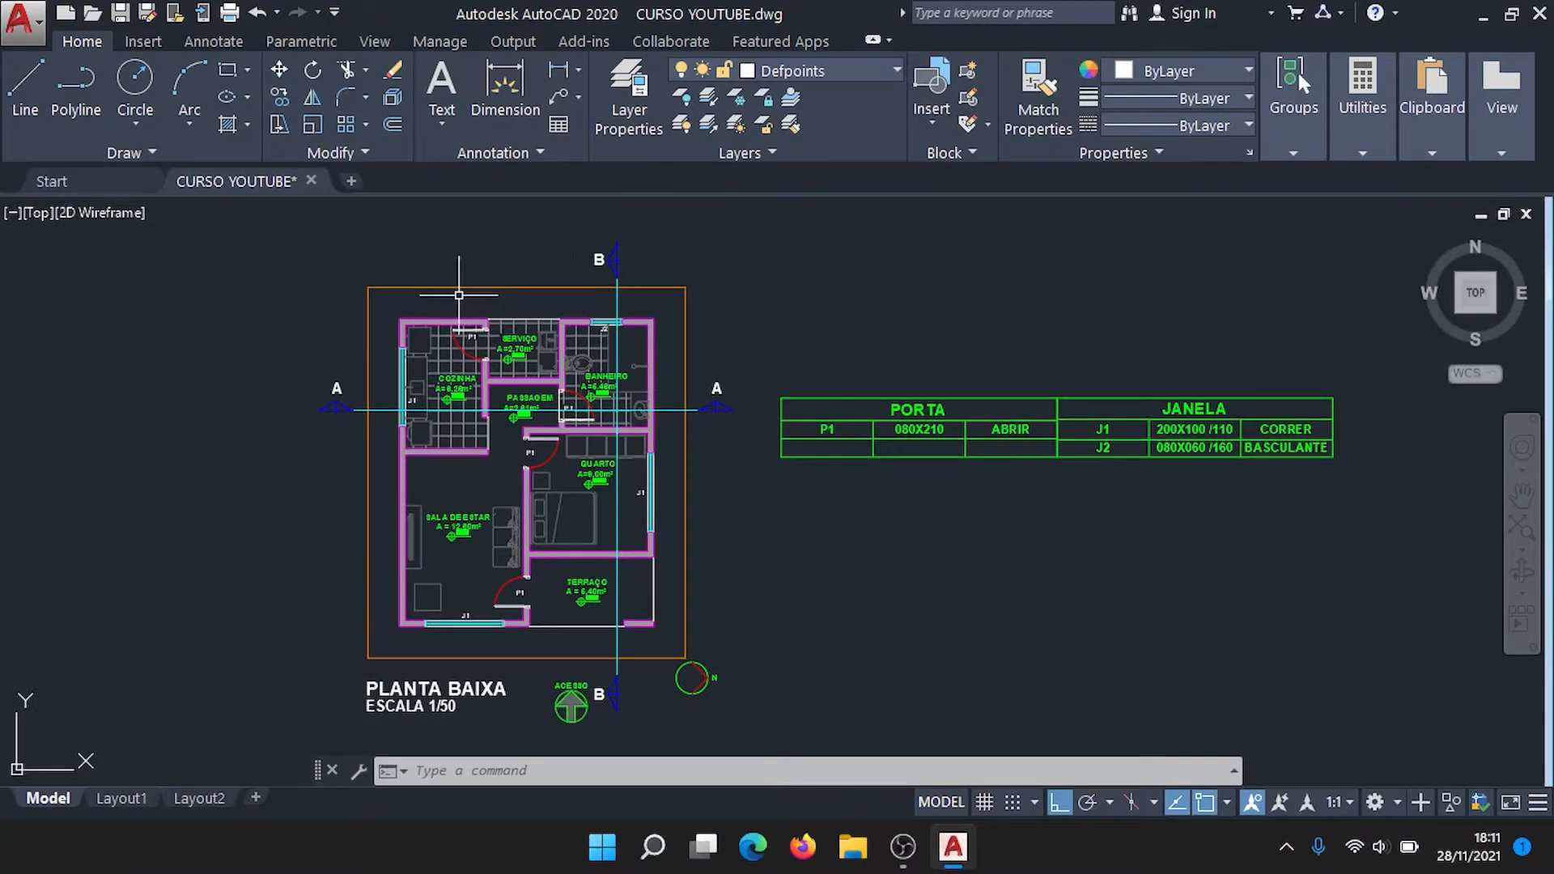
# Step: Examine the floor plan, moving between the whole drawing and the kitchen, service area and bathroom
pyautogui.scroll(2, 409, 251)
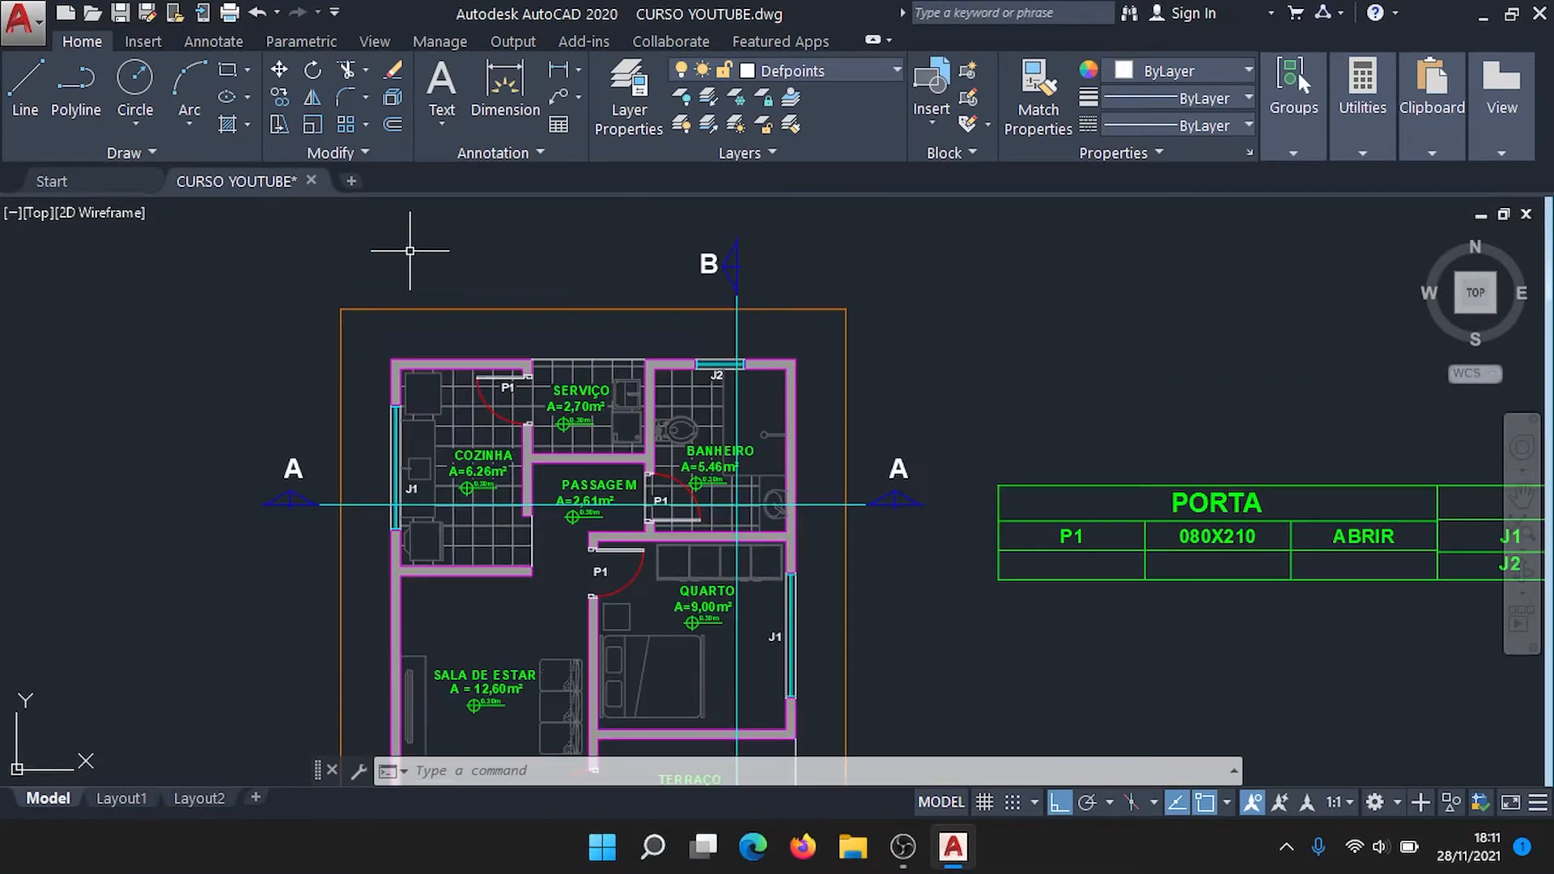
pyautogui.scroll(4, 491, 463)
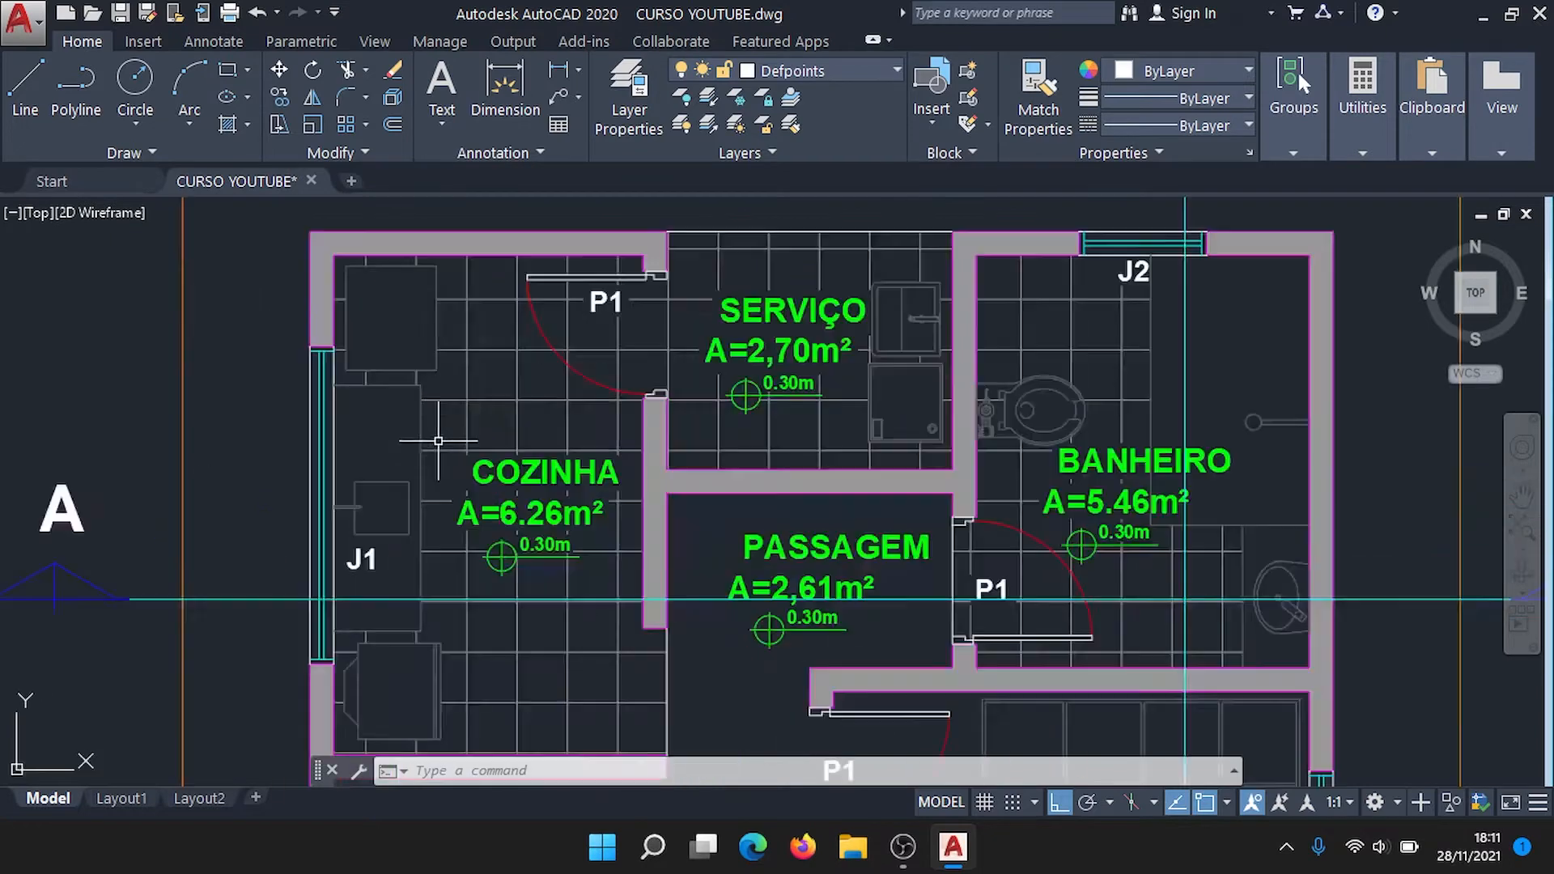
pyautogui.scroll(-2, 777, 348)
pyautogui.scroll(-3, 905, 436)
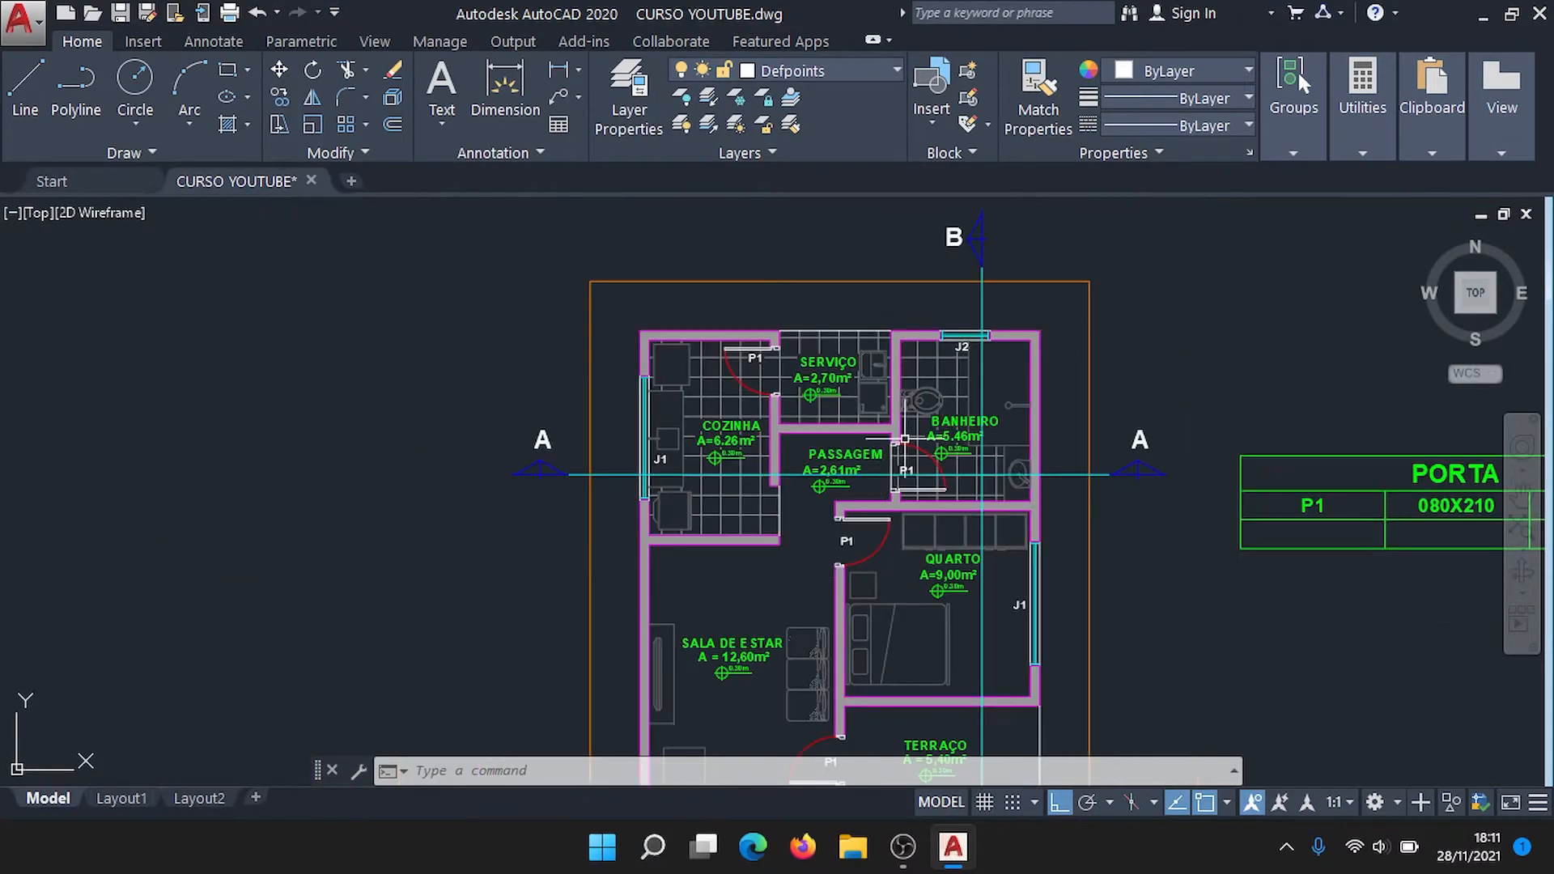
pyautogui.moveTo(882, 452); pyautogui.dragTo(652, 345, button='middle')
pyautogui.scroll(-2, 611, 275)
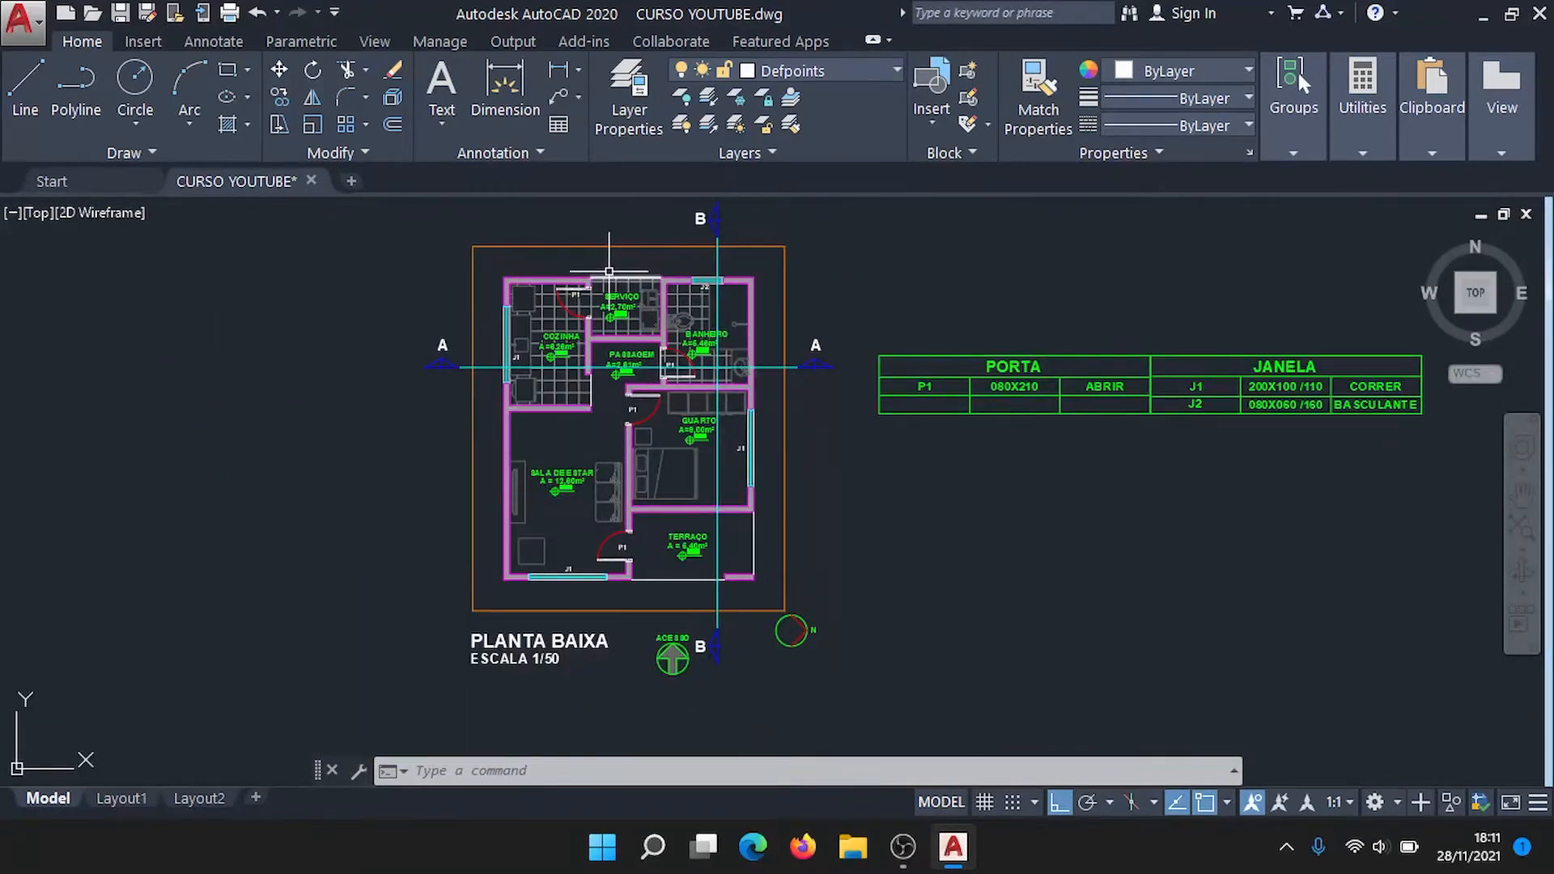
pyautogui.moveTo(601, 267); pyautogui.dragTo(717, 495, button='middle')
pyautogui.scroll(2, 717, 494)
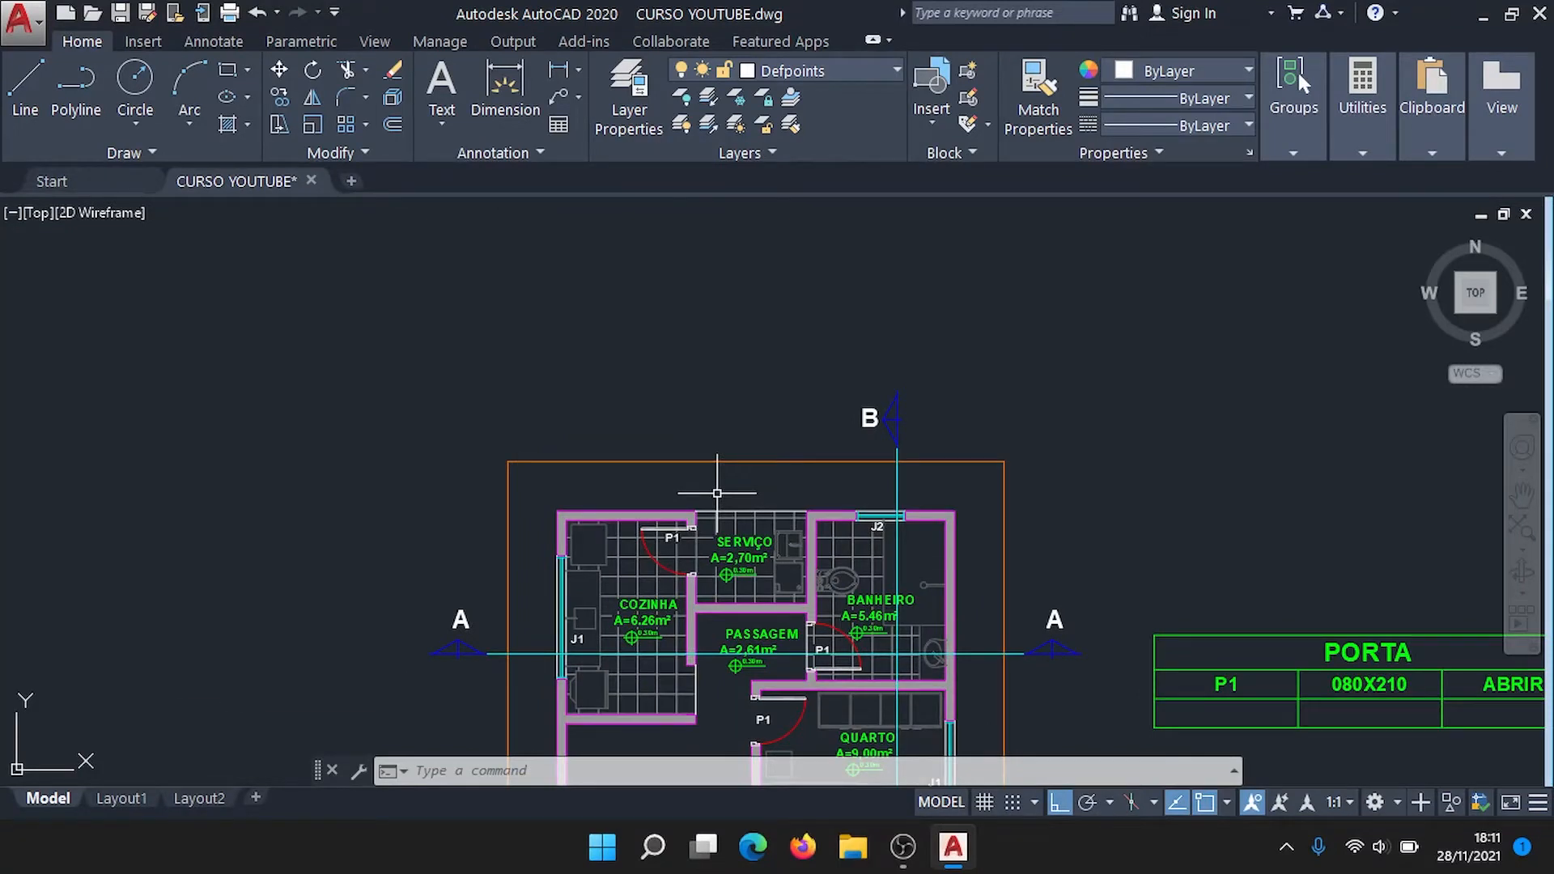
pyautogui.scroll(2, 717, 493)
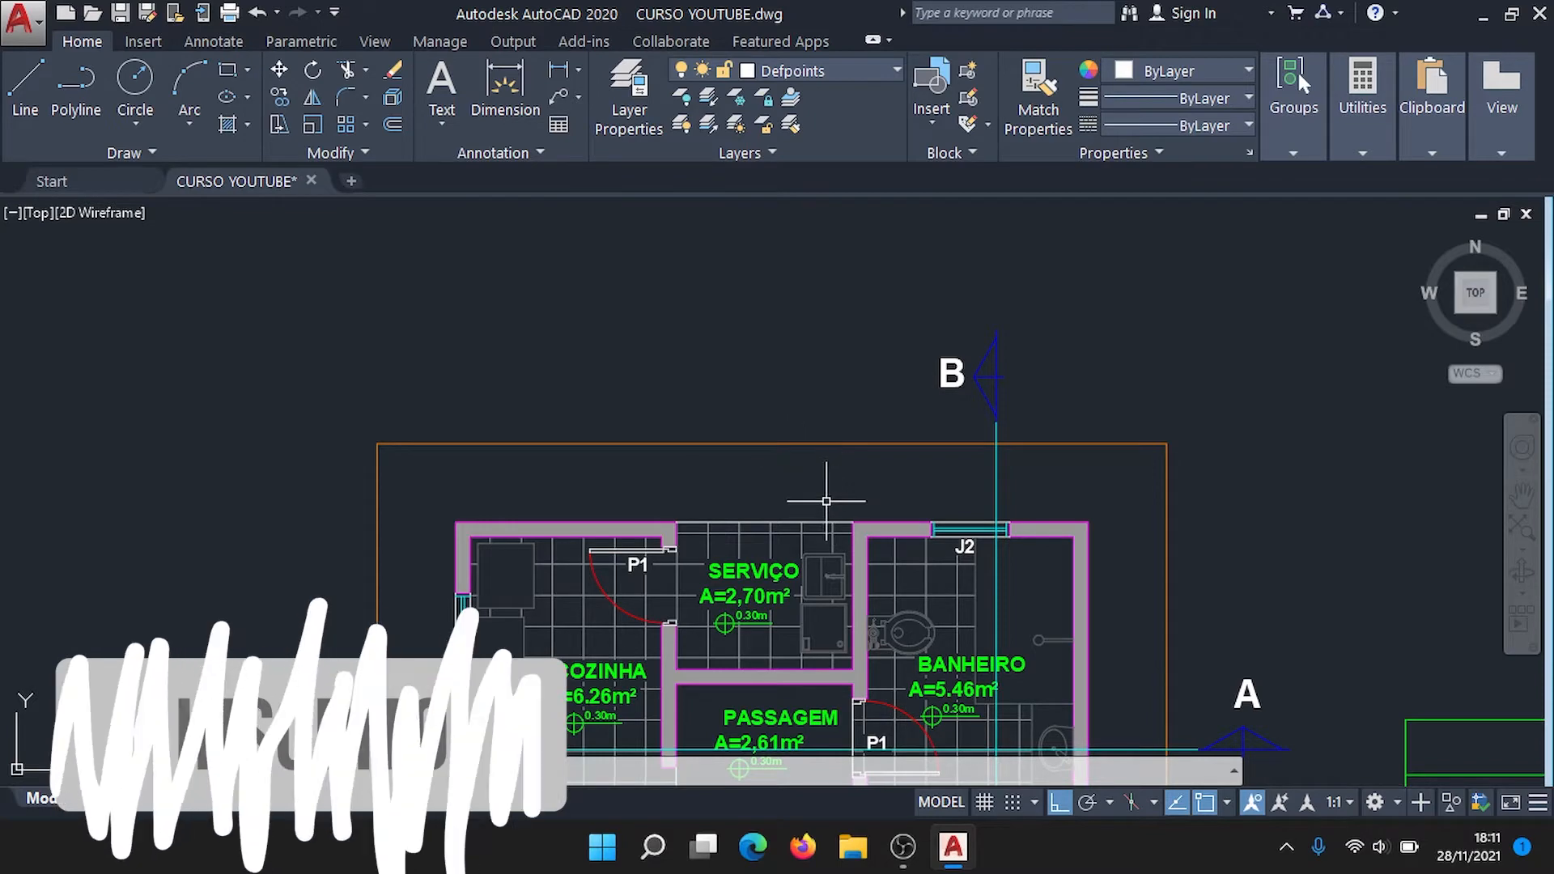
pyautogui.scroll(-4, 772, 486)
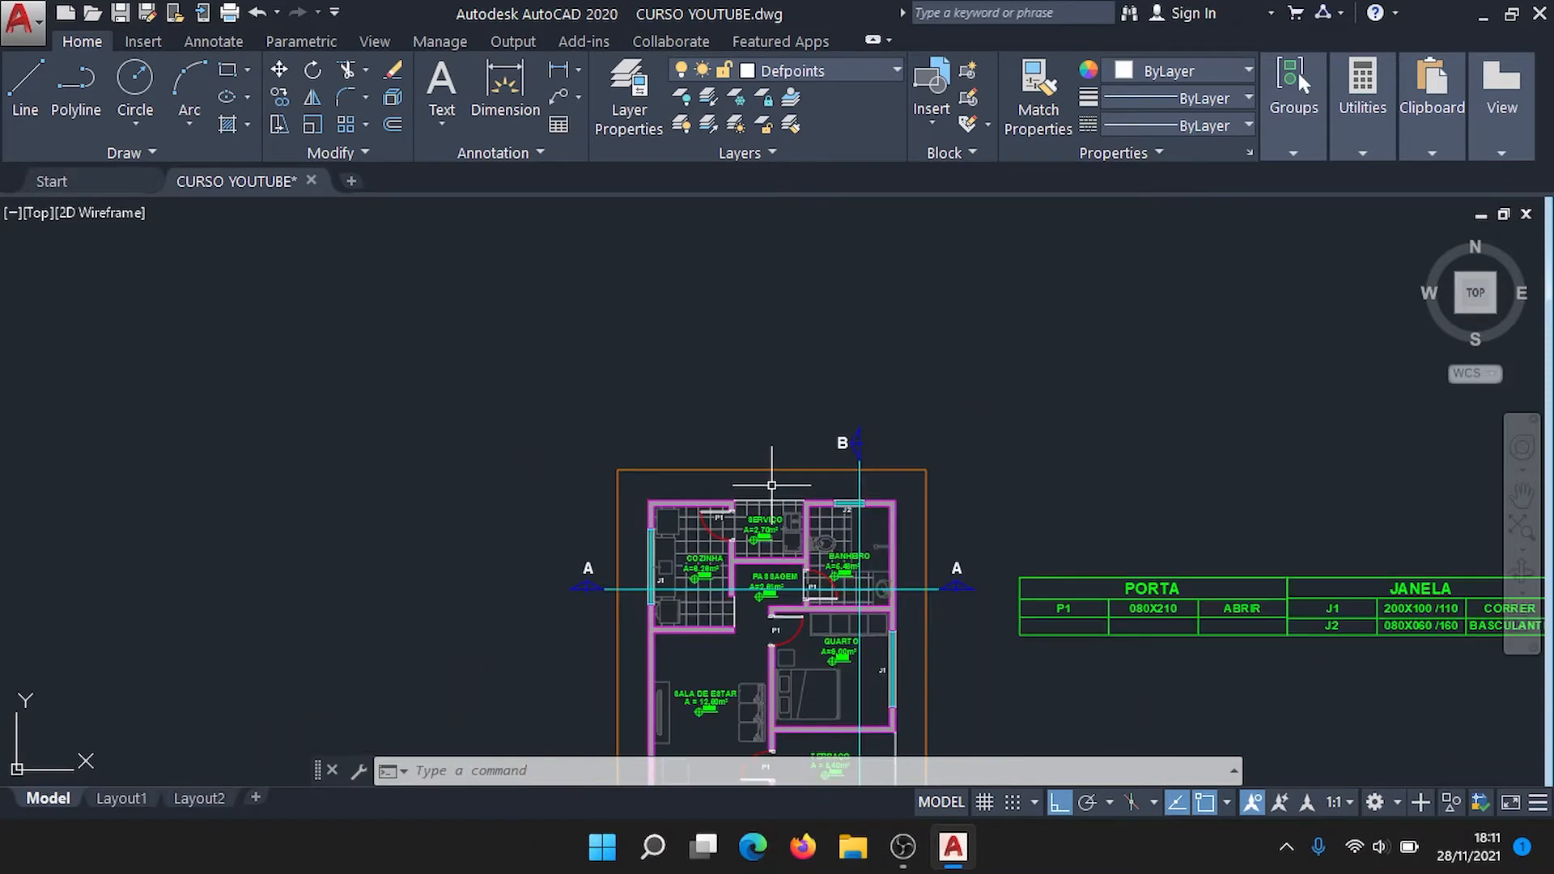
pyautogui.scroll(4, 771, 484)
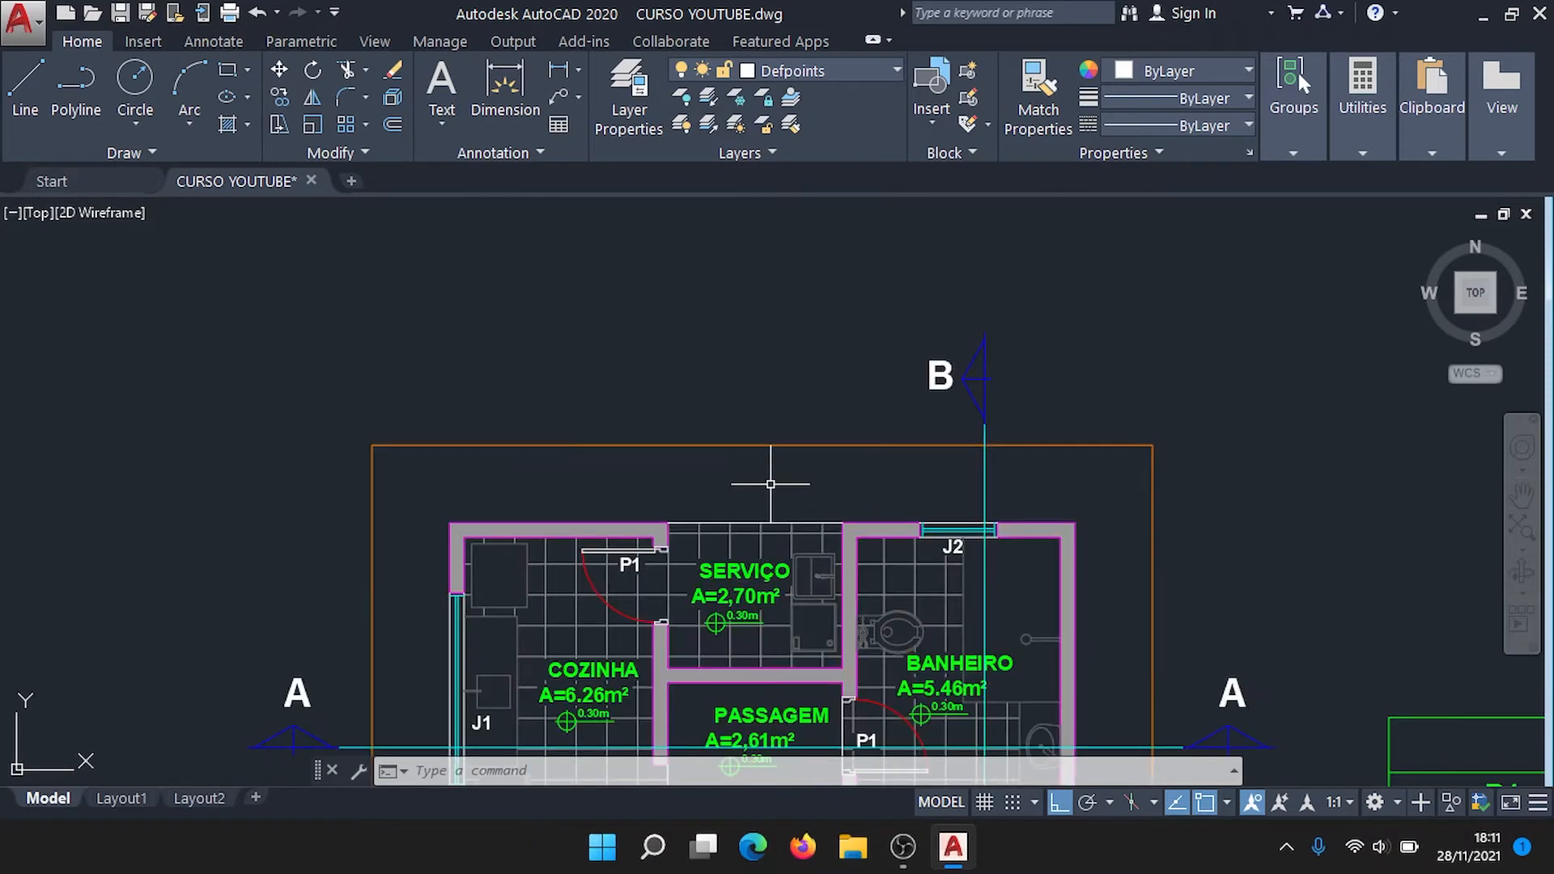
pyautogui.scroll(-2, 771, 484)
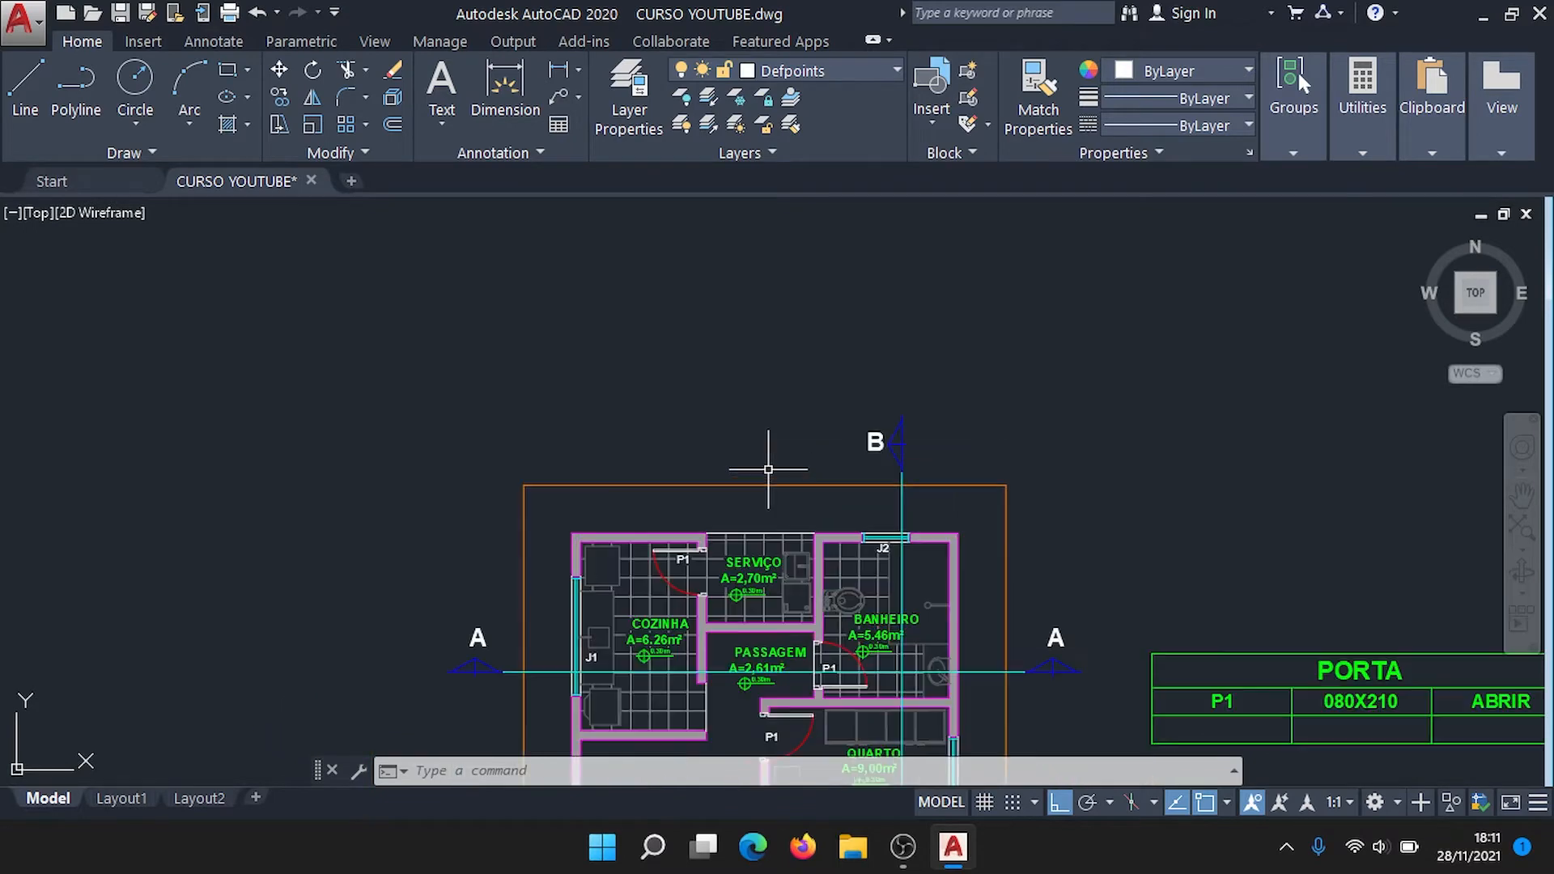
# Step: Set CURSO as the current dimension style
pyautogui.click(213, 41)
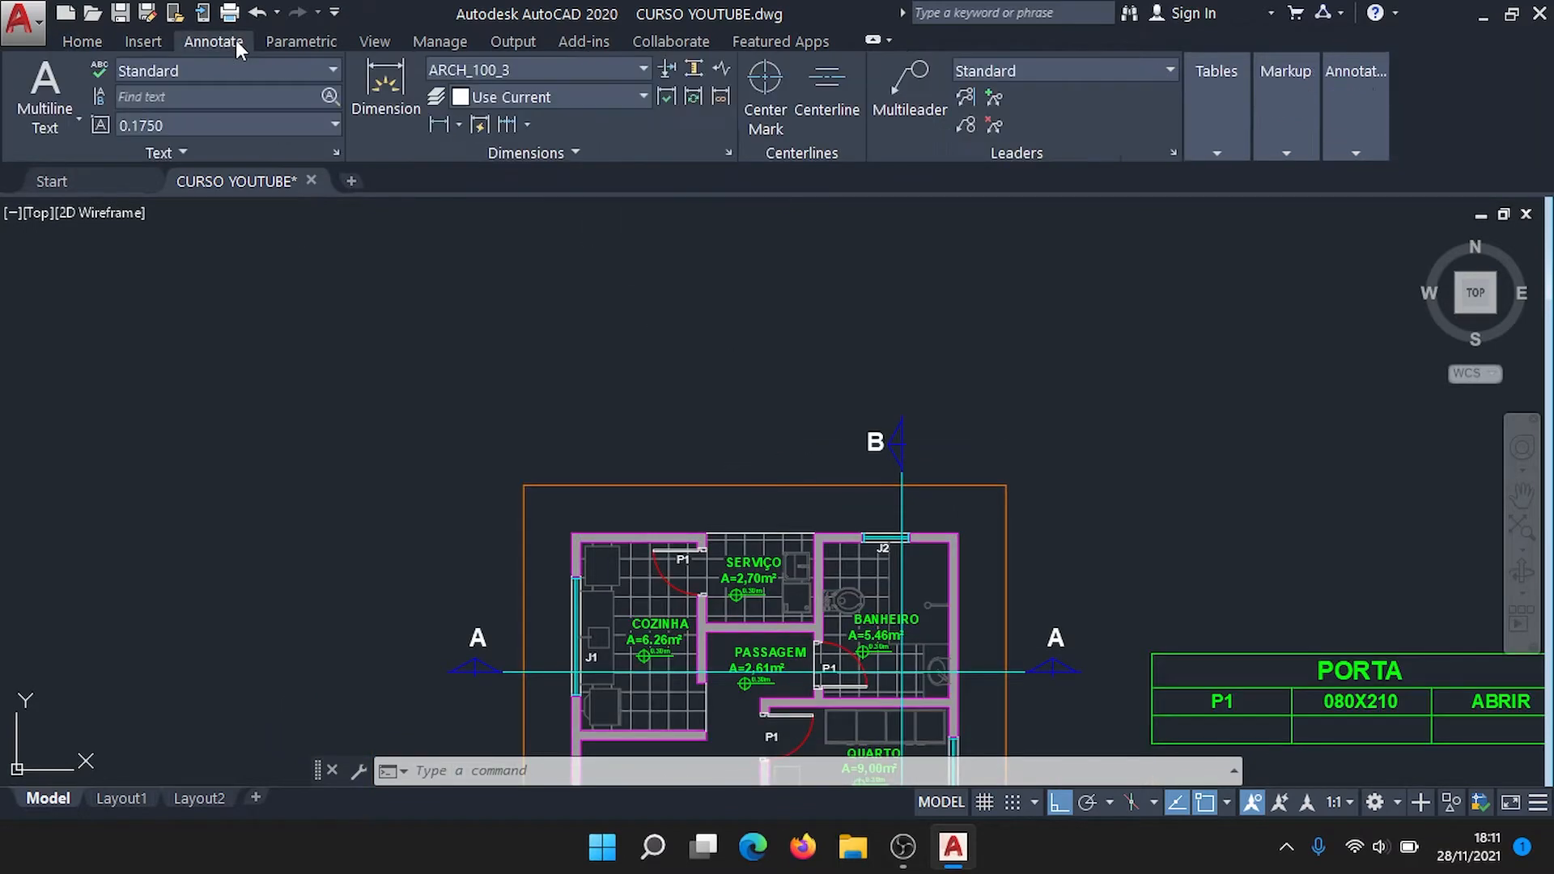
pyautogui.click(644, 68)
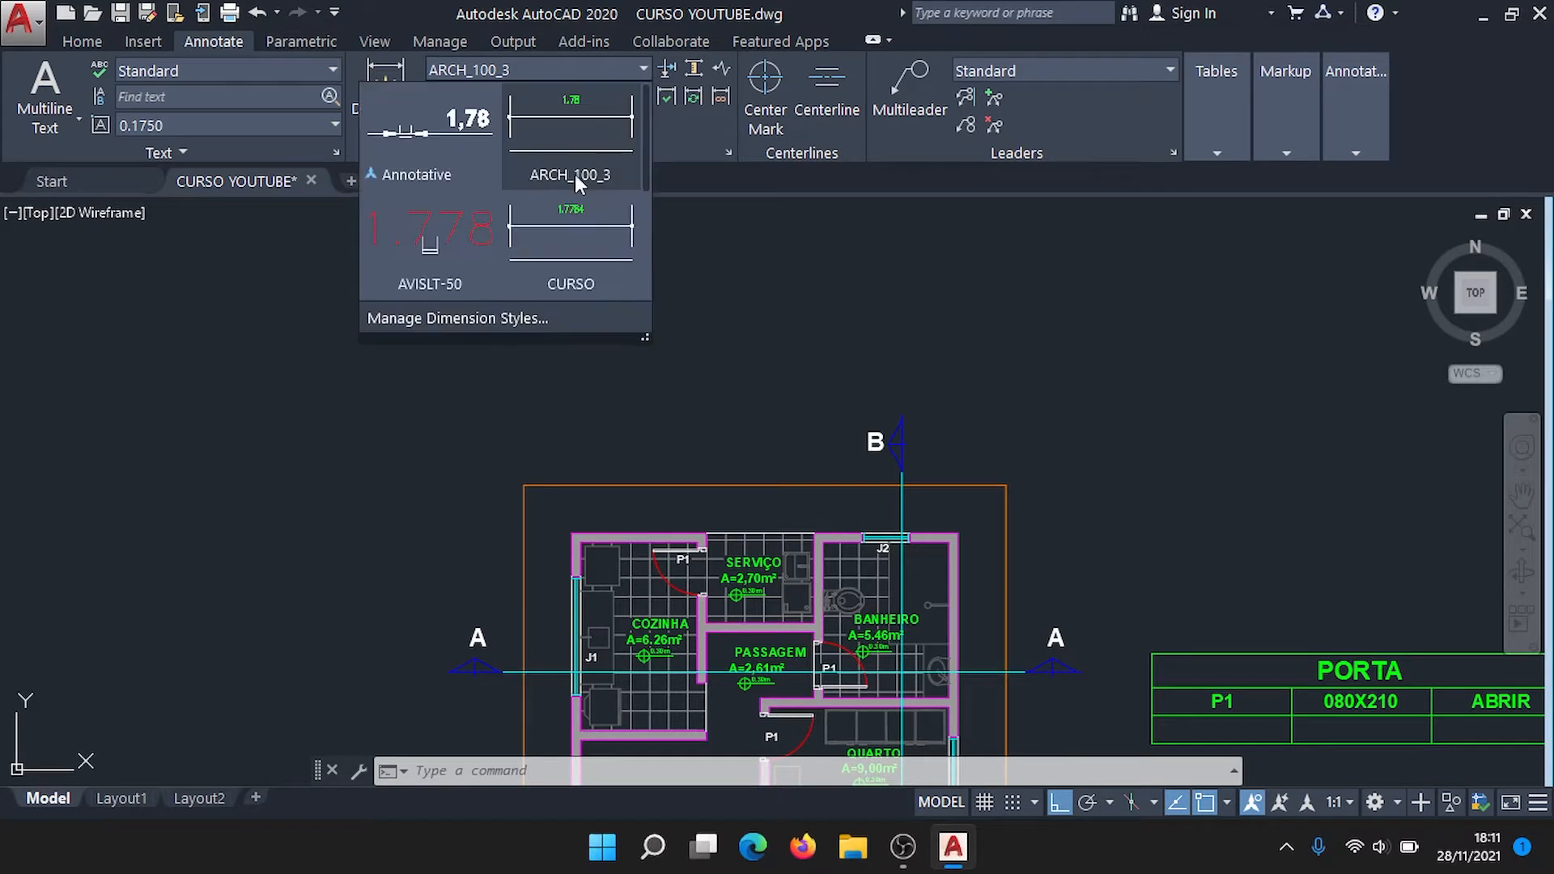
pyautogui.click(583, 242)
pyautogui.scroll(3, 679, 395)
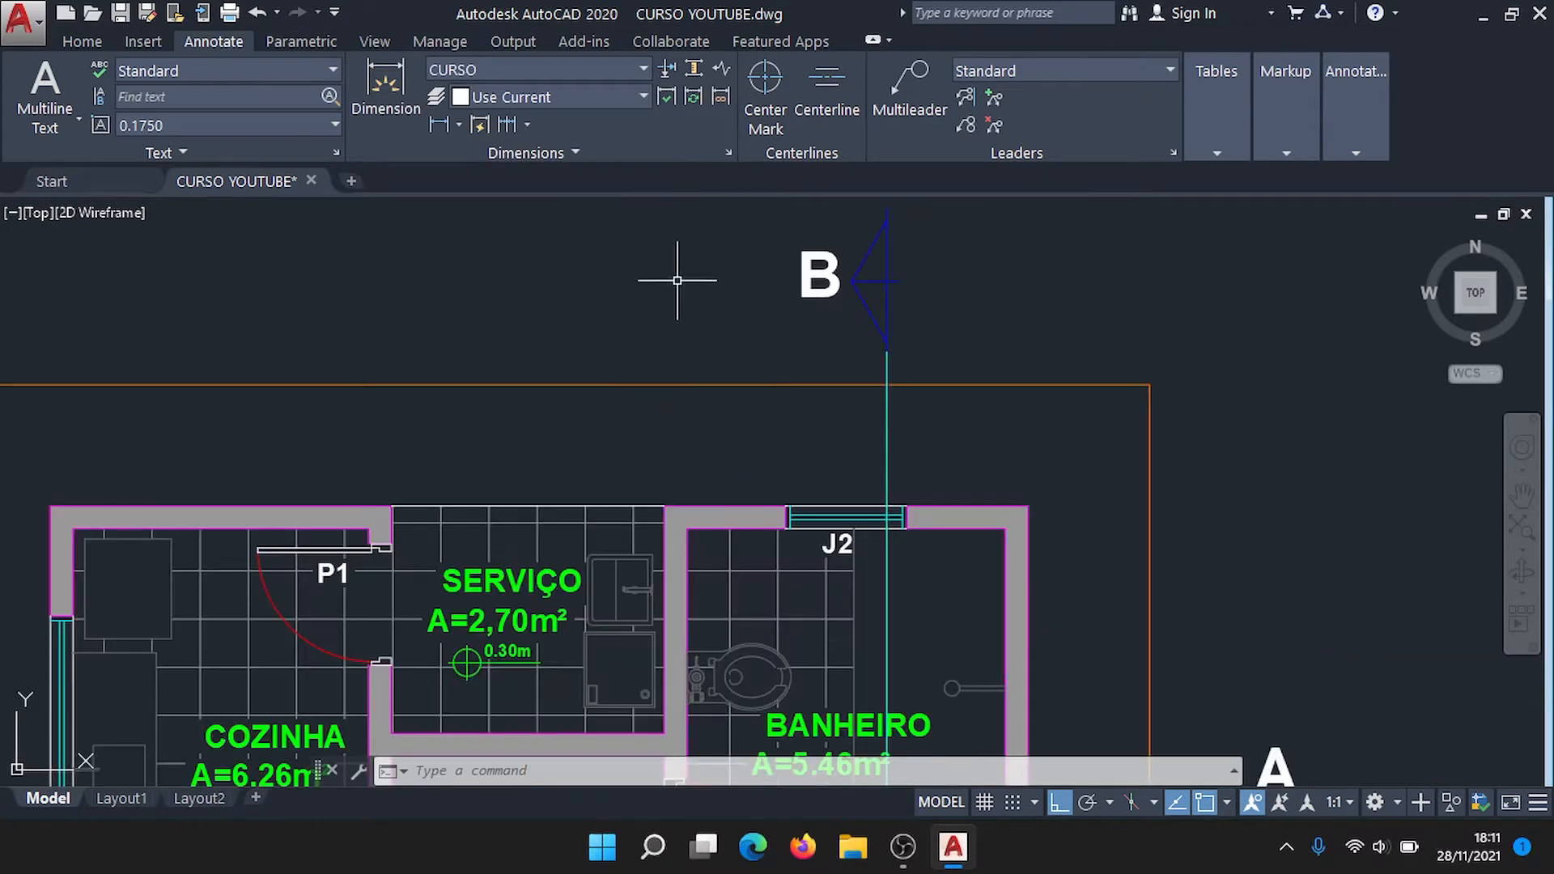
pyautogui.click(582, 65)
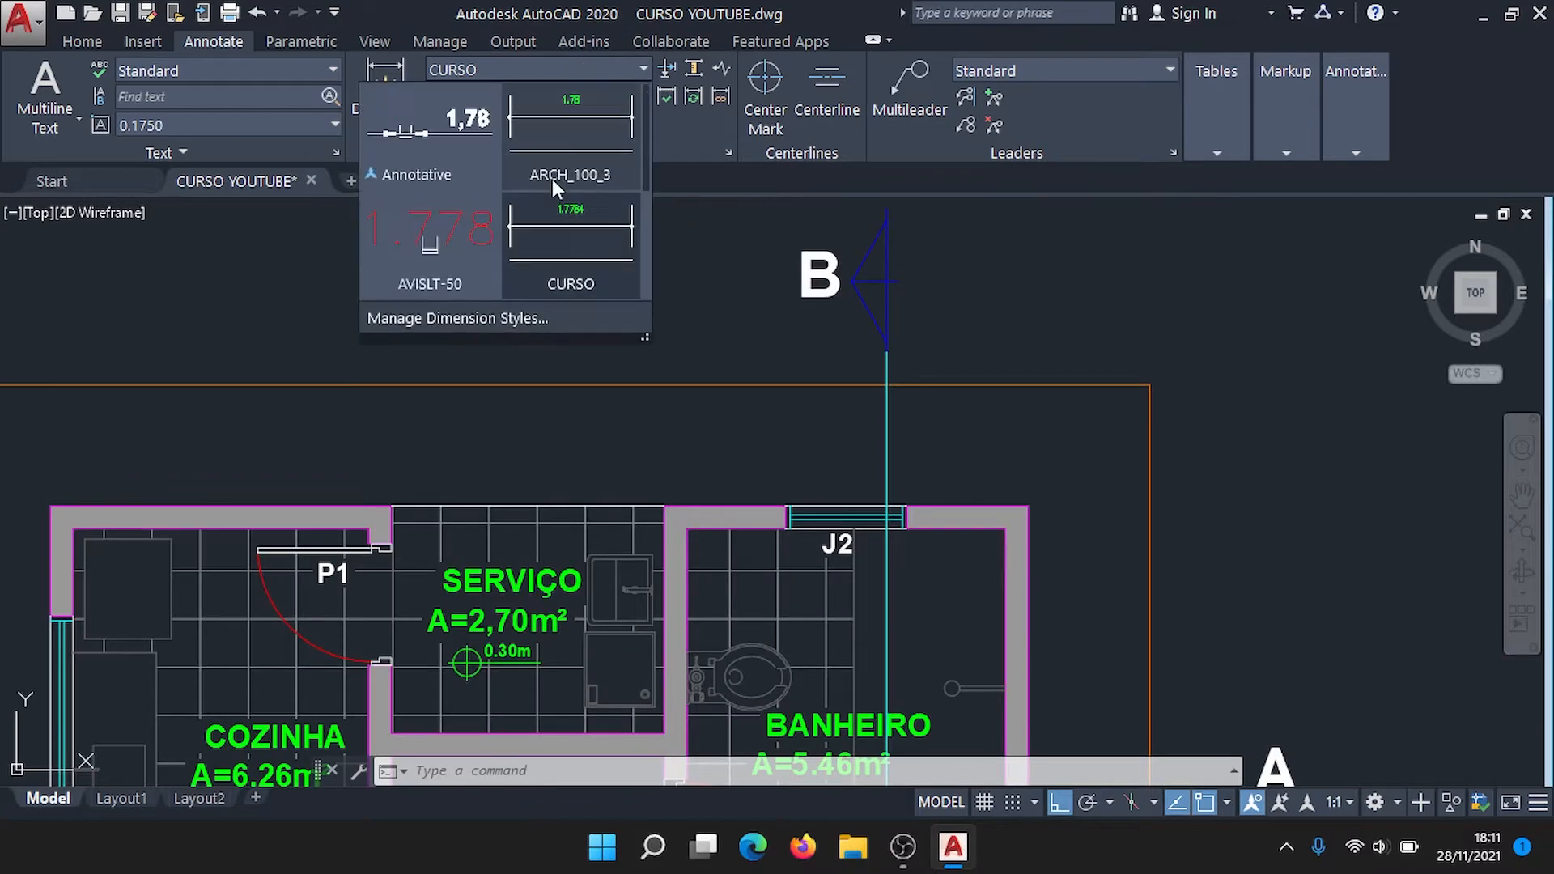
pyautogui.click(572, 232)
# Step: Examine the walls and openings around the floor plan and the PORTA and JANELA schedule tables
pyautogui.scroll(-4, 742, 396)
pyautogui.moveTo(732, 447); pyautogui.dragTo(787, 314, button='middle')
pyautogui.scroll(2, 675, 312)
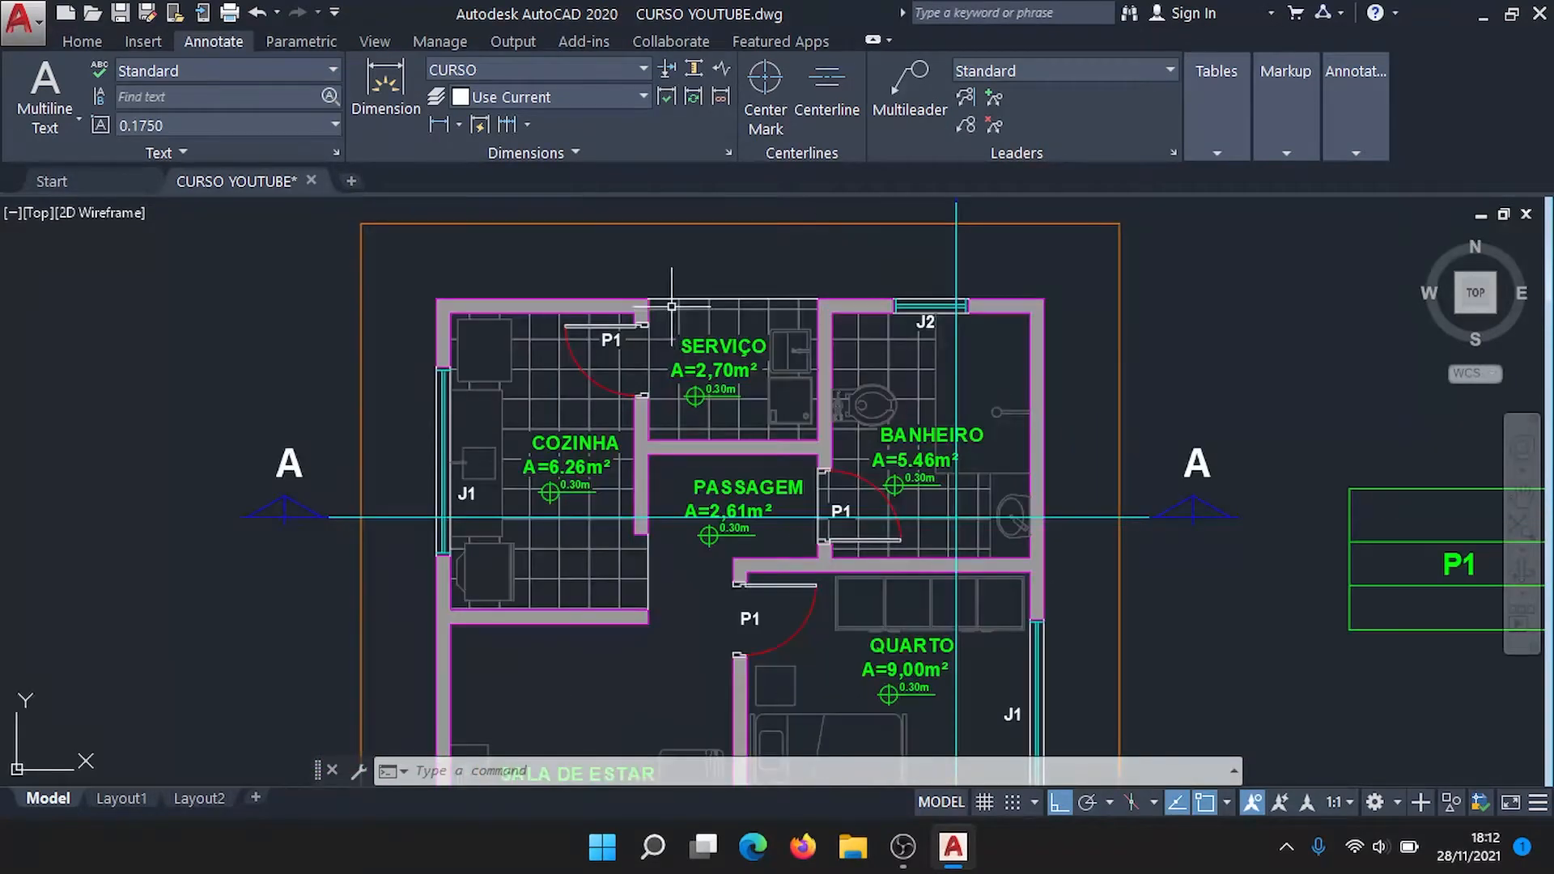
pyautogui.scroll(2, 629, 282)
pyautogui.moveTo(628, 282); pyautogui.dragTo(585, 453, button='middle')
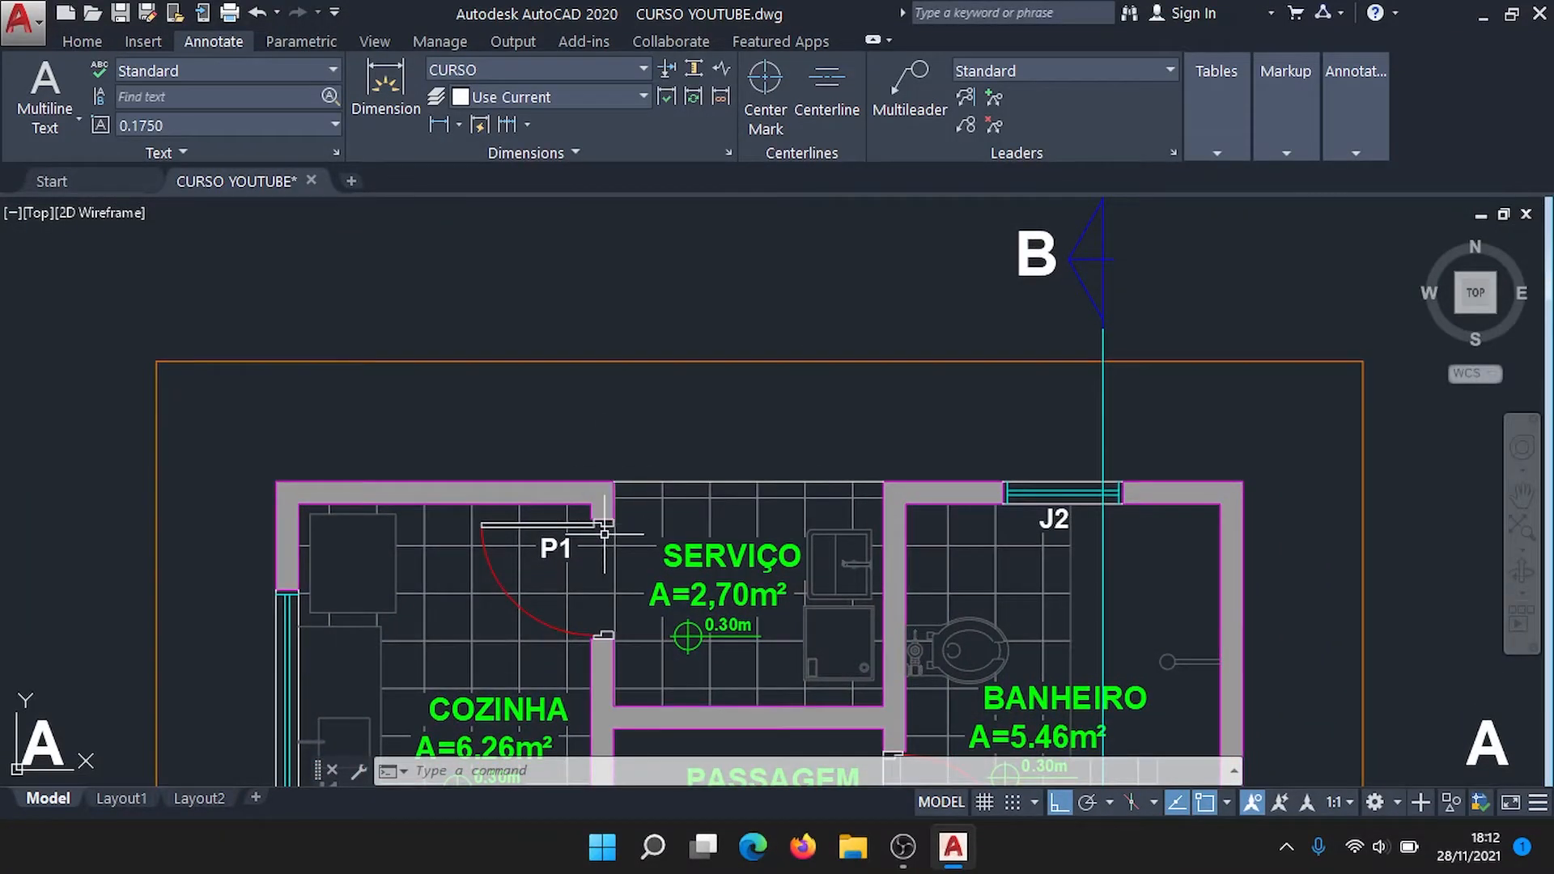
pyautogui.scroll(-2, 1060, 462)
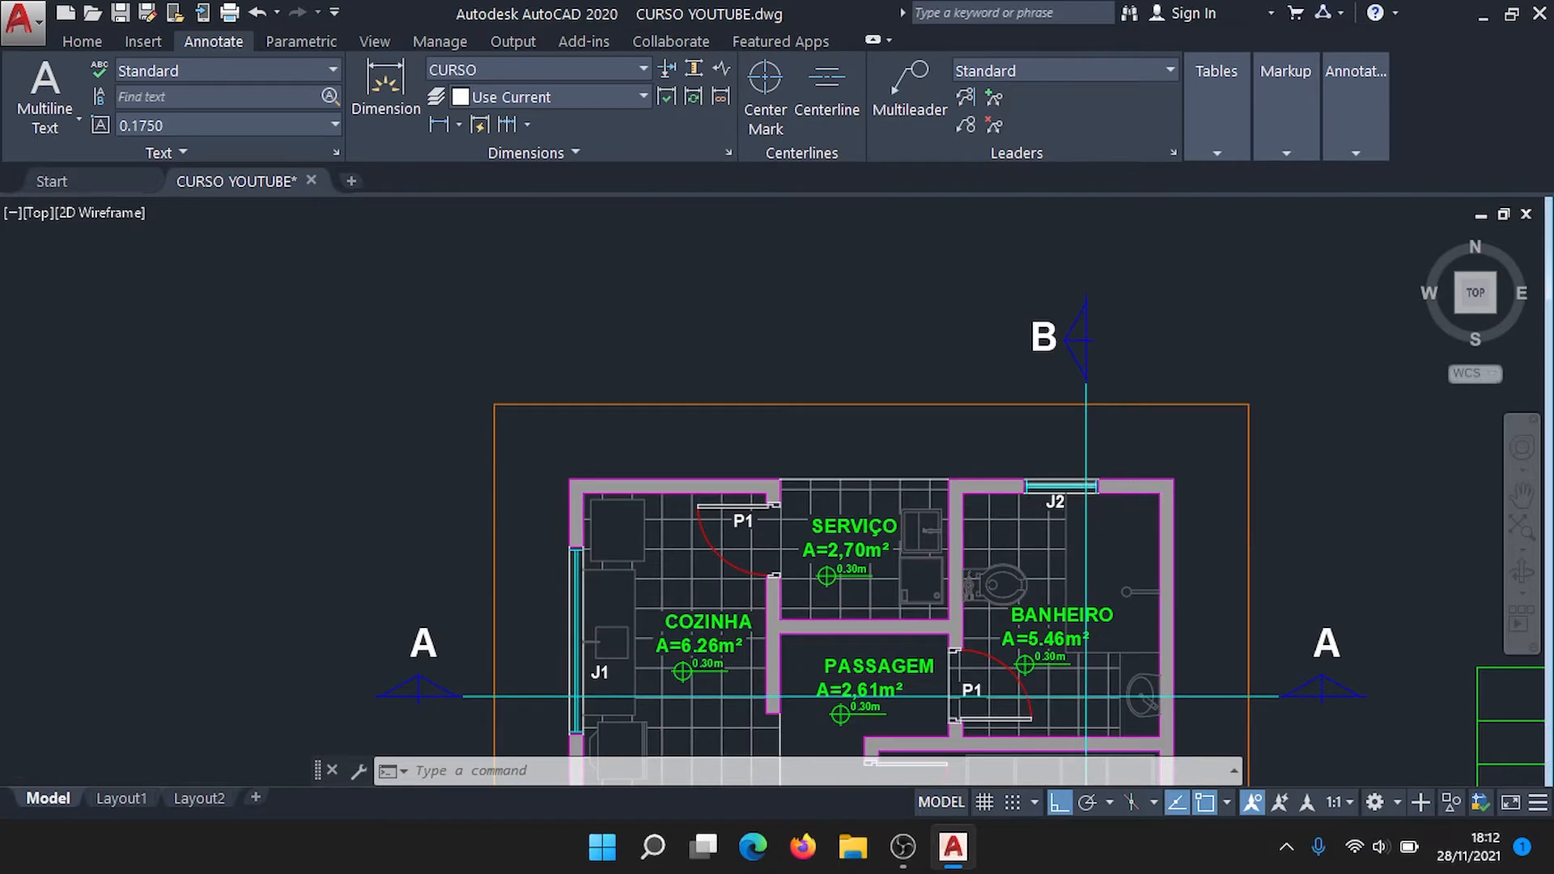
pyautogui.scroll(4, 1094, 481)
pyautogui.scroll(-4, 1050, 521)
pyautogui.moveTo(1051, 732); pyautogui.dragTo(907, 229, button='middle')
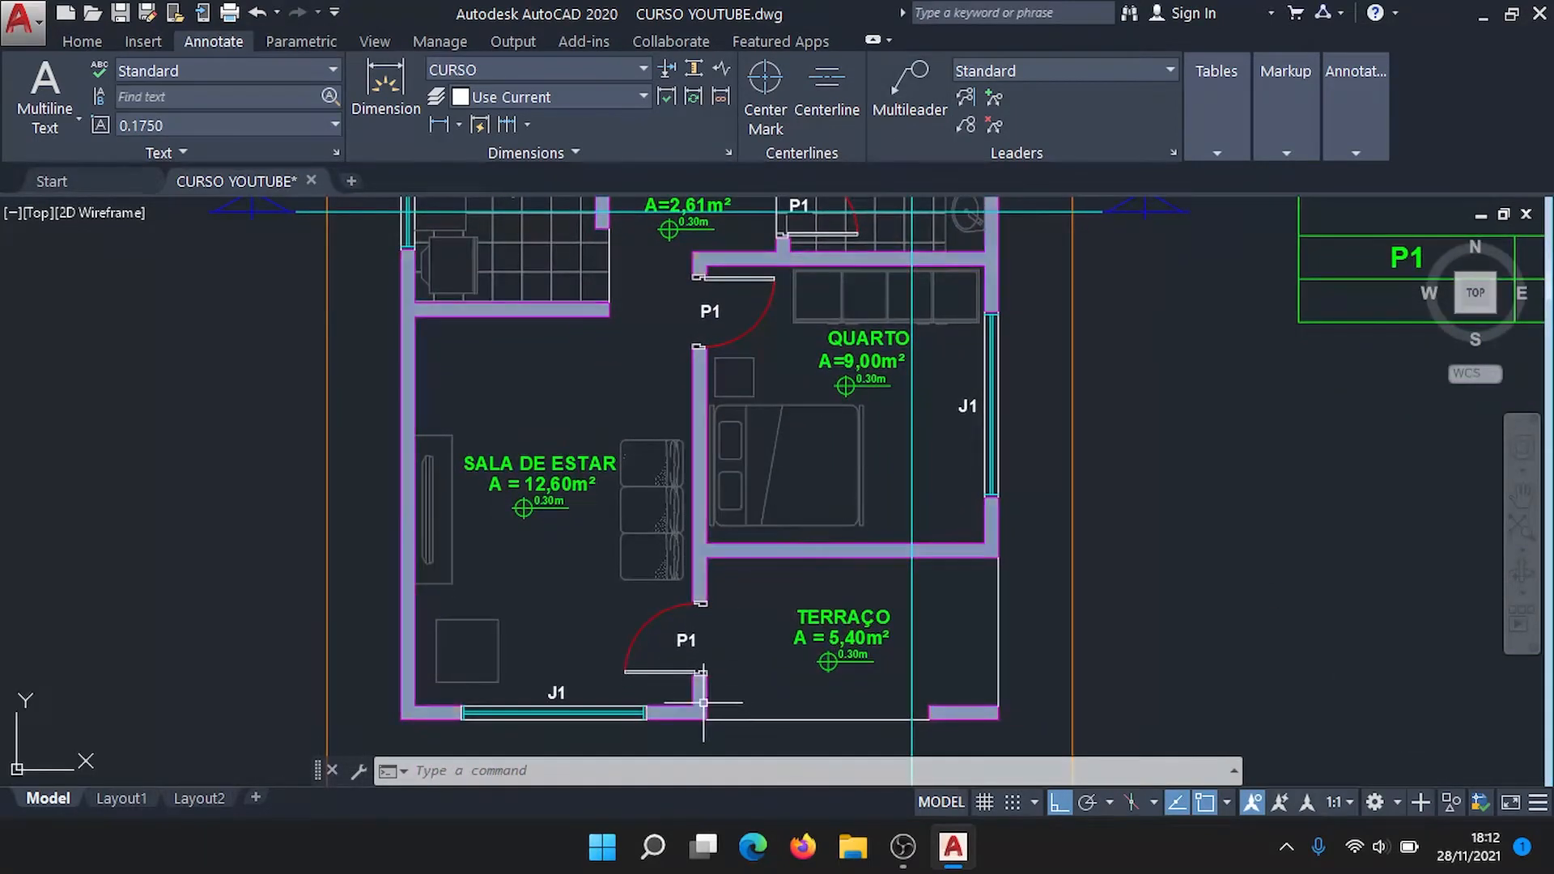
pyautogui.scroll(2, 718, 648)
pyautogui.scroll(-2, 1145, 415)
pyautogui.moveTo(1182, 389); pyautogui.dragTo(749, 513, button='middle')
pyautogui.moveTo(1133, 427); pyautogui.dragTo(754, 497, button='middle')
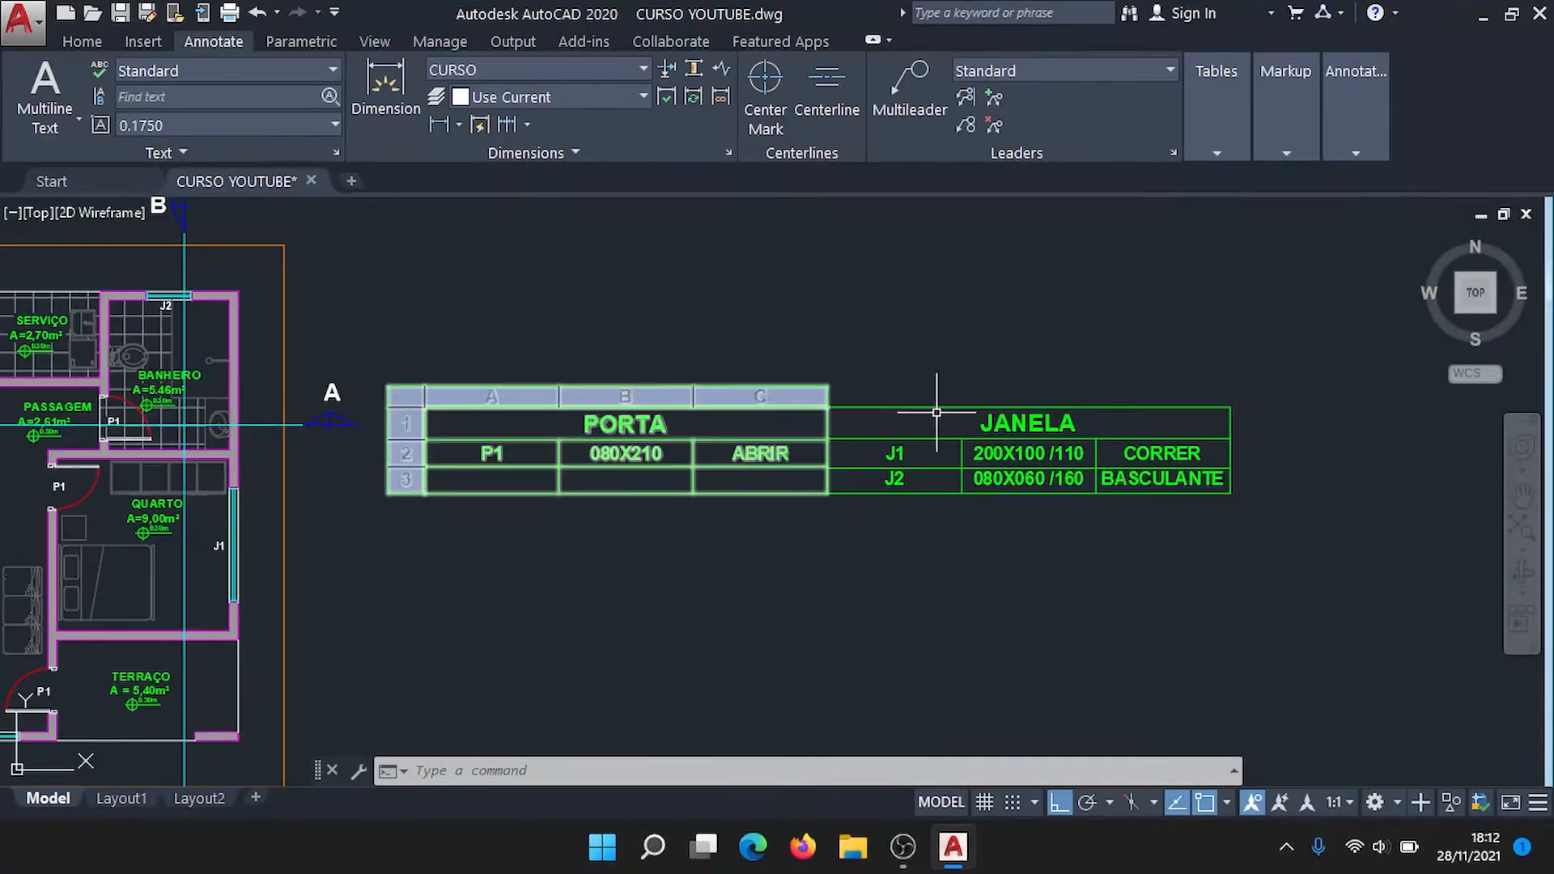
pyautogui.press('Escape')
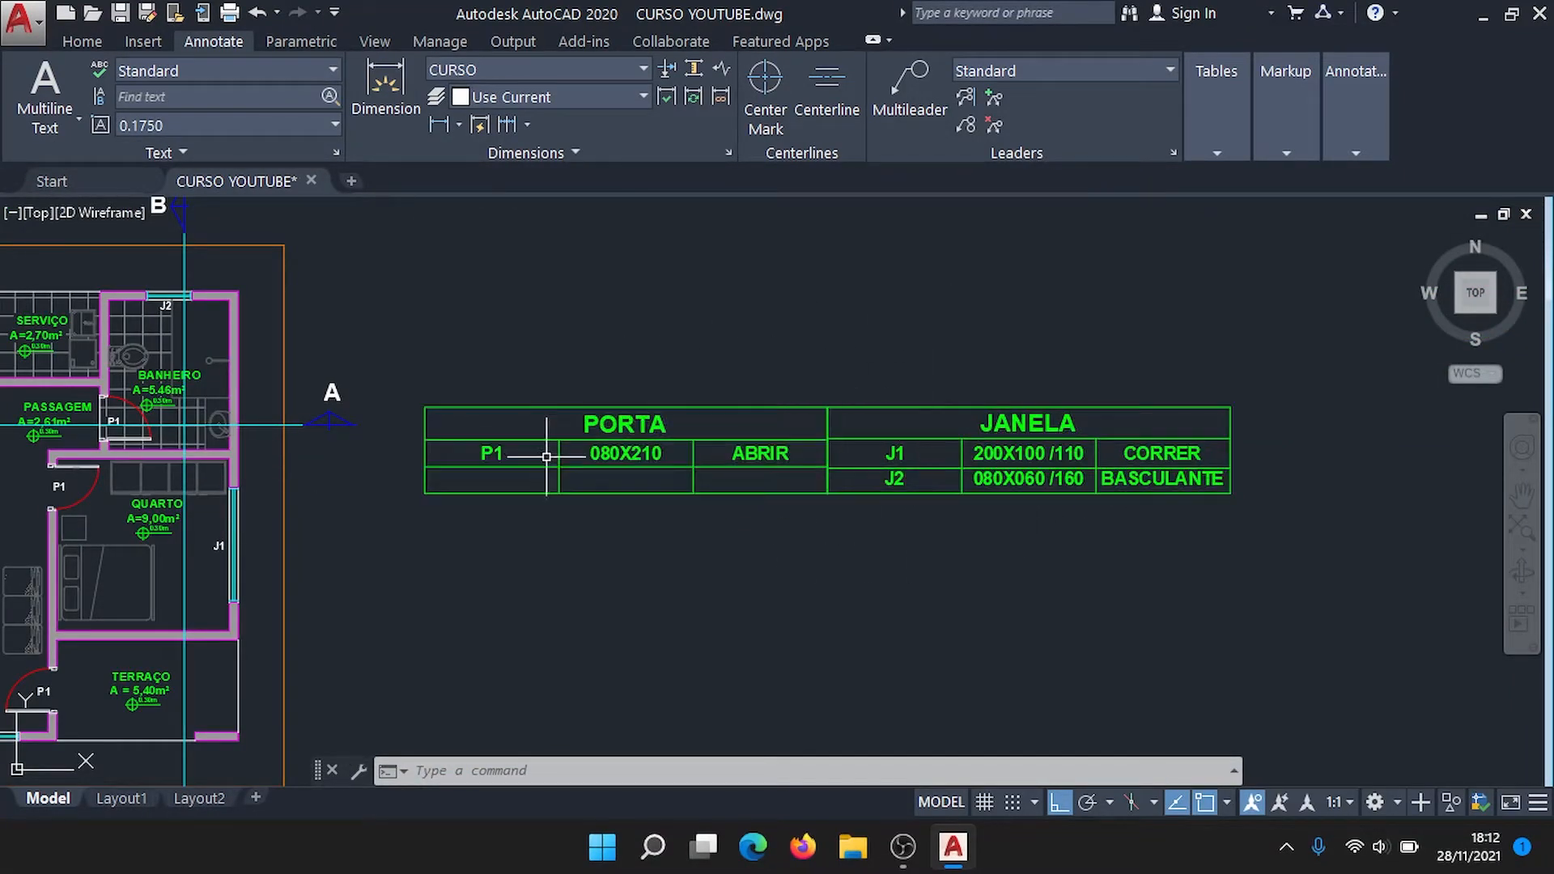
pyautogui.scroll(-2, 790, 456)
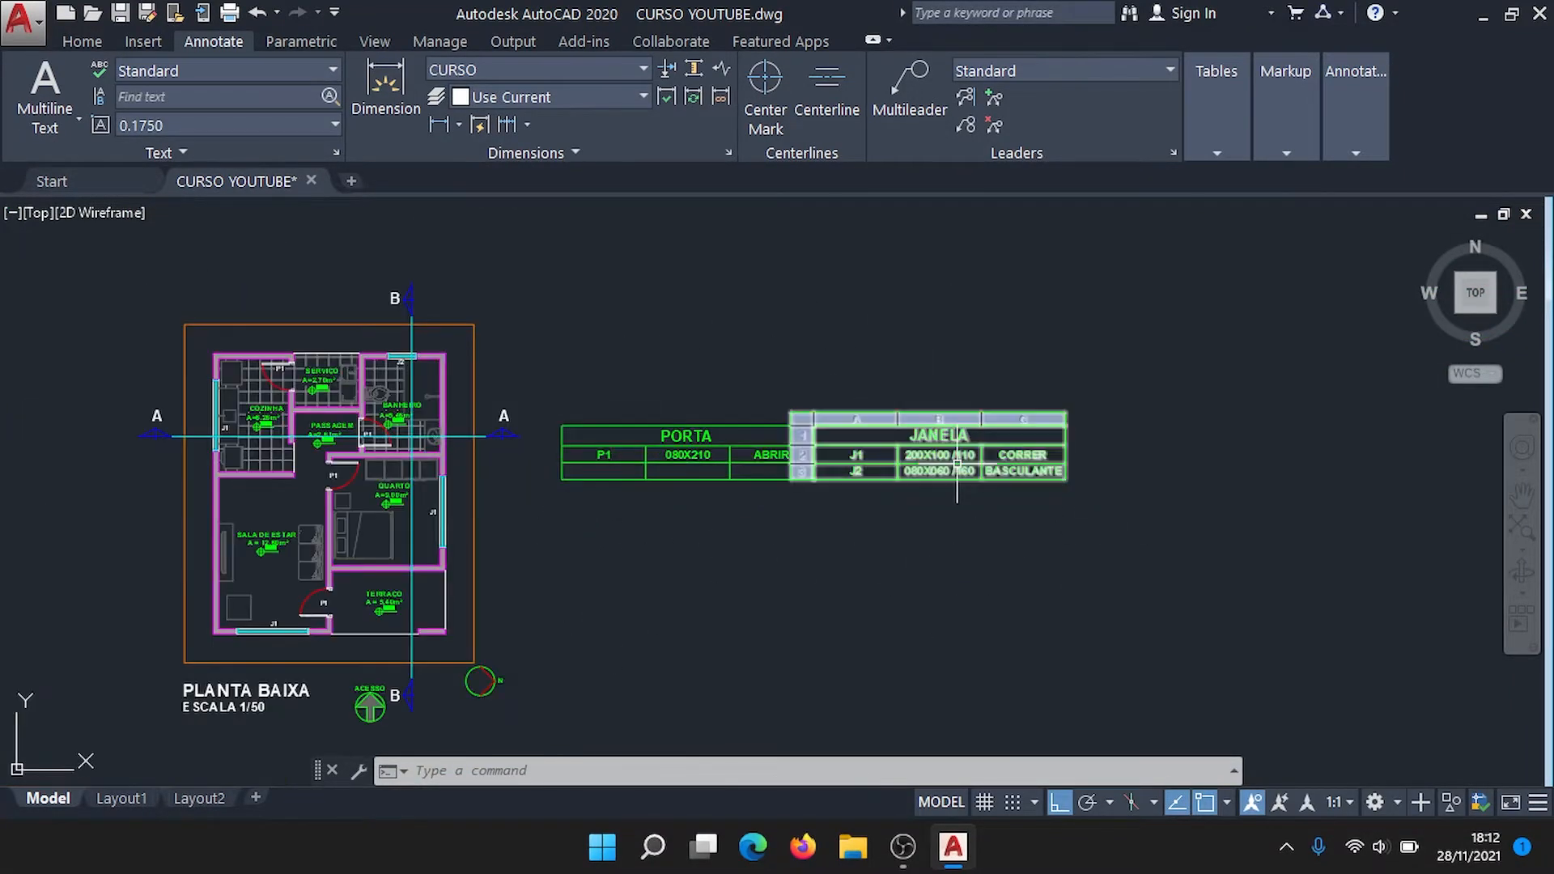
pyautogui.moveTo(574, 333)
pyautogui.mouseDown(button='middle')
pyautogui.moveTo(636, 365)
pyautogui.moveTo(986, 400)
pyautogui.mouseUp(button='middle')
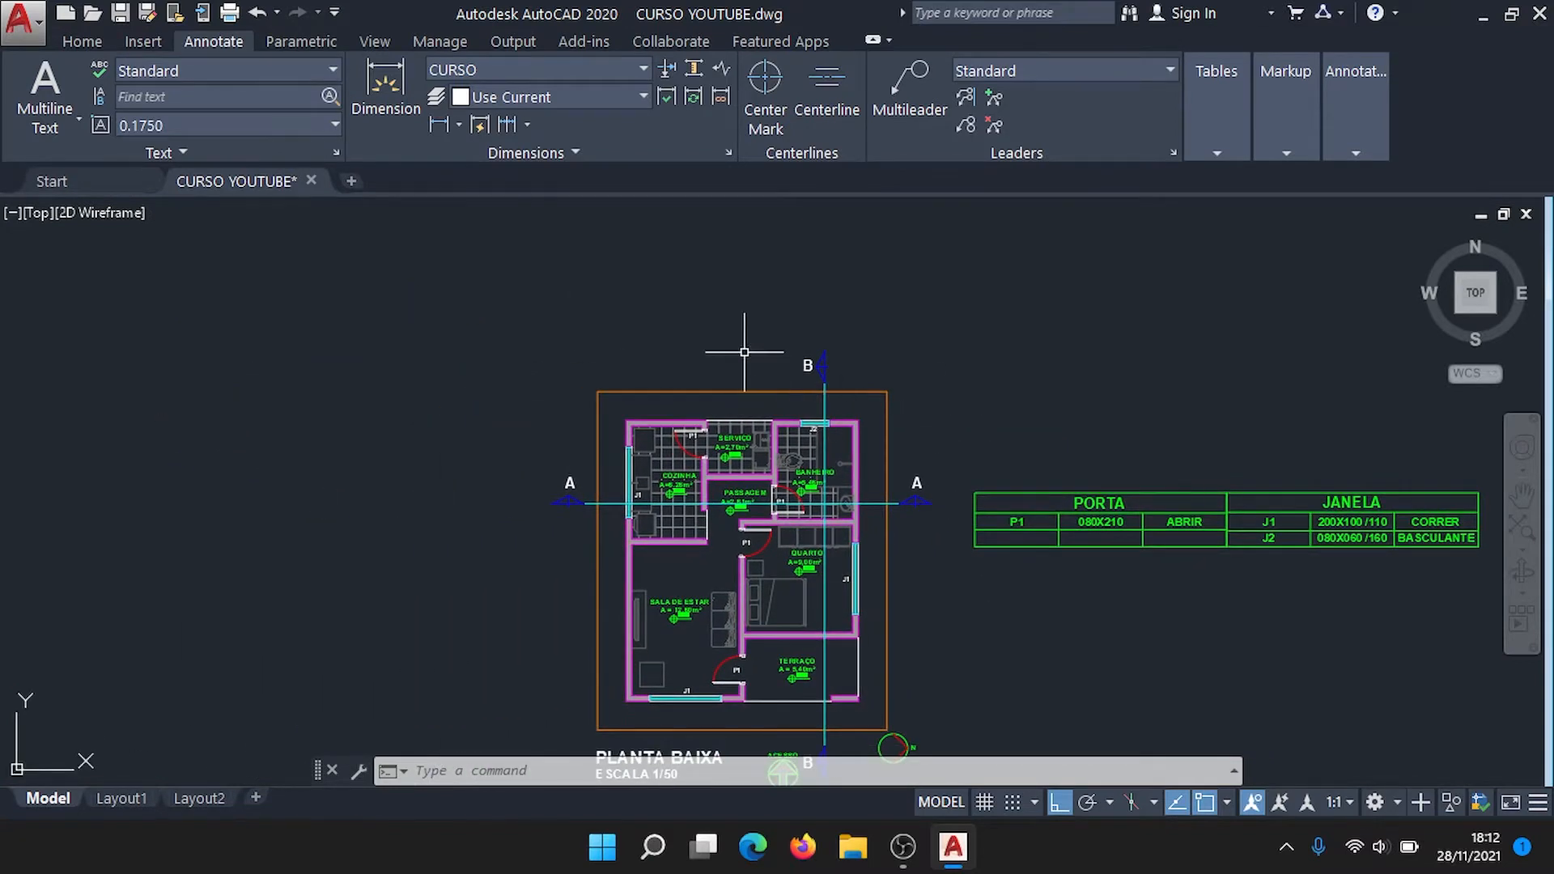
# Step: Dimension the thickness of the kitchen's outer side wall at its upper corner, placing the dimension line above the orange outline
pyautogui.scroll(4, 708, 346)
pyautogui.moveTo(813, 449); pyautogui.dragTo(762, 396, button='middle')
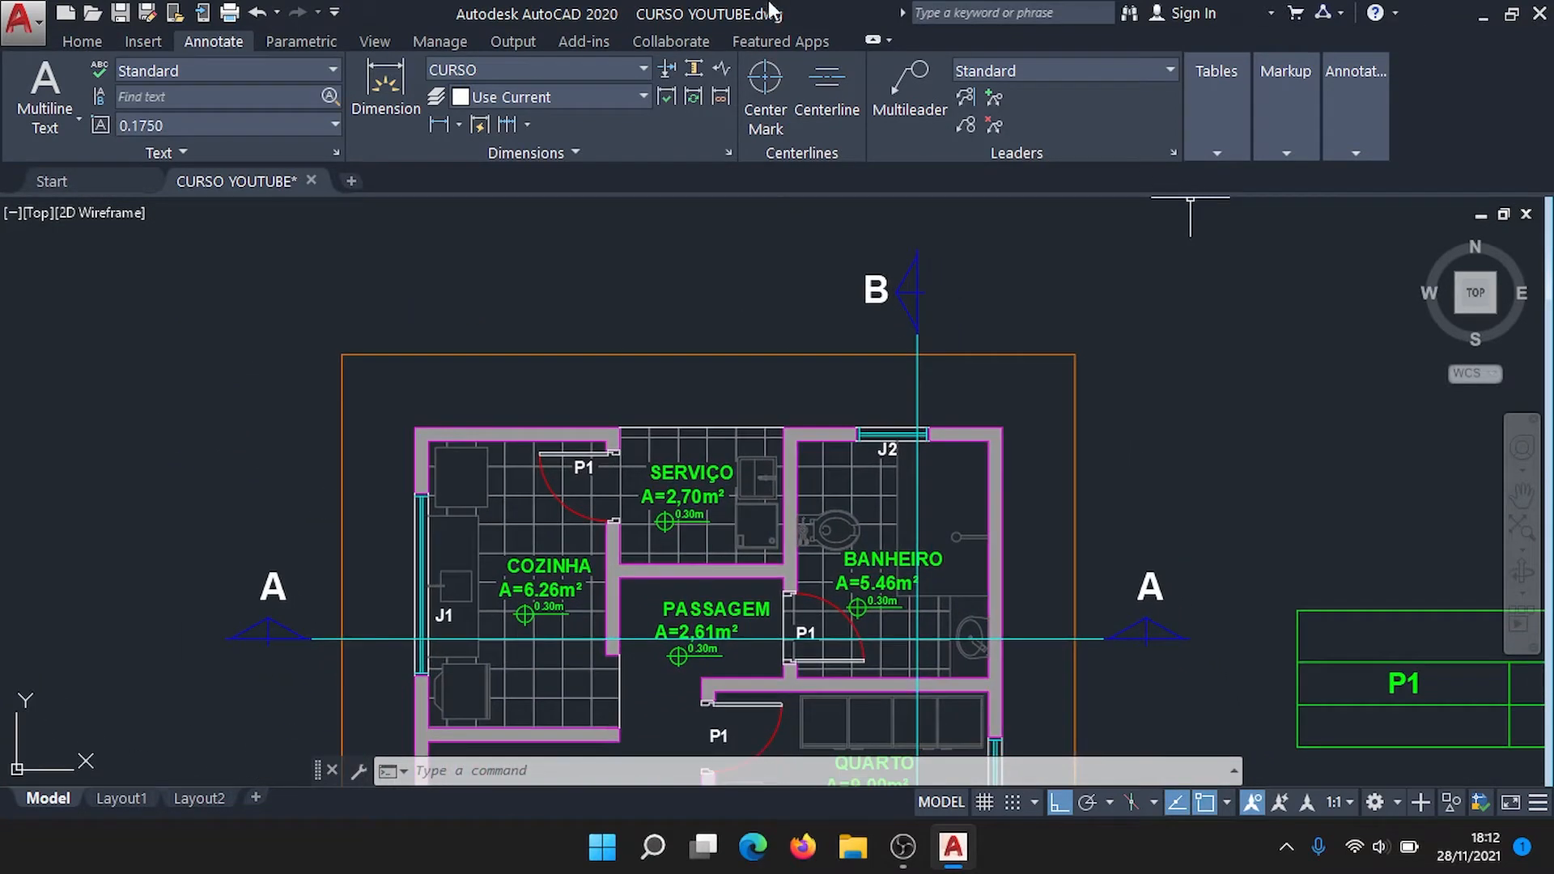
pyautogui.click(97, 47)
pyautogui.click(212, 41)
pyautogui.click(391, 78)
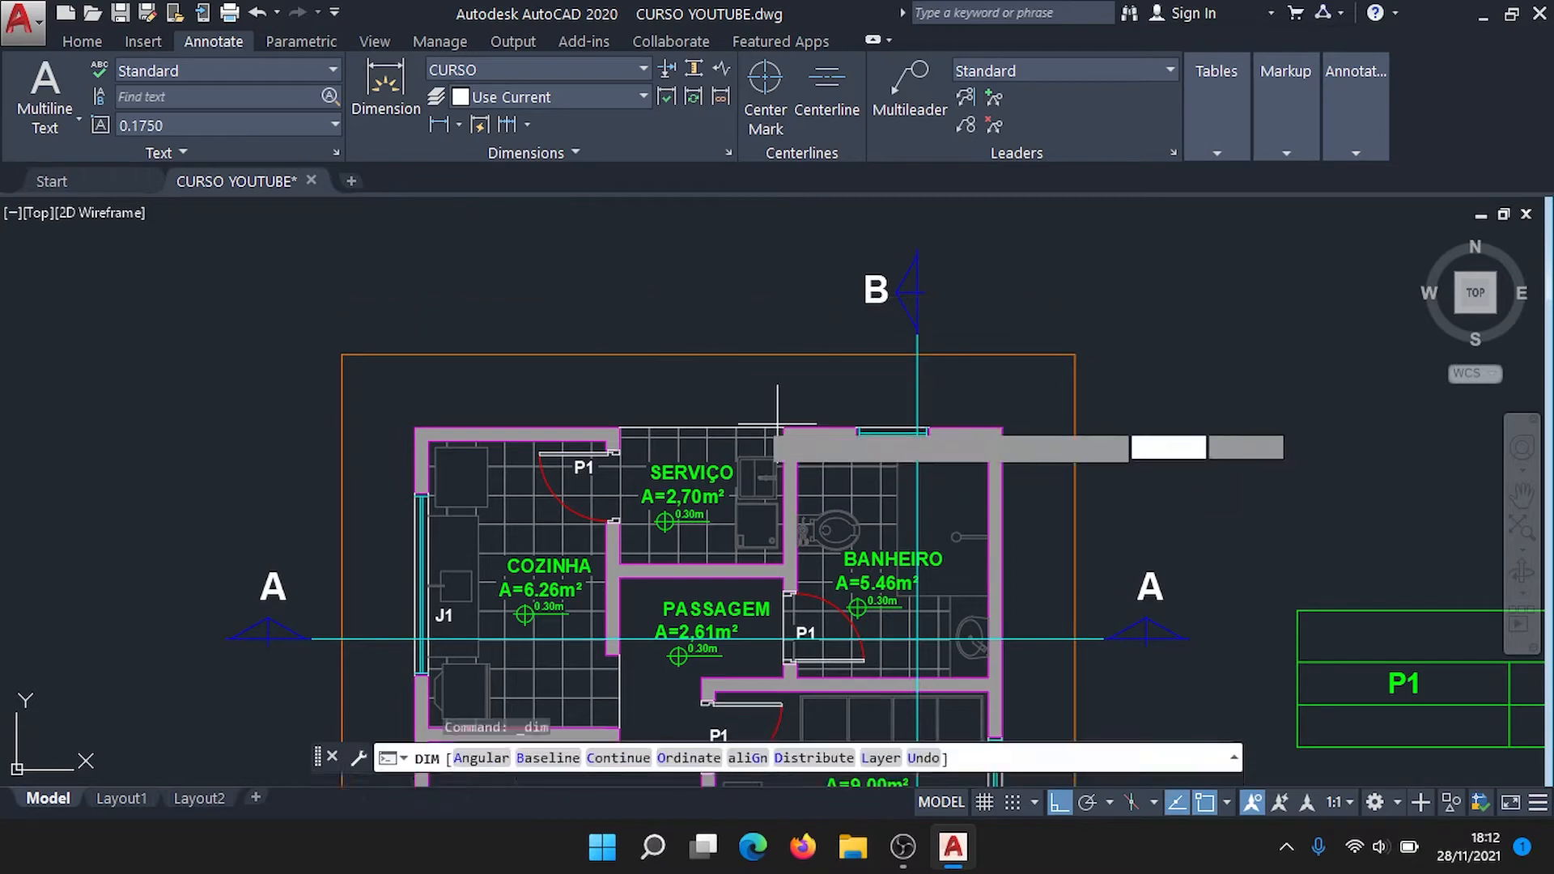
pyautogui.scroll(2, 744, 350)
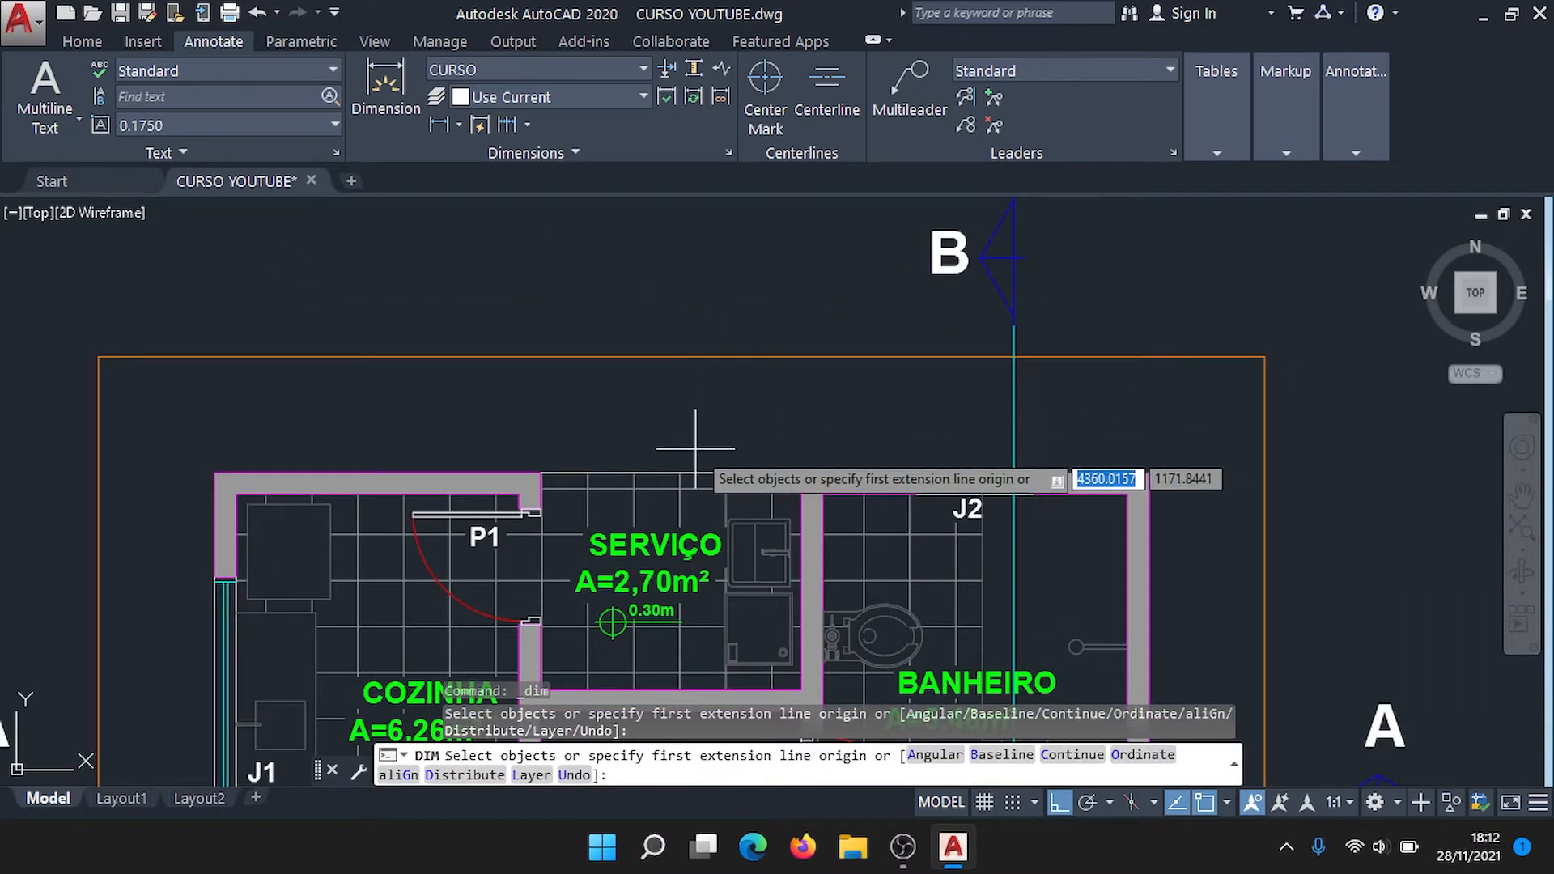
pyautogui.moveTo(652, 442)
pyautogui.mouseDown(button='middle')
pyautogui.moveTo(667, 431)
pyautogui.moveTo(640, 448)
pyautogui.mouseUp(button='middle')
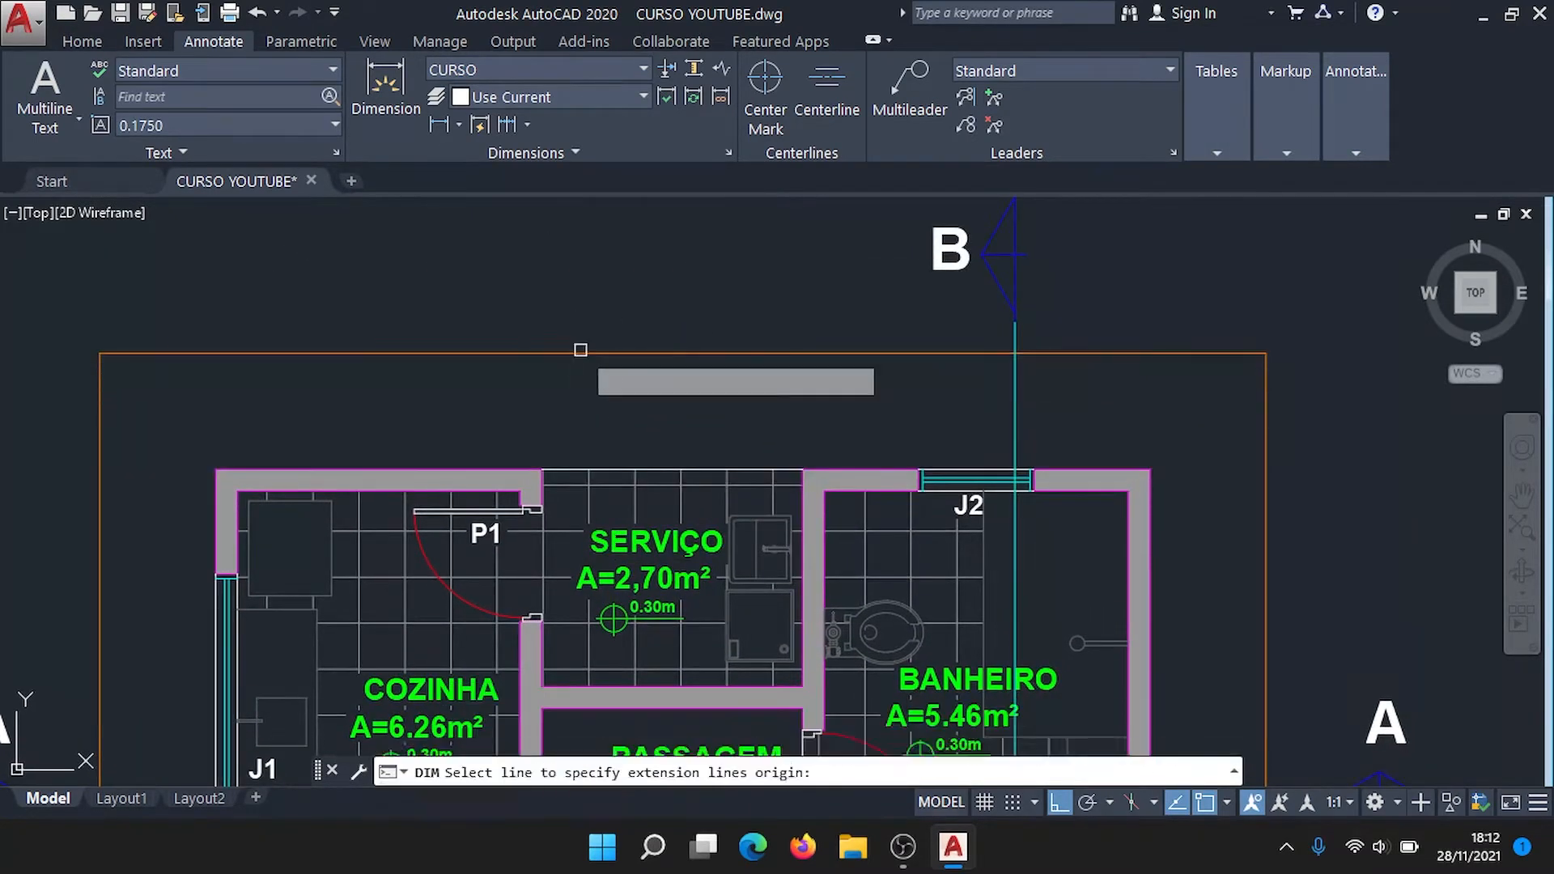
pyautogui.moveTo(600, 348)
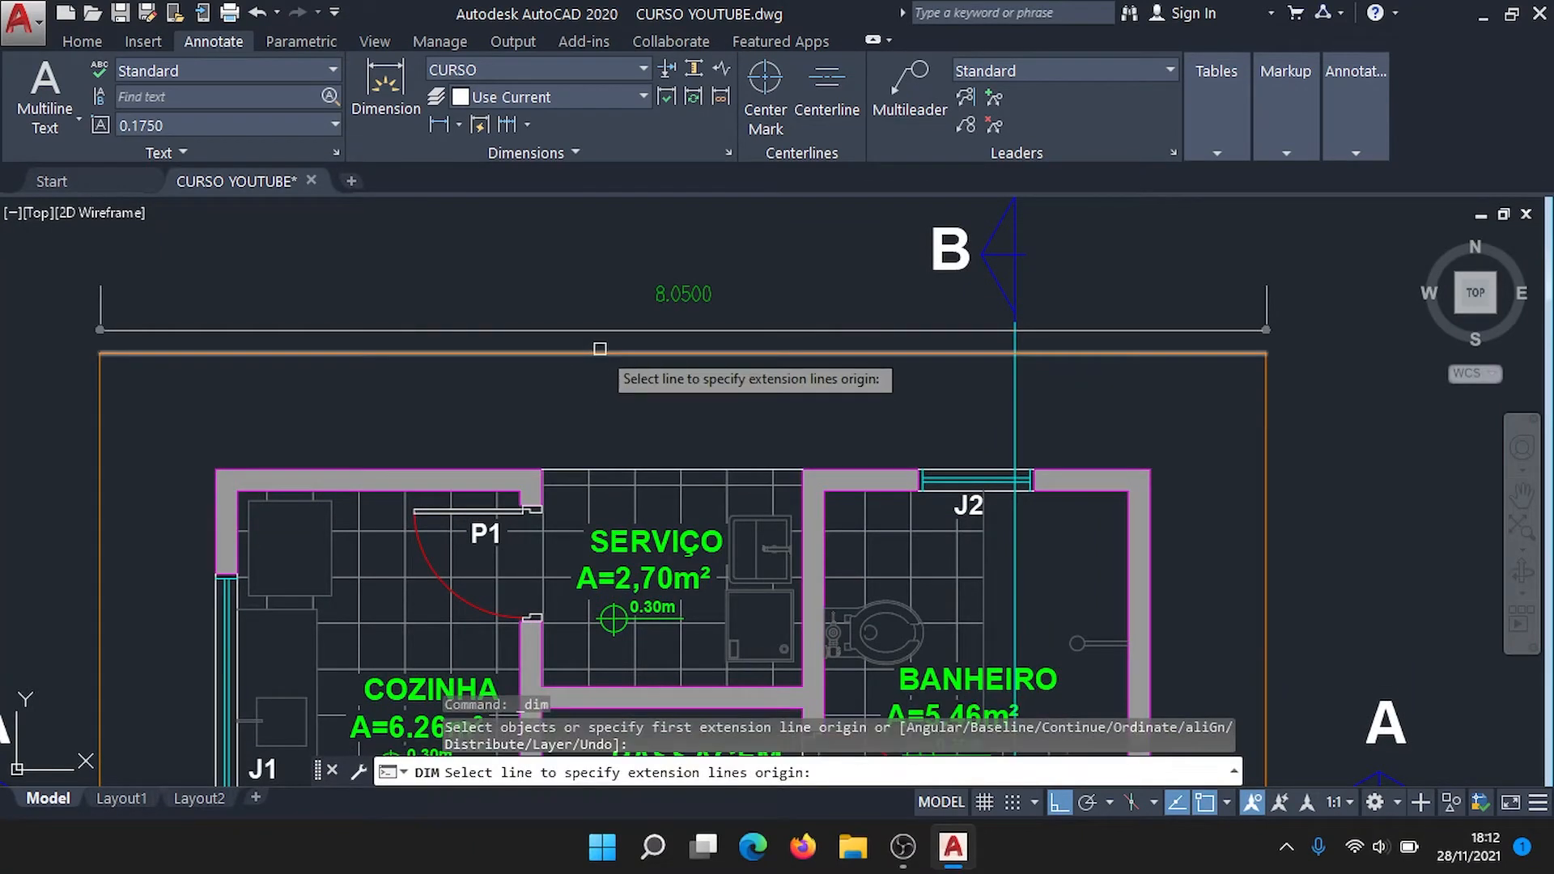
pyautogui.moveTo(557, 448)
pyautogui.mouseDown(button='middle')
pyautogui.moveTo(636, 411)
pyautogui.moveTo(595, 375)
pyautogui.moveTo(517, 452)
pyautogui.moveTo(882, 437)
pyautogui.mouseUp(button='middle')
pyautogui.scroll(2, 510, 453)
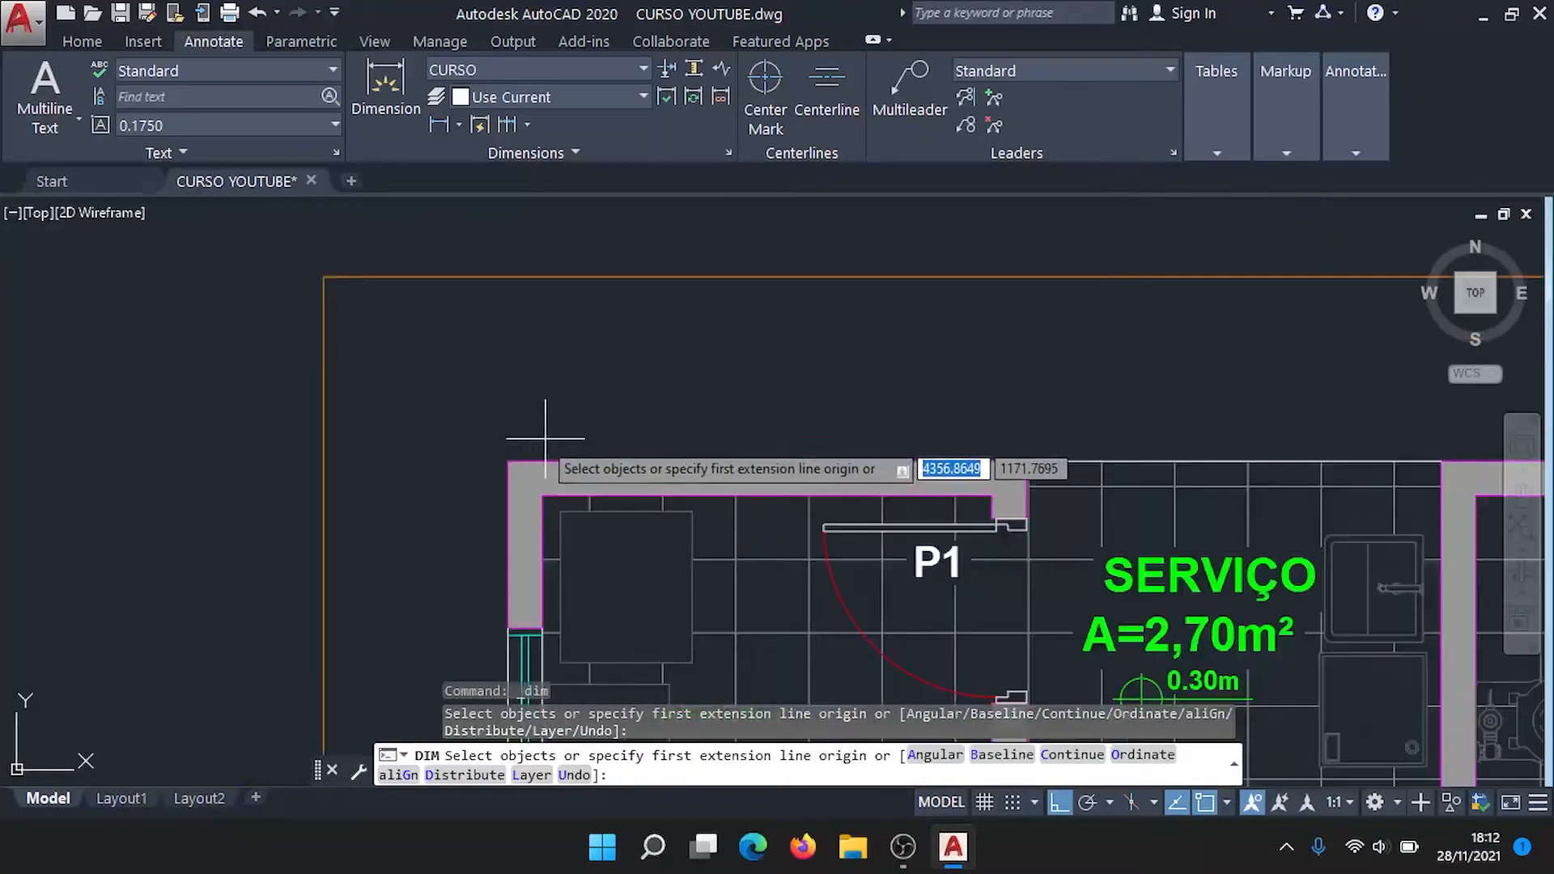
pyautogui.click(507, 460)
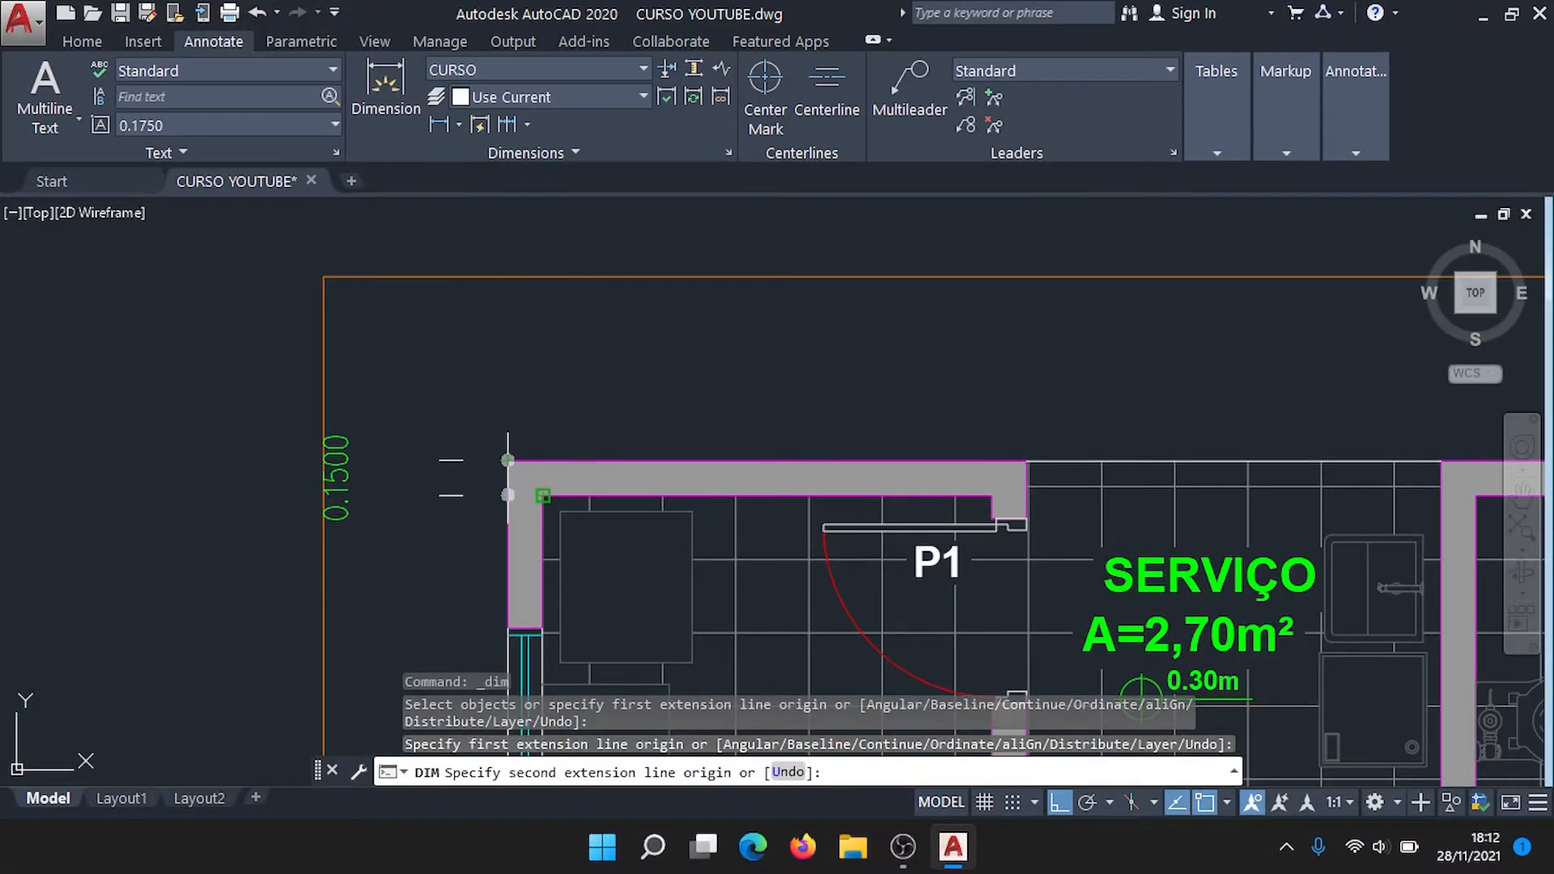
pyautogui.click(542, 460)
pyautogui.scroll(-2, 557, 361)
pyautogui.moveTo(547, 319); pyautogui.dragTo(546, 478, button='middle')
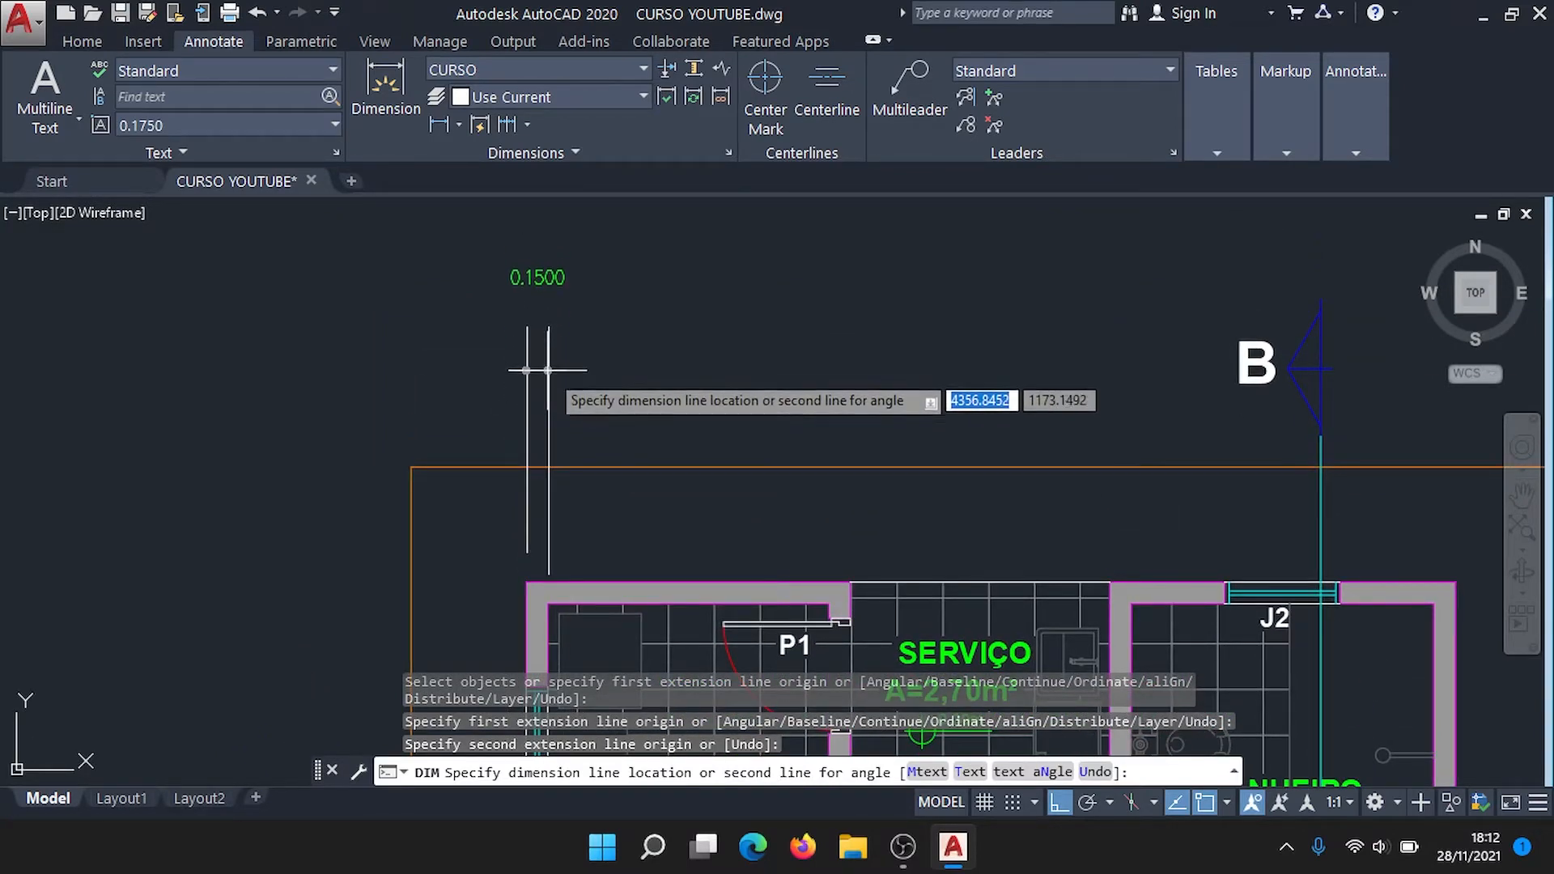
pyautogui.click(548, 374)
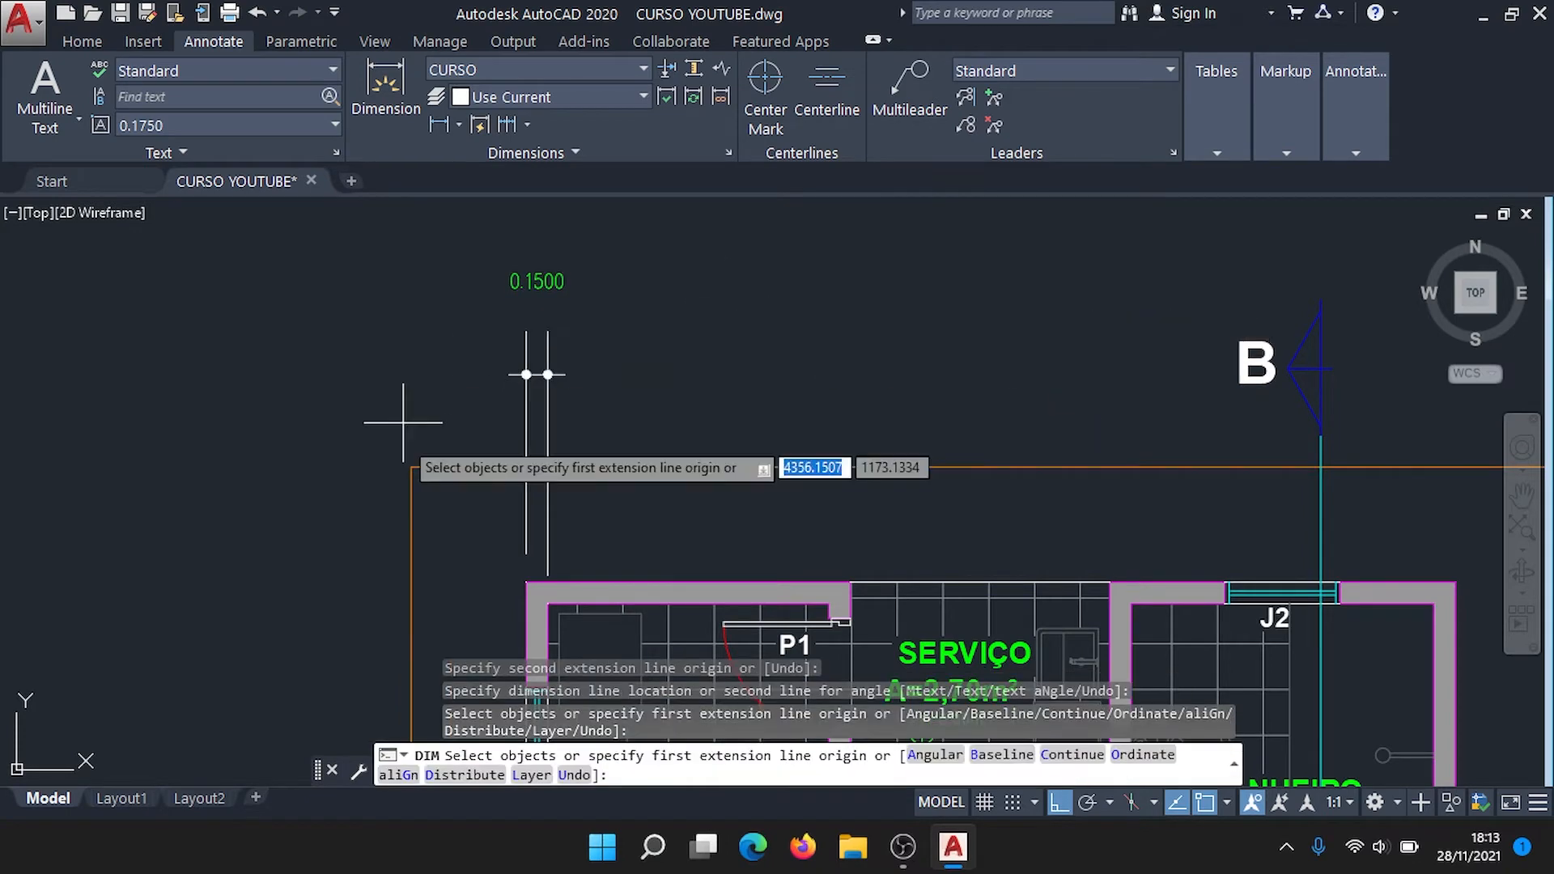
# Step: Stretch the wall-thickness dimension's inner extension origin up to the outer face of the kitchen's top wall, level with the other origin
pyautogui.moveTo(551, 592); pyautogui.dragTo(548, 526, button='middle')
pyautogui.scroll(4, 555, 544)
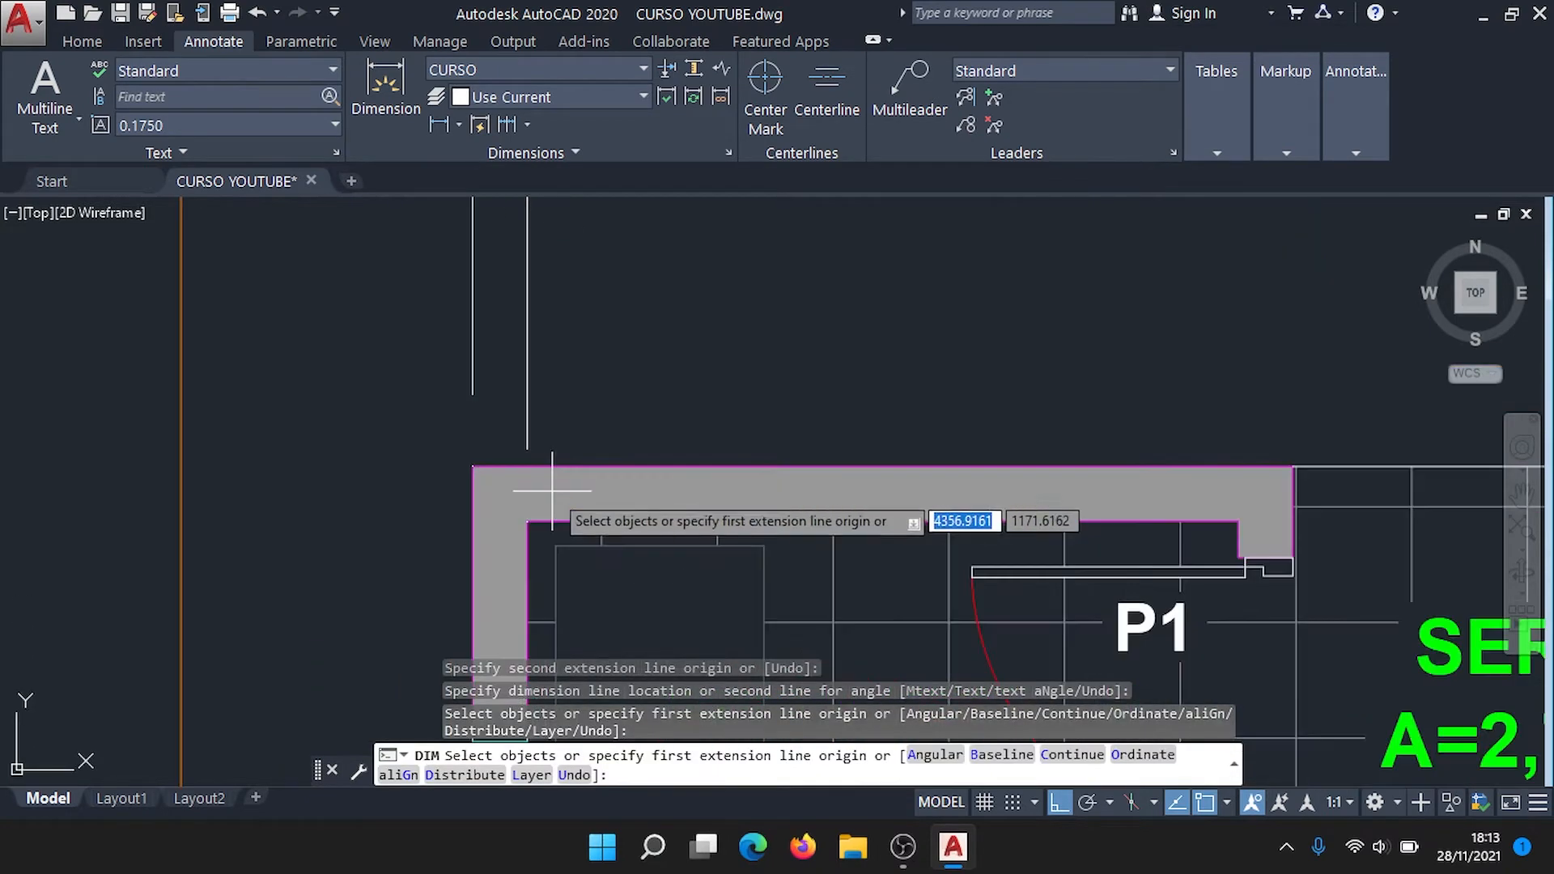
pyautogui.click(544, 441)
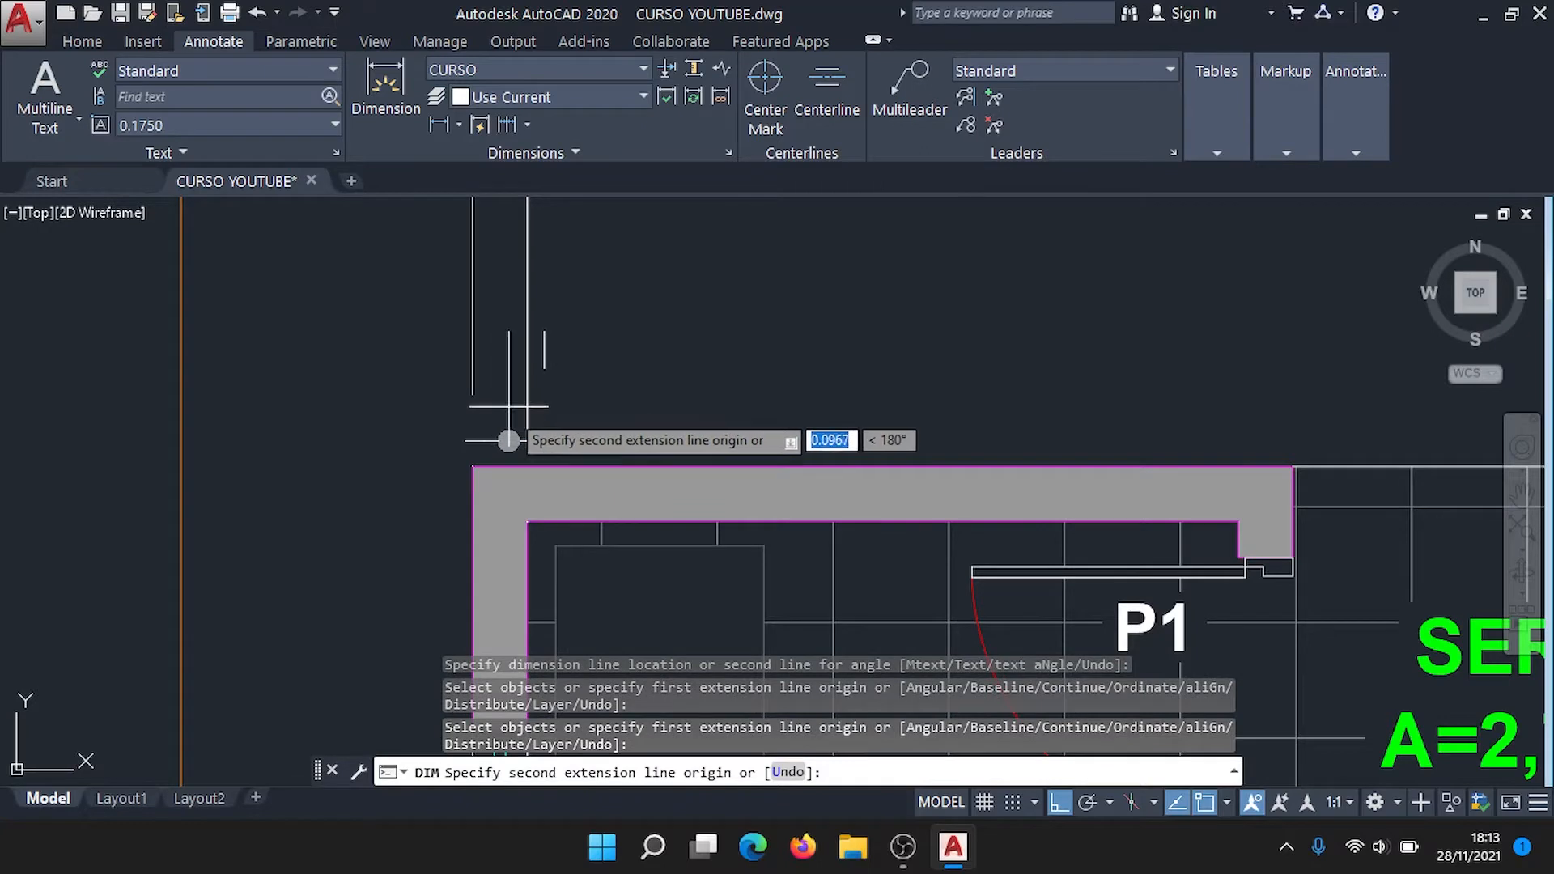
pyautogui.press('Escape')
pyautogui.click(554, 453)
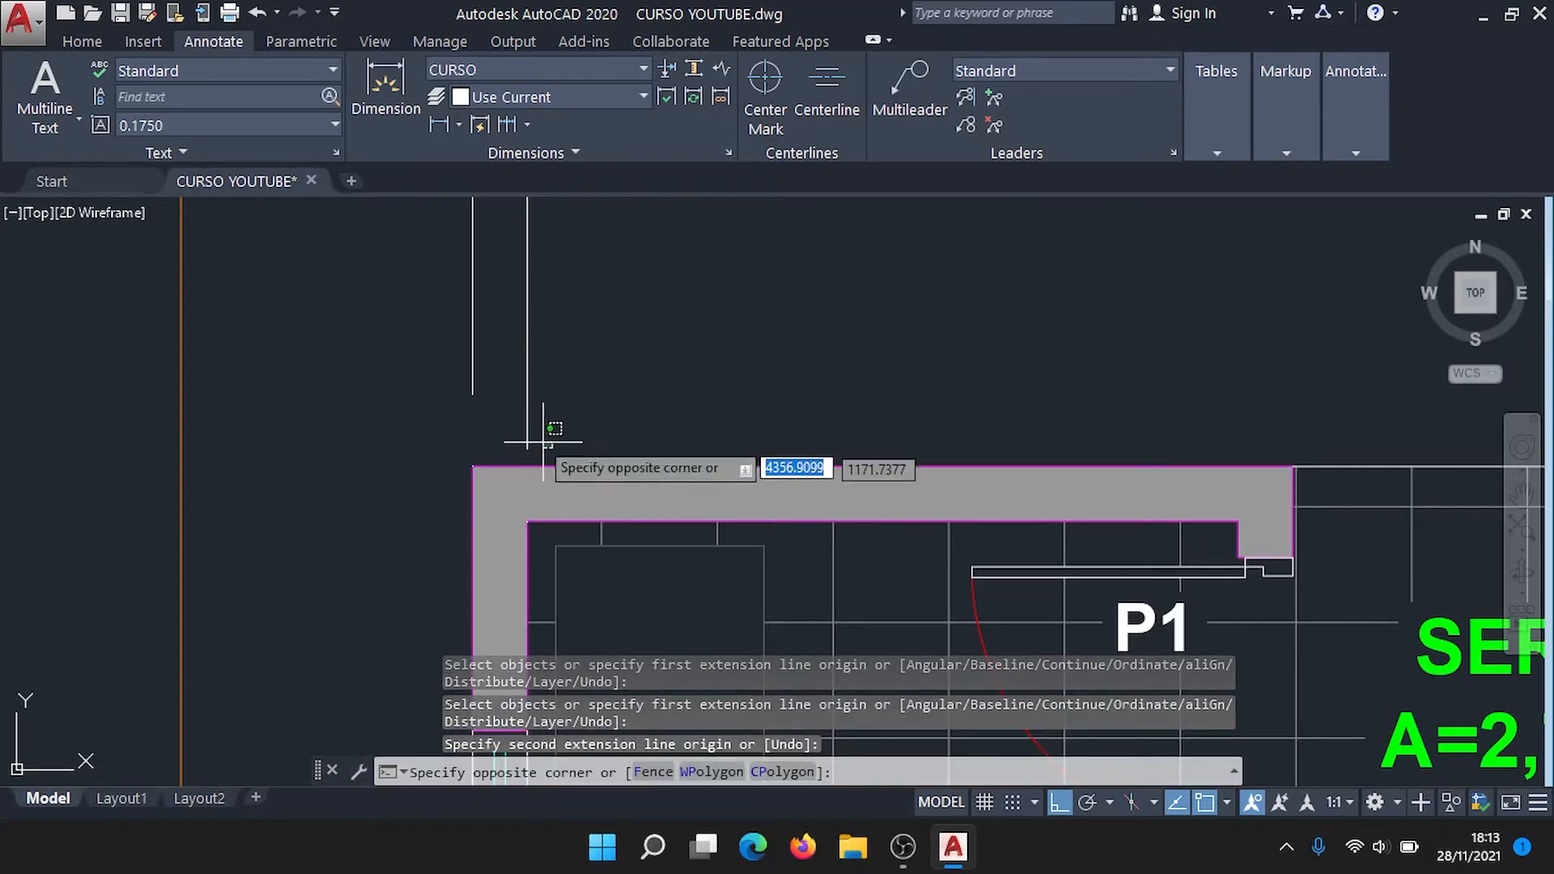
pyautogui.click(520, 437)
pyautogui.click(527, 521)
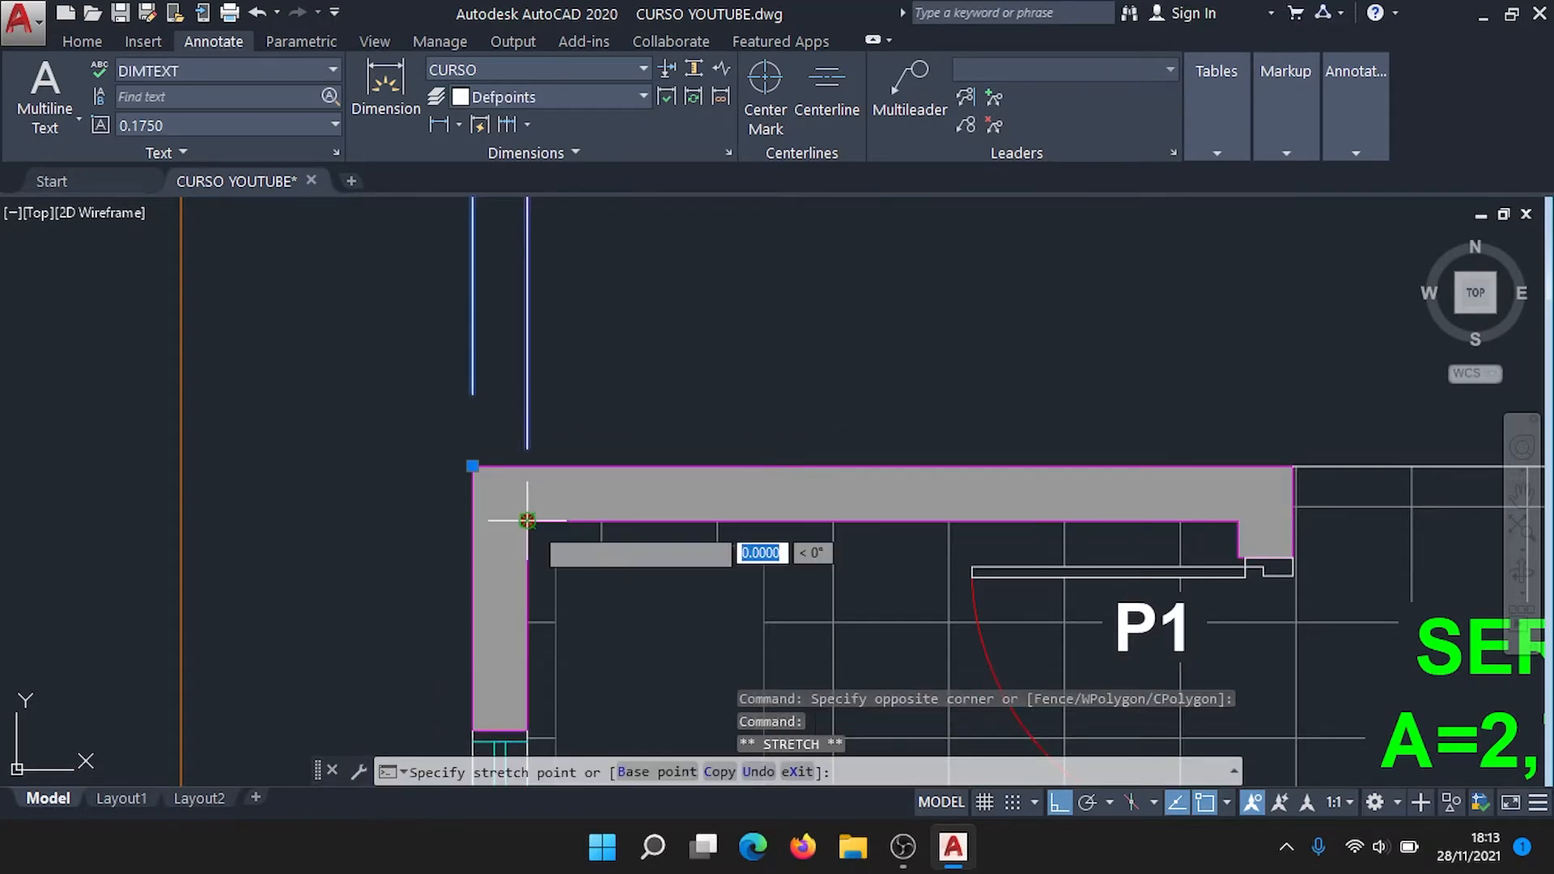
pyautogui.click(527, 466)
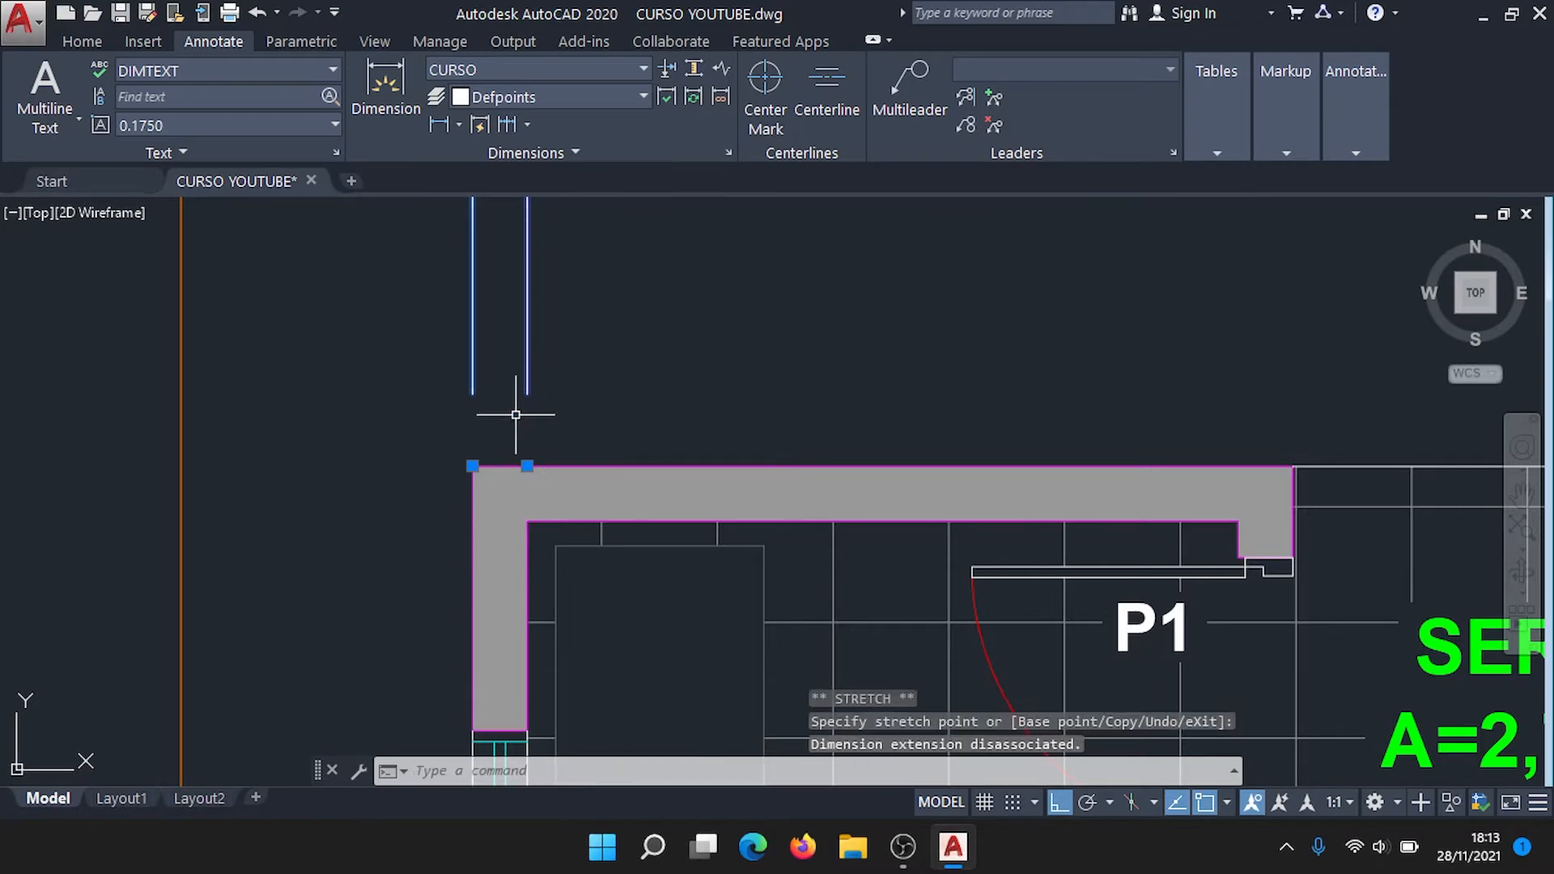
# Step: Move the kitchen wall-thickness dimension to the Cota layer and make Cota the current layer
pyautogui.scroll(-4, 549, 419)
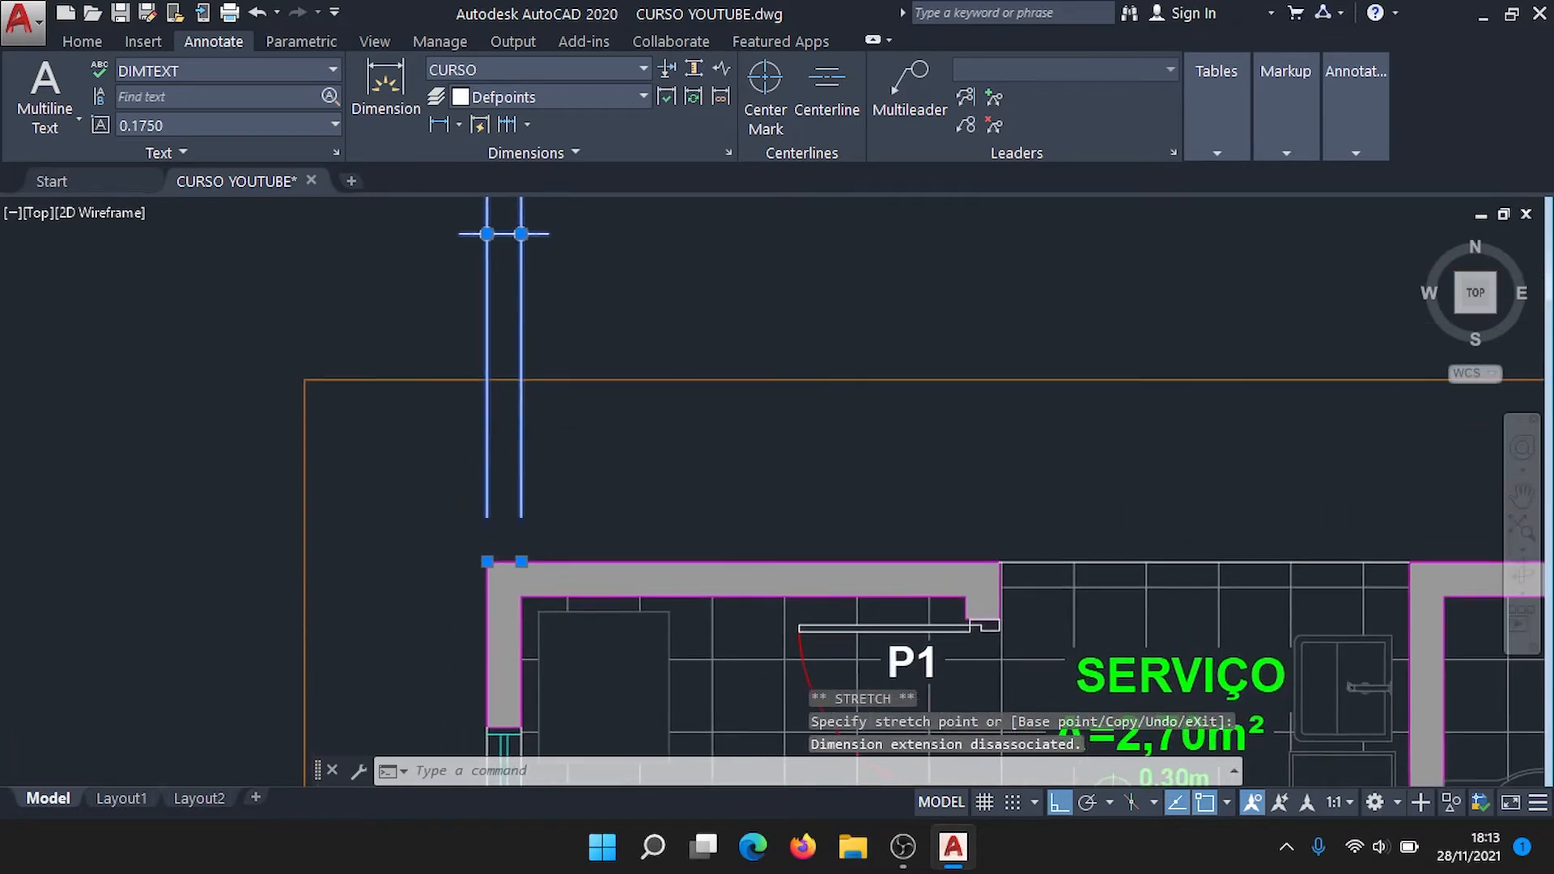
pyautogui.press('Escape')
pyautogui.scroll(-4, 718, 455)
pyautogui.scroll(5, 718, 456)
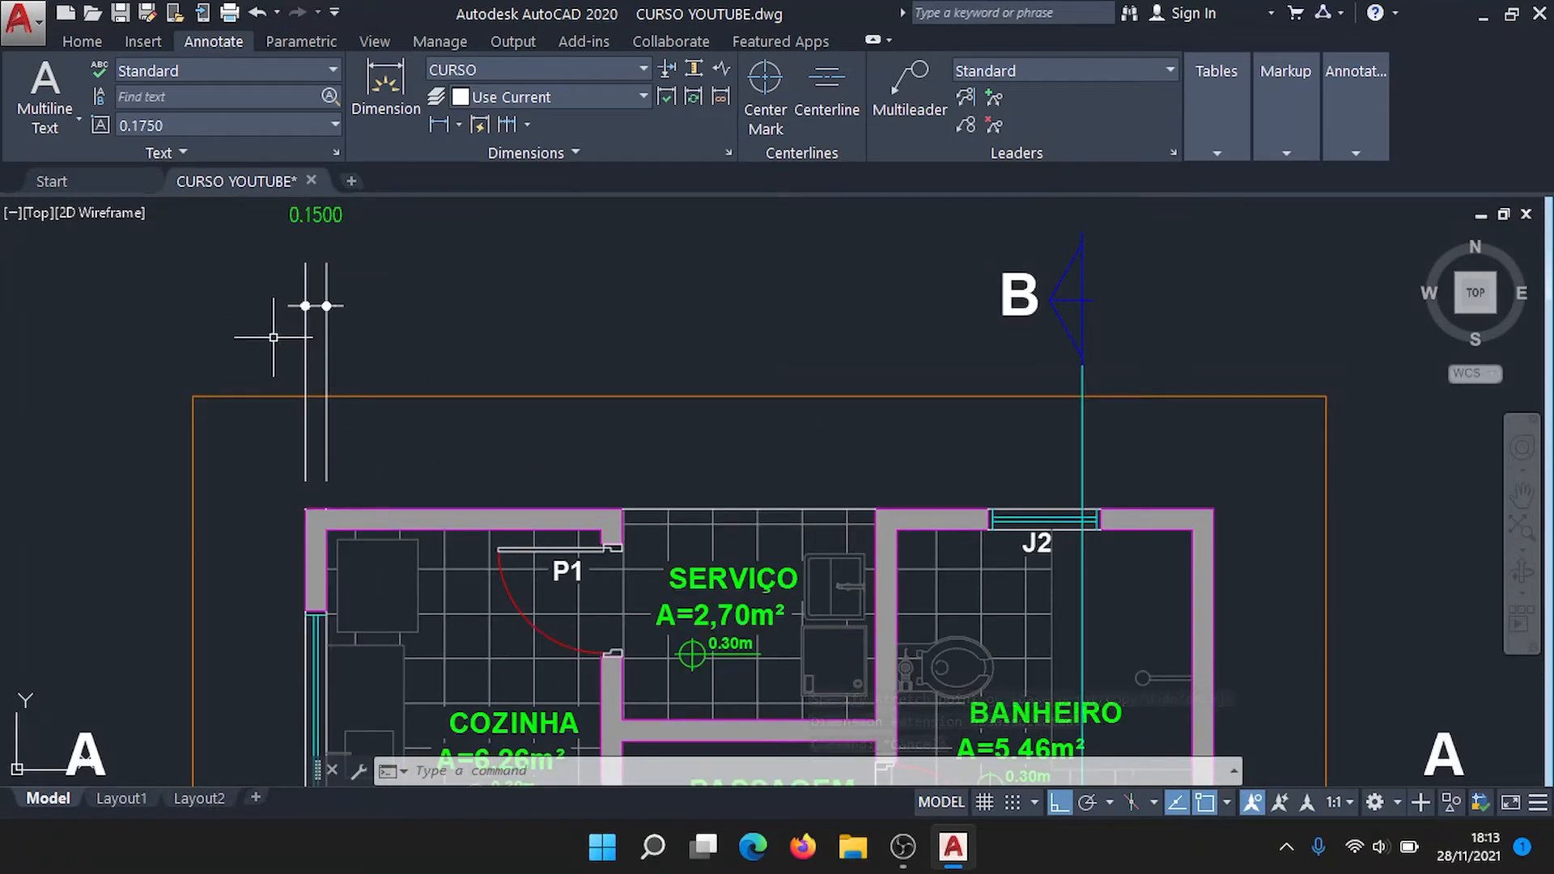
pyautogui.moveTo(521, 389); pyautogui.dragTo(469, 434, button='middle')
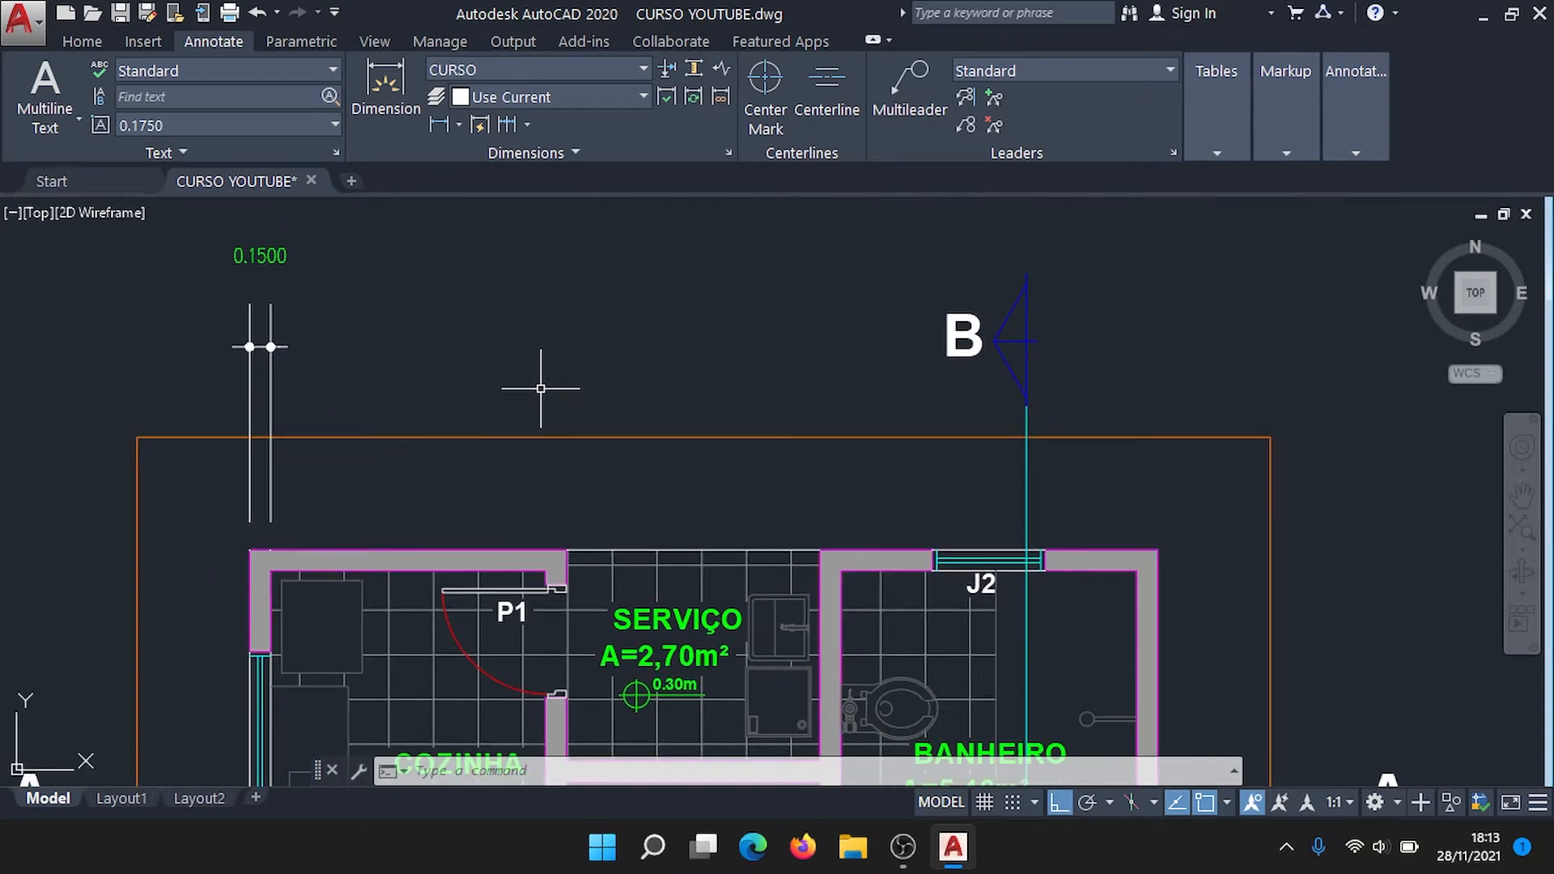
pyautogui.scroll(-2, 540, 389)
pyautogui.click(91, 40)
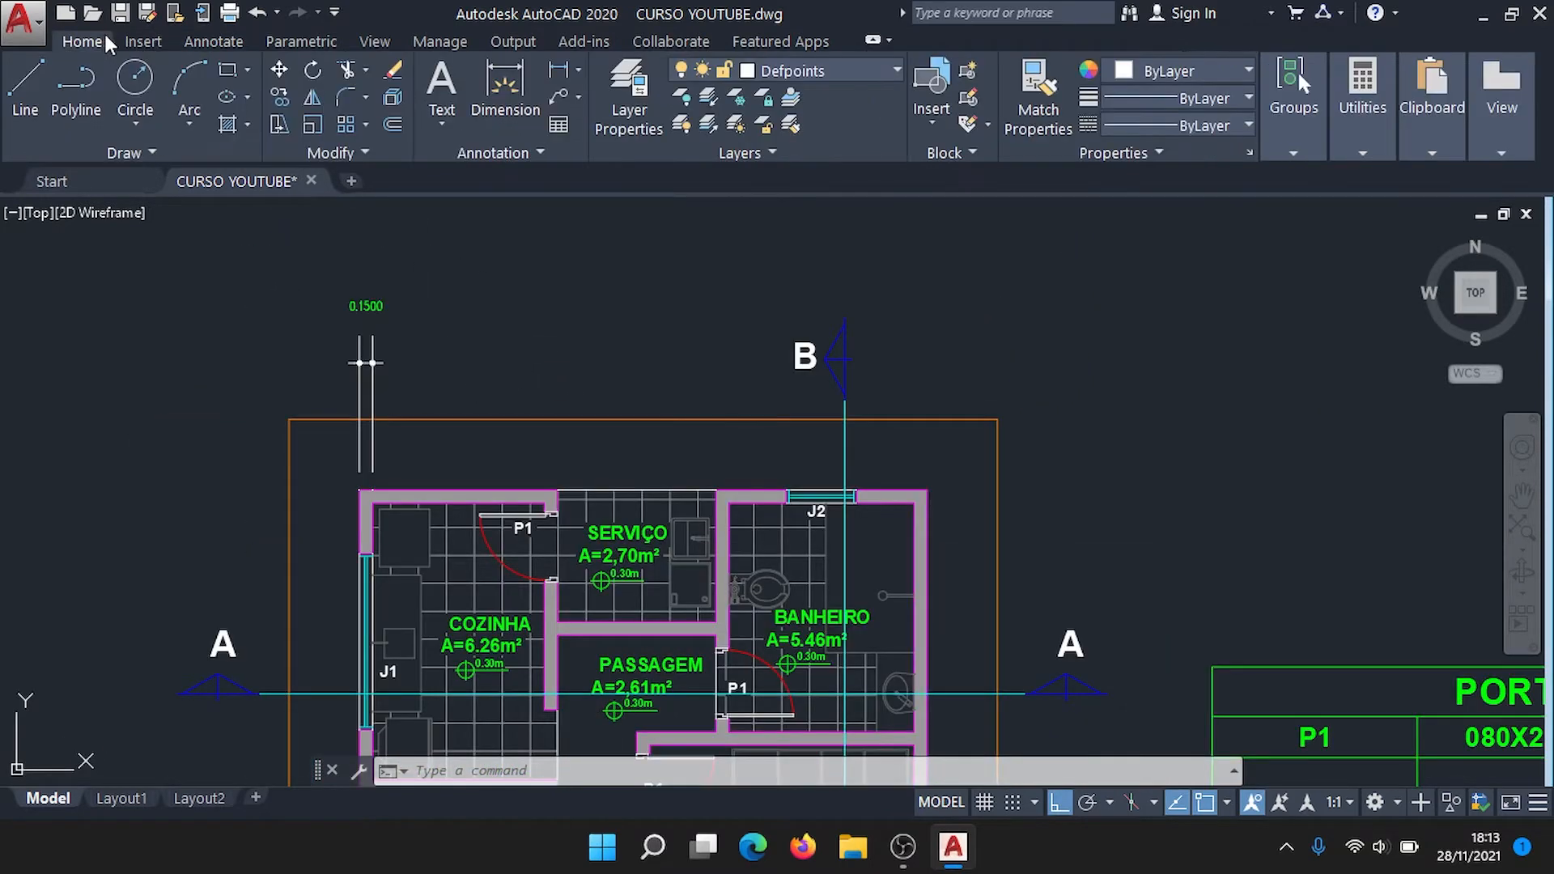
pyautogui.scroll(2, 421, 368)
pyautogui.click(360, 212)
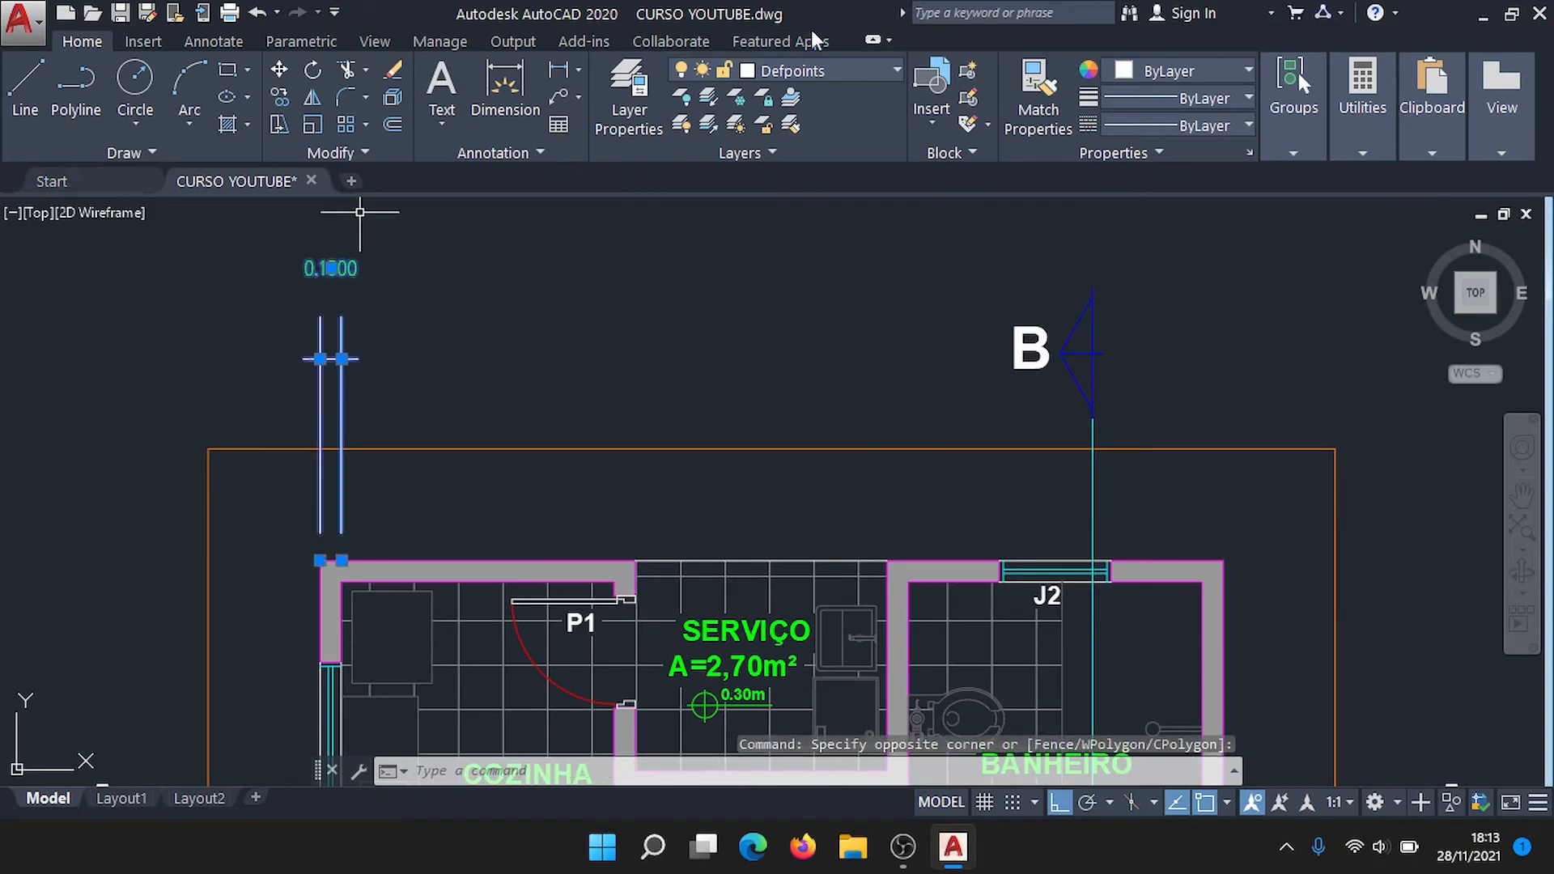
pyautogui.click(850, 71)
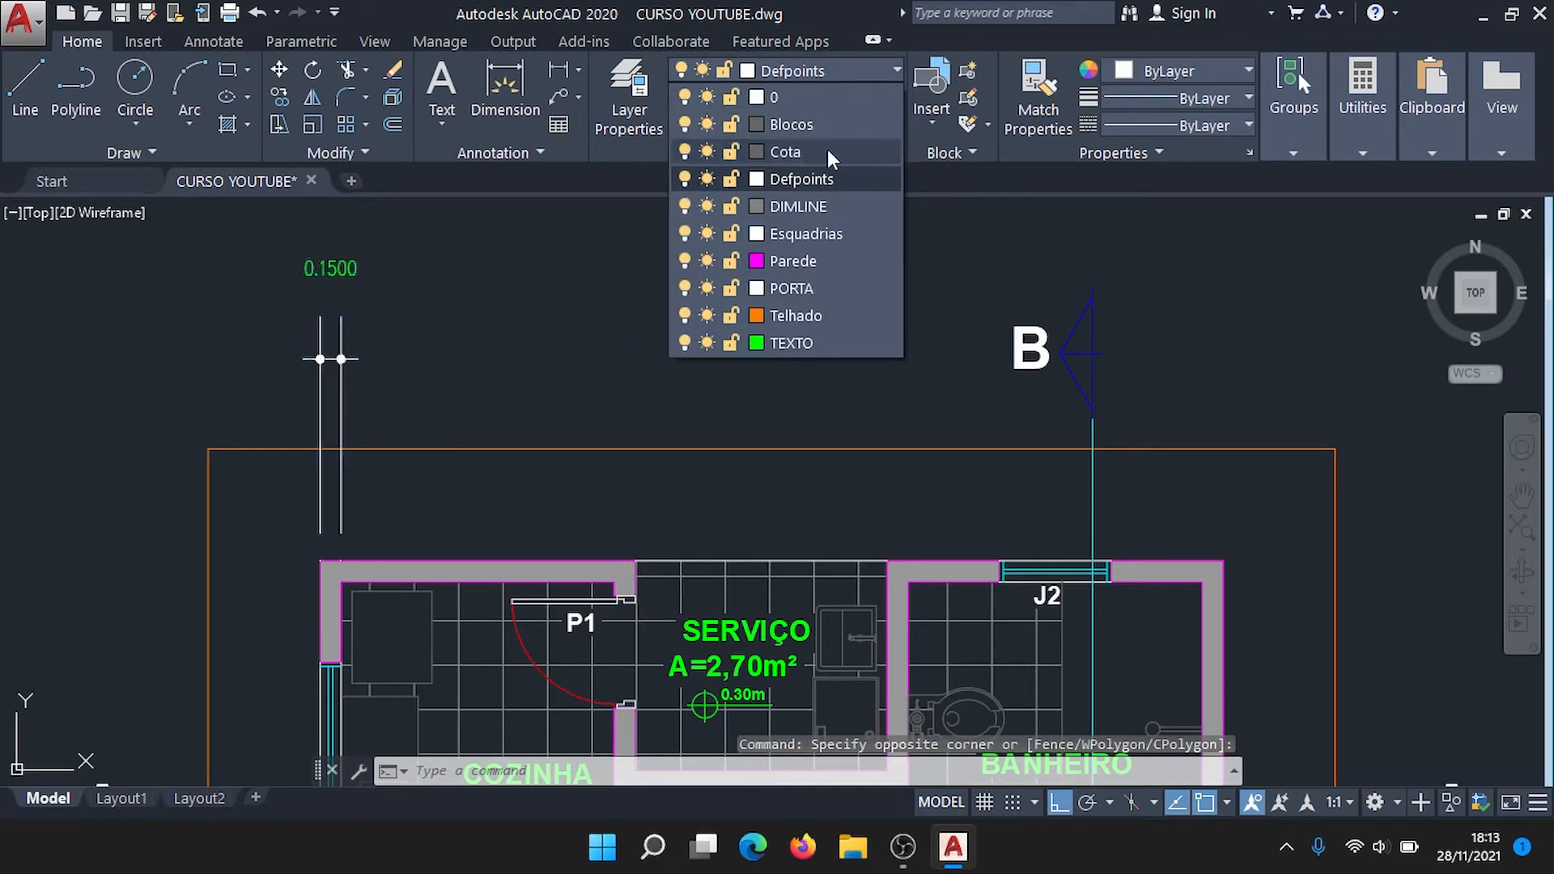
pyautogui.press('Escape')
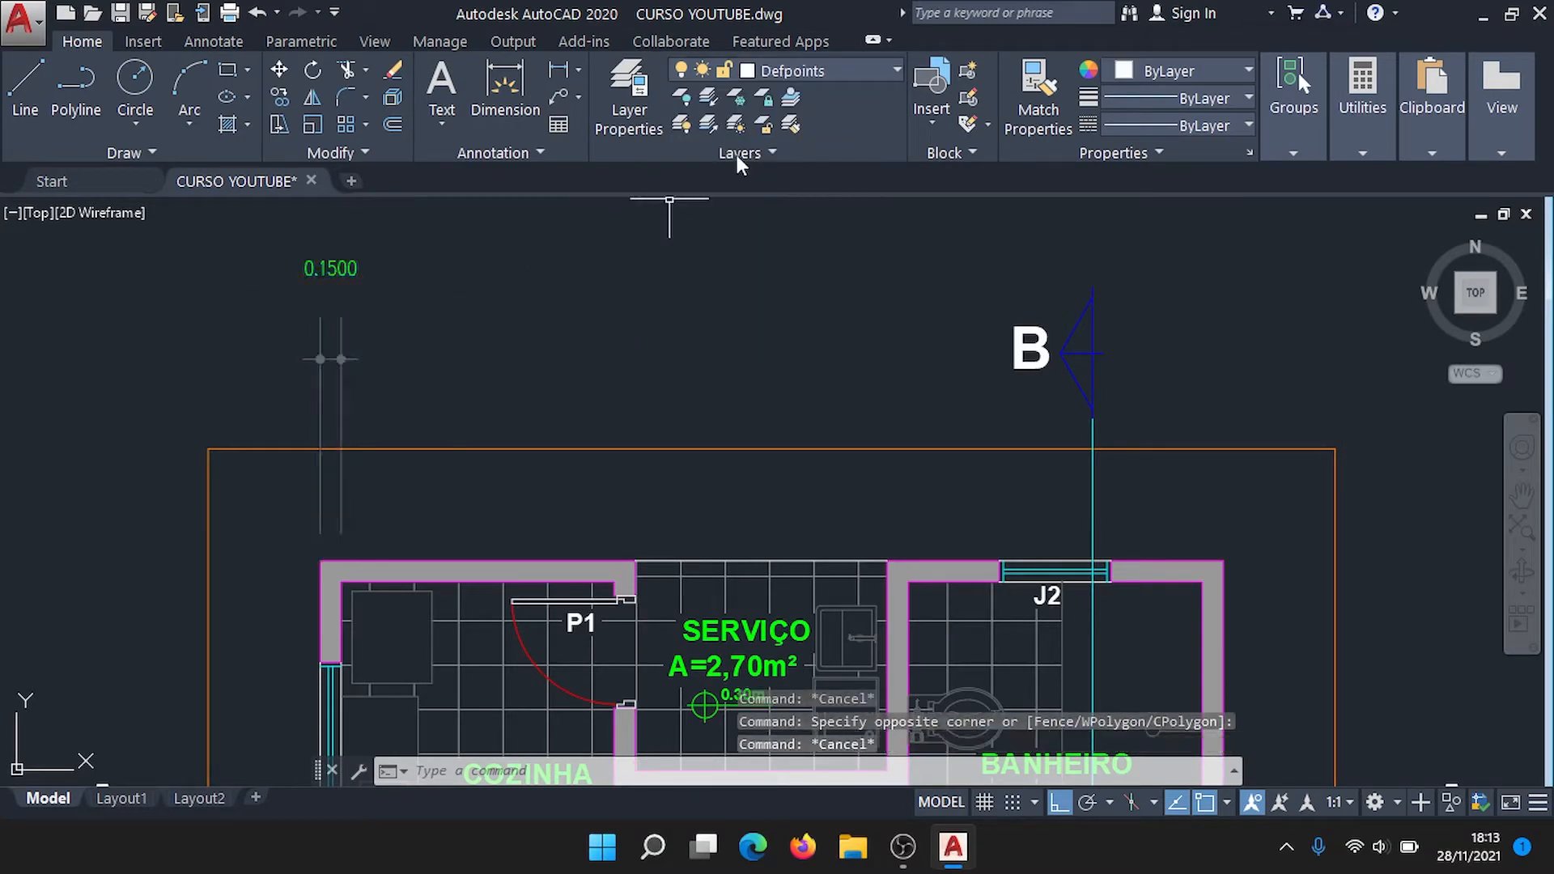
pyautogui.click(844, 77)
pyautogui.click(769, 153)
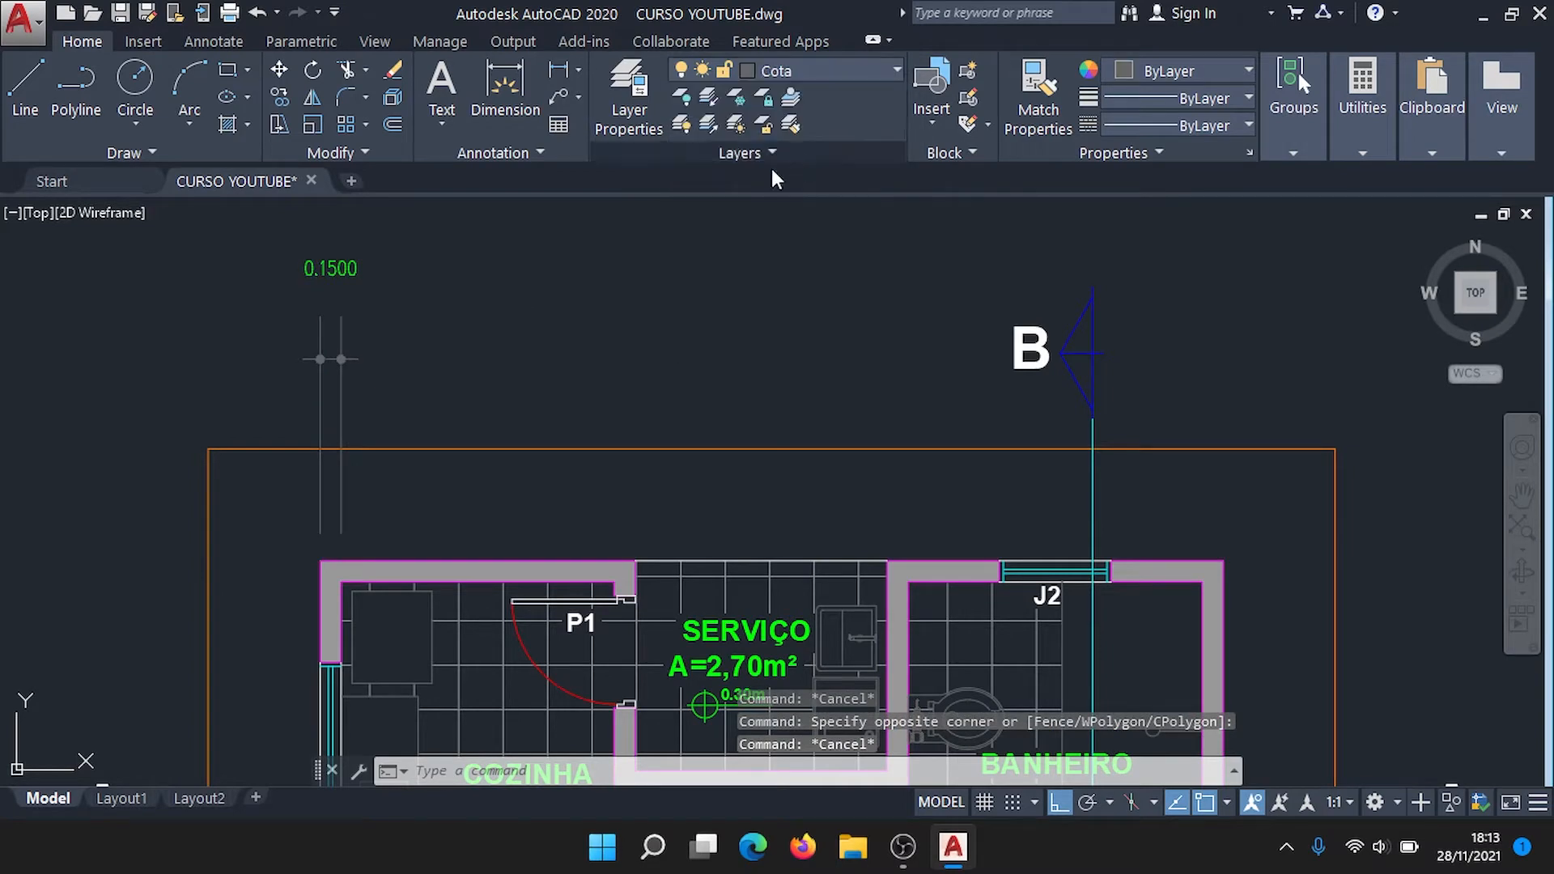
# Step: Continue the dimension chain across the kitchen's inner width and the thickness of the wall beside door P1
pyautogui.scroll(-4, 632, 361)
pyautogui.moveTo(648, 486)
pyautogui.mouseDown(button='middle')
pyautogui.moveTo(663, 364)
pyautogui.moveTo(629, 505)
pyautogui.moveTo(620, 488)
pyautogui.mouseUp(button='middle')
pyautogui.scroll(4, 541, 391)
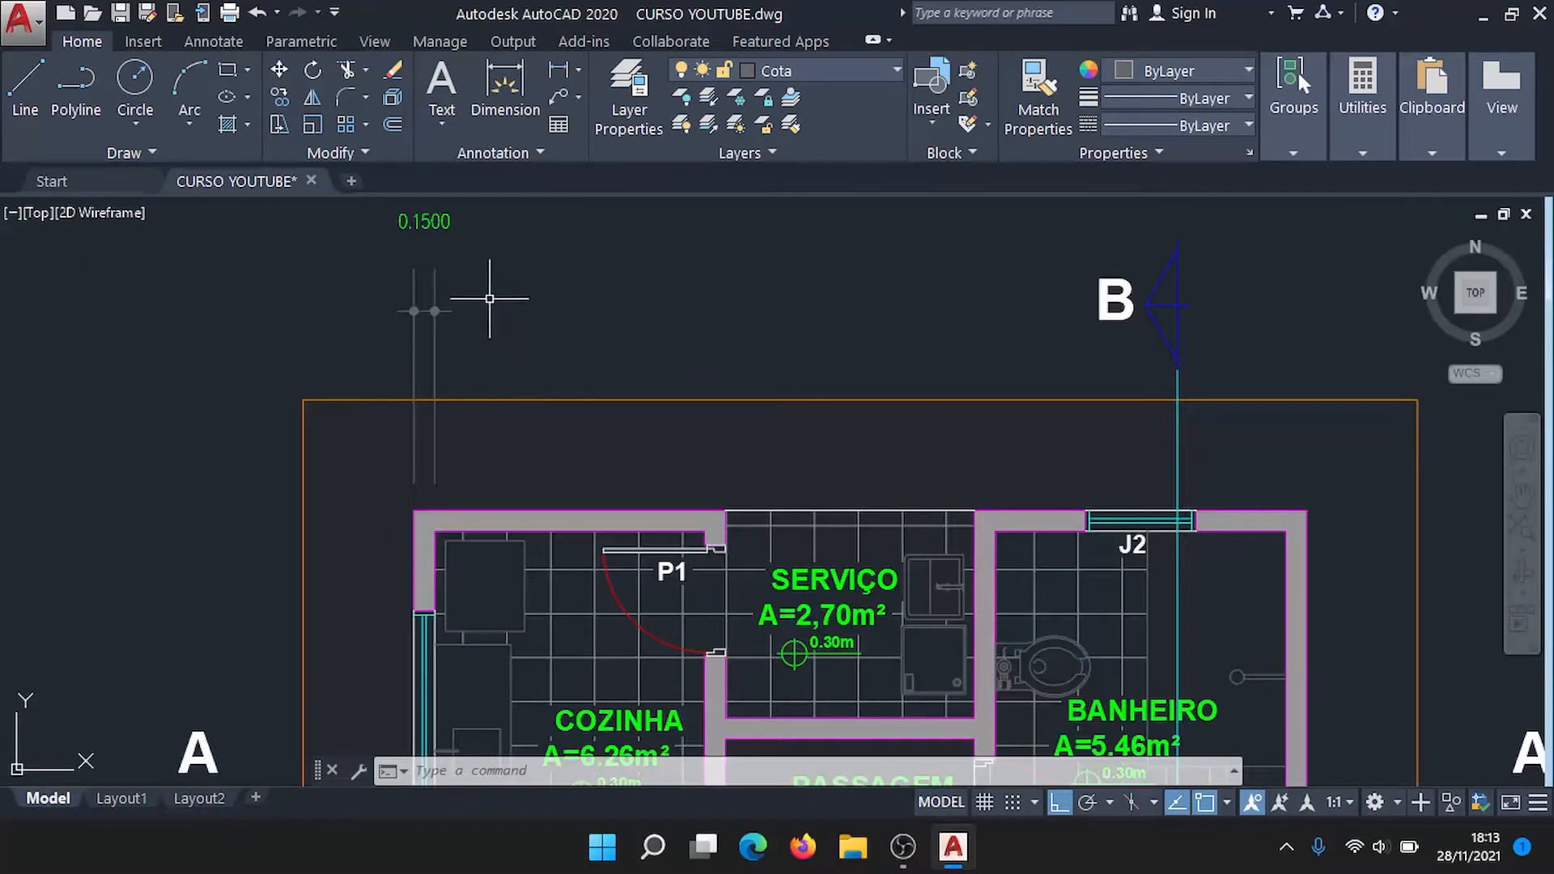
pyautogui.scroll(3, 659, 337)
pyautogui.scroll(-3, 672, 340)
pyautogui.moveTo(707, 332); pyautogui.dragTo(514, 339, button='middle')
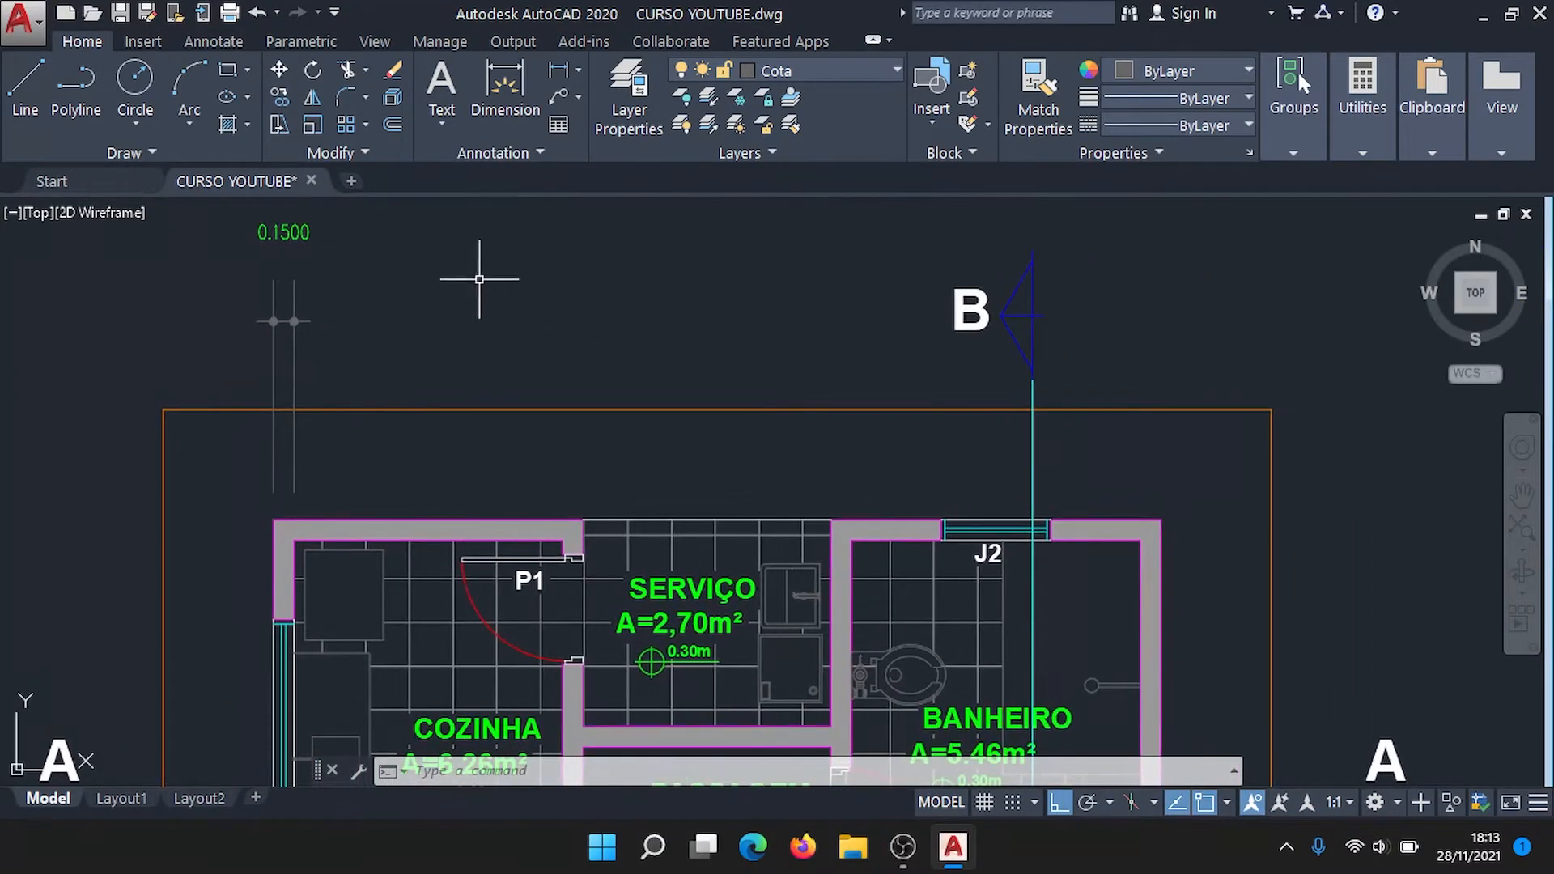
pyautogui.click(228, 41)
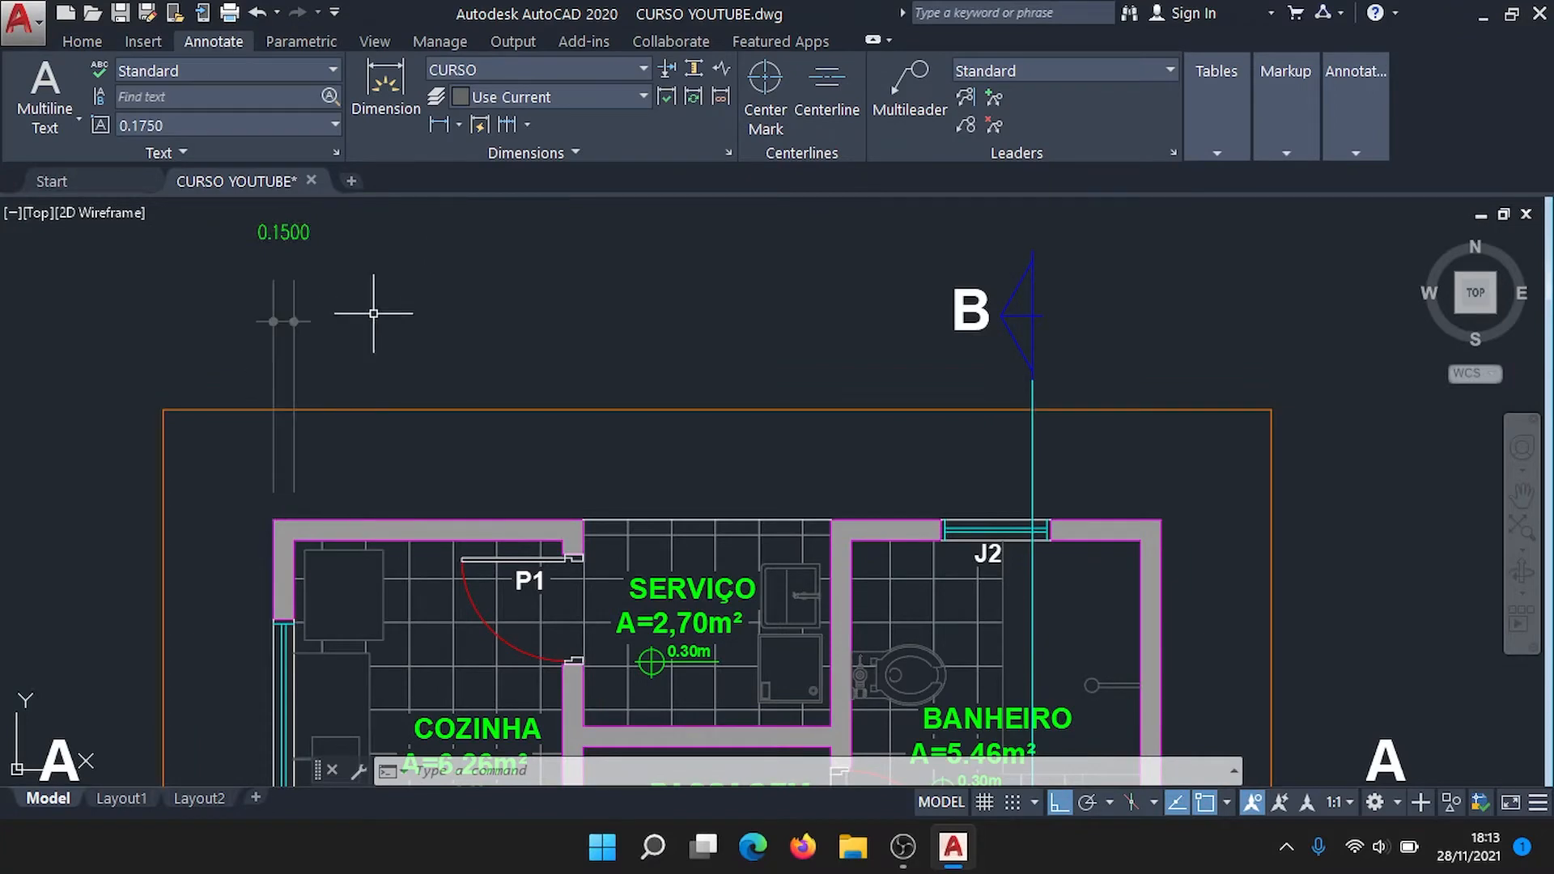
pyautogui.click(508, 123)
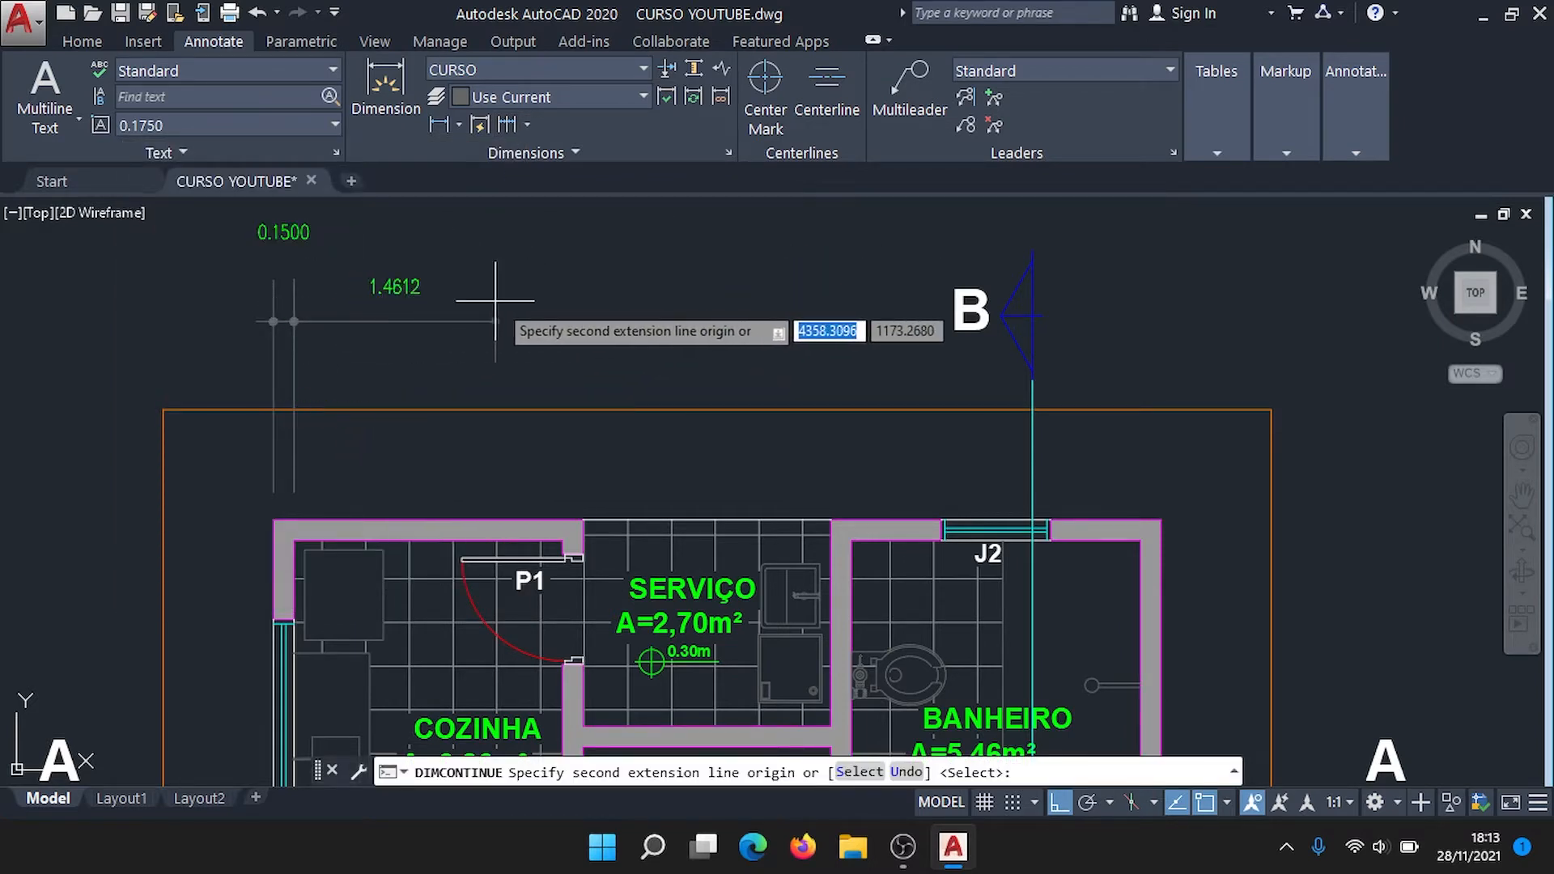
pyautogui.scroll(2, 634, 330)
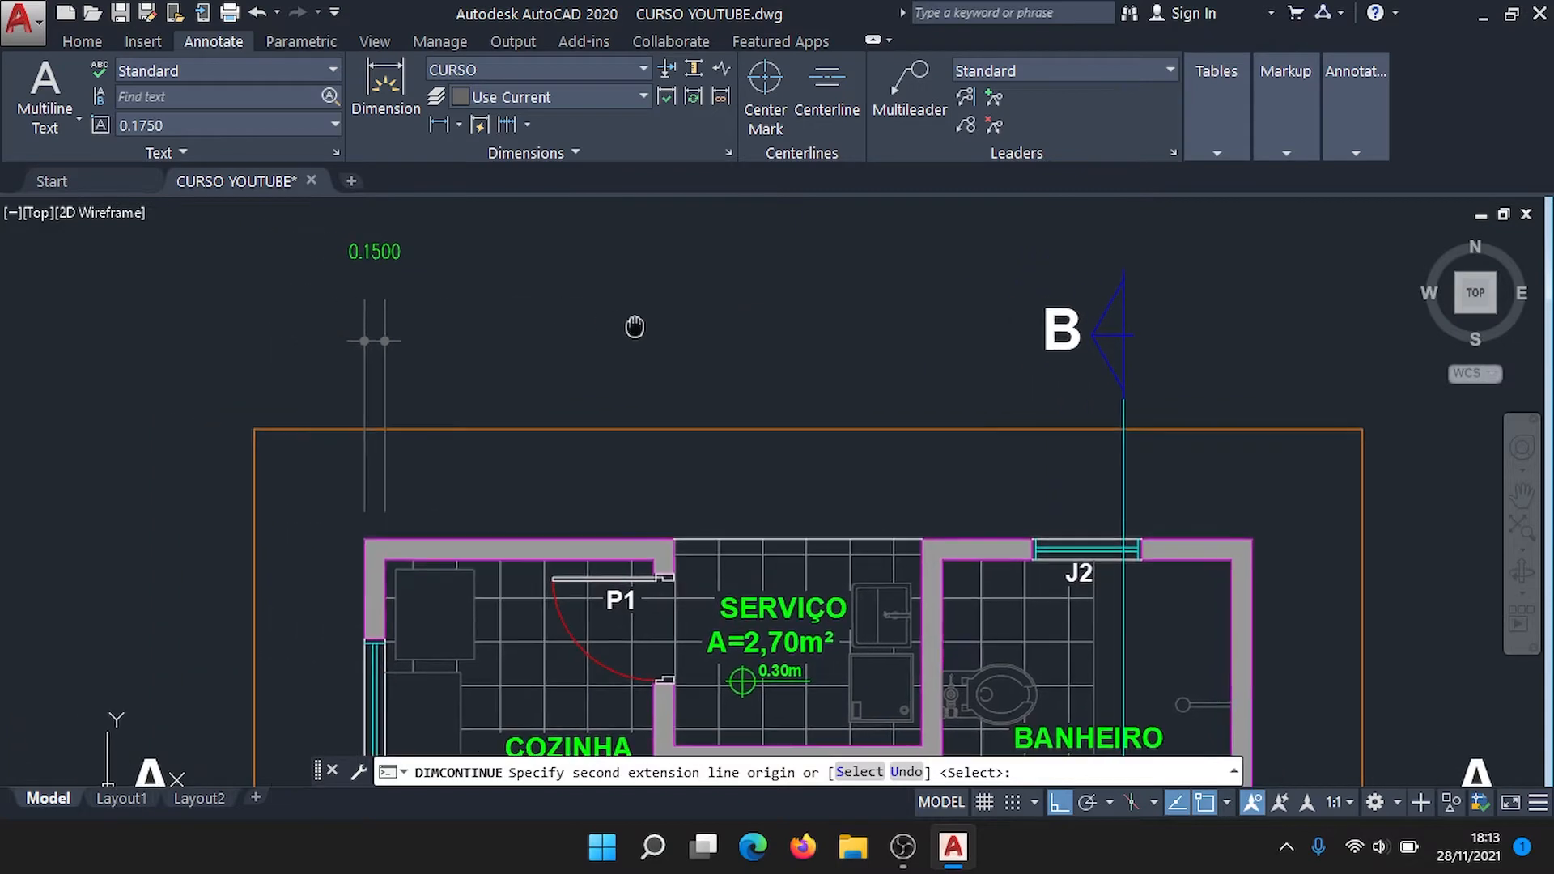
pyautogui.scroll(5, 644, 354)
pyautogui.scroll(-5, 648, 486)
pyautogui.scroll(4, 648, 566)
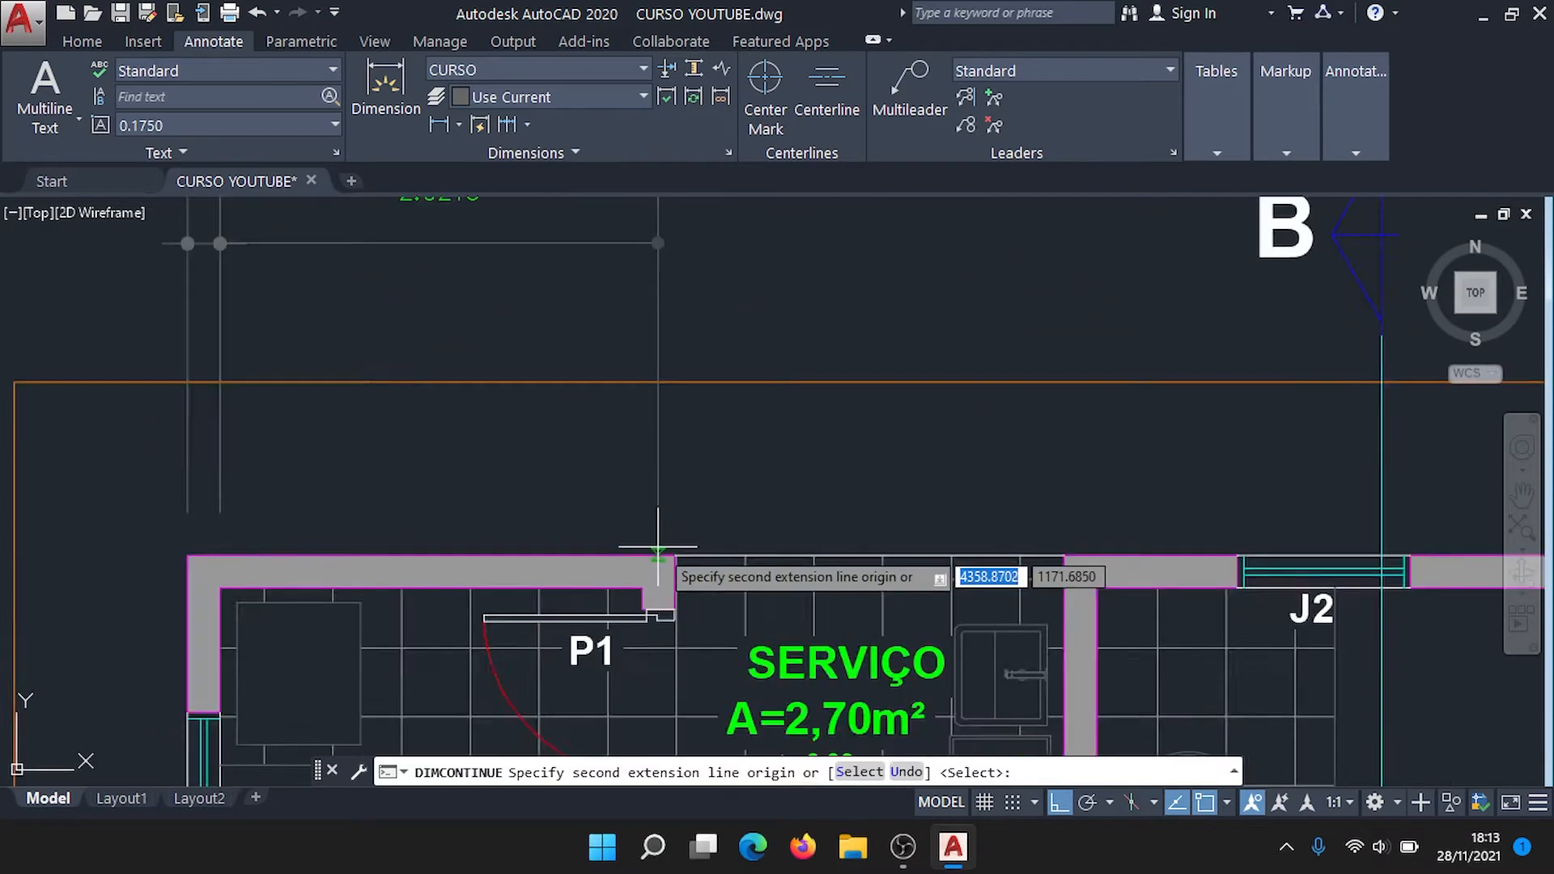
pyautogui.click(630, 613)
pyautogui.click(680, 562)
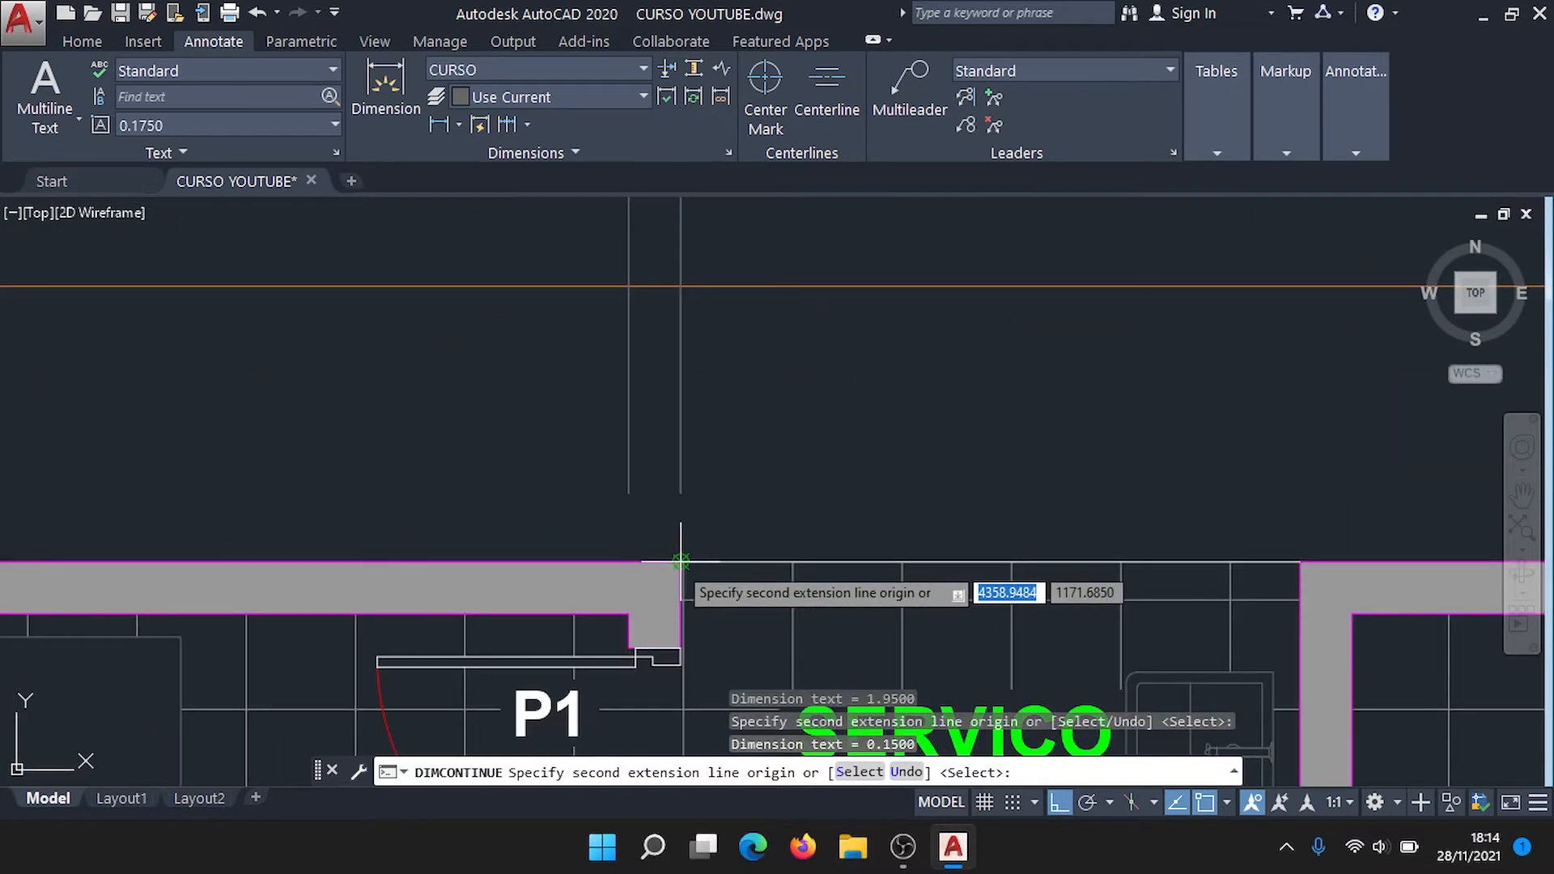
# Step: Continue the dimension chain across the SERVIÇO opening and the thickness of the wall between SERVIÇO and BANHEIRO
pyautogui.scroll(-4, 681, 561)
pyautogui.moveTo(765, 525); pyautogui.dragTo(480, 515, button='middle')
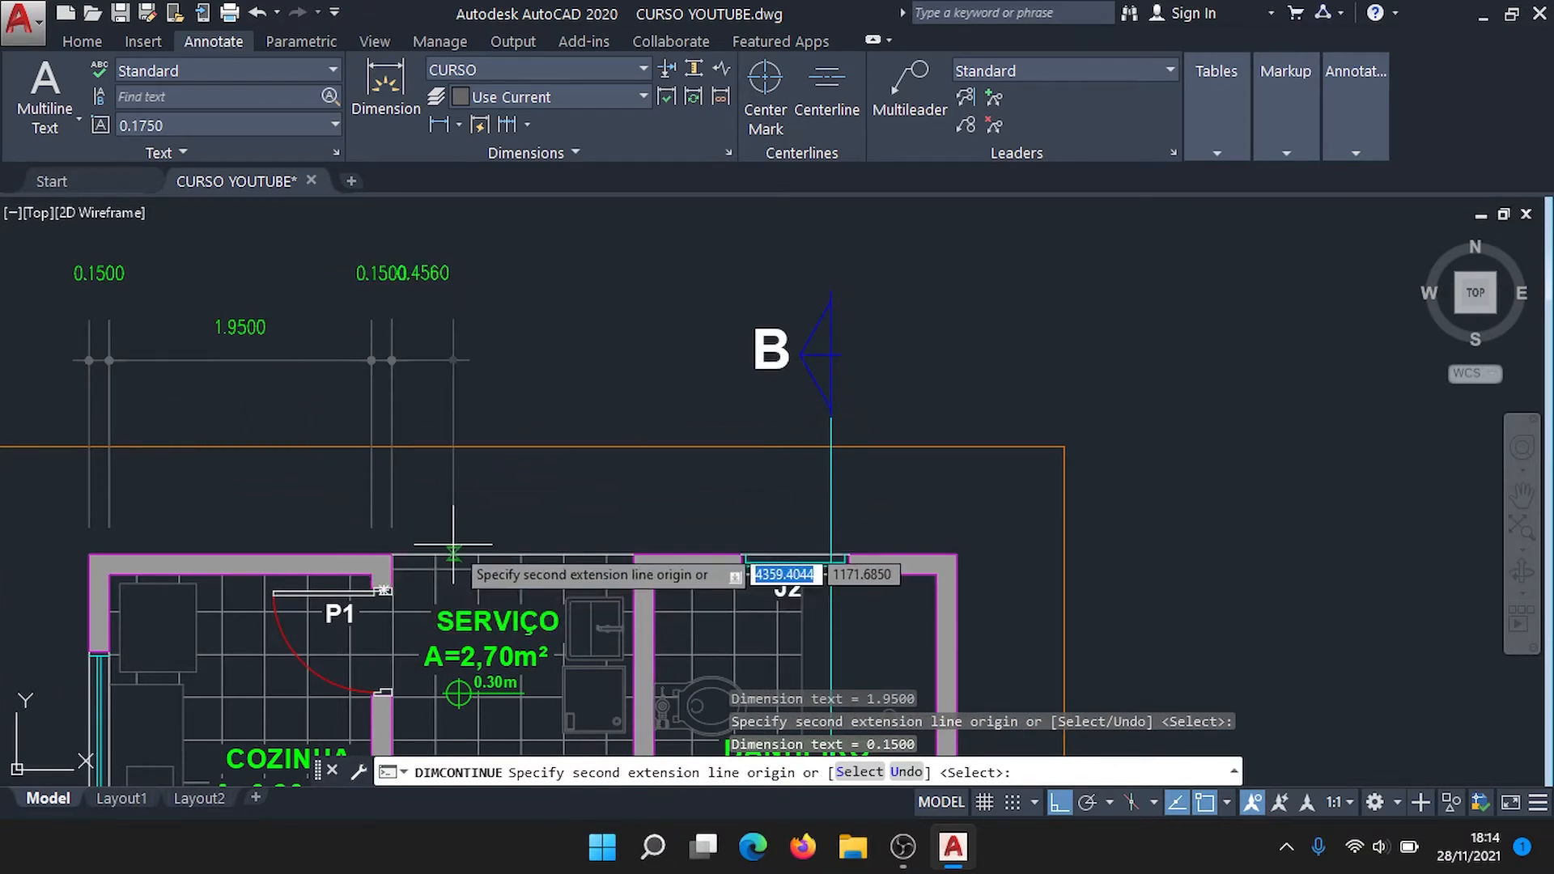
pyautogui.scroll(2, 485, 538)
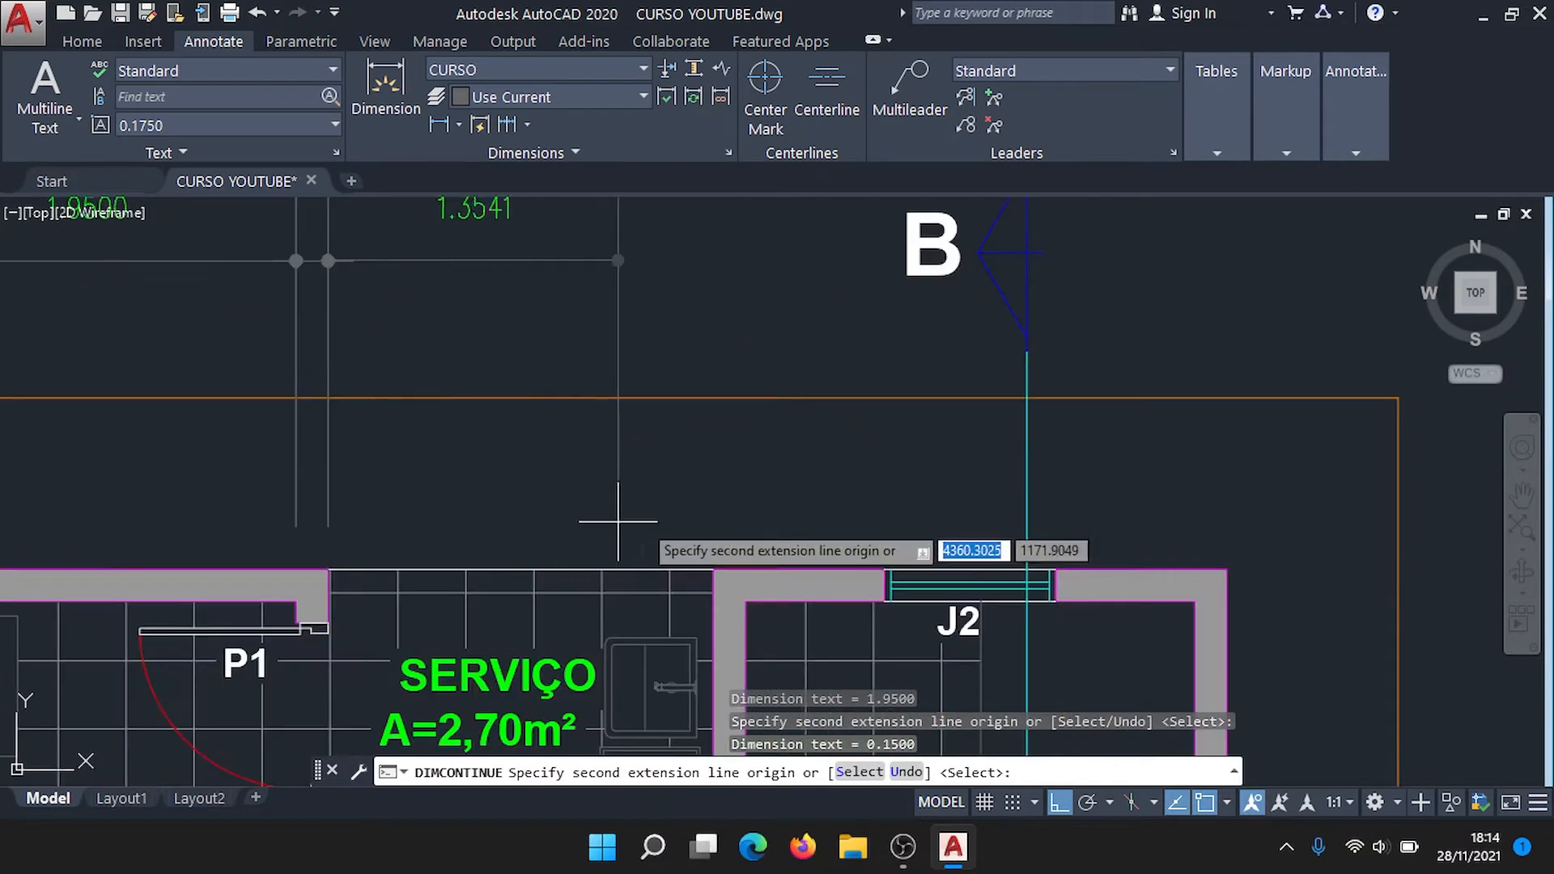
pyautogui.click(713, 569)
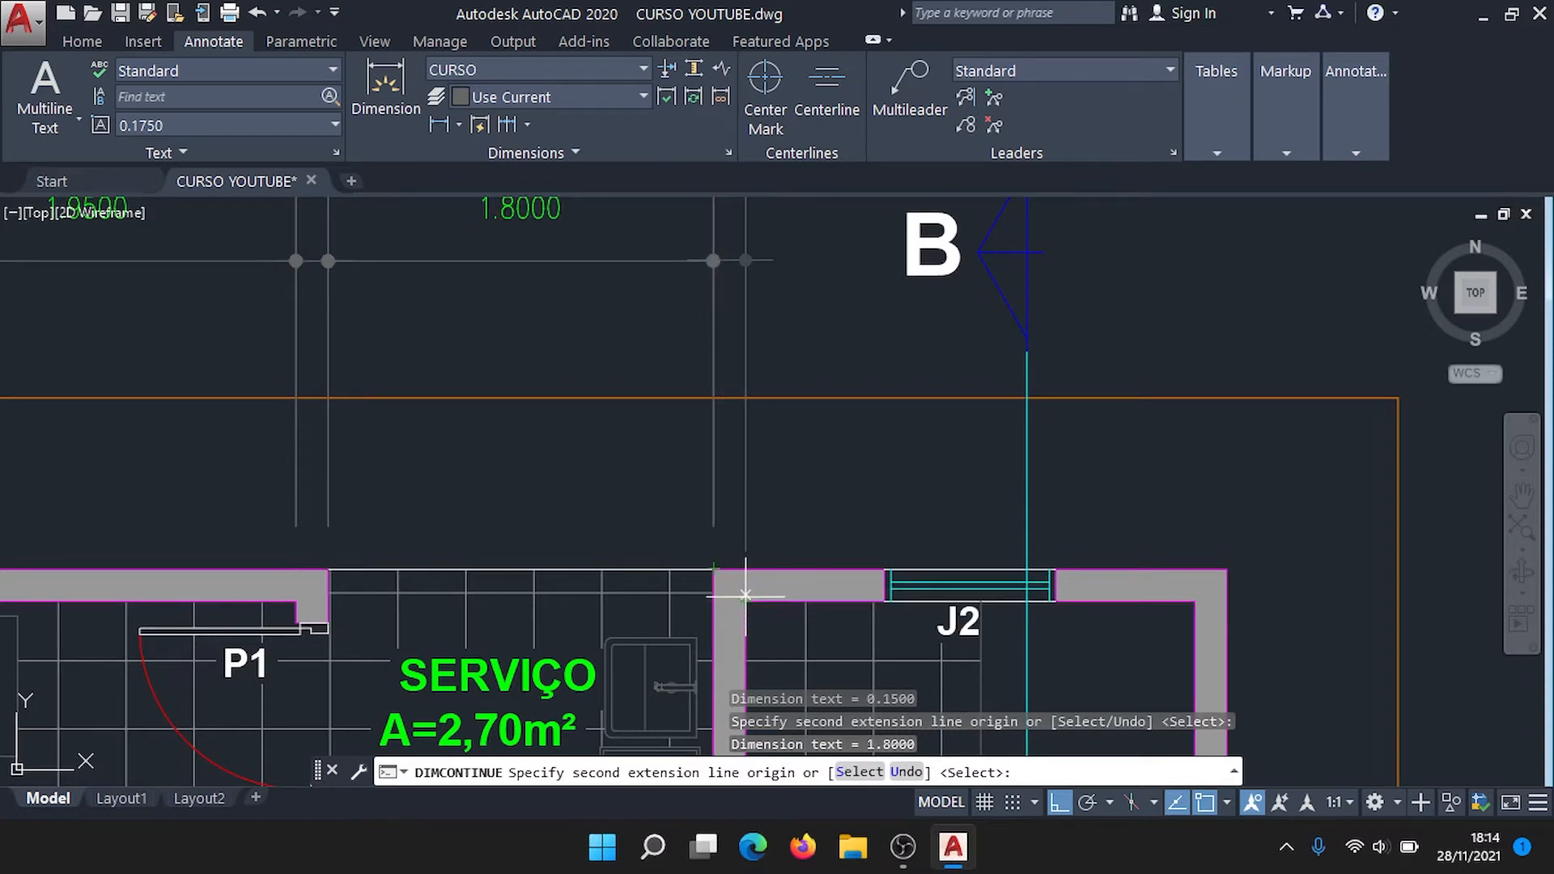
pyautogui.click(745, 571)
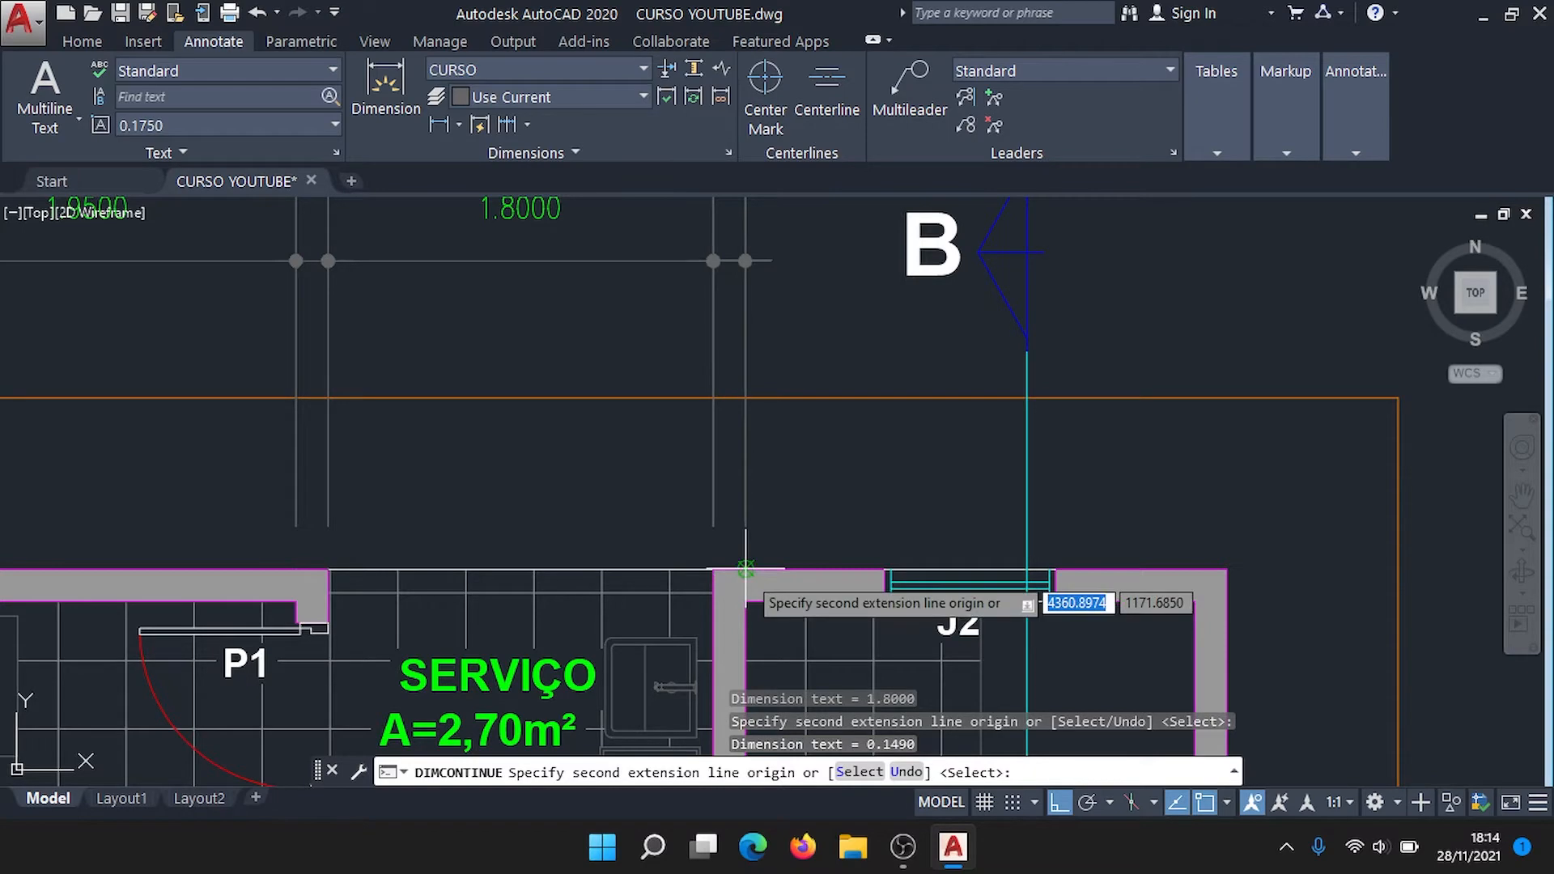
pyautogui.scroll(-3, 747, 544)
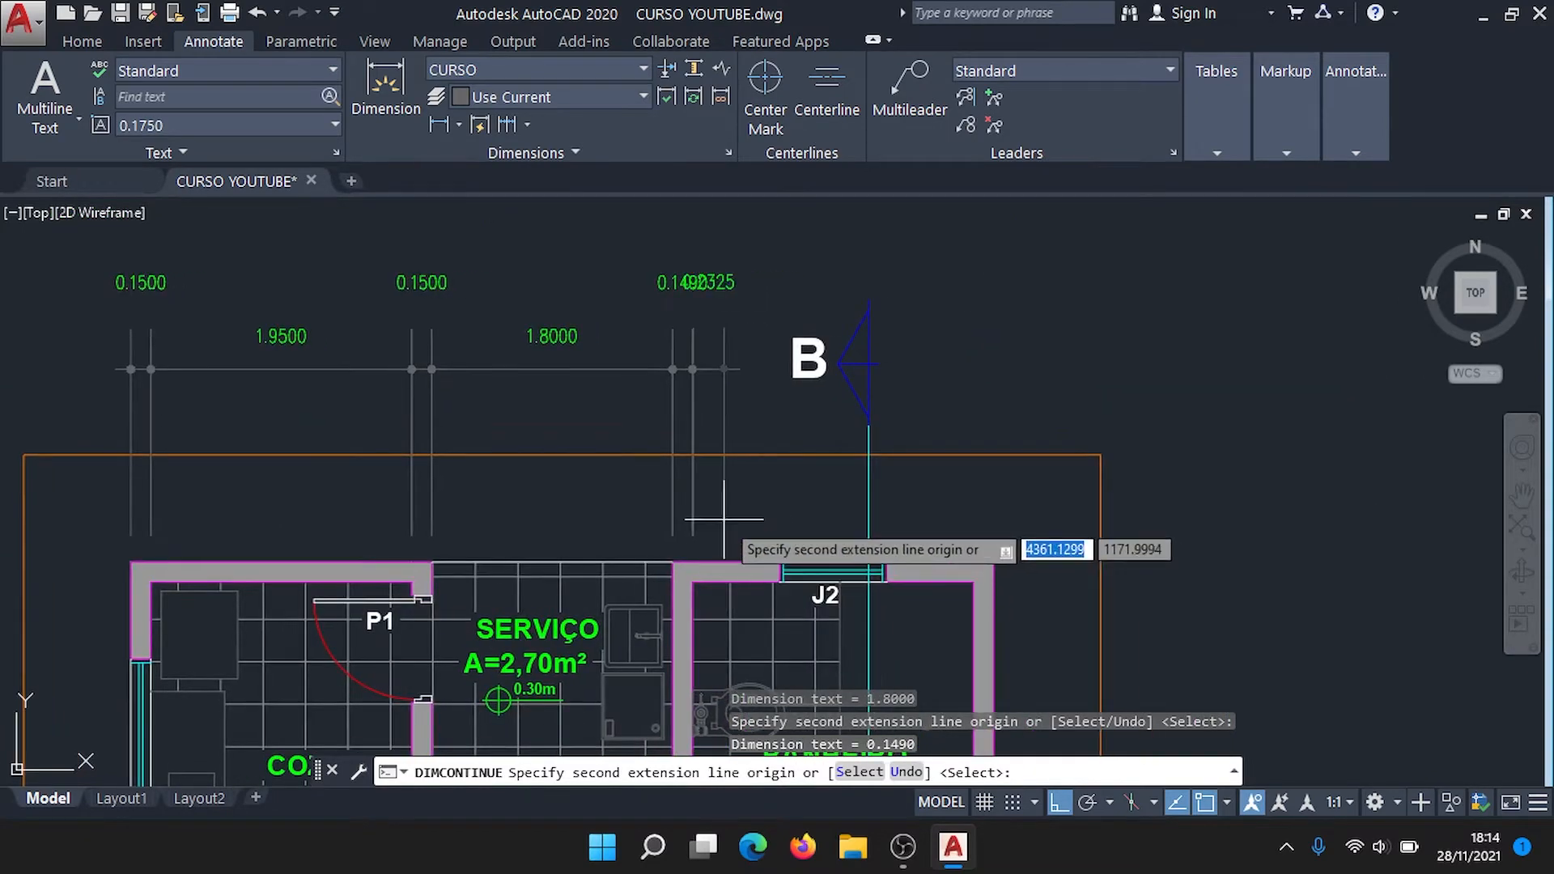
pyautogui.press('Escape')
# Step: Stretch the bathroom-side origin of the SERVIÇO–BANHEIRO wall-thickness dimension to the wall's inner corner
pyautogui.scroll(5, 690, 431)
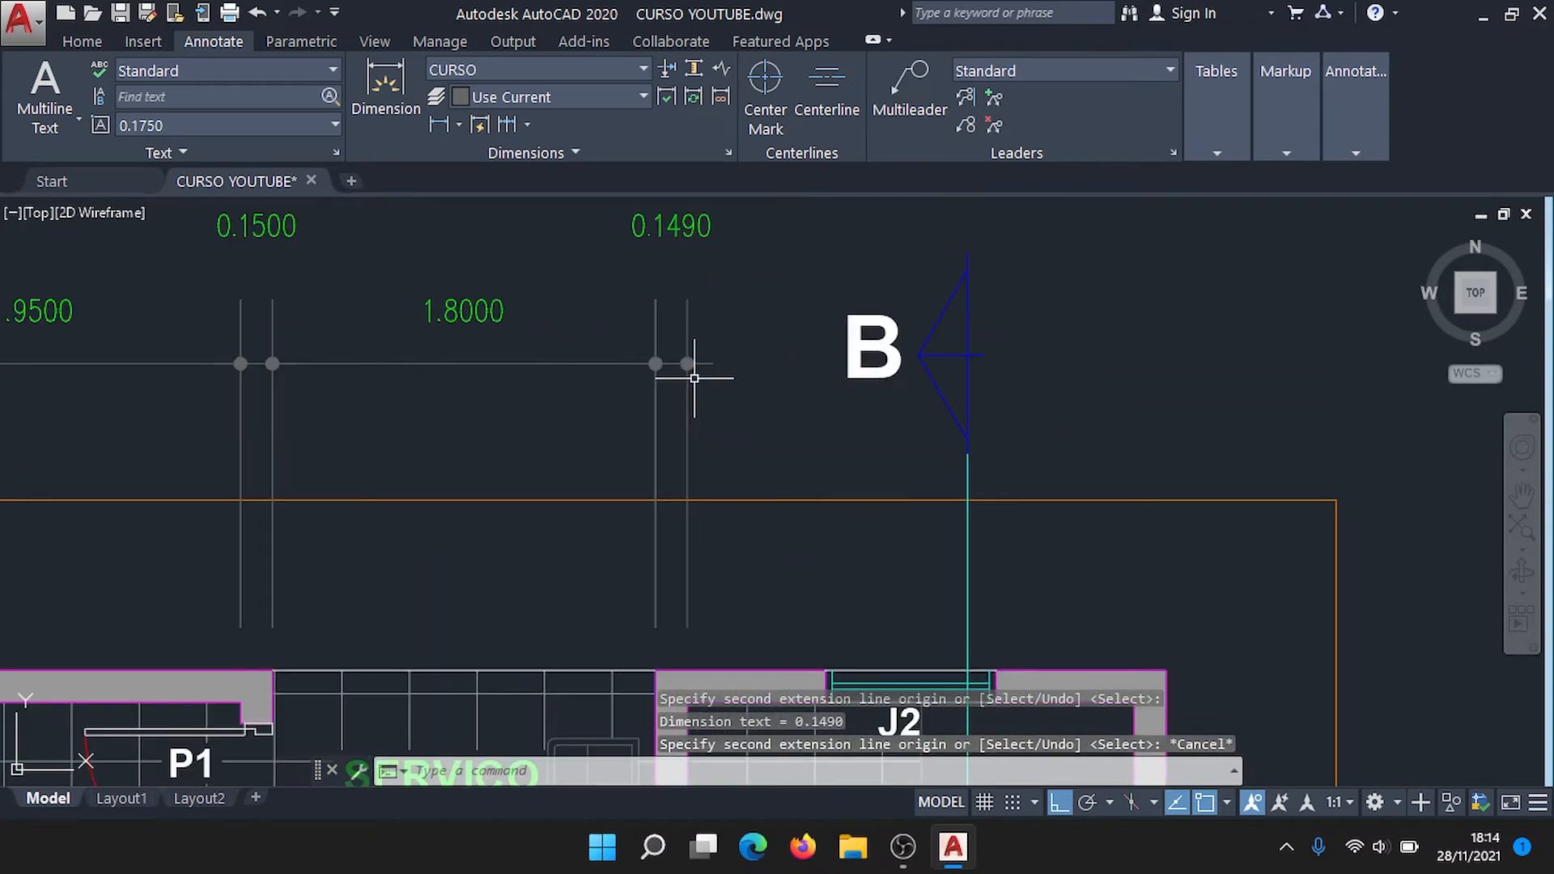
pyautogui.click(737, 493)
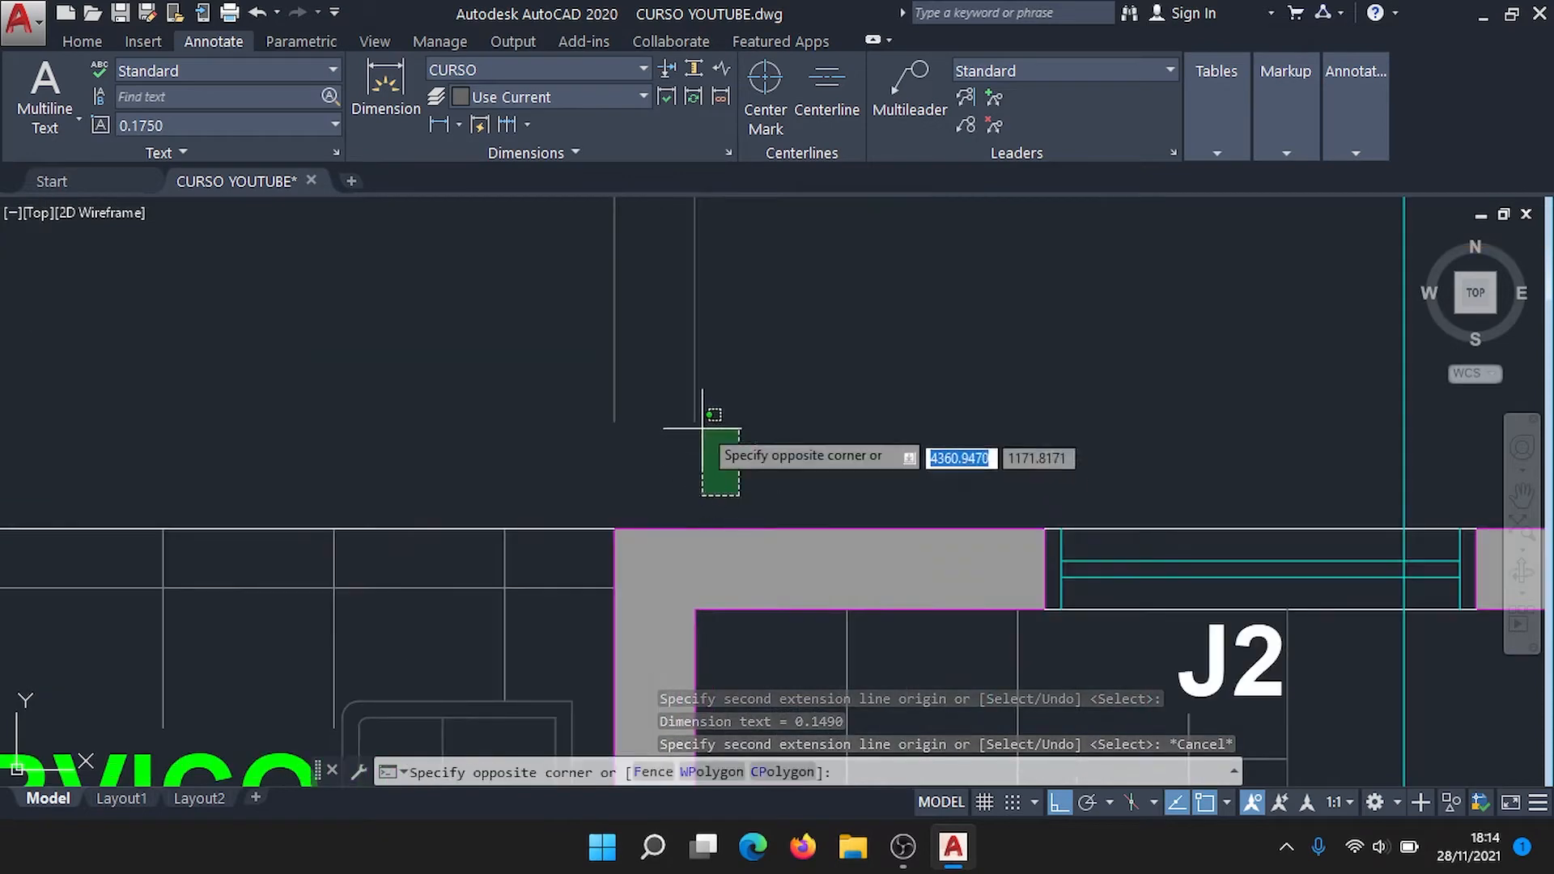
pyautogui.click(684, 237)
pyautogui.scroll(2, 696, 538)
pyautogui.click(689, 522)
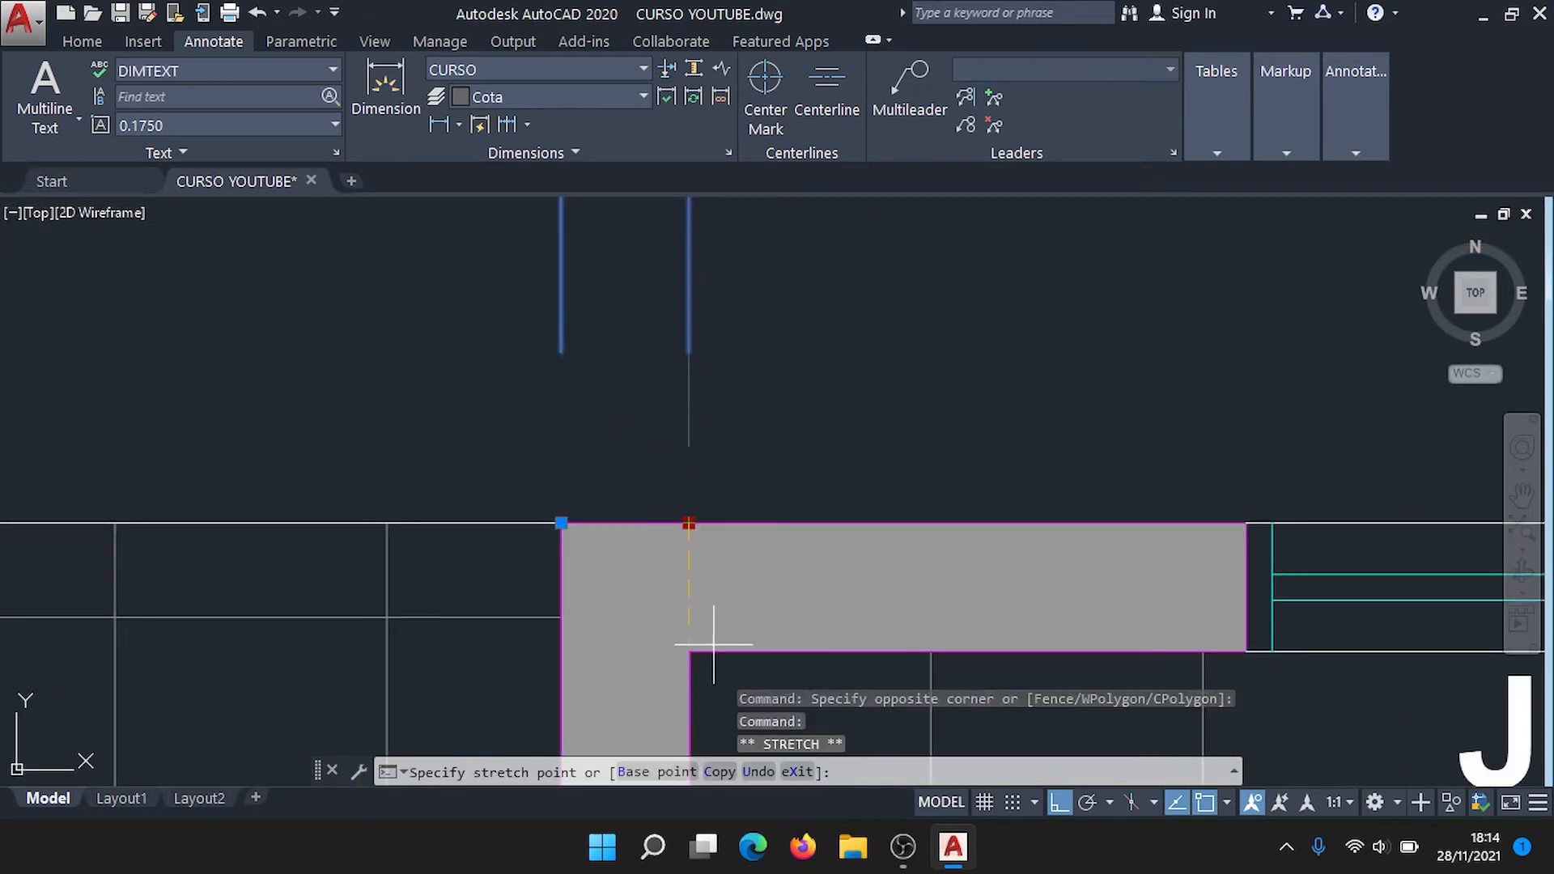
pyautogui.click(689, 650)
pyautogui.press('Escape')
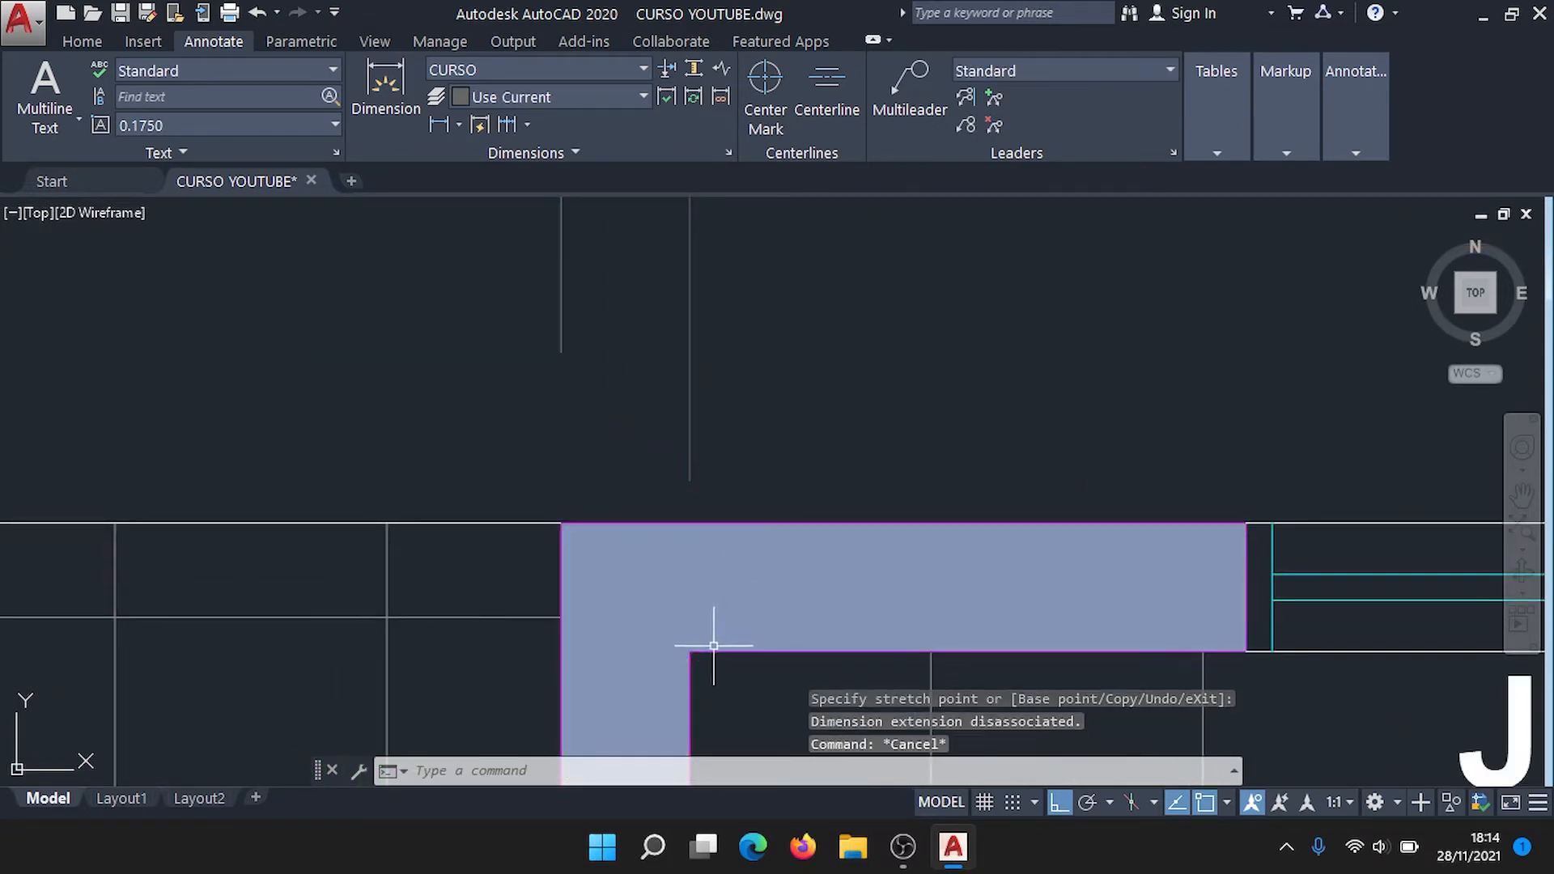
# Step: Stretch the same wall-thickness dimension's bathroom-side origin straight up to the outer face of the top wall
pyautogui.scroll(-5, 712, 486)
pyautogui.moveTo(711, 450); pyautogui.dragTo(749, 357, button='middle')
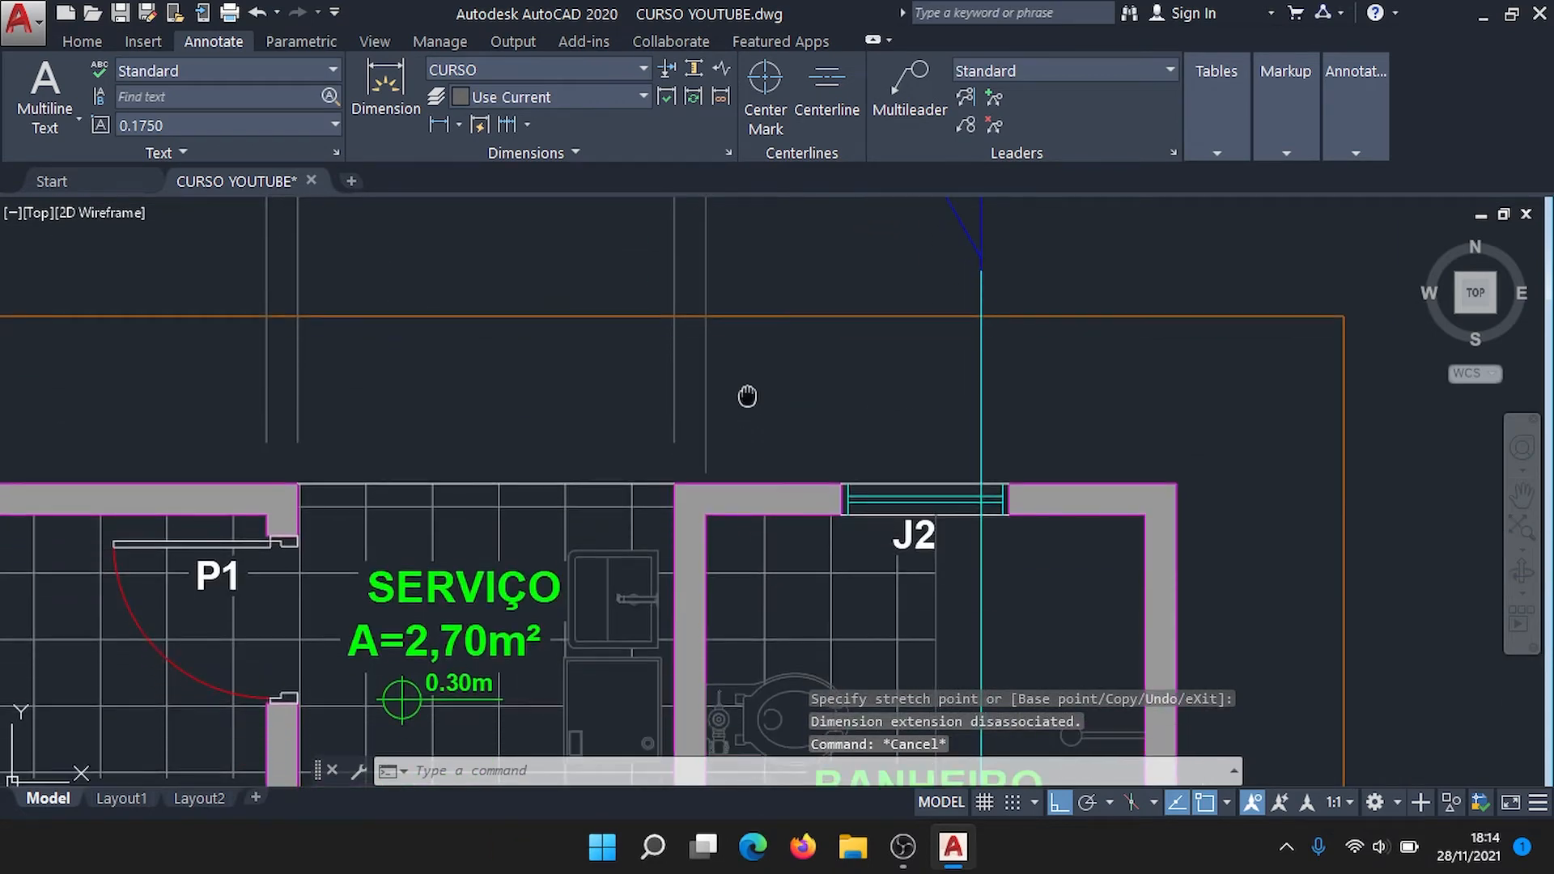
pyautogui.scroll(2, 718, 518)
pyautogui.click(723, 490)
pyautogui.press('Escape')
pyautogui.click(722, 484)
pyautogui.click(690, 459)
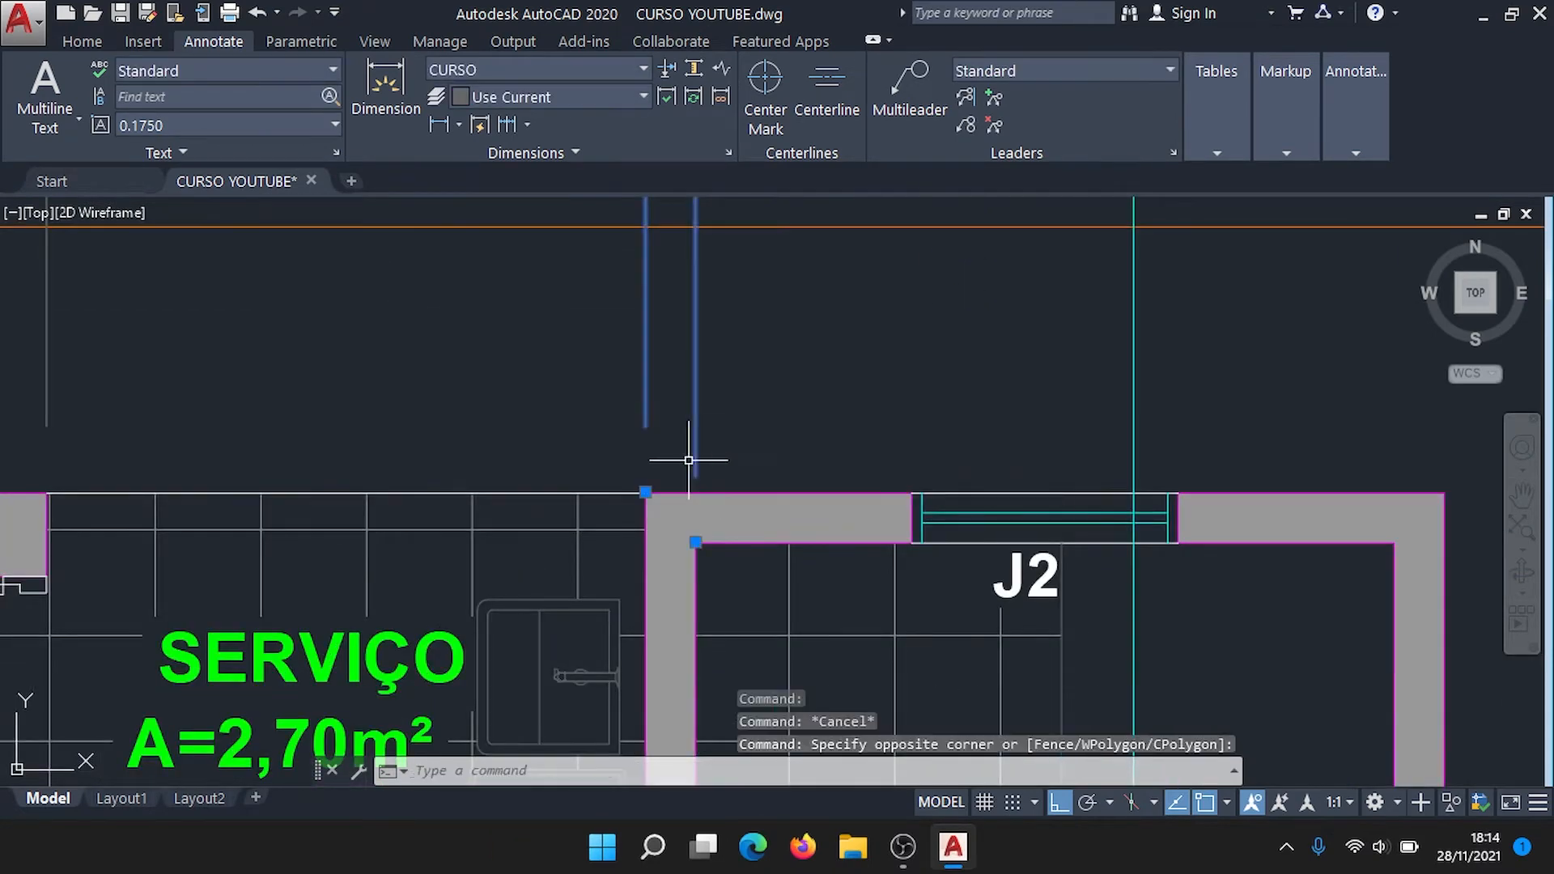
pyautogui.scroll(4, 699, 542)
pyautogui.click(690, 545)
pyautogui.click(691, 419)
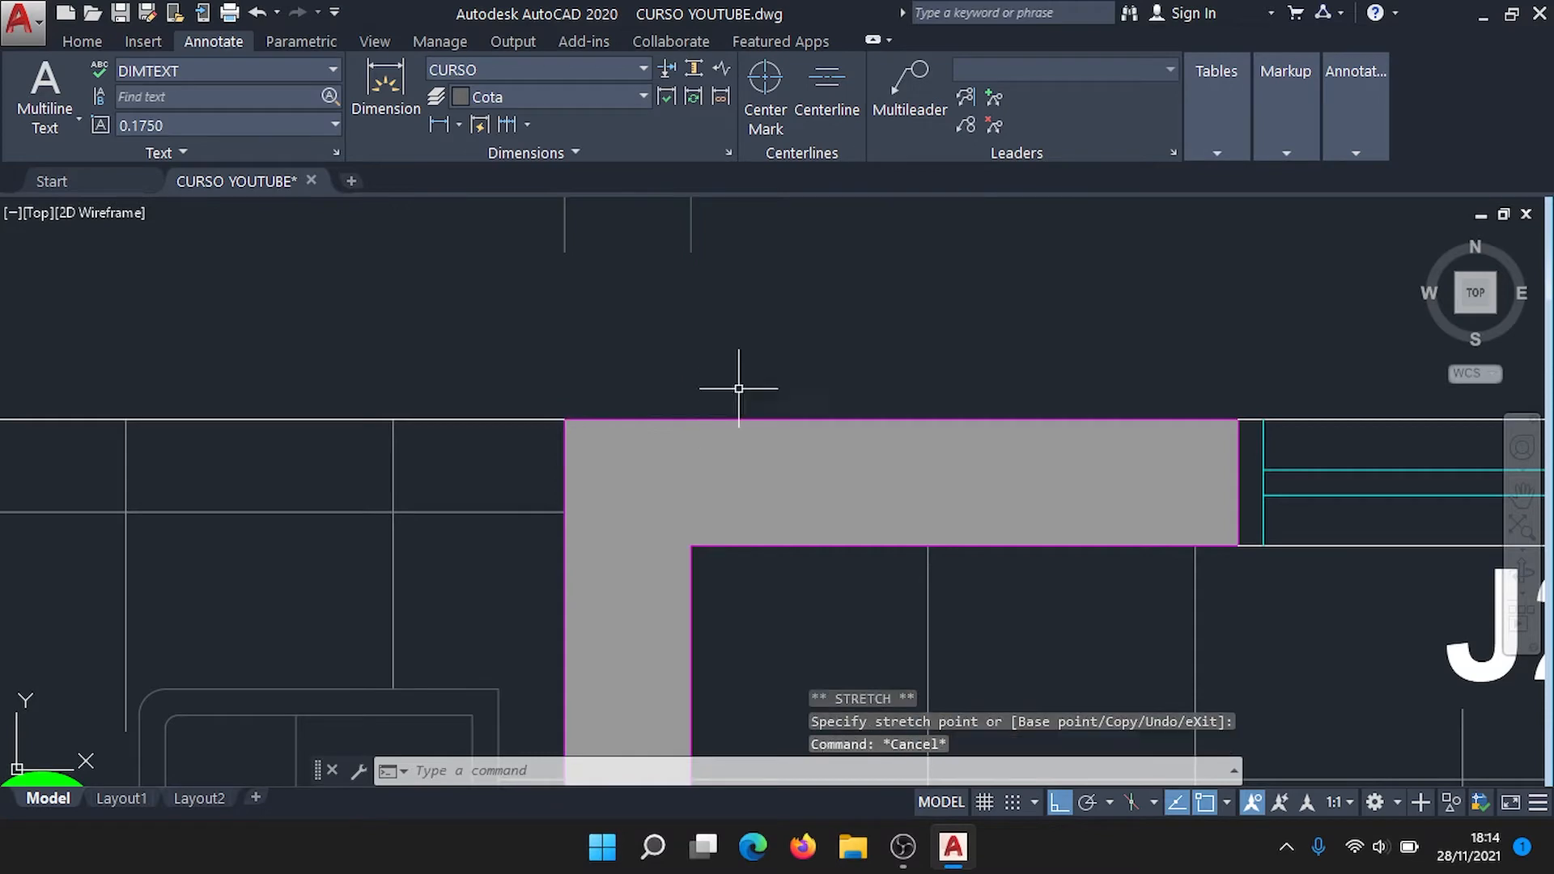
pyautogui.press('Escape')
# Step: Continue the dimension chain across the bathroom's inner width and the thickness of its outer side wall
pyautogui.scroll(-6, 763, 370)
pyautogui.moveTo(788, 337); pyautogui.dragTo(732, 515, button='middle')
pyautogui.moveTo(514, 450)
pyautogui.mouseDown(button='middle')
pyautogui.moveTo(618, 517)
pyautogui.moveTo(628, 548)
pyautogui.moveTo(577, 416)
pyautogui.moveTo(586, 444)
pyautogui.moveTo(524, 455)
pyautogui.mouseUp(button='middle')
pyautogui.click(515, 121)
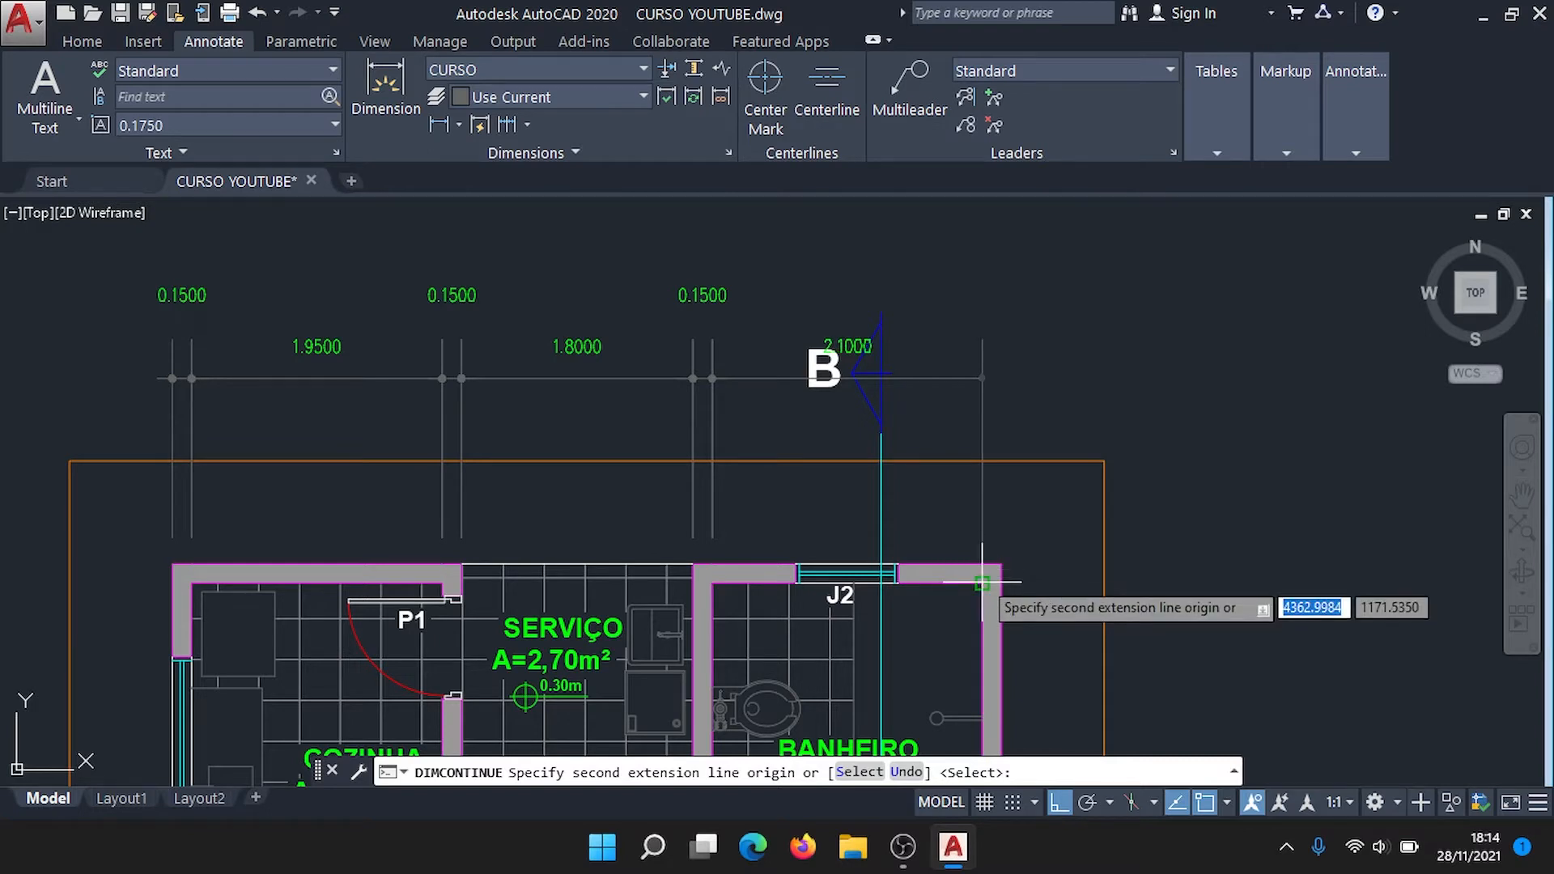
pyautogui.scroll(4, 981, 558)
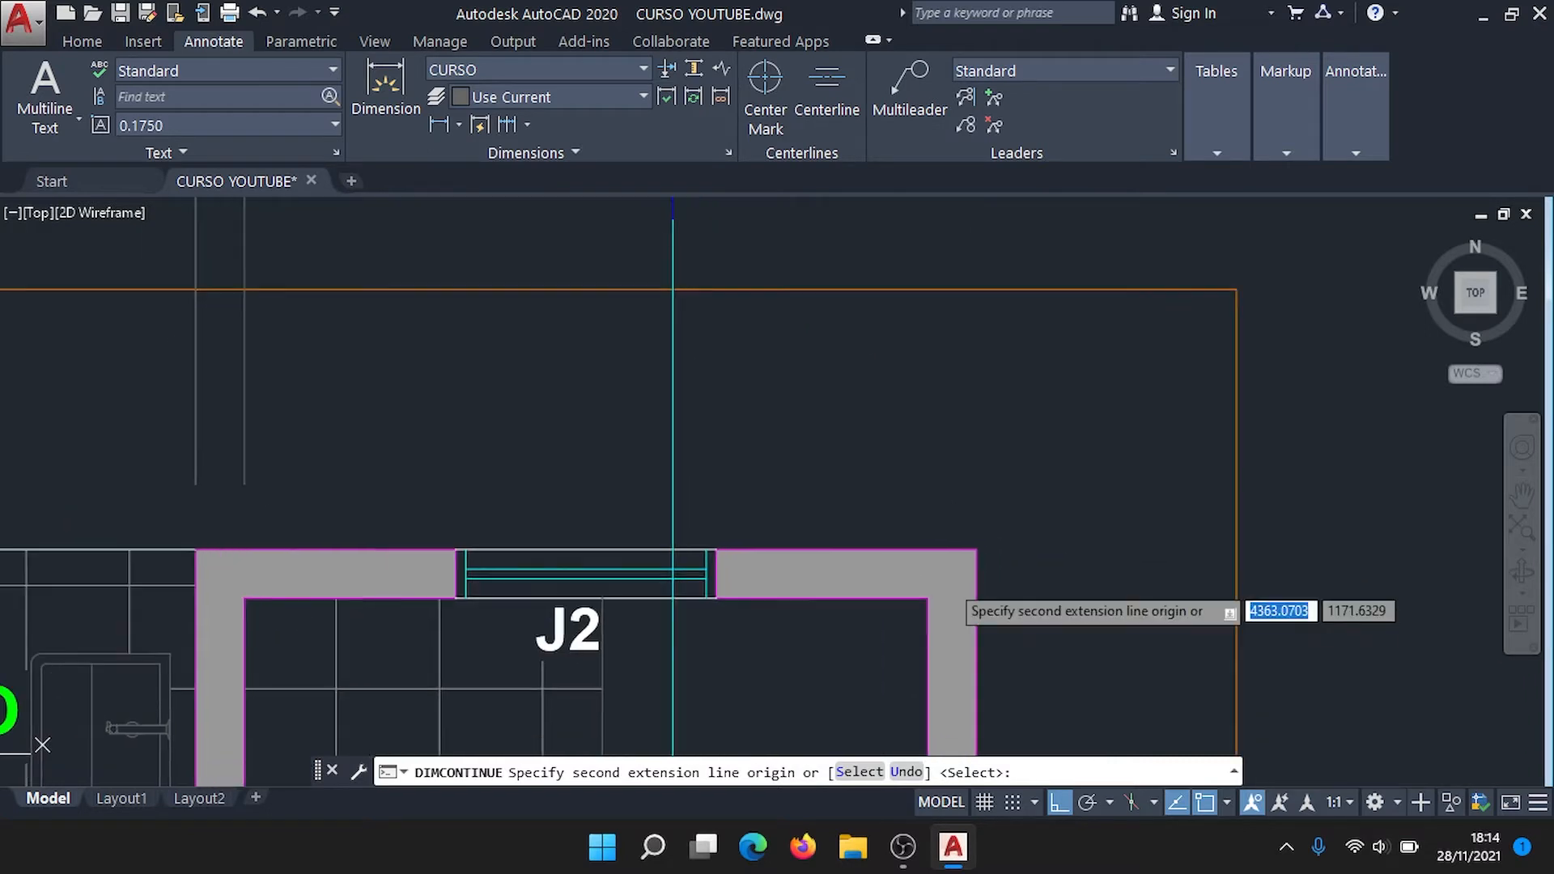
pyautogui.click(927, 598)
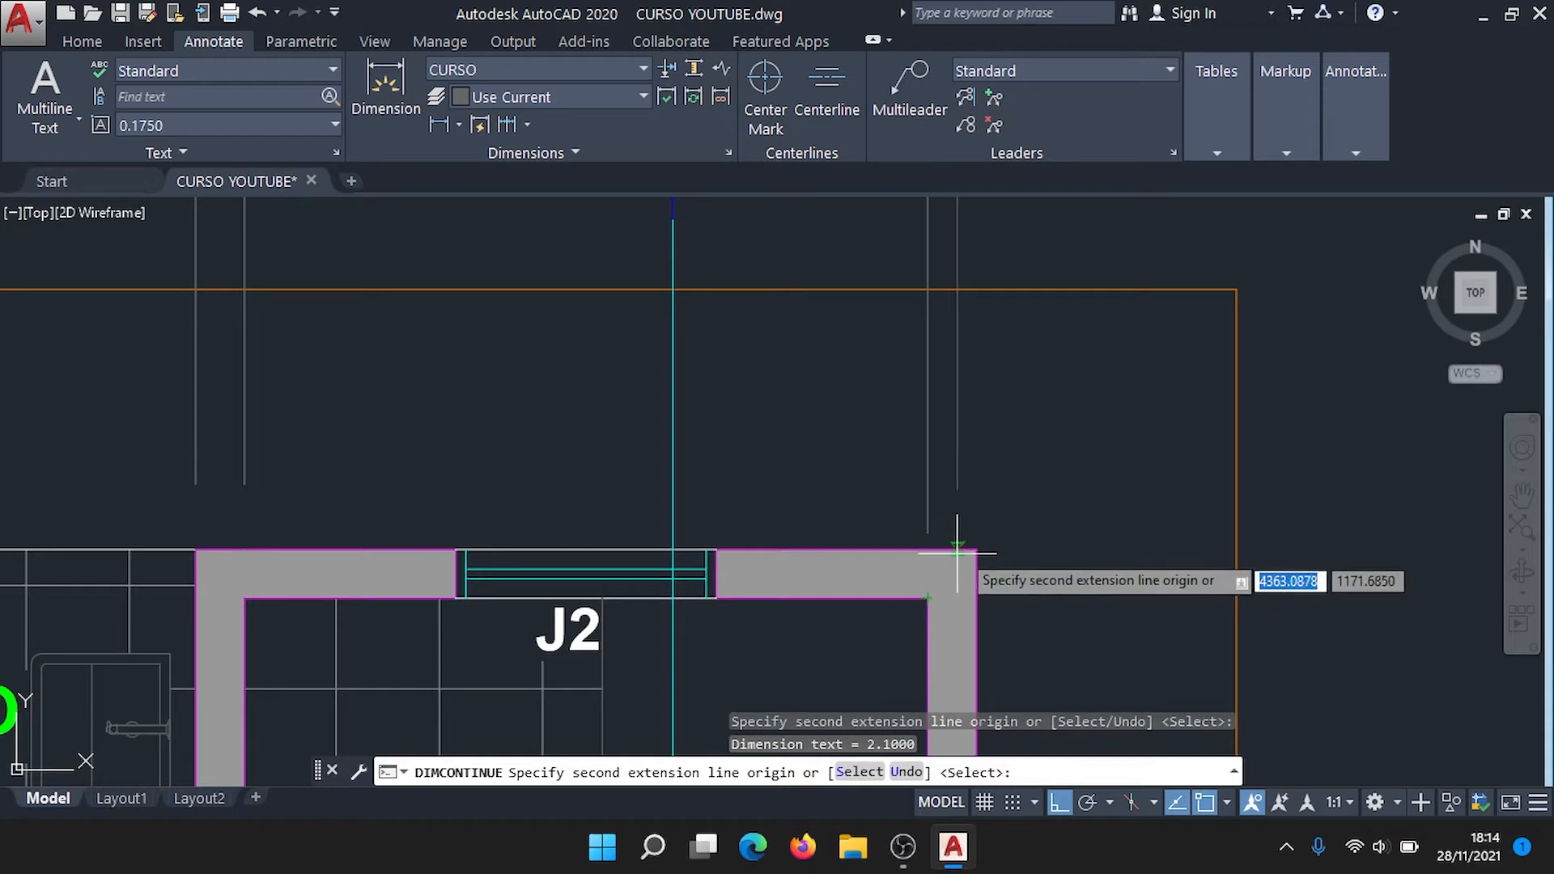
pyautogui.press('Escape')
# Step: Stretch the extension origins shared by the last two dimensions from the bathroom's inner corner up to the outer wall face
pyautogui.moveTo(982, 537); pyautogui.dragTo(935, 473, button='middle')
pyautogui.click(947, 578)
pyautogui.click(912, 527)
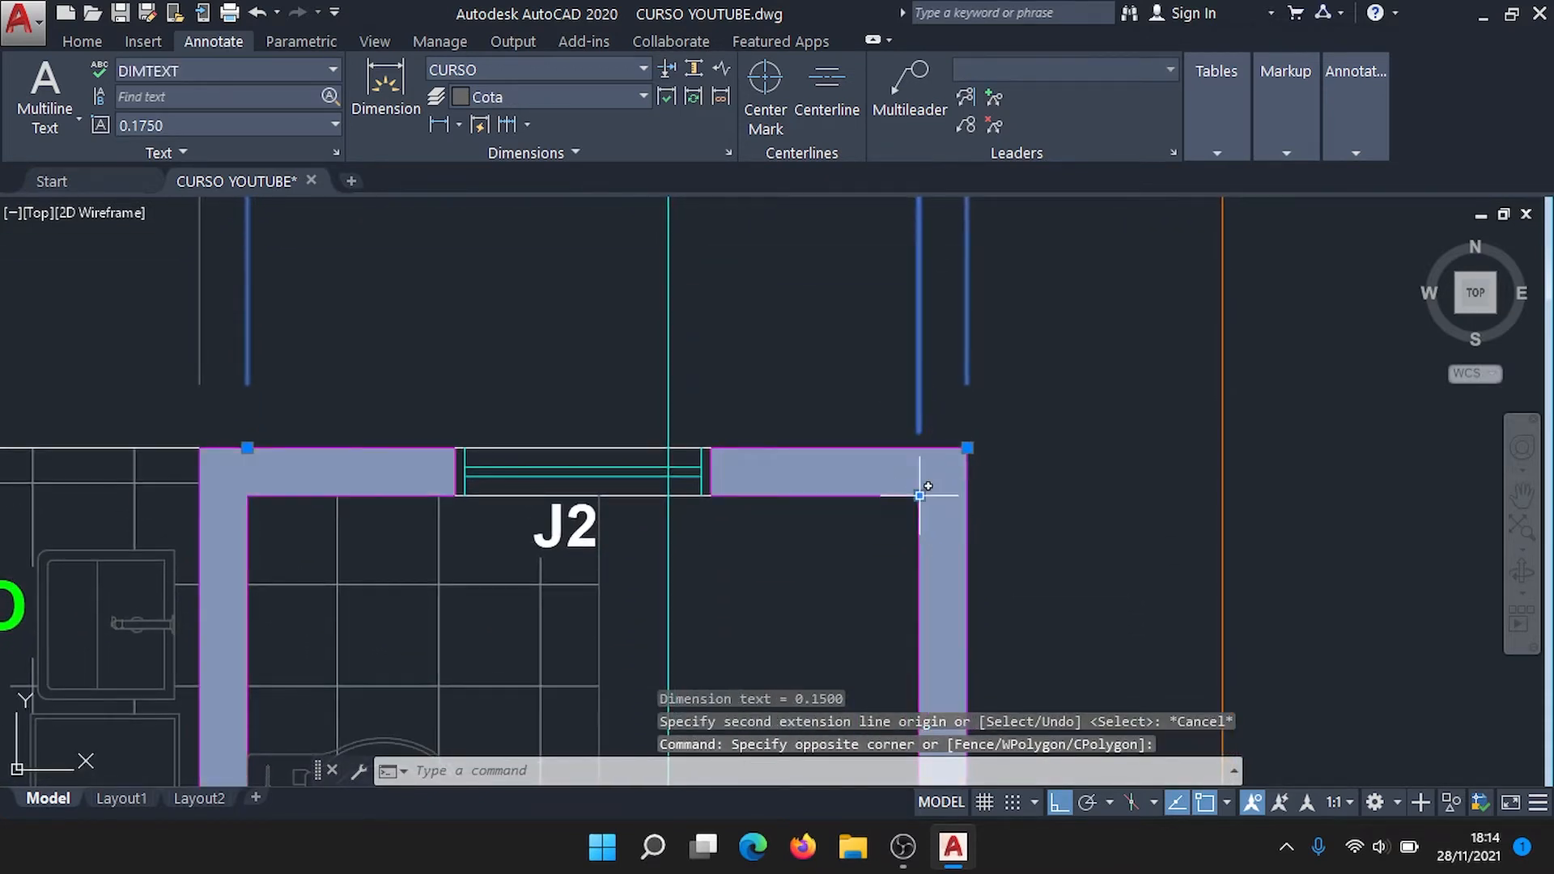
pyautogui.click(921, 496)
pyautogui.click(964, 446)
pyautogui.press('Escape')
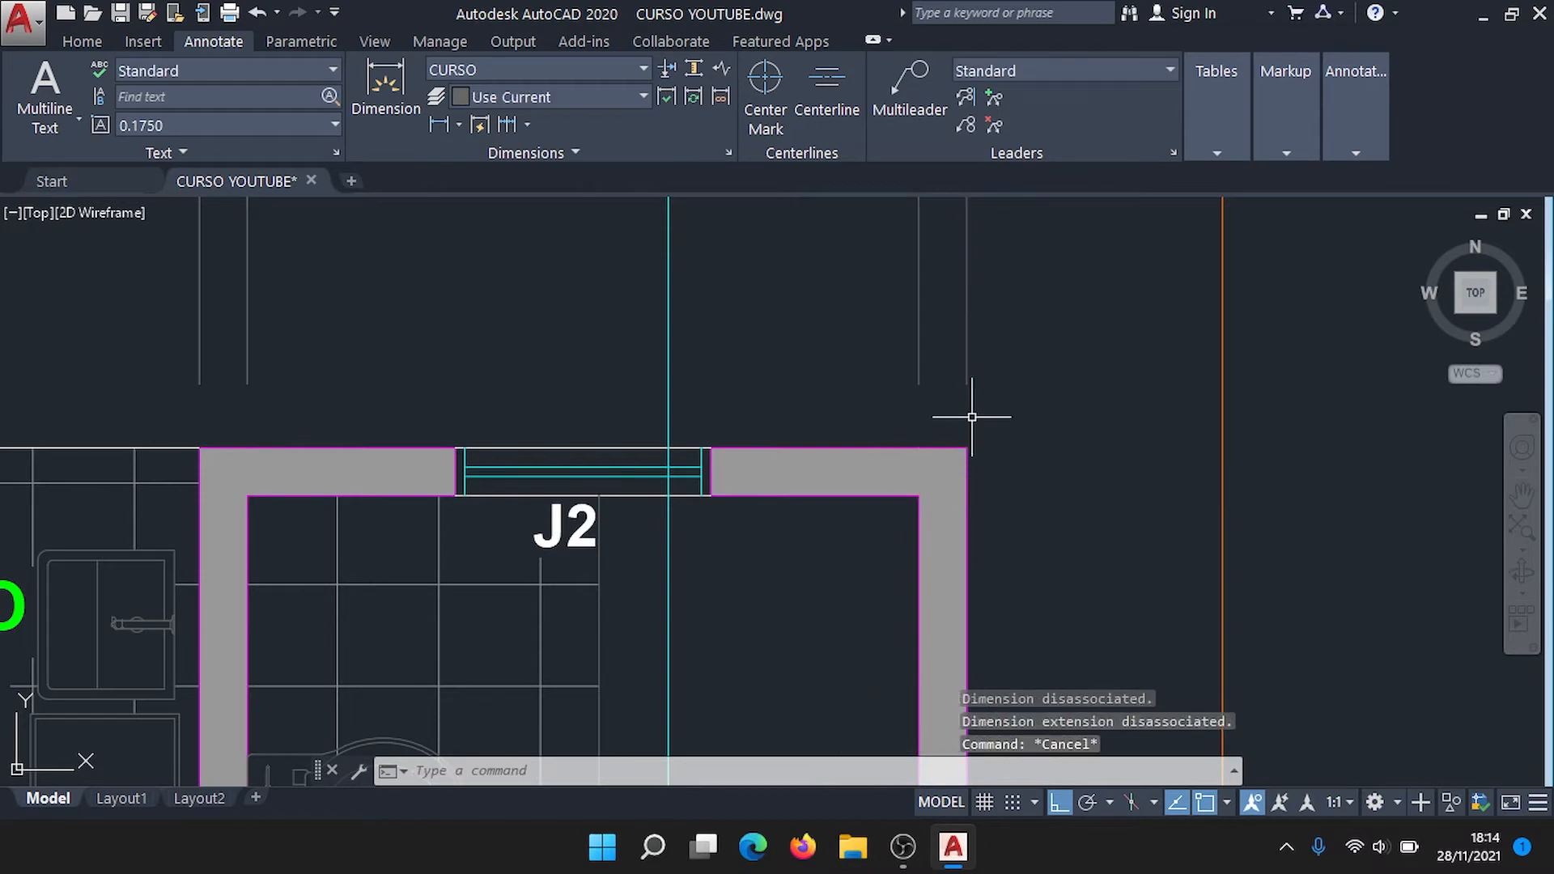
pyautogui.scroll(-6, 971, 417)
pyautogui.moveTo(854, 301); pyautogui.dragTo(837, 364, button='middle')
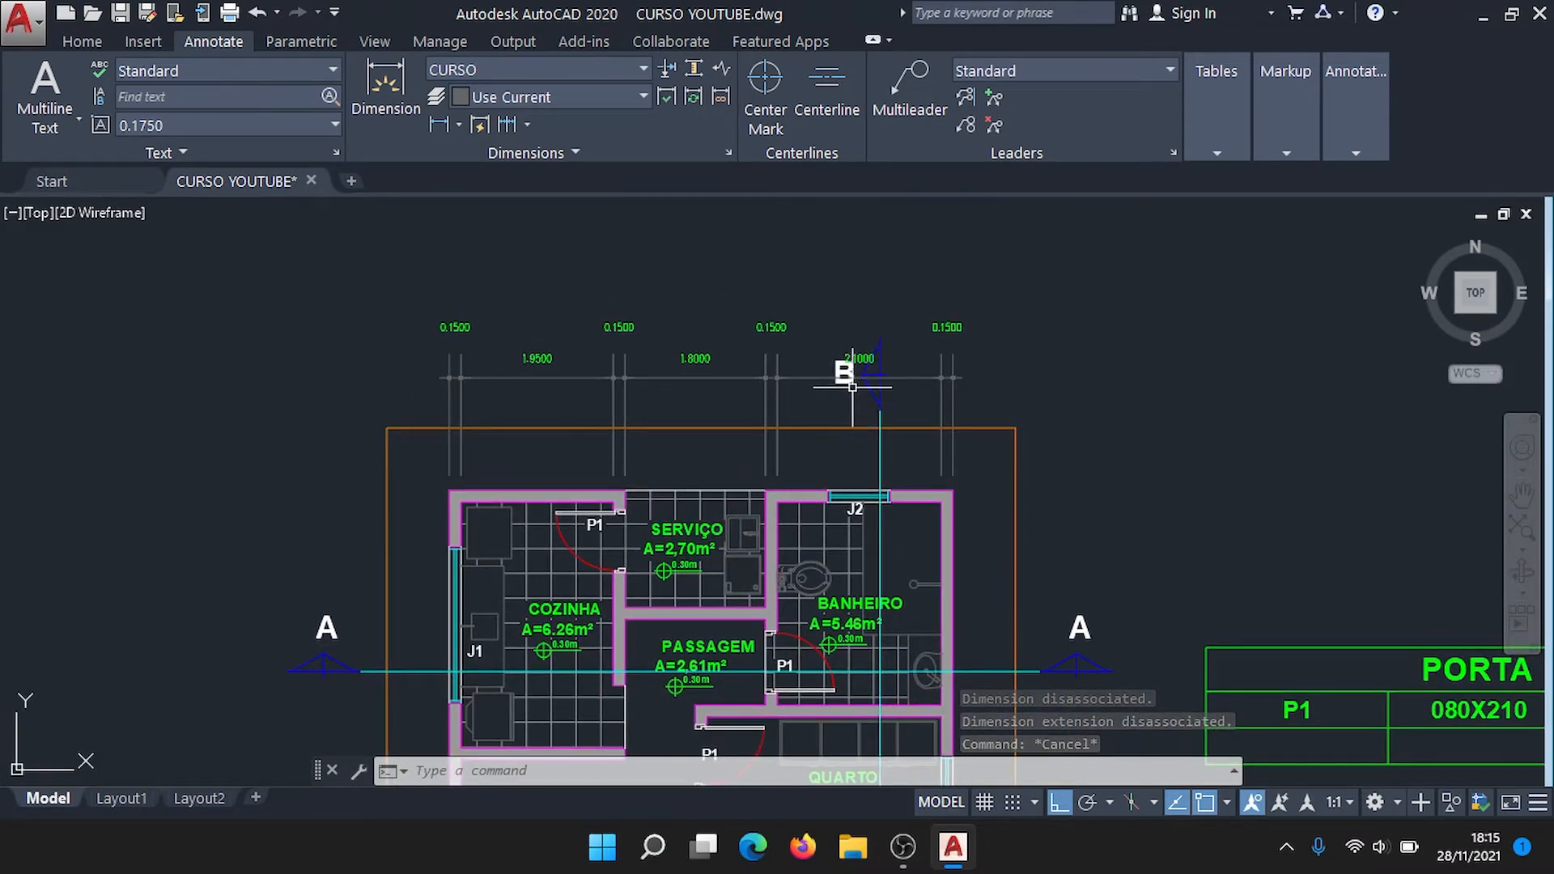
pyautogui.scroll(5, 867, 444)
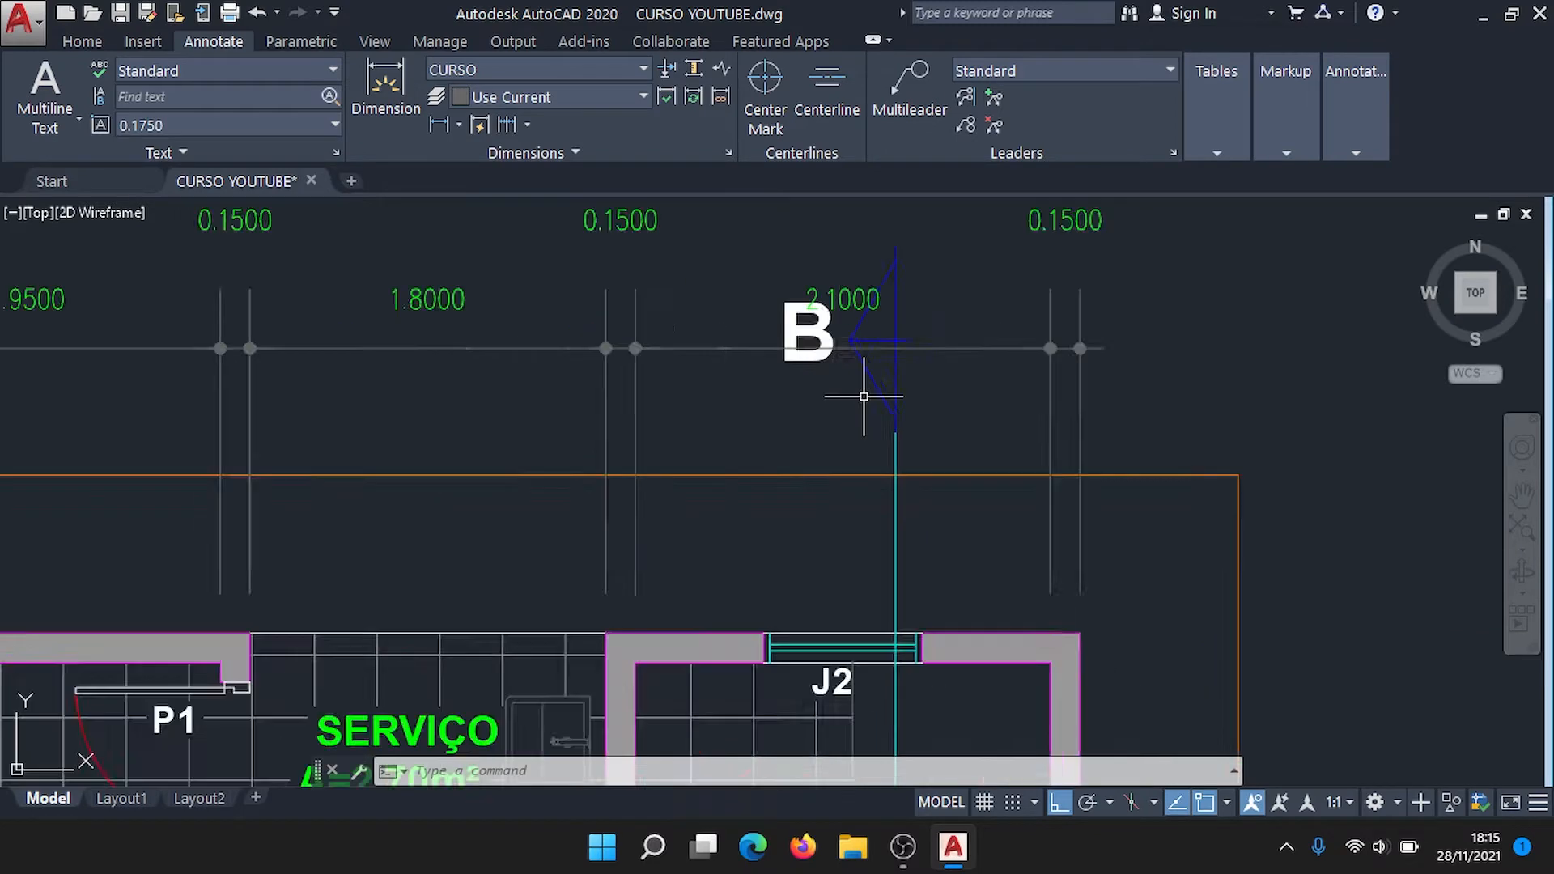
pyautogui.moveTo(833, 389); pyautogui.dragTo(788, 572, button='middle')
pyautogui.scroll(-1, 788, 572)
pyautogui.scroll(-1, 785, 574)
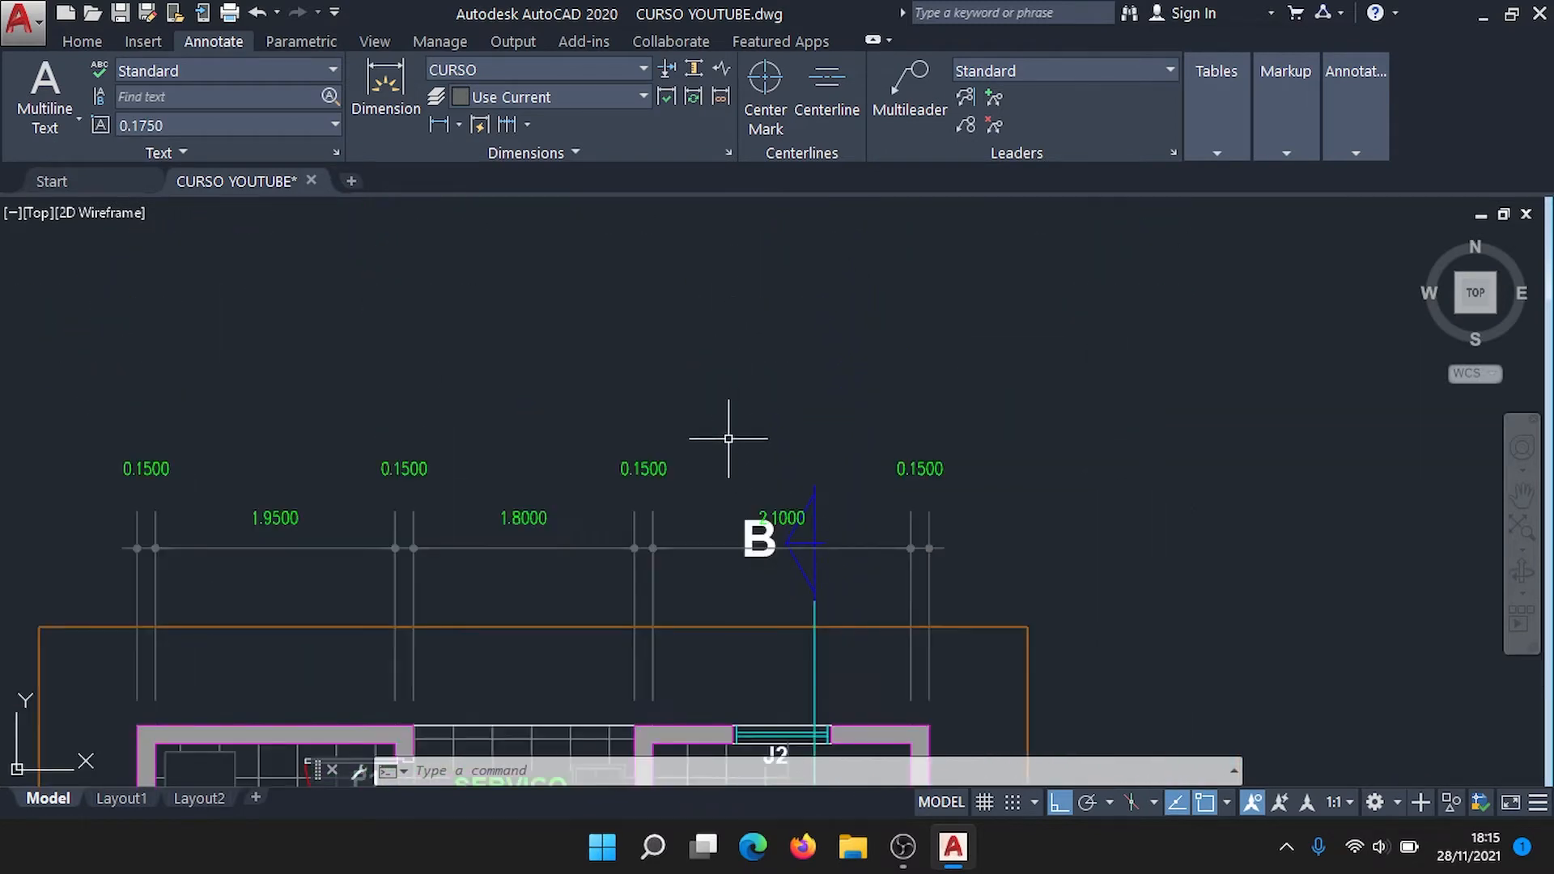
# Step: Move the upper B section marker straight up by about 1.43, clear of the top dimension chain
pyautogui.click(851, 607)
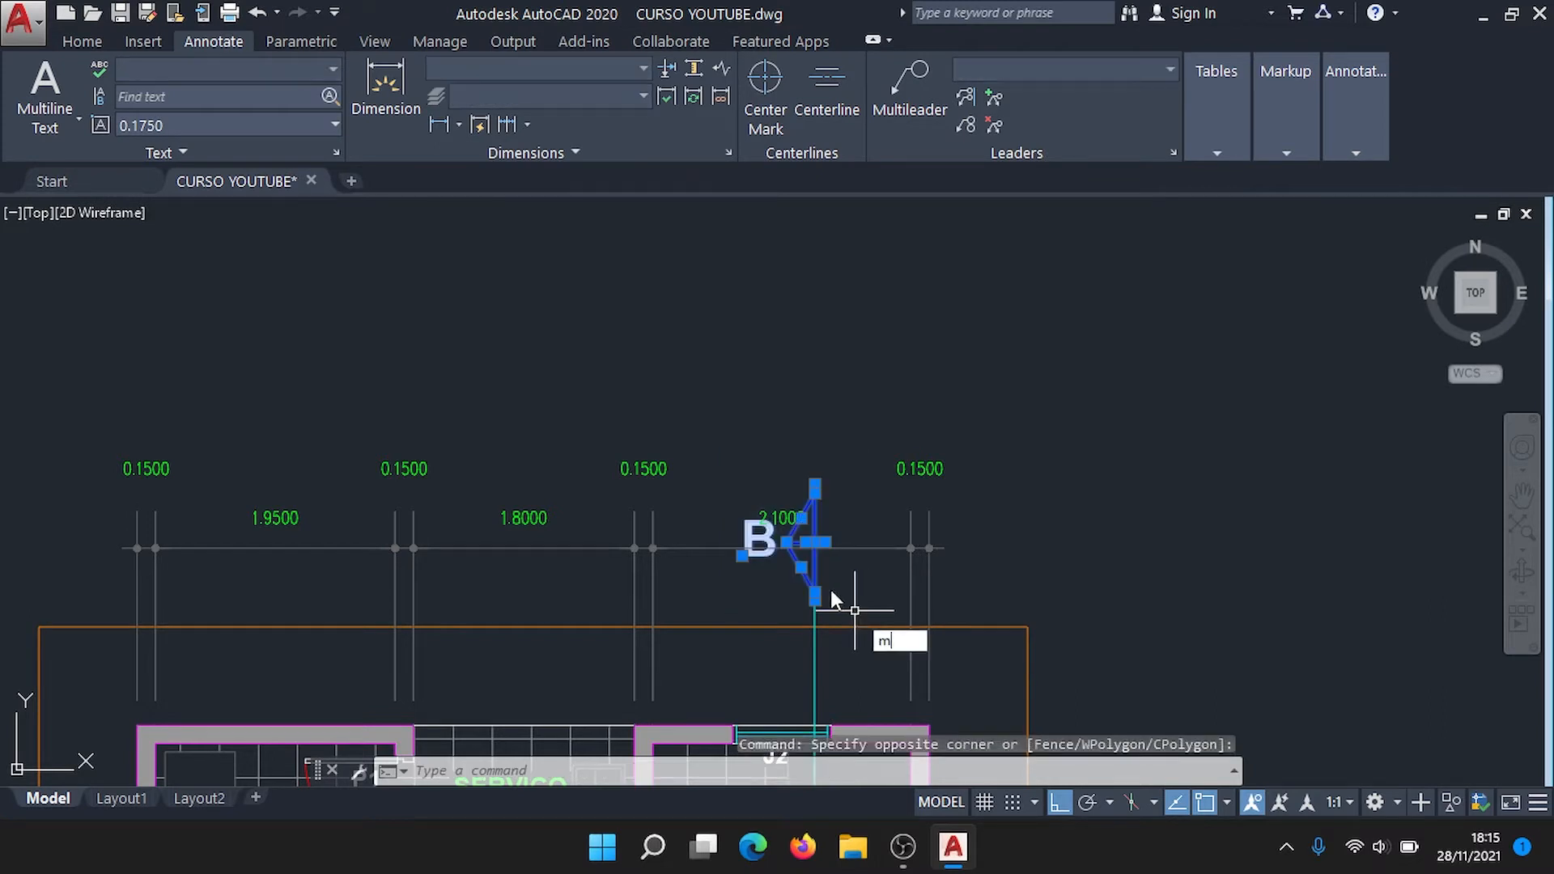
pyautogui.write('m')
pyautogui.press('Return')
pyautogui.scroll(2, 830, 589)
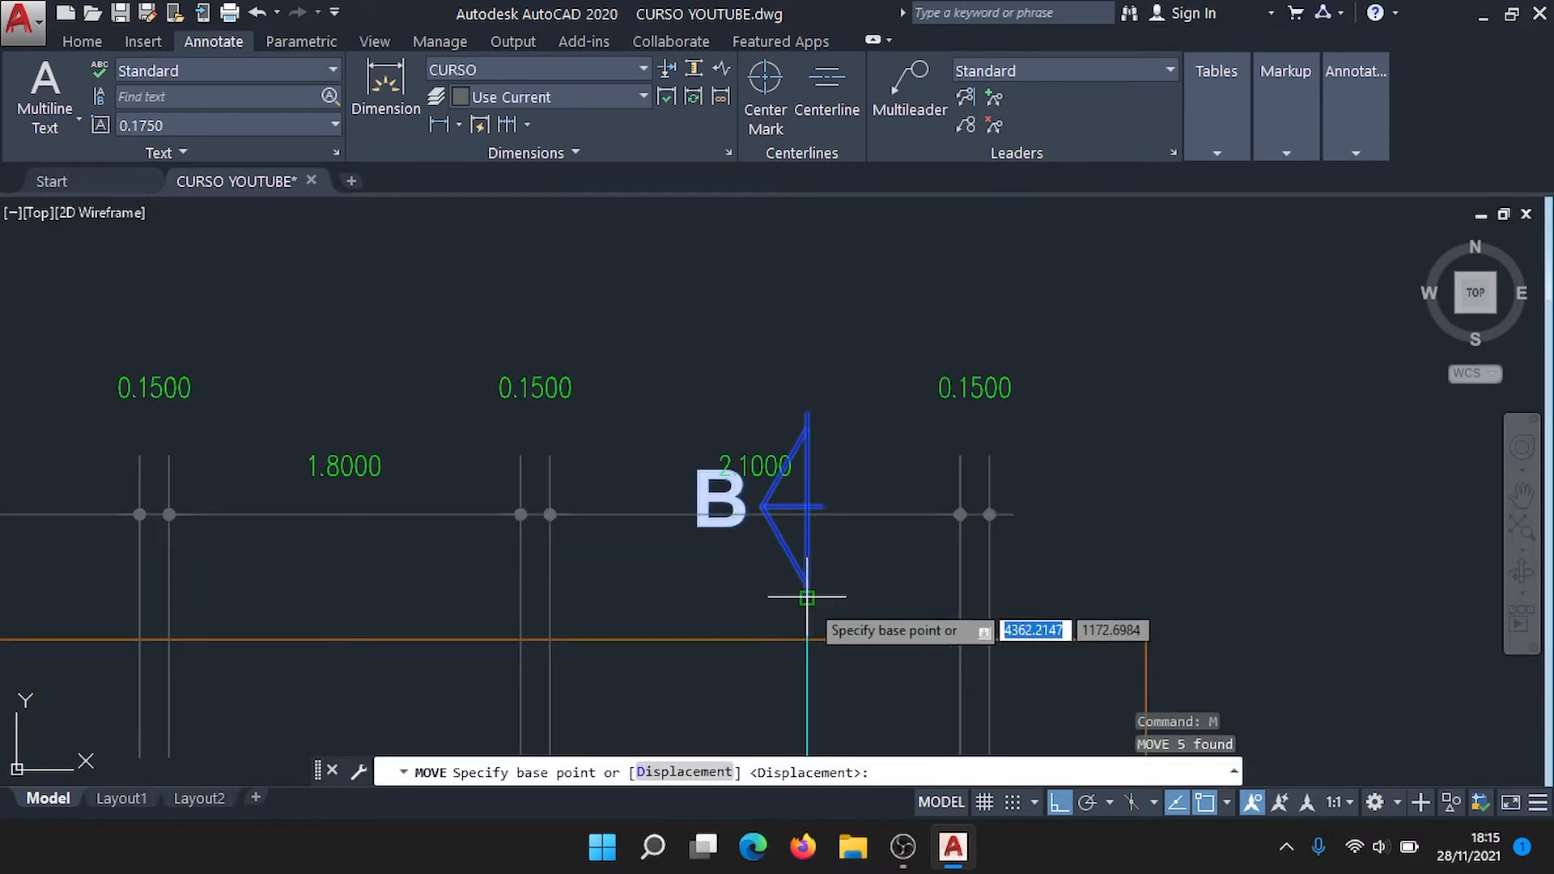
pyautogui.click(815, 599)
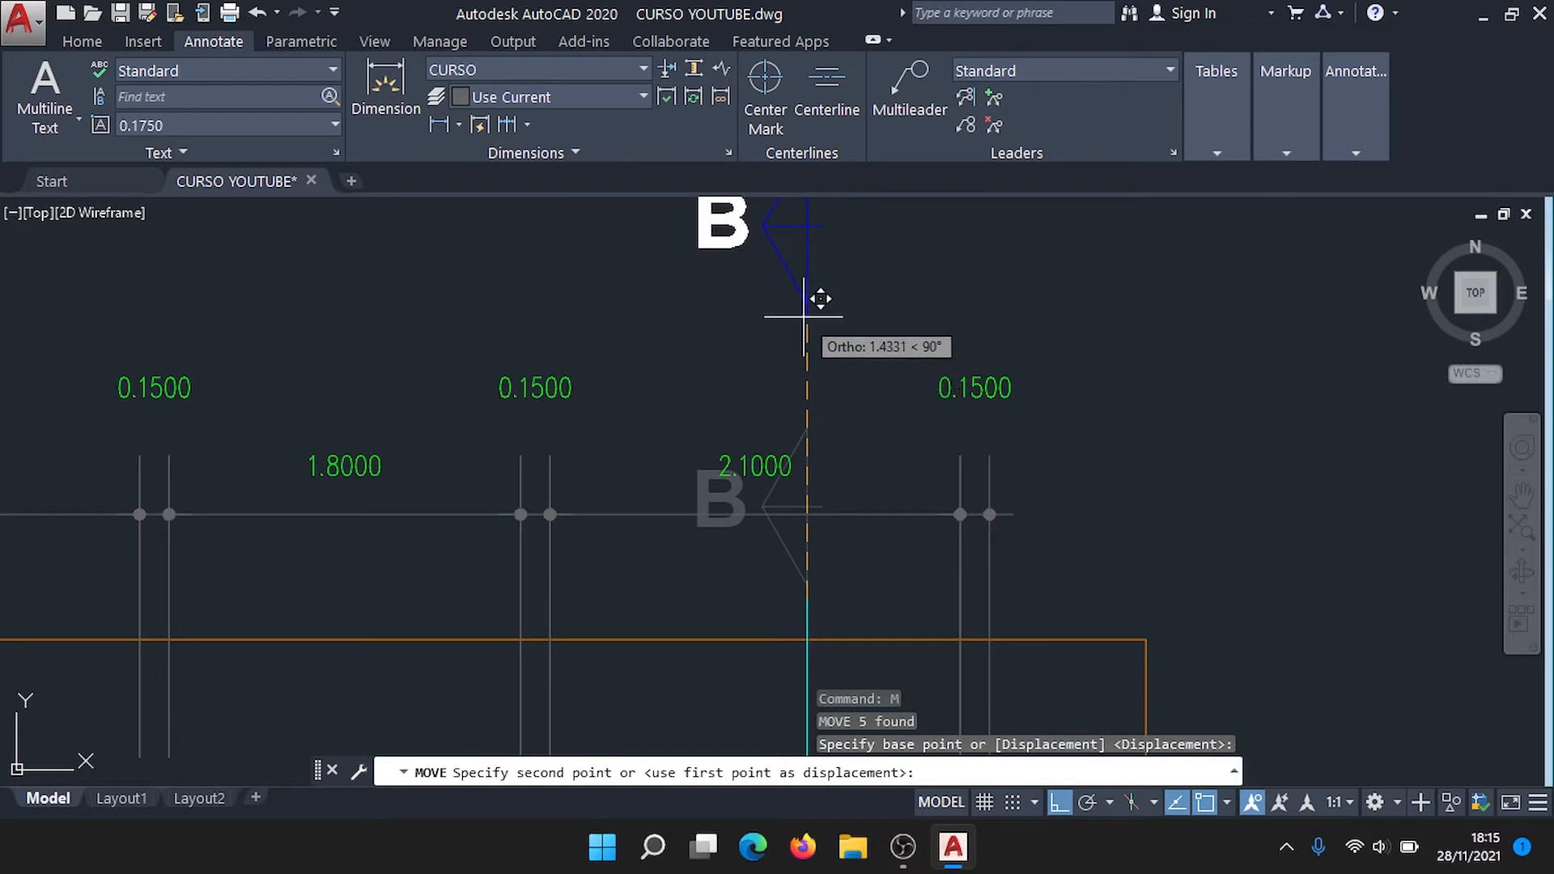
pyautogui.click(804, 316)
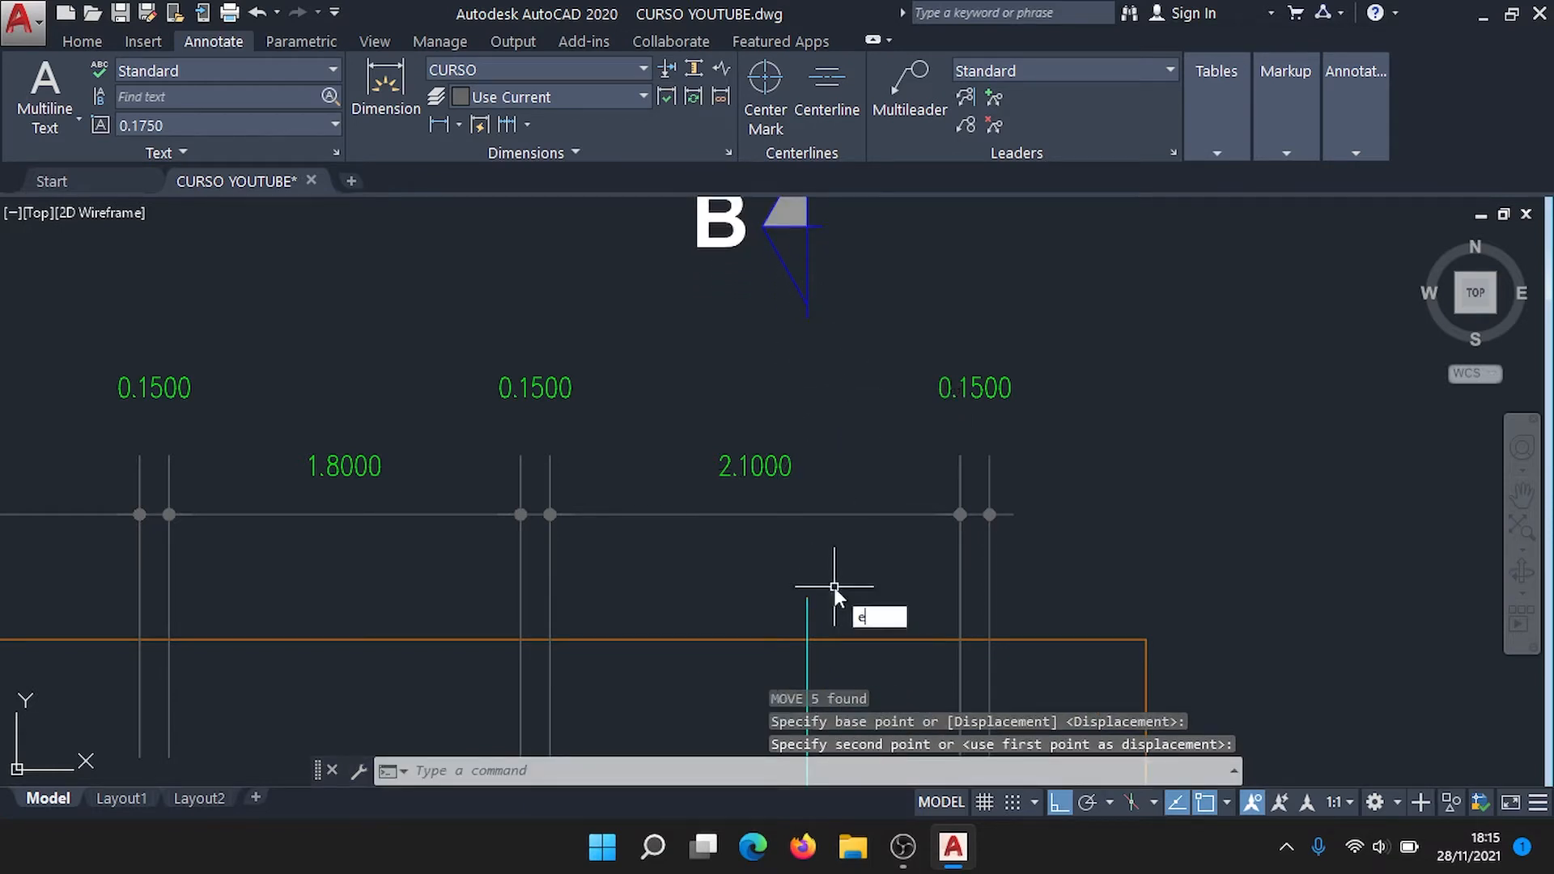
pyautogui.press('Return')
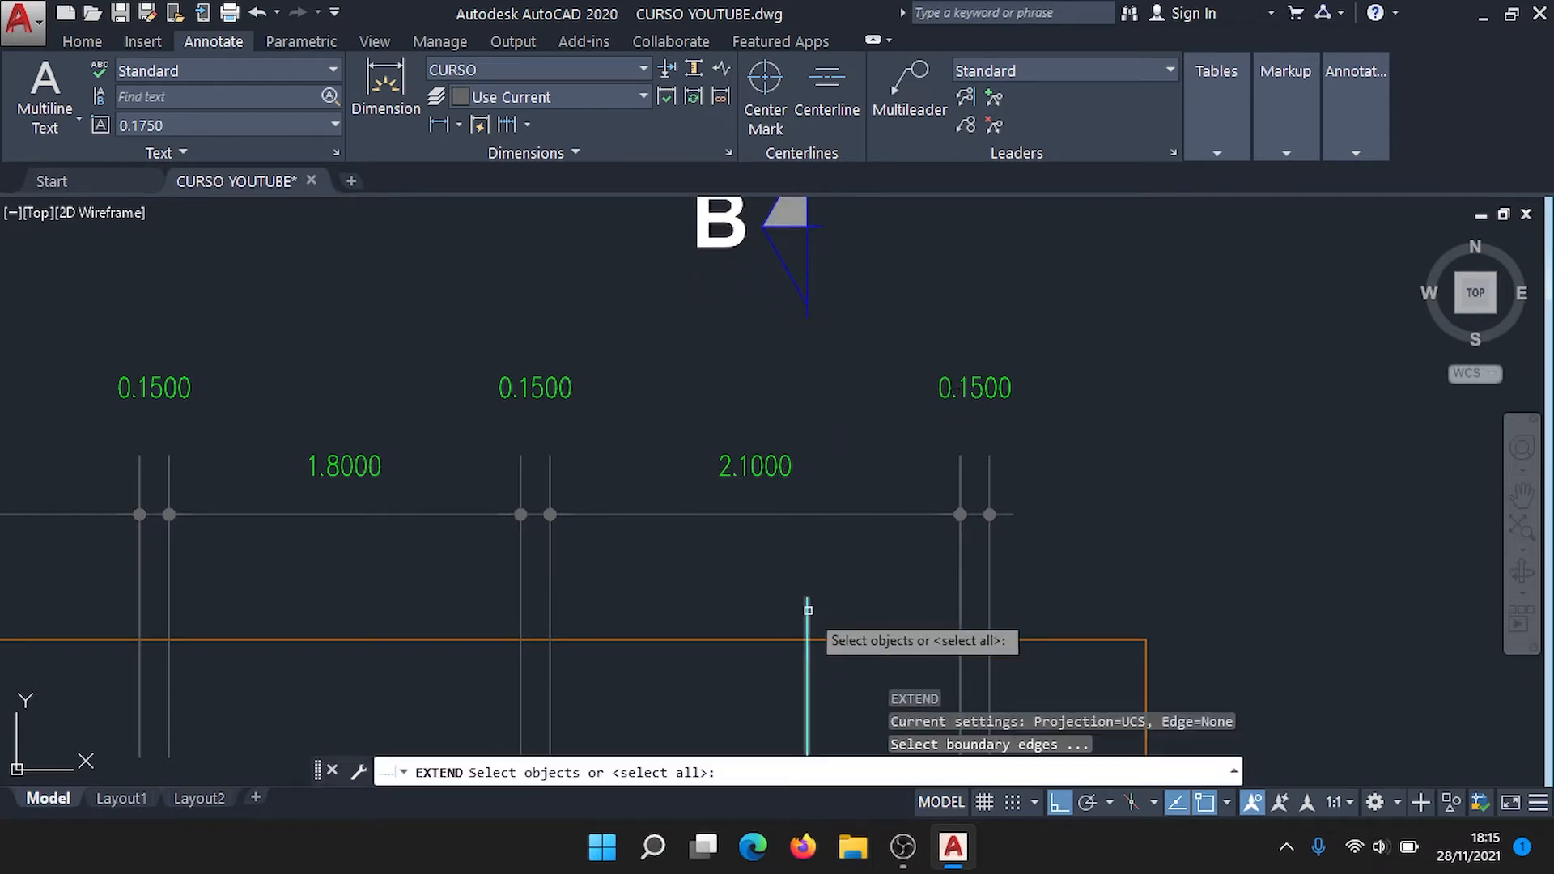
pyautogui.click(808, 610)
pyautogui.press('Escape')
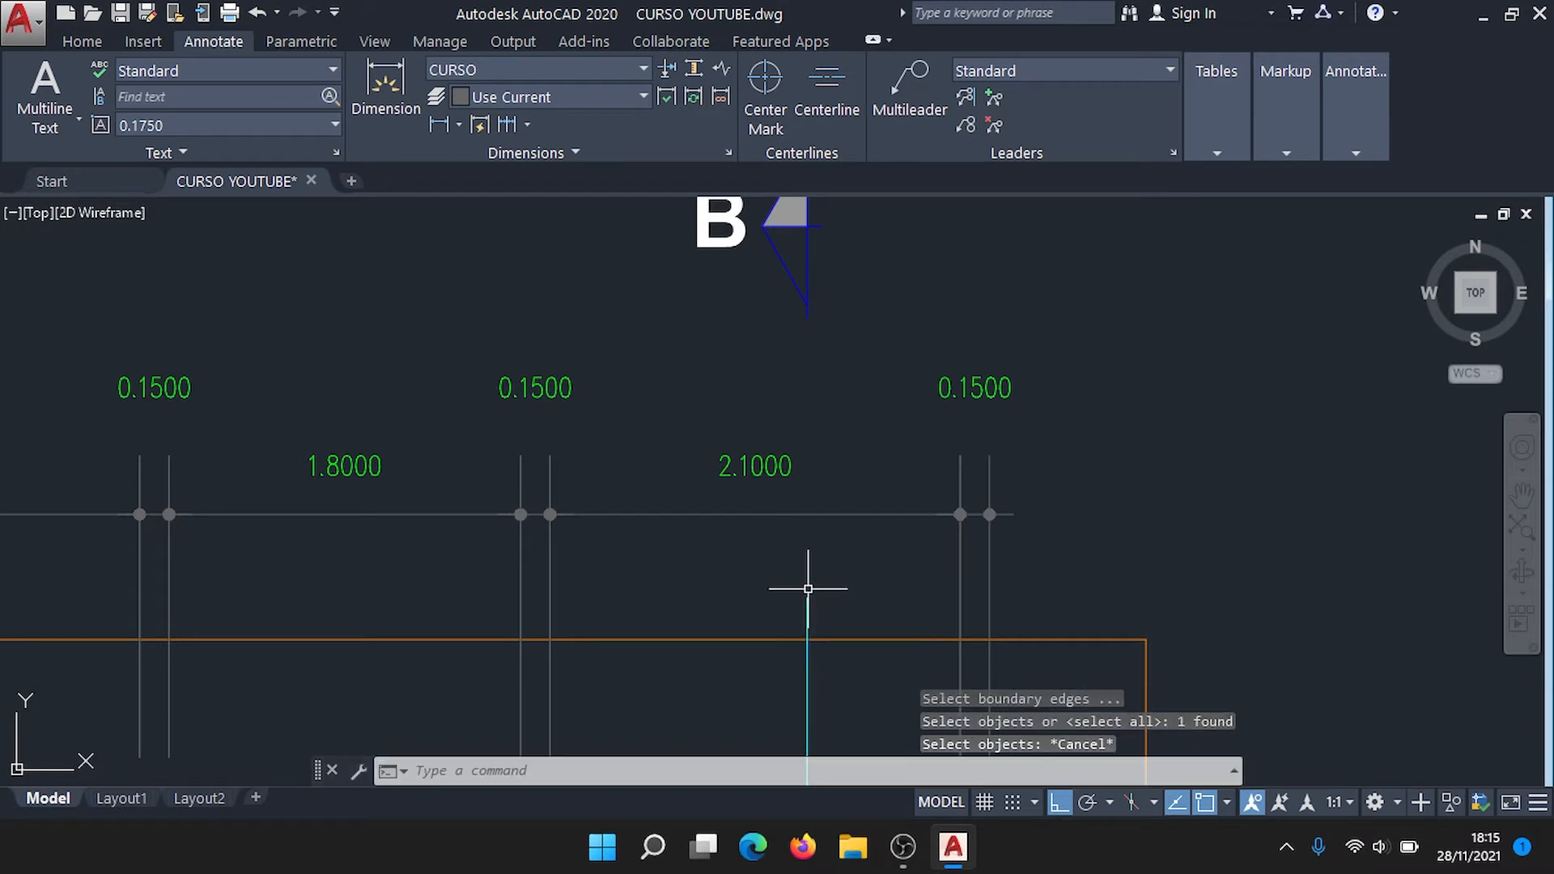
# Step: Extend the B section line up to the relocated section marker
pyautogui.write('ex')
pyautogui.press('Return')
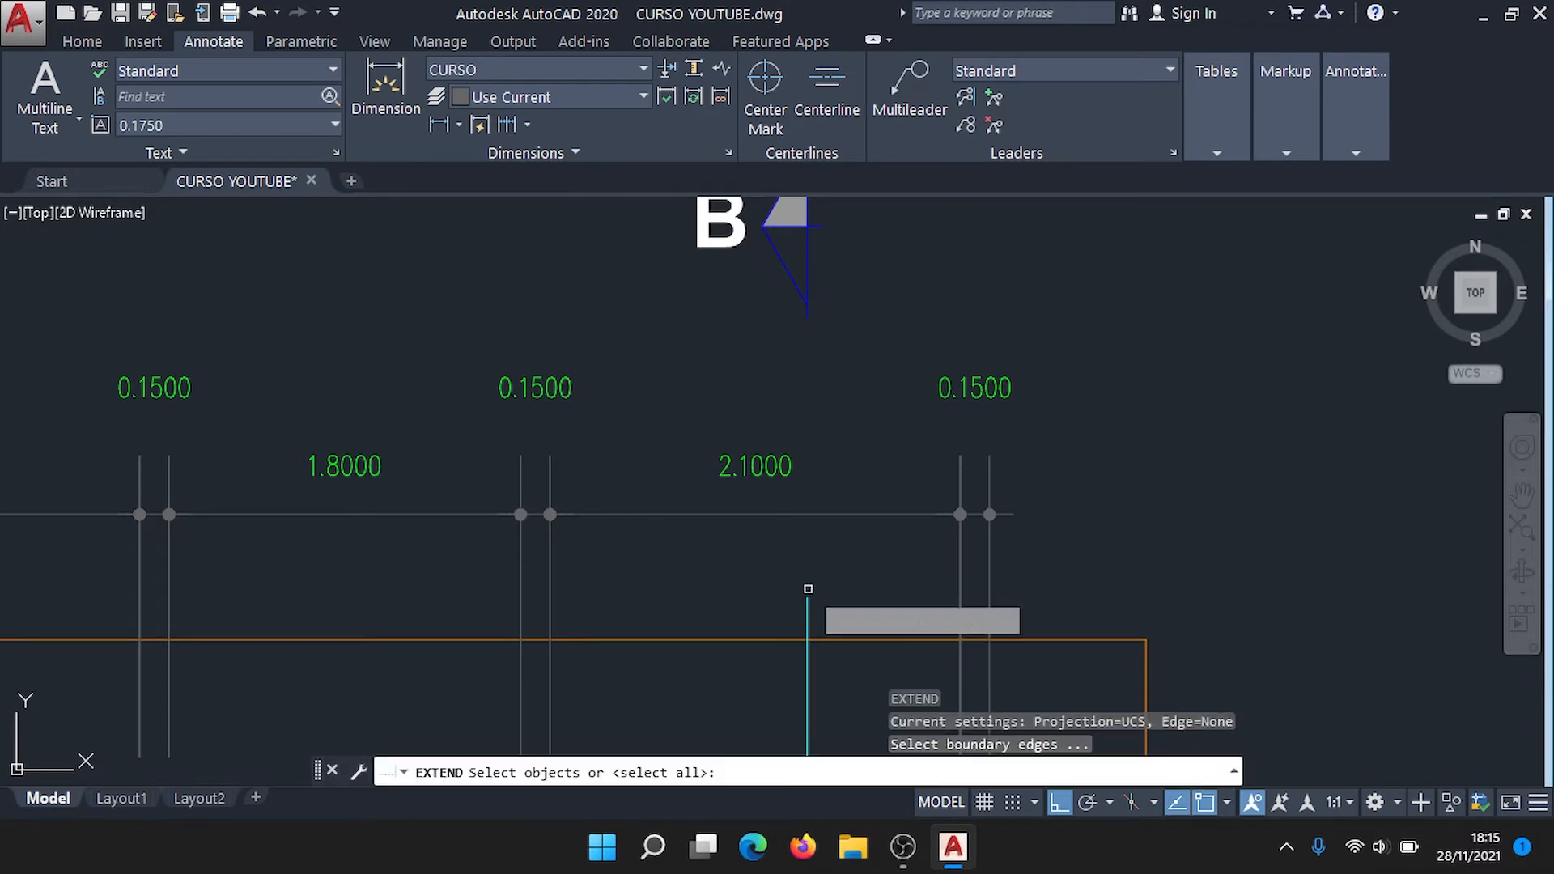
pyautogui.press('Return')
pyautogui.click(806, 613)
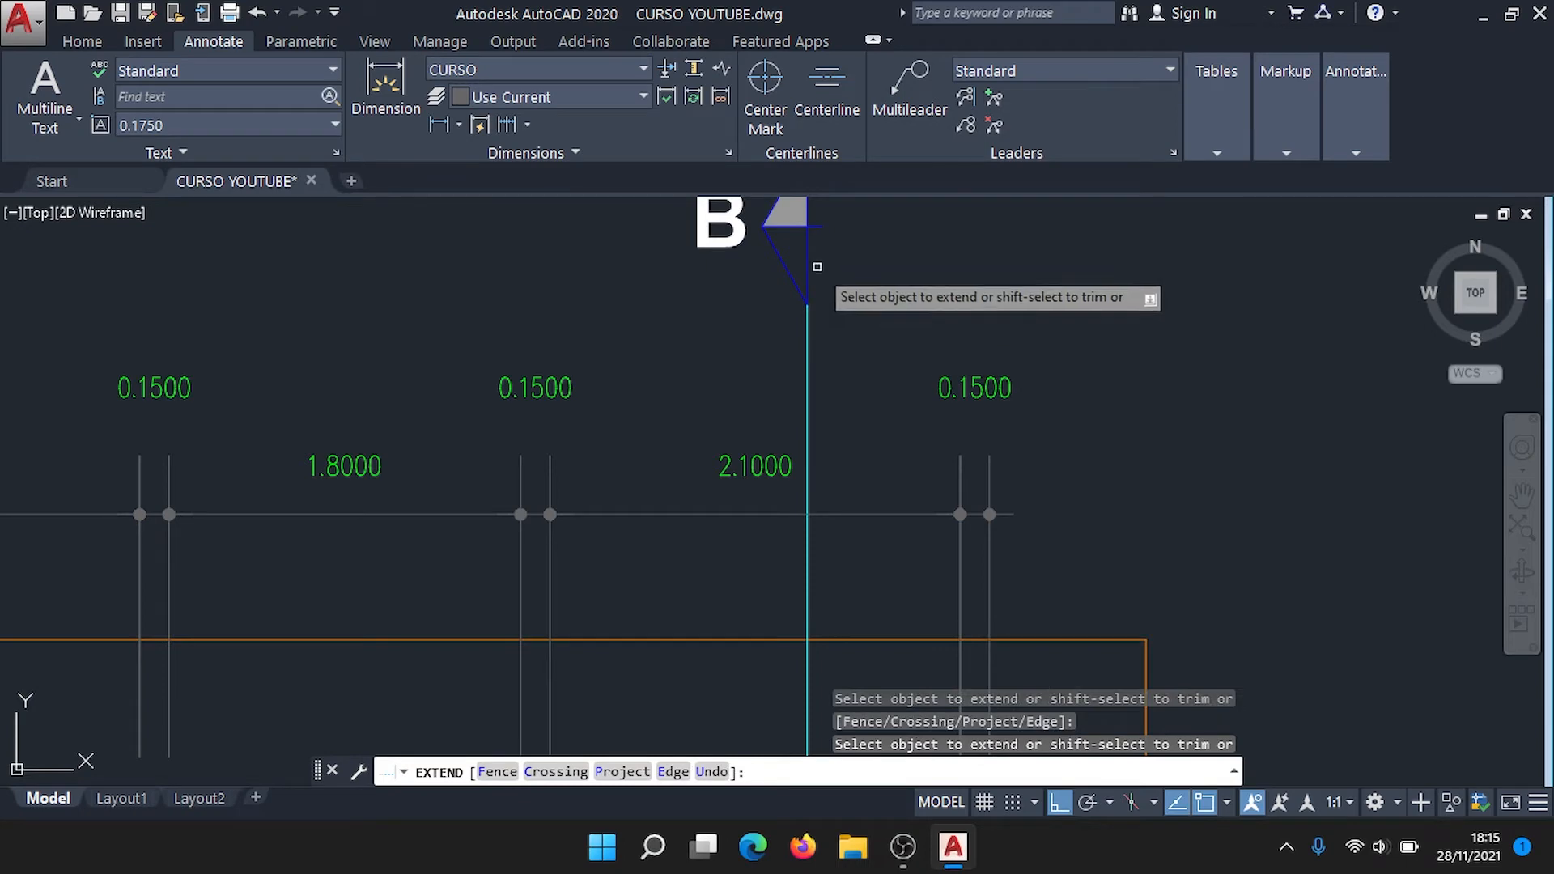
pyautogui.scroll(-2, 815, 325)
pyautogui.moveTo(825, 374); pyautogui.dragTo(901, 482, button='middle')
pyautogui.moveTo(901, 482); pyautogui.dragTo(904, 486, button='middle')
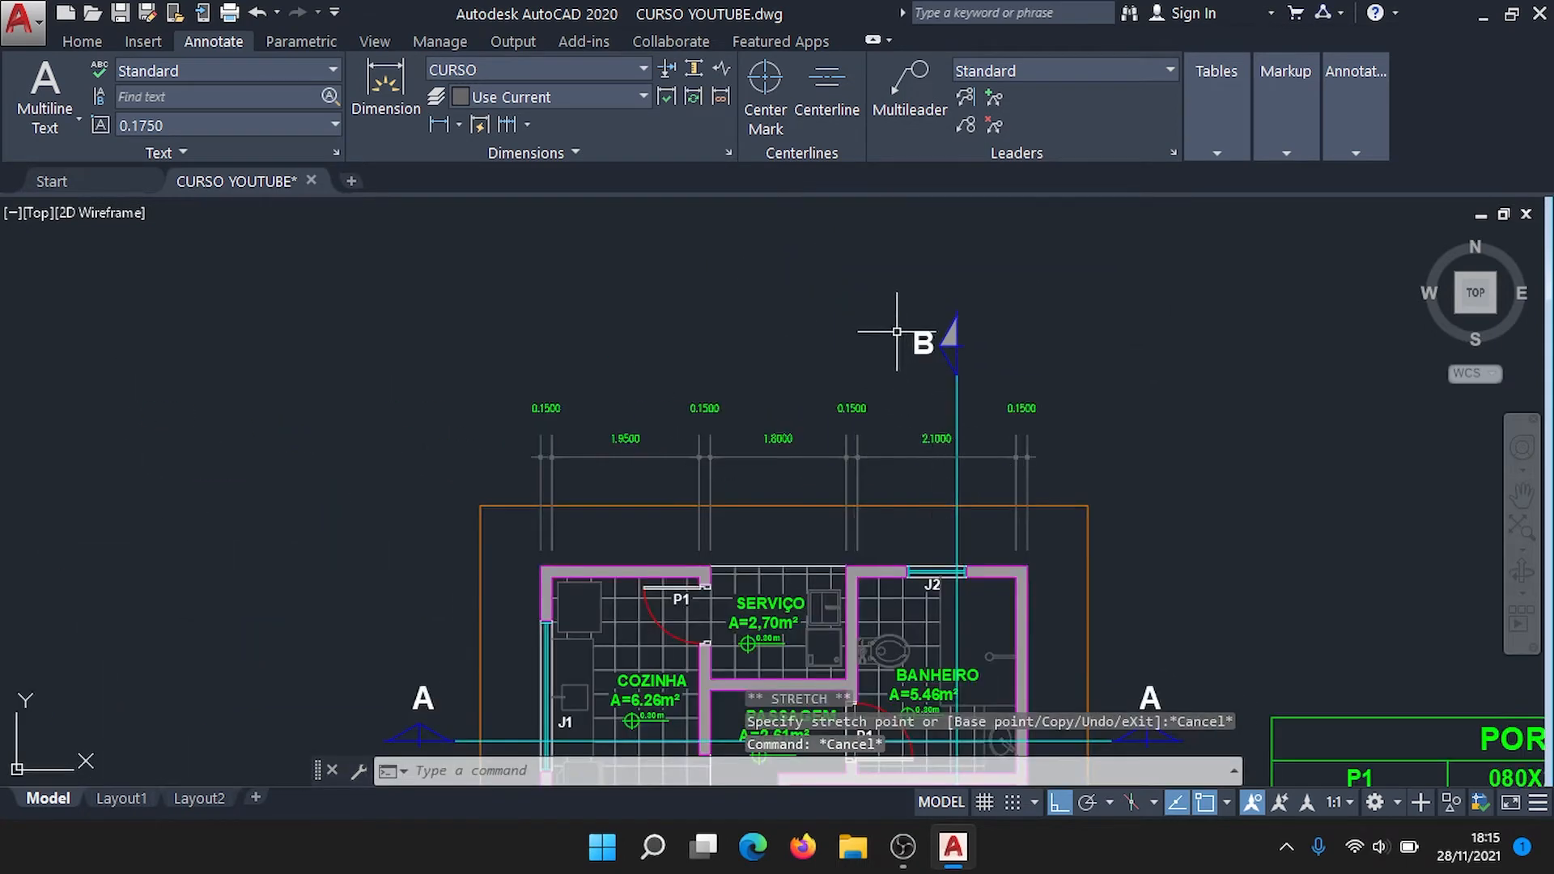
# Step: Dimension the thickness of the top wall at the bathroom's outer corner, placing the vertical dimension outside the plot outline
pyautogui.moveTo(898, 419); pyautogui.dragTo(859, 350, button='middle')
pyautogui.scroll(-2, 860, 350)
pyautogui.moveTo(863, 478)
pyautogui.mouseDown(button='middle')
pyautogui.moveTo(859, 312)
pyautogui.moveTo(812, 416)
pyautogui.moveTo(518, 362)
pyautogui.mouseUp(button='middle')
pyautogui.scroll(2, 946, 451)
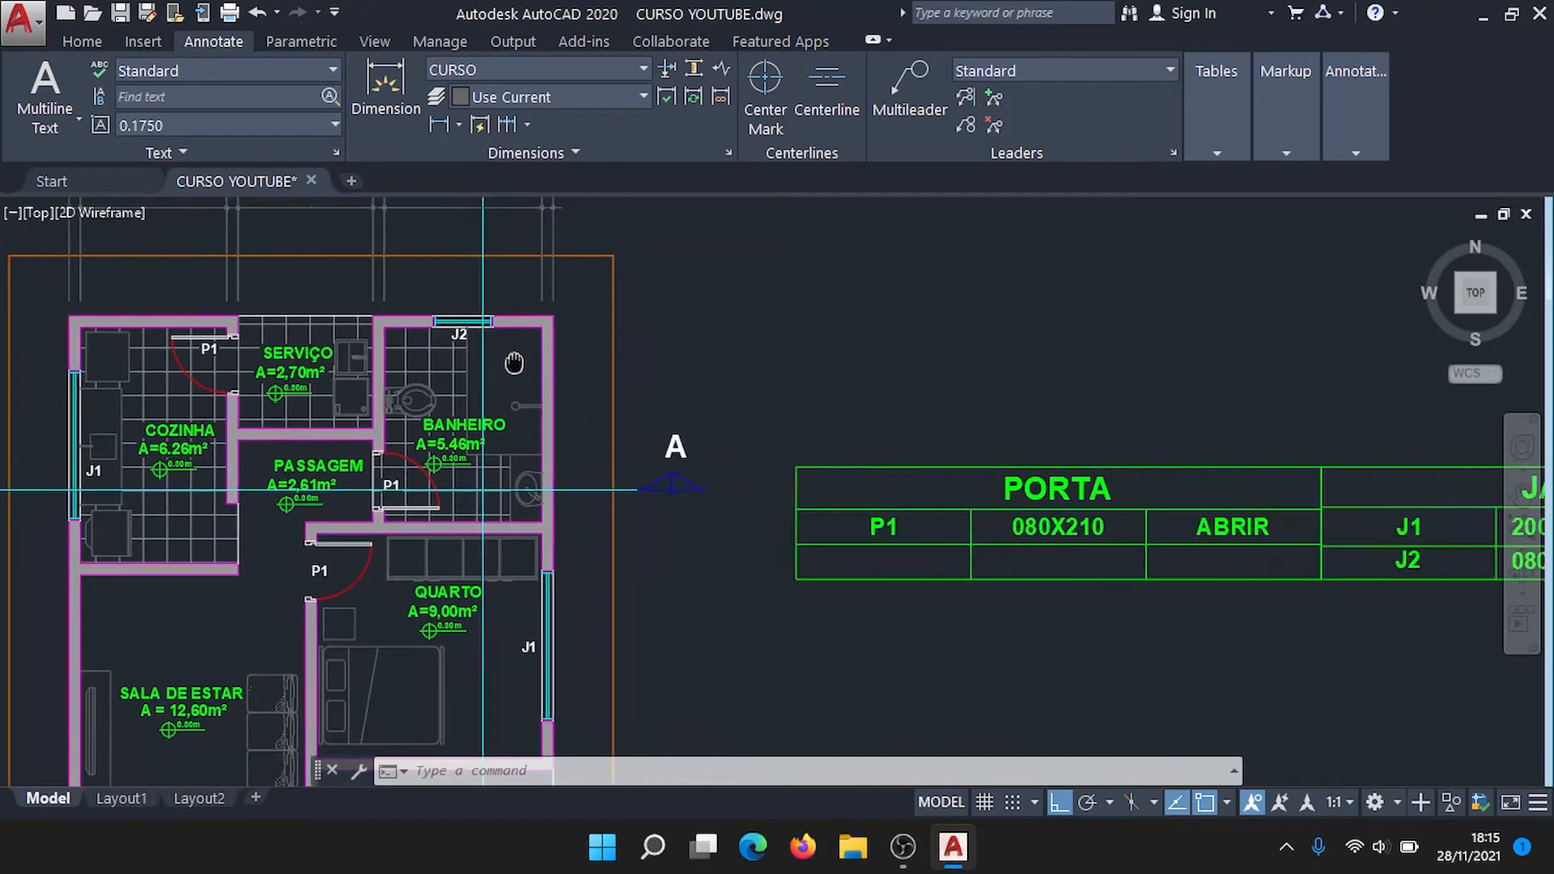
pyautogui.click(376, 76)
pyautogui.scroll(6, 550, 322)
pyautogui.scroll(4, 560, 324)
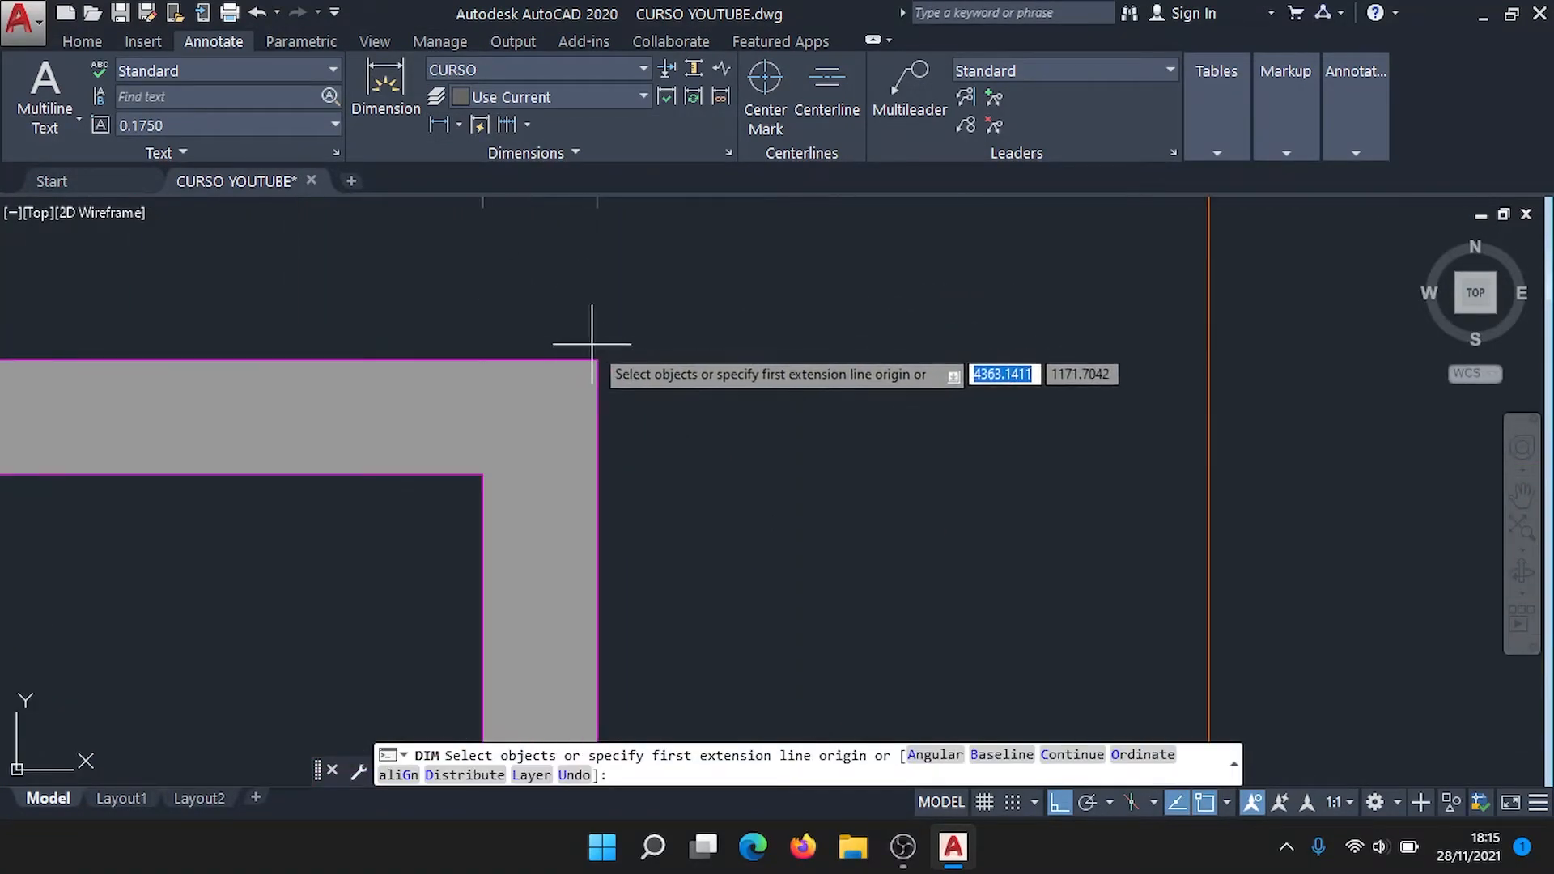
pyautogui.click(599, 358)
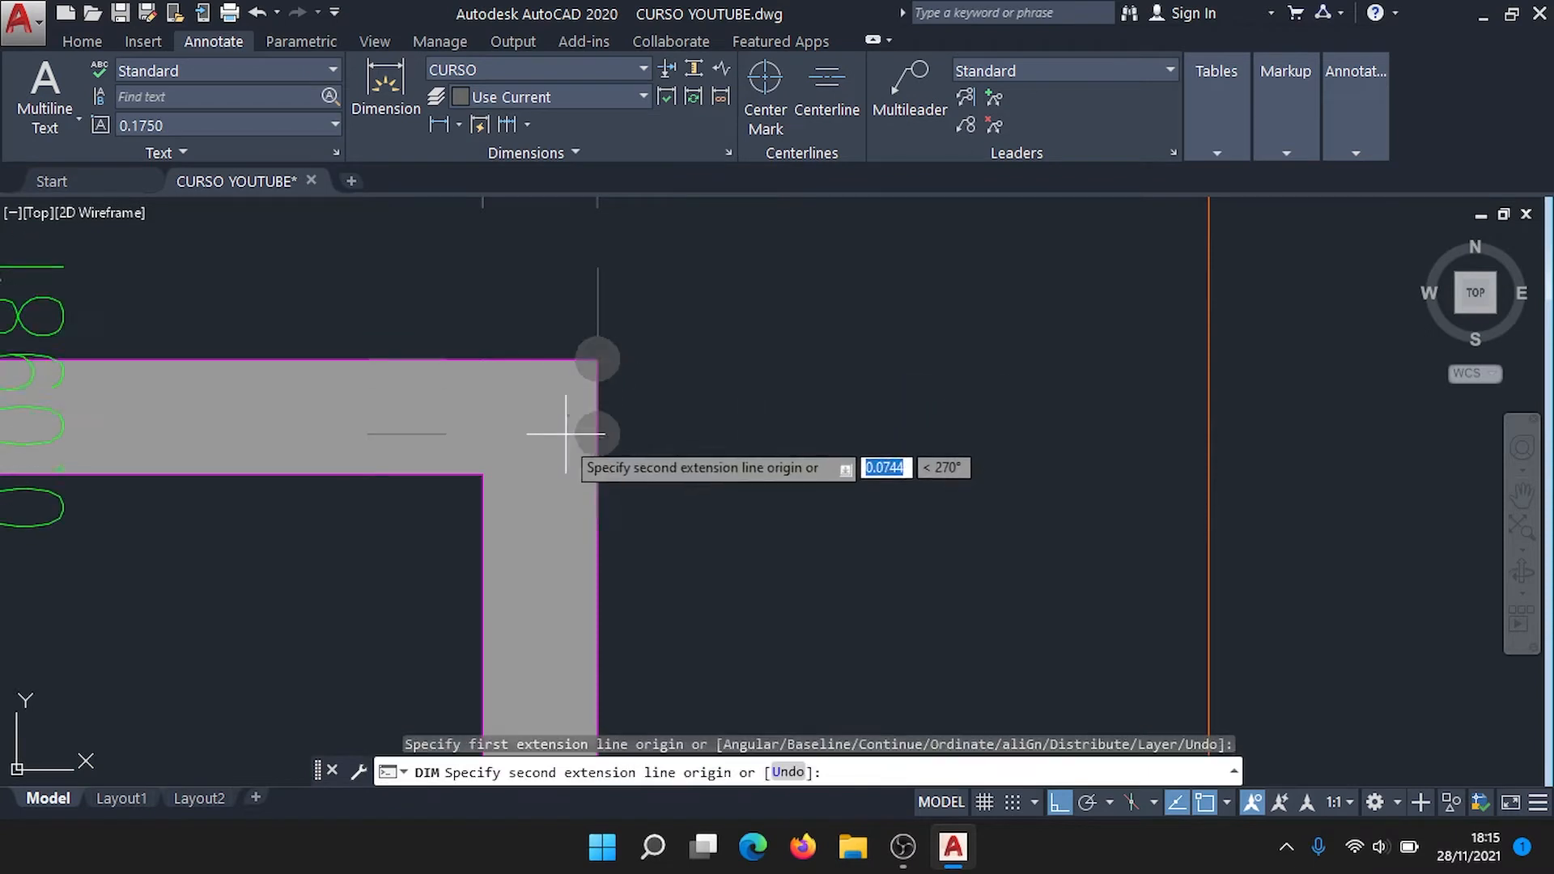
pyautogui.click(483, 475)
pyautogui.scroll(-3, 763, 464)
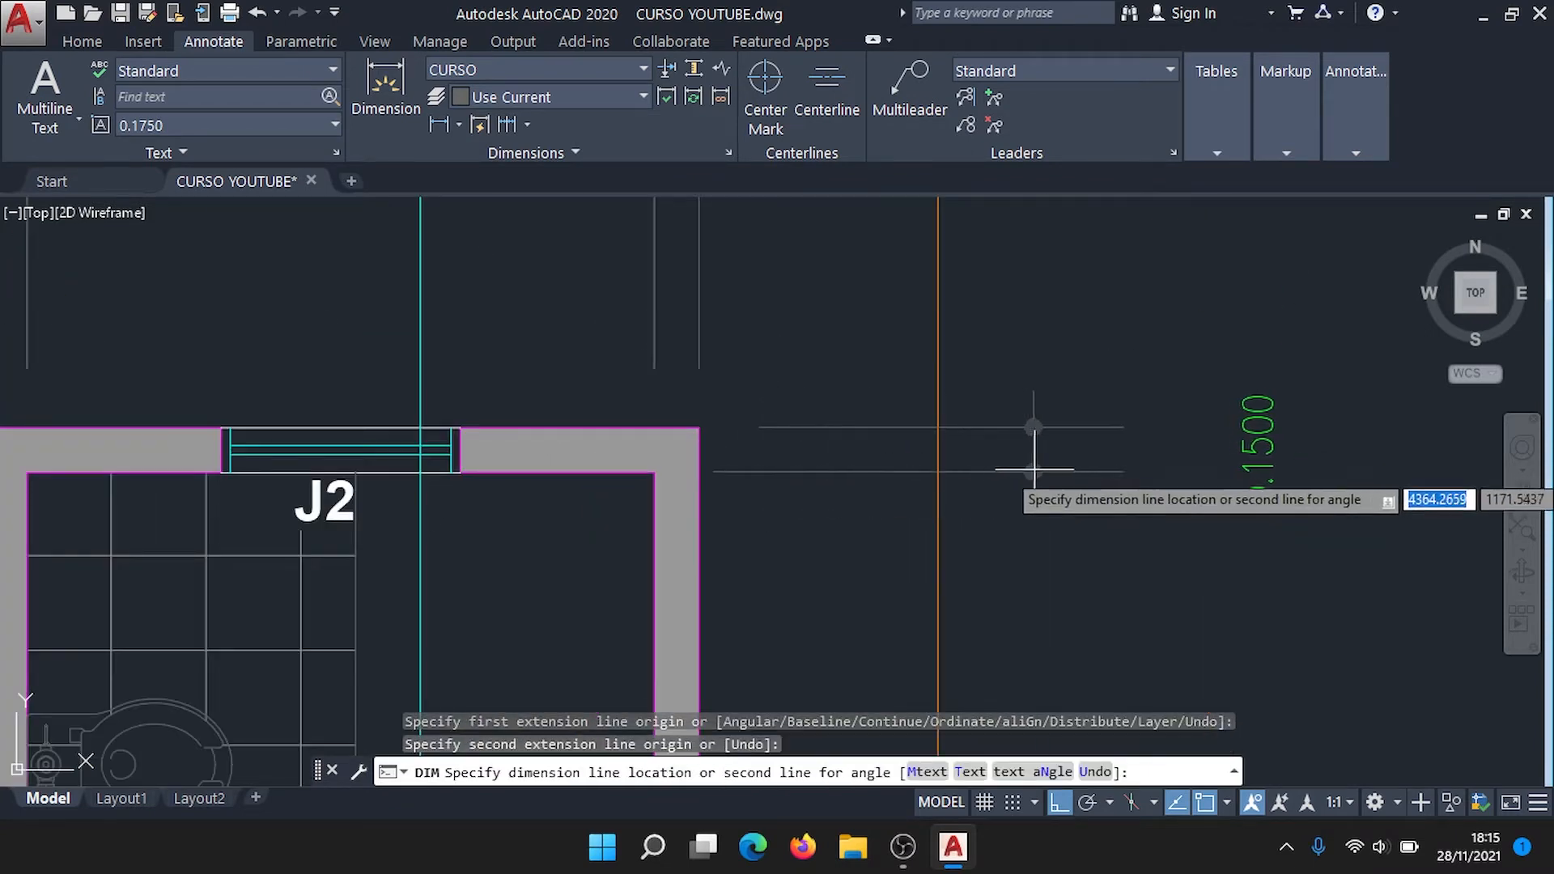
pyautogui.click(1068, 470)
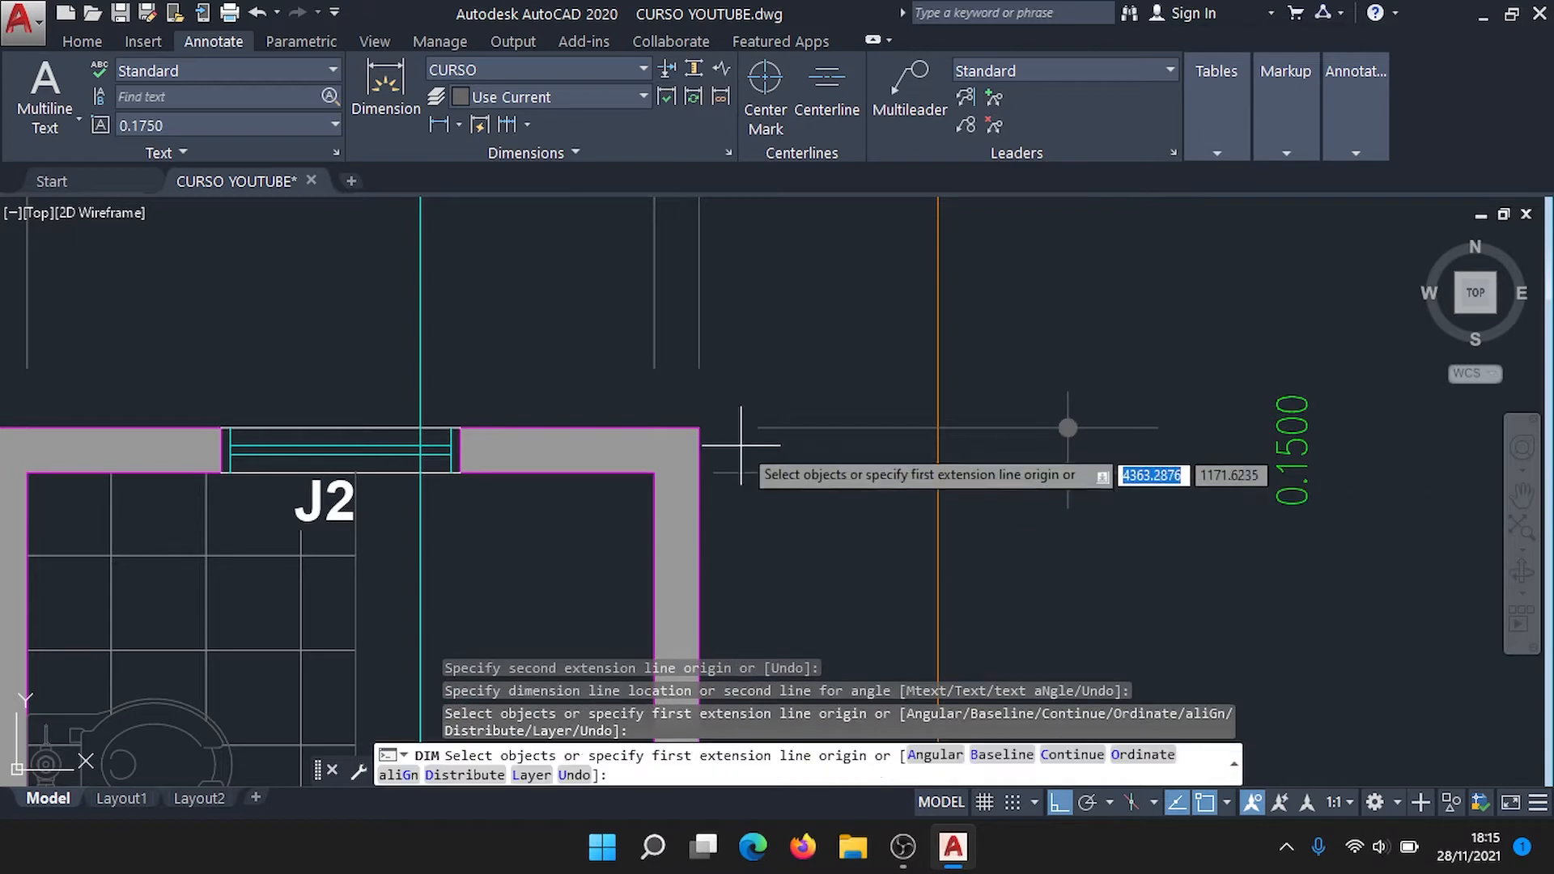
pyautogui.press('Escape')
# Step: Stretch the top wall-thickness dimension's inner-corner origin horizontally to the outer face of the bathroom's side wall
pyautogui.click(784, 417)
pyautogui.click(751, 476)
pyautogui.scroll(2, 753, 469)
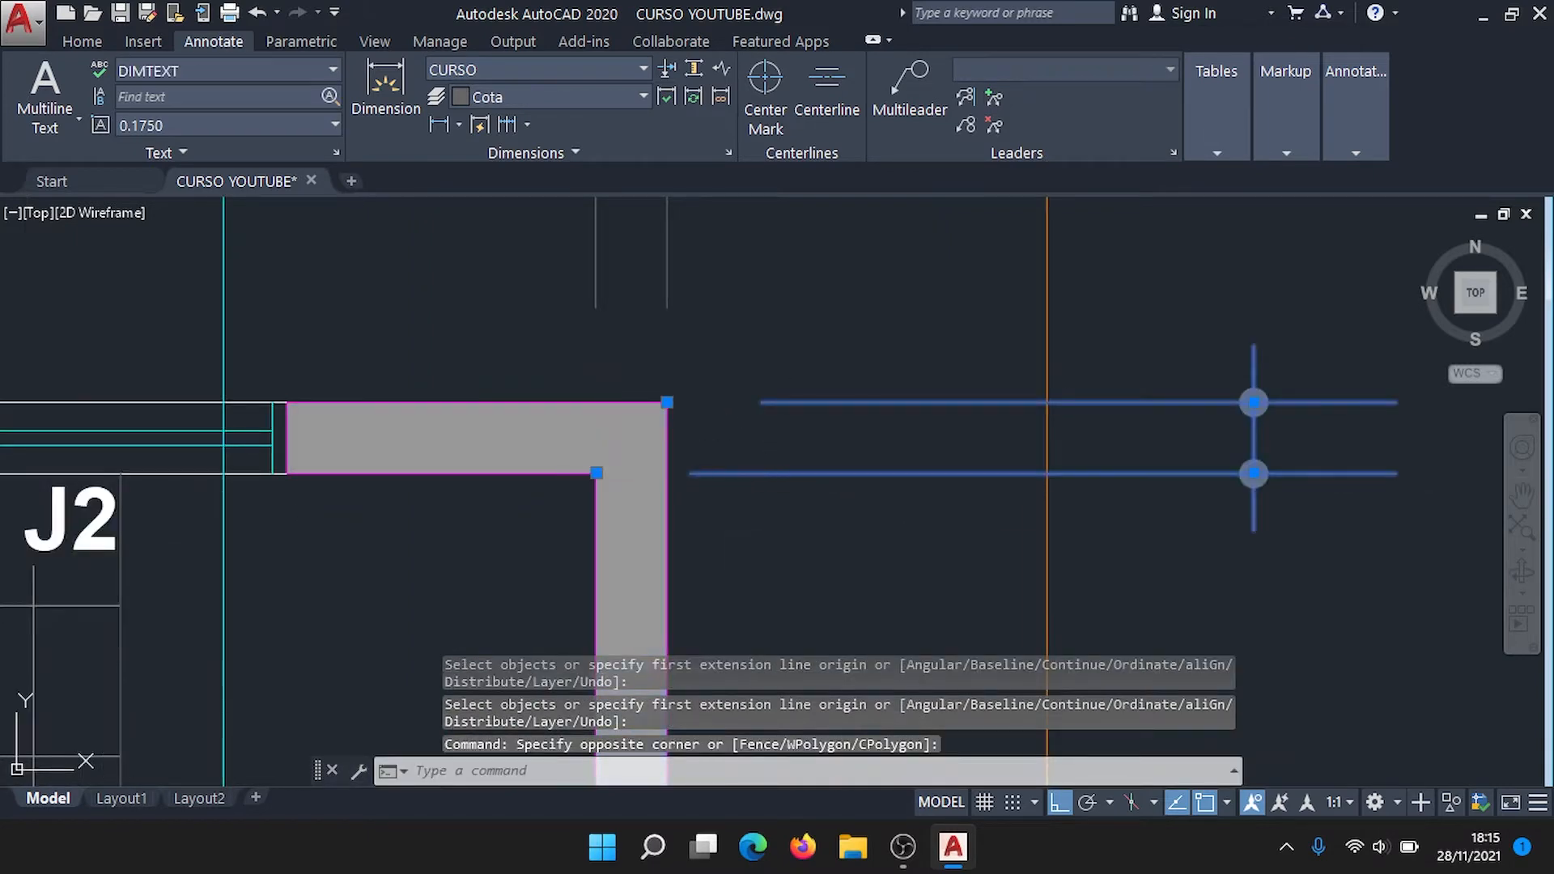
pyautogui.click(597, 472)
pyautogui.click(680, 462)
pyautogui.press('Escape')
# Step: Continue the vertical dimension chain along the bathroom's inner length and the thickness of the BANHEIRO–QUARTO wall
pyautogui.scroll(-3, 930, 434)
pyautogui.moveTo(932, 495)
pyautogui.mouseDown(button='middle')
pyautogui.moveTo(837, 443)
pyautogui.moveTo(832, 423)
pyautogui.mouseUp(button='middle')
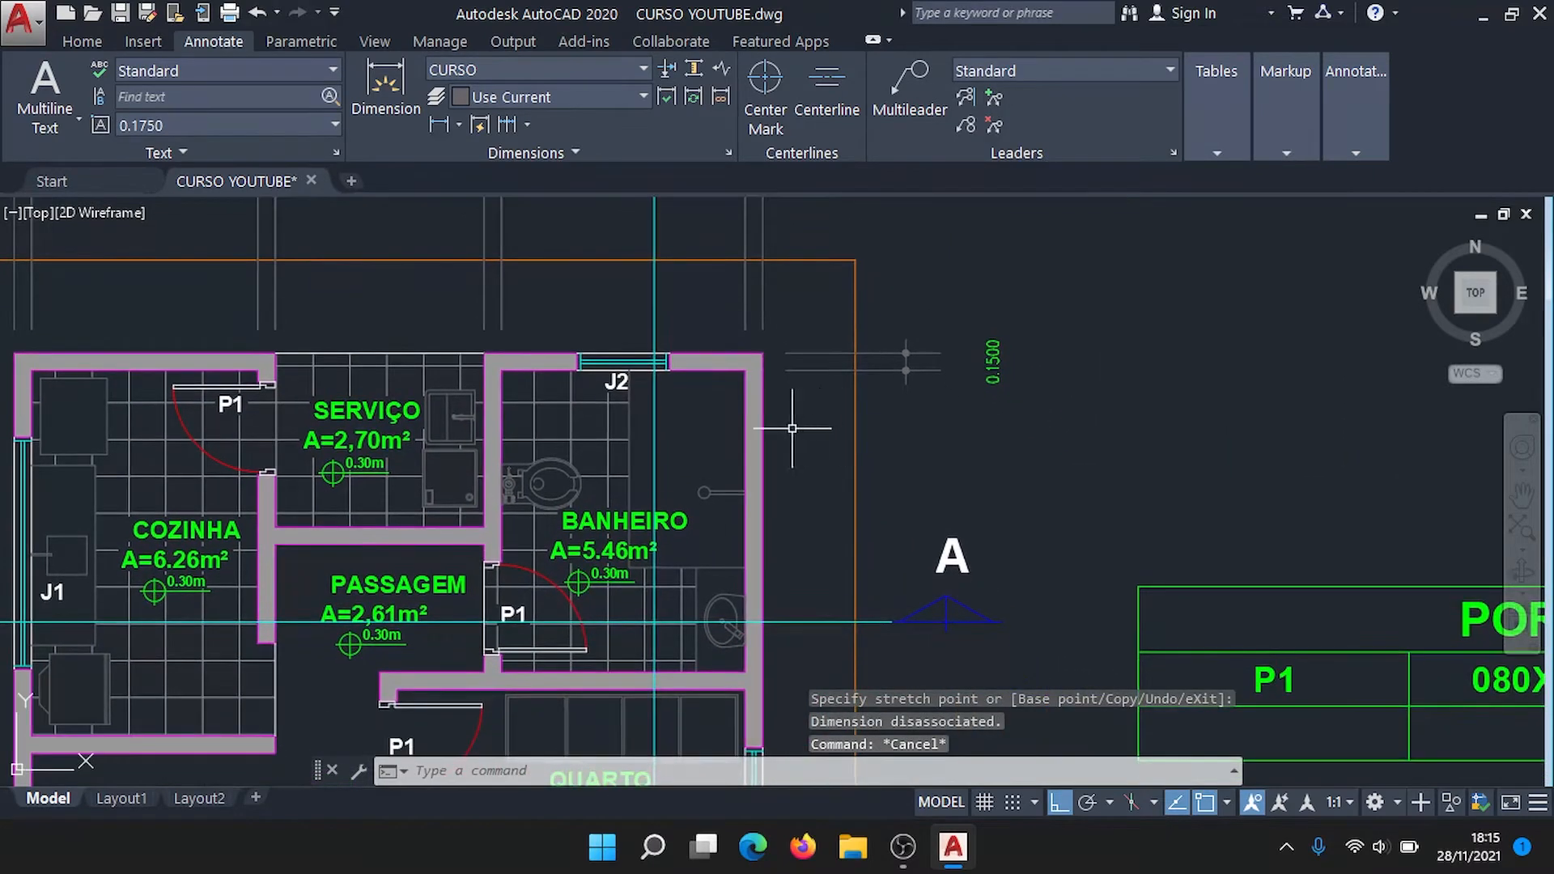
pyautogui.click(507, 125)
pyautogui.moveTo(790, 652); pyautogui.dragTo(758, 453, button='middle')
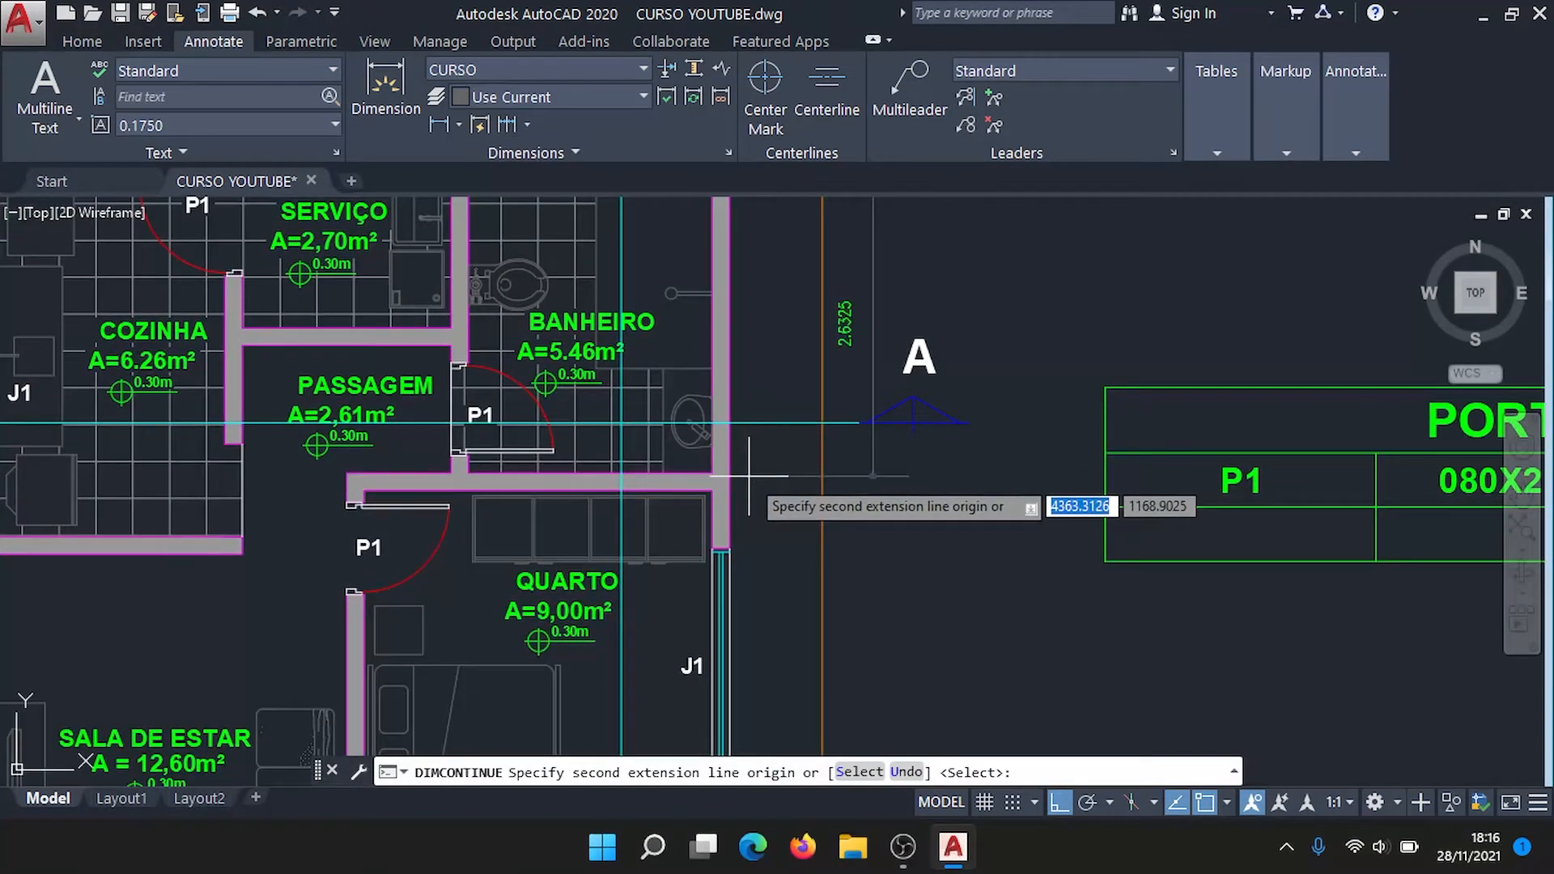
pyautogui.scroll(2, 751, 476)
pyautogui.scroll(4, 739, 478)
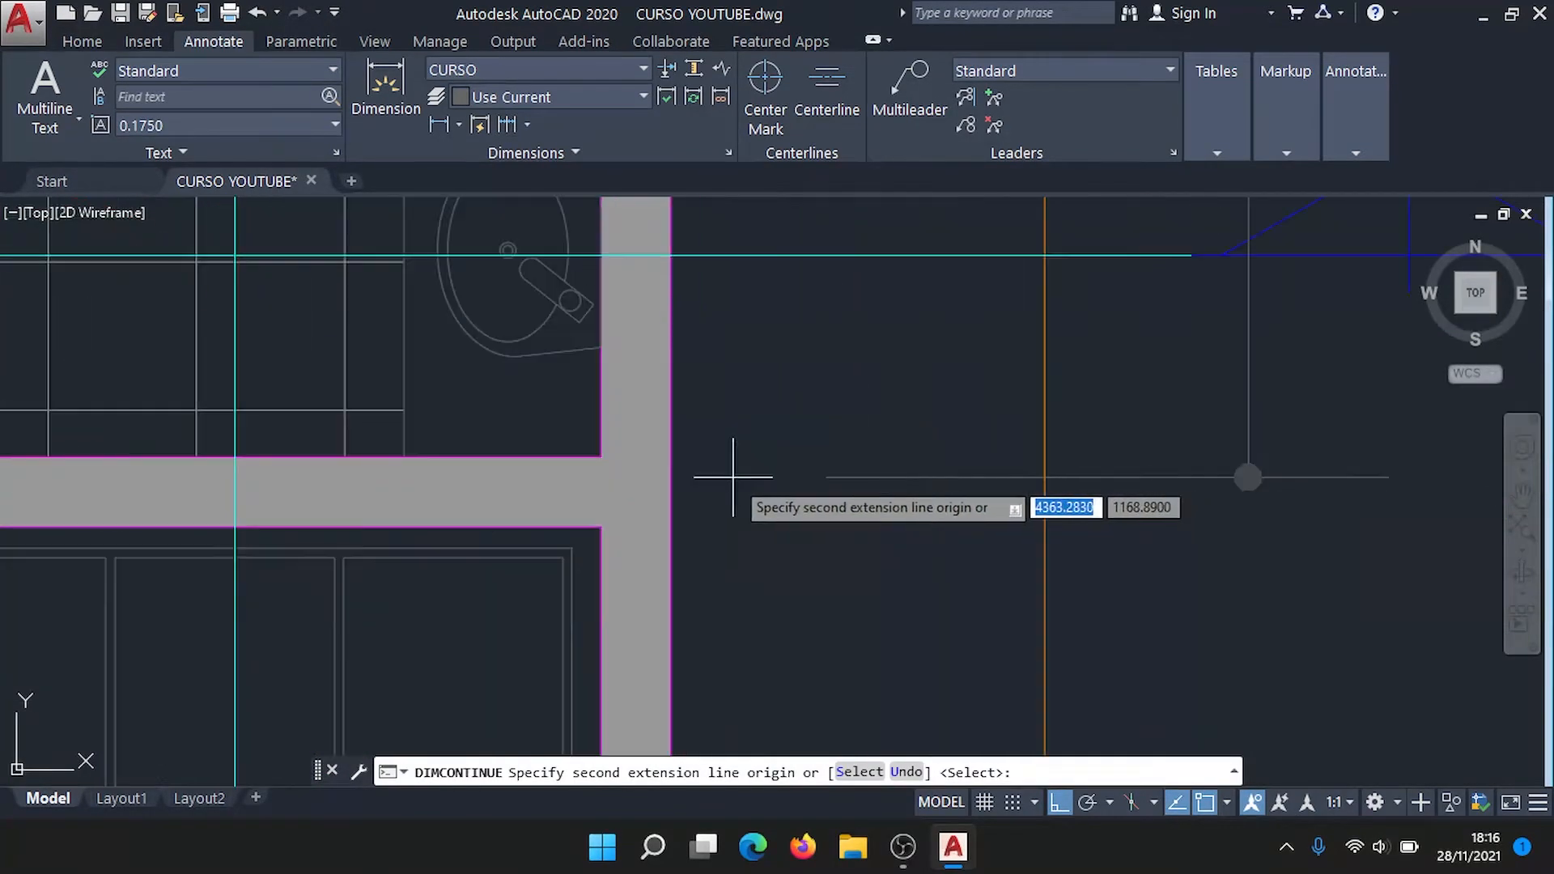
pyautogui.click(604, 456)
pyautogui.click(601, 533)
# Step: Continue the vertical chain along the QUARTO's inner length and the thickness of the wall between QUARTO and TERRAÇO
pyautogui.scroll(-6, 600, 536)
pyautogui.moveTo(603, 577); pyautogui.dragTo(646, 333, button='middle')
pyautogui.scroll(6, 649, 587)
pyautogui.click(613, 684)
pyautogui.moveTo(612, 684); pyautogui.dragTo(633, 428, button='middle')
pyautogui.click(657, 469)
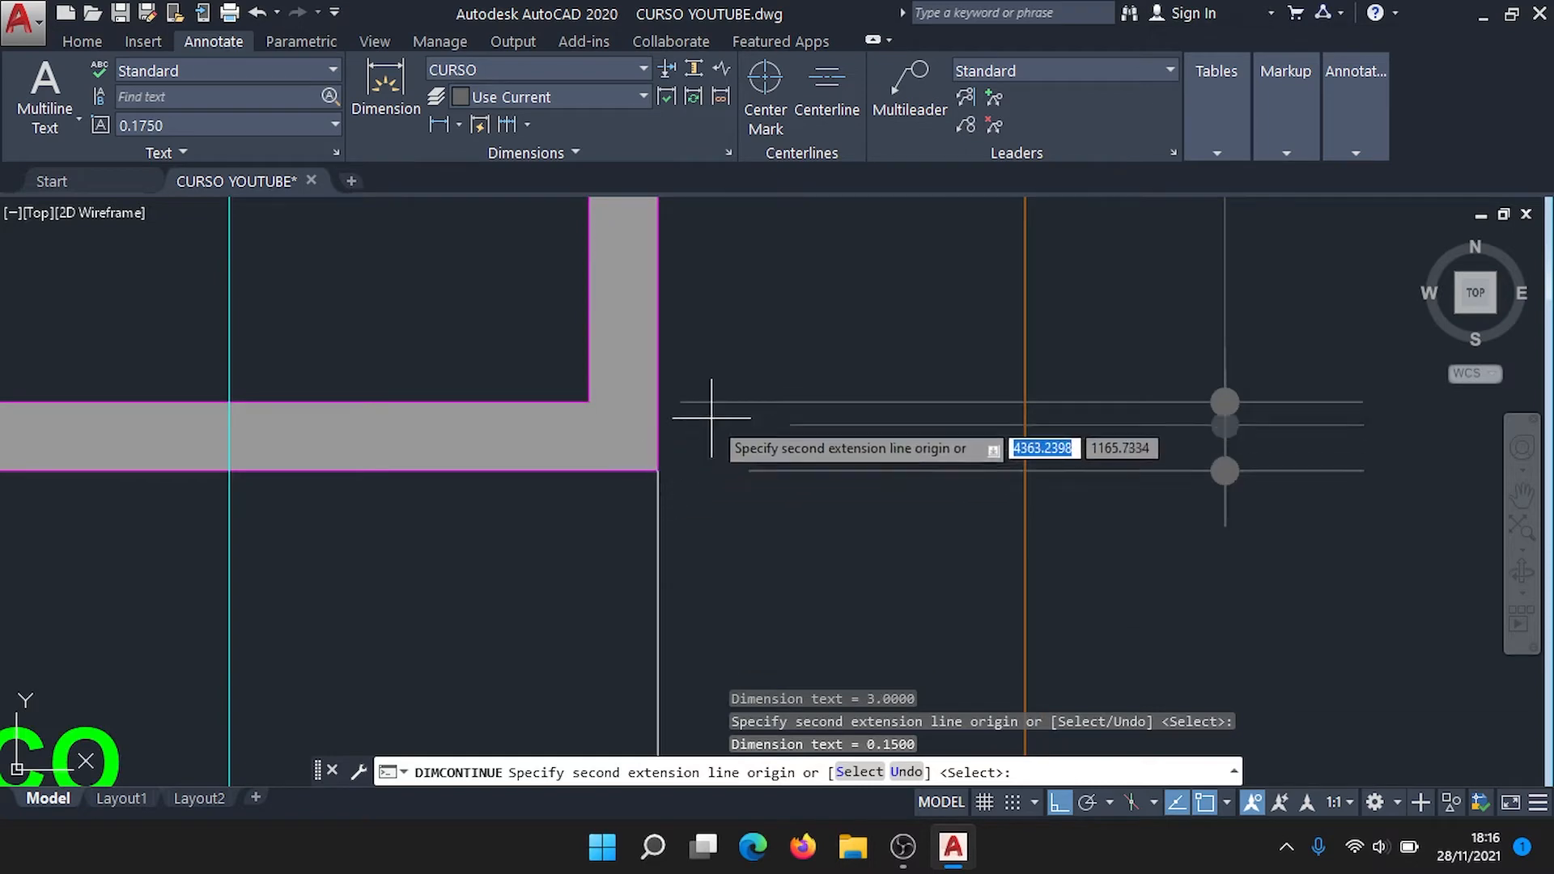
# Step: Continue the vertical chain along the TERRAÇO's open side and the thickness of its end wall, ending the chain there
pyautogui.scroll(-5, 694, 517)
pyautogui.scroll(5, 706, 589)
pyautogui.moveTo(706, 589); pyautogui.dragTo(705, 489, button='middle')
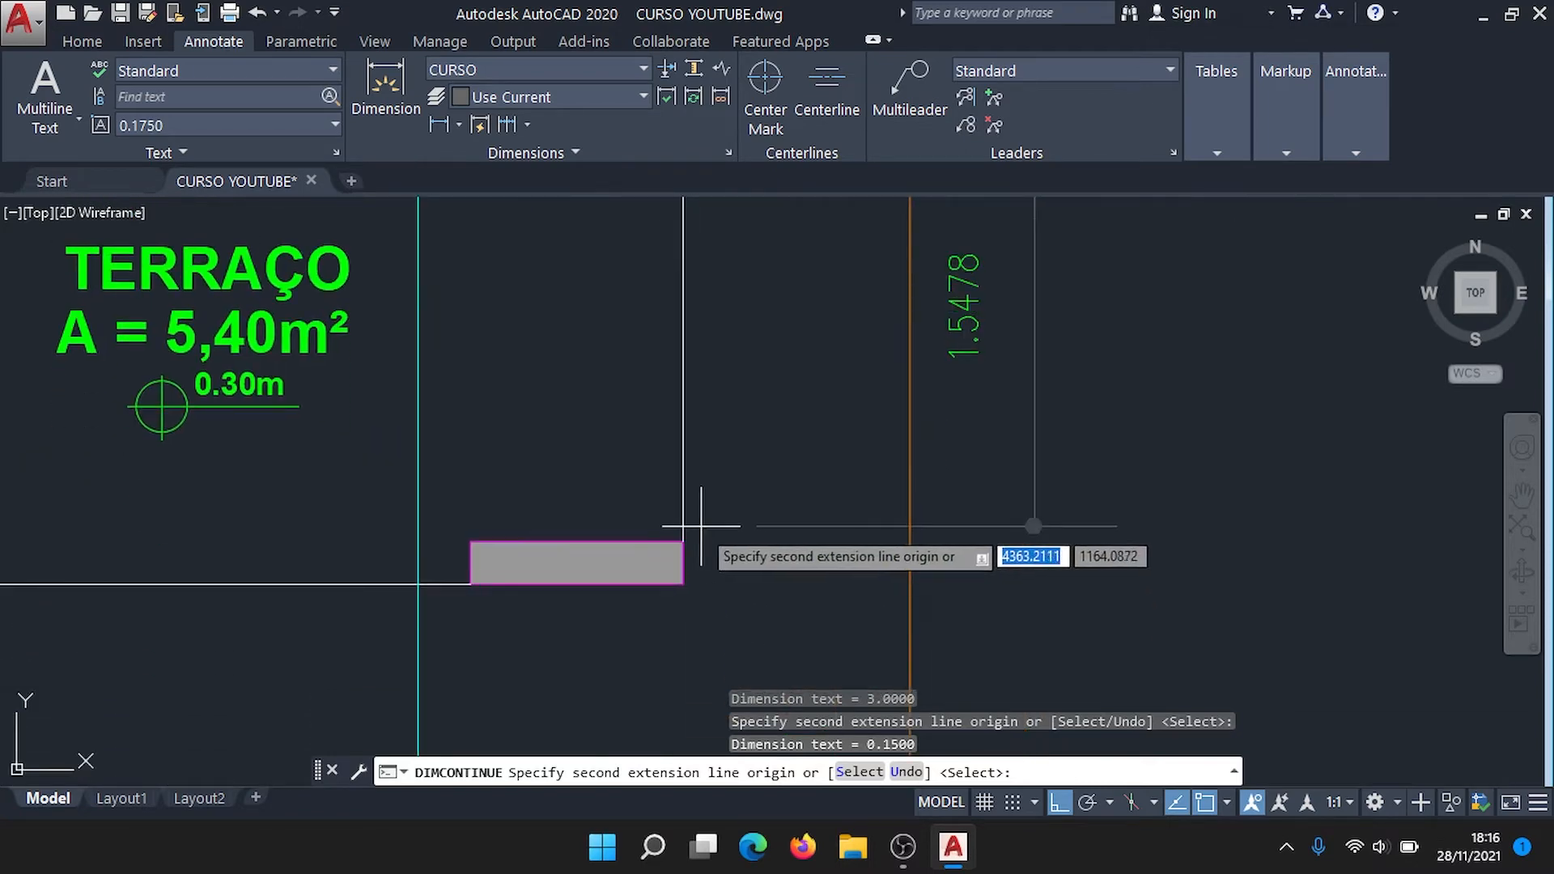
pyautogui.click(683, 583)
pyautogui.click(683, 583)
pyautogui.press('Escape')
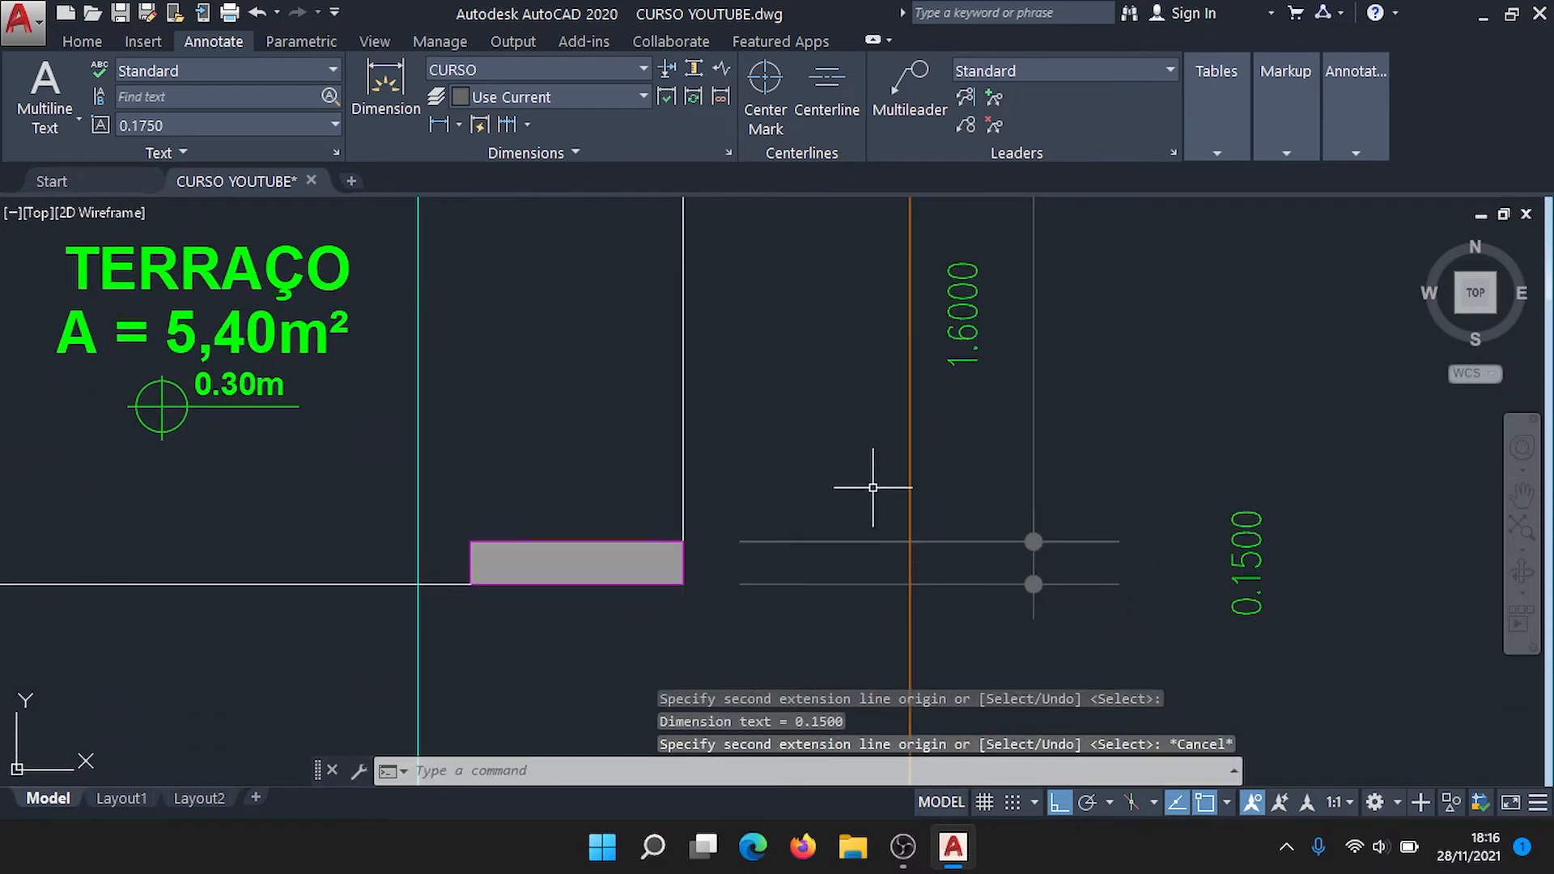
# Step: Stretch both origins of the BANHEIRO–QUARTO wall-thickness dimension horizontally to the outer face of the side wall
pyautogui.scroll(-3, 880, 480)
pyautogui.scroll(-2, 900, 356)
pyautogui.moveTo(906, 343); pyautogui.dragTo(829, 709, button='middle')
pyautogui.scroll(-2, 835, 565)
pyautogui.scroll(6, 804, 388)
pyautogui.moveTo(795, 540)
pyautogui.mouseDown(button='middle')
pyautogui.moveTo(848, 224)
pyautogui.moveTo(832, 510)
pyautogui.moveTo(860, 396)
pyautogui.mouseUp(button='middle')
pyautogui.scroll(4, 860, 396)
pyautogui.click(866, 459)
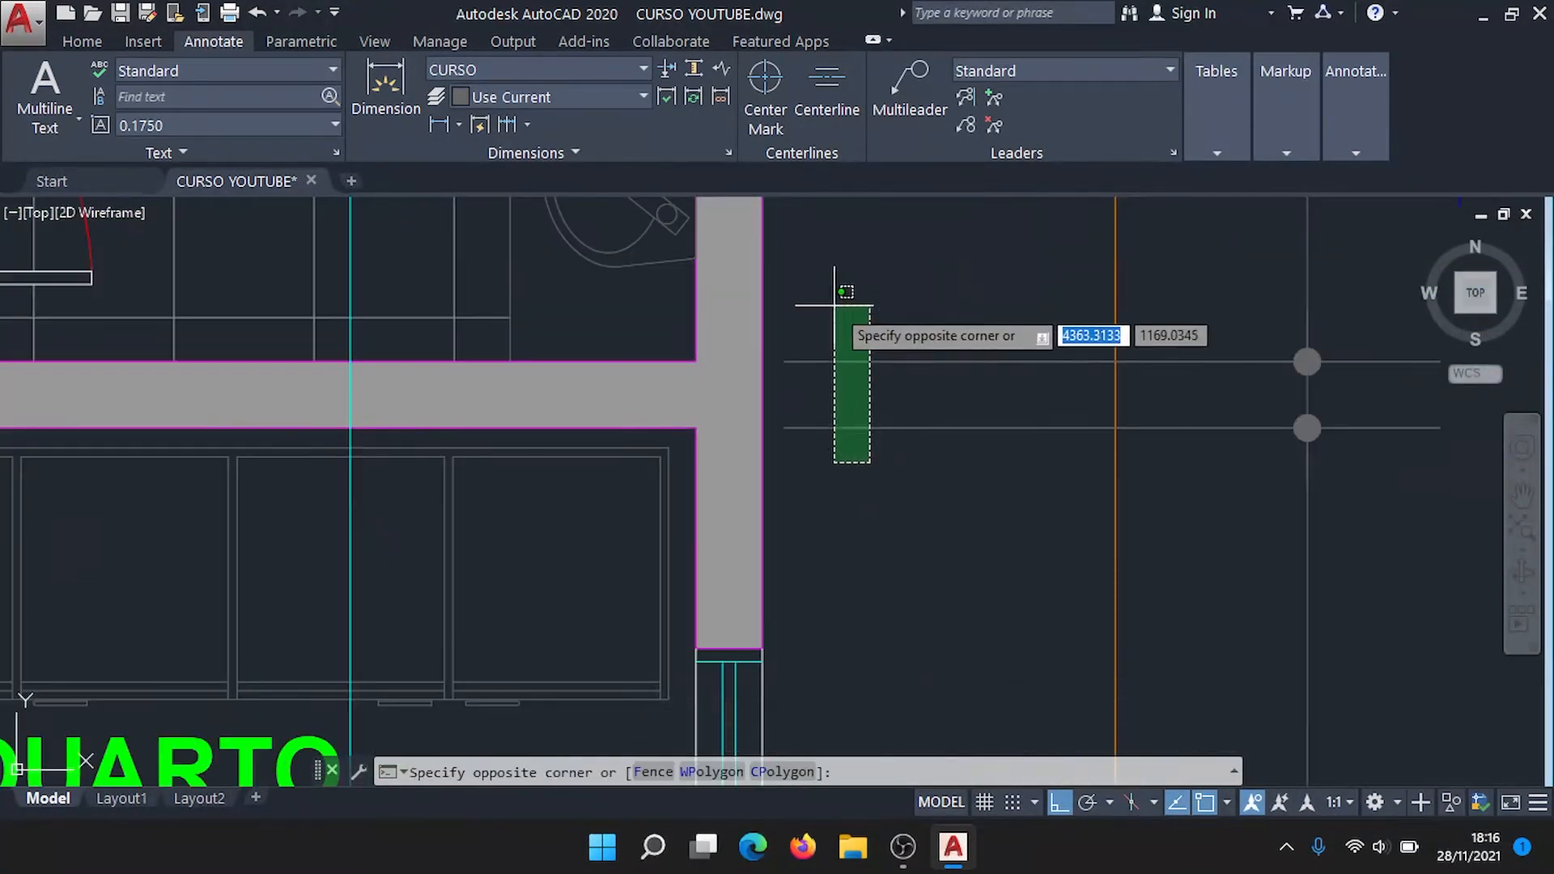
pyautogui.click(818, 305)
pyautogui.scroll(2, 818, 305)
pyautogui.click(773, 320)
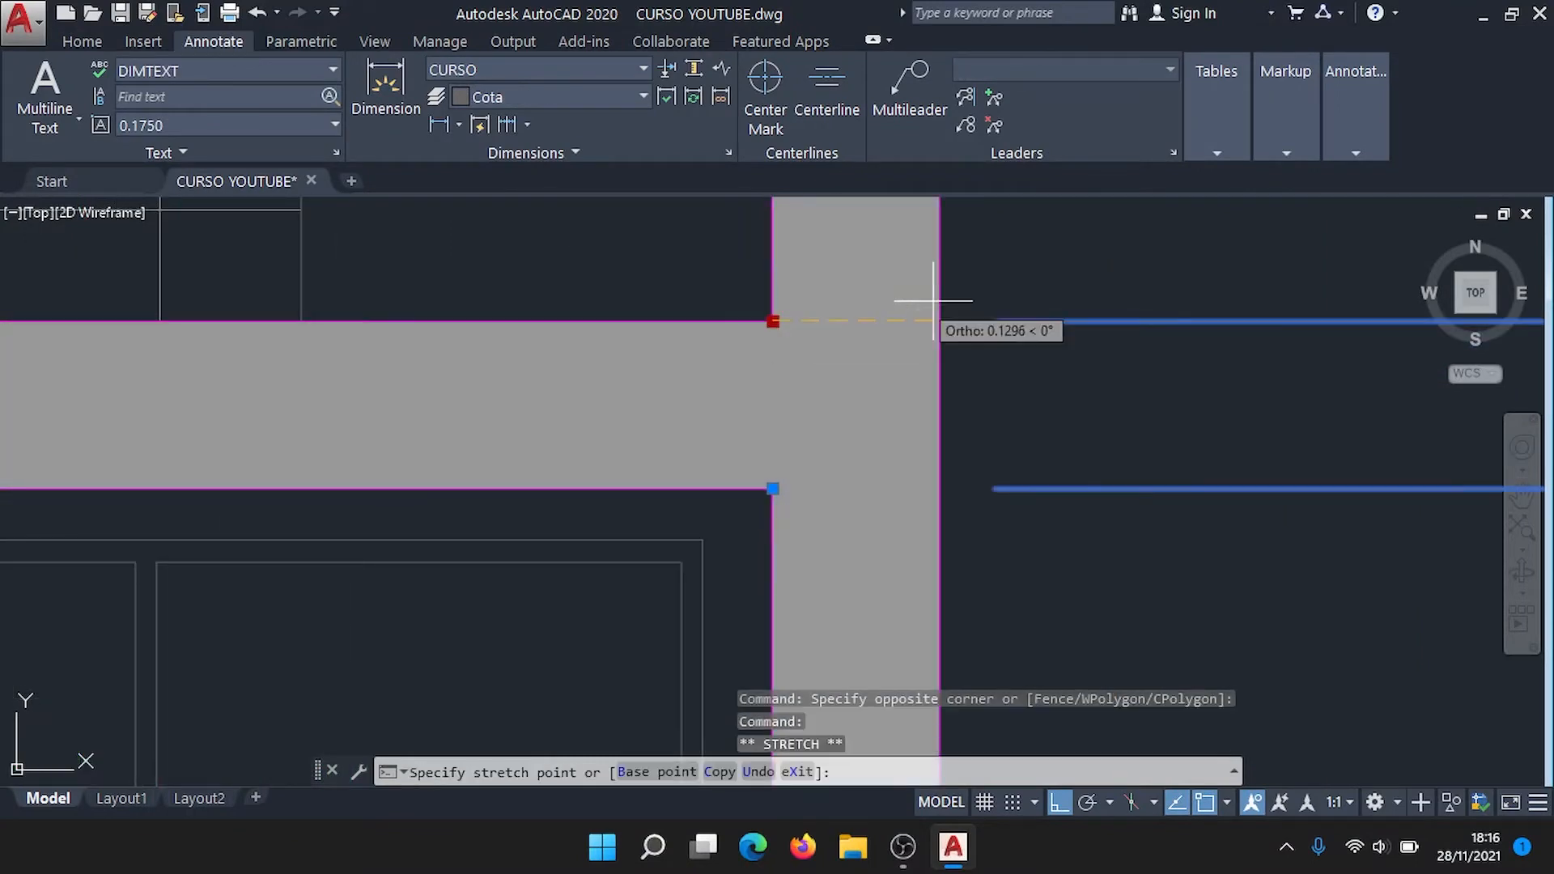
pyautogui.click(945, 321)
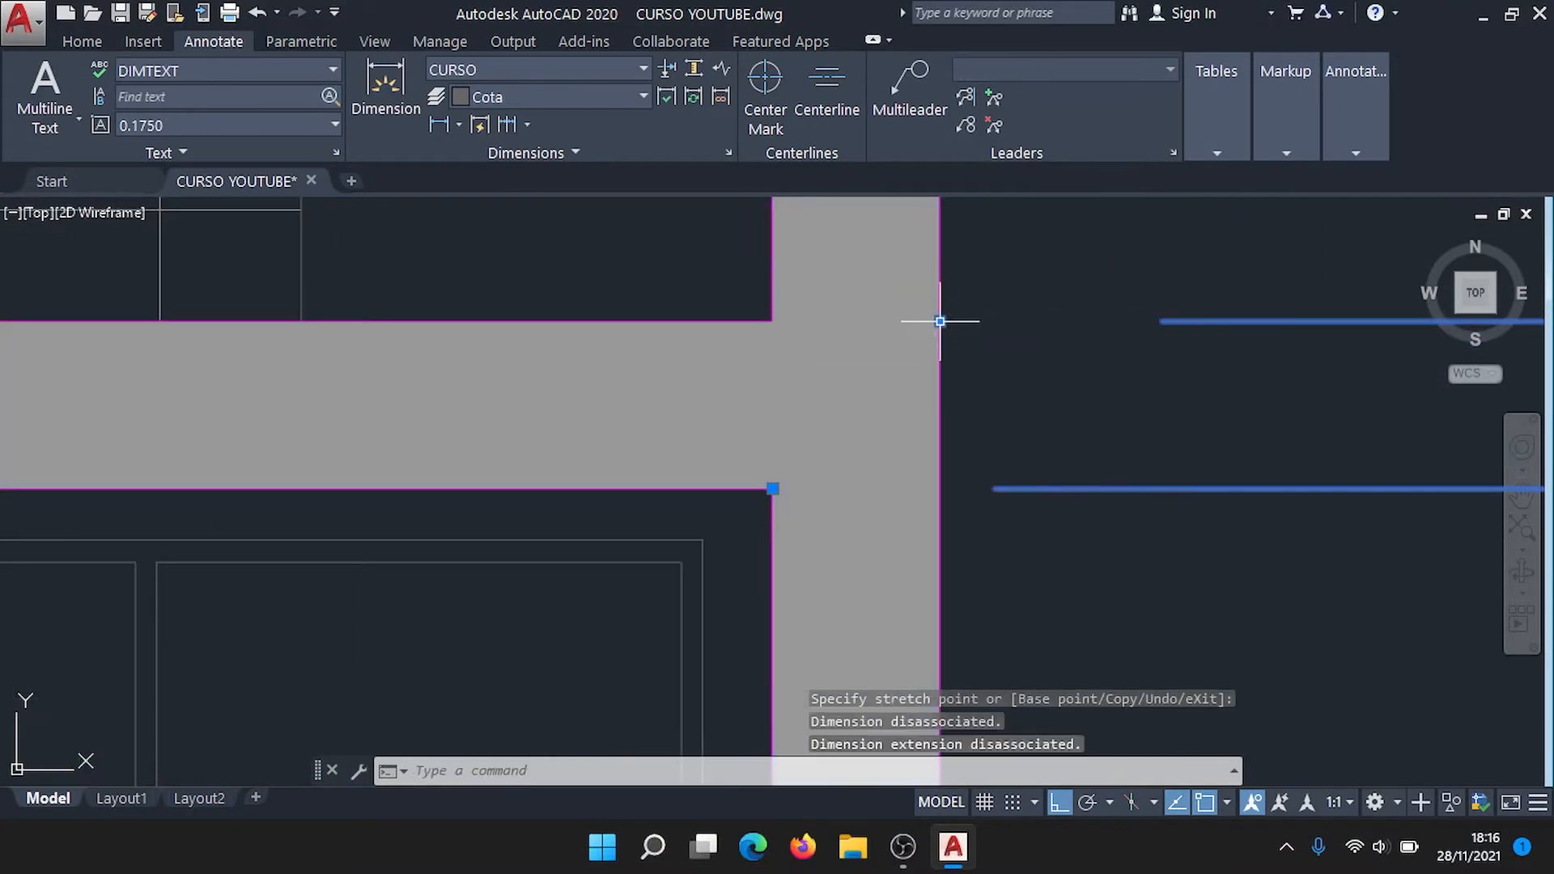
pyautogui.click(776, 490)
pyautogui.click(937, 488)
# Step: Stretch the QUARTO inner-corner origin of the QUARTO–TERRAÇO wall-thickness dimension horizontally to the outer wall face
pyautogui.scroll(-5, 937, 488)
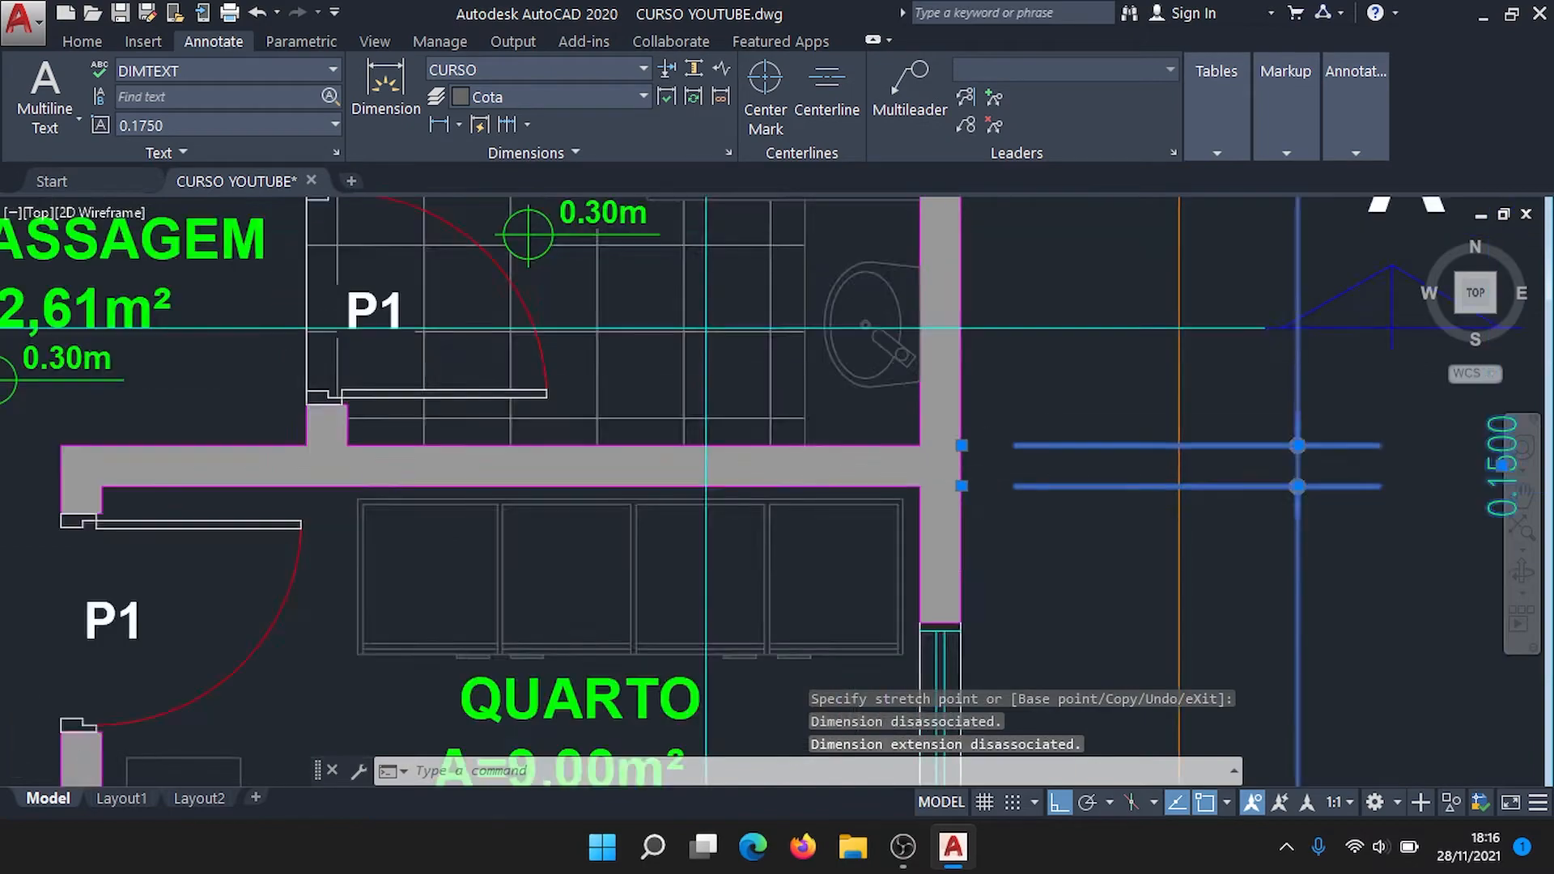
pyautogui.scroll(3, 1084, 394)
pyautogui.scroll(-4, 964, 518)
pyautogui.scroll(6, 959, 498)
pyautogui.scroll(2, 919, 499)
pyautogui.click(578, 446)
pyautogui.press('Escape')
pyautogui.click(740, 444)
pyautogui.click(616, 440)
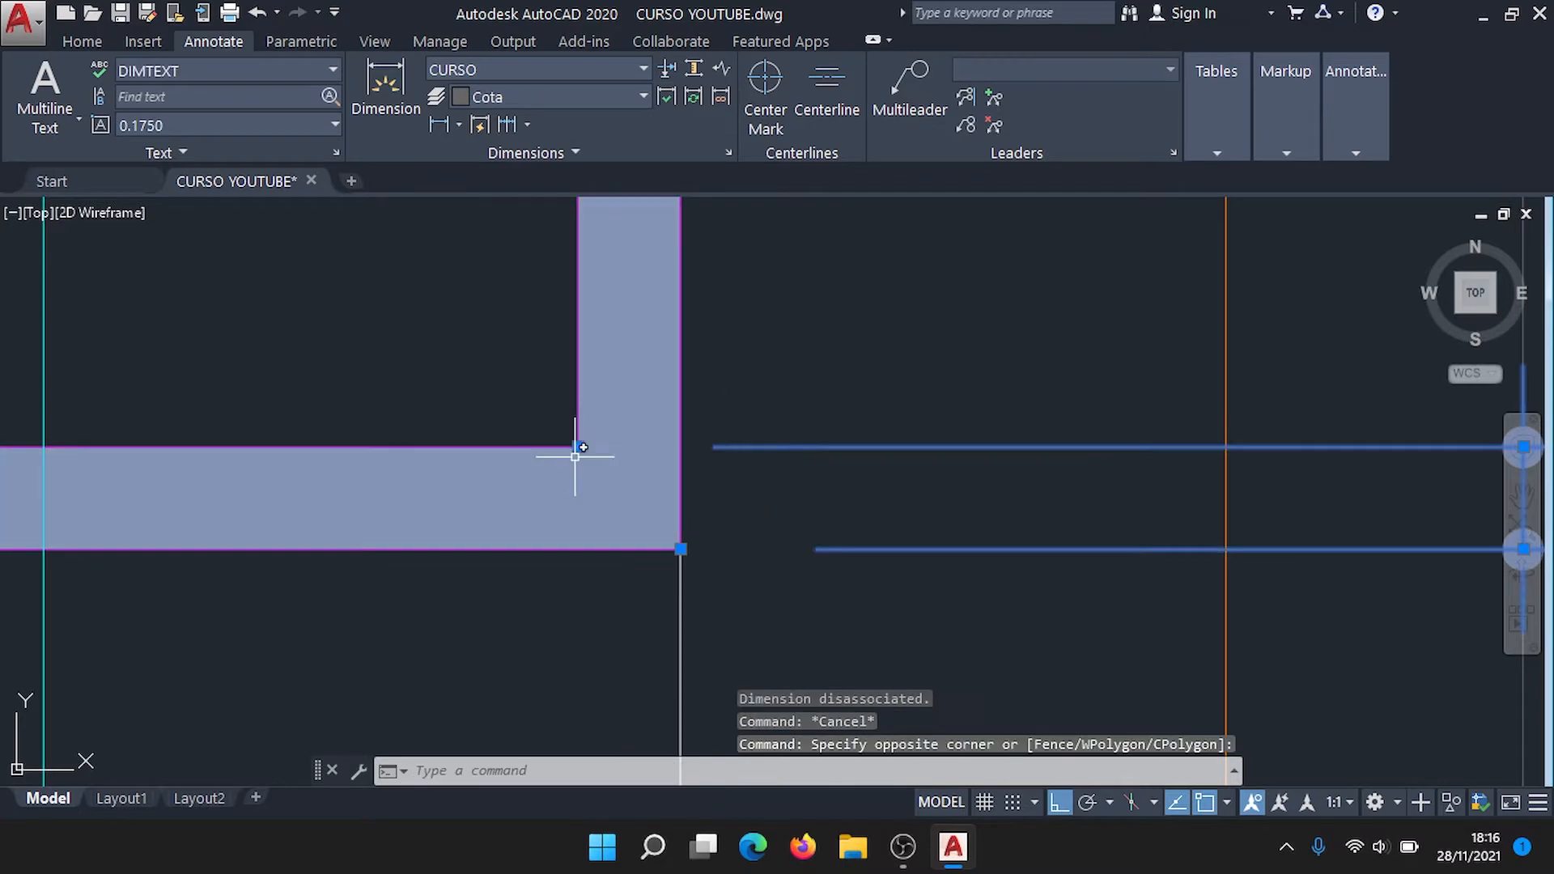
pyautogui.click(578, 447)
pyautogui.click(684, 444)
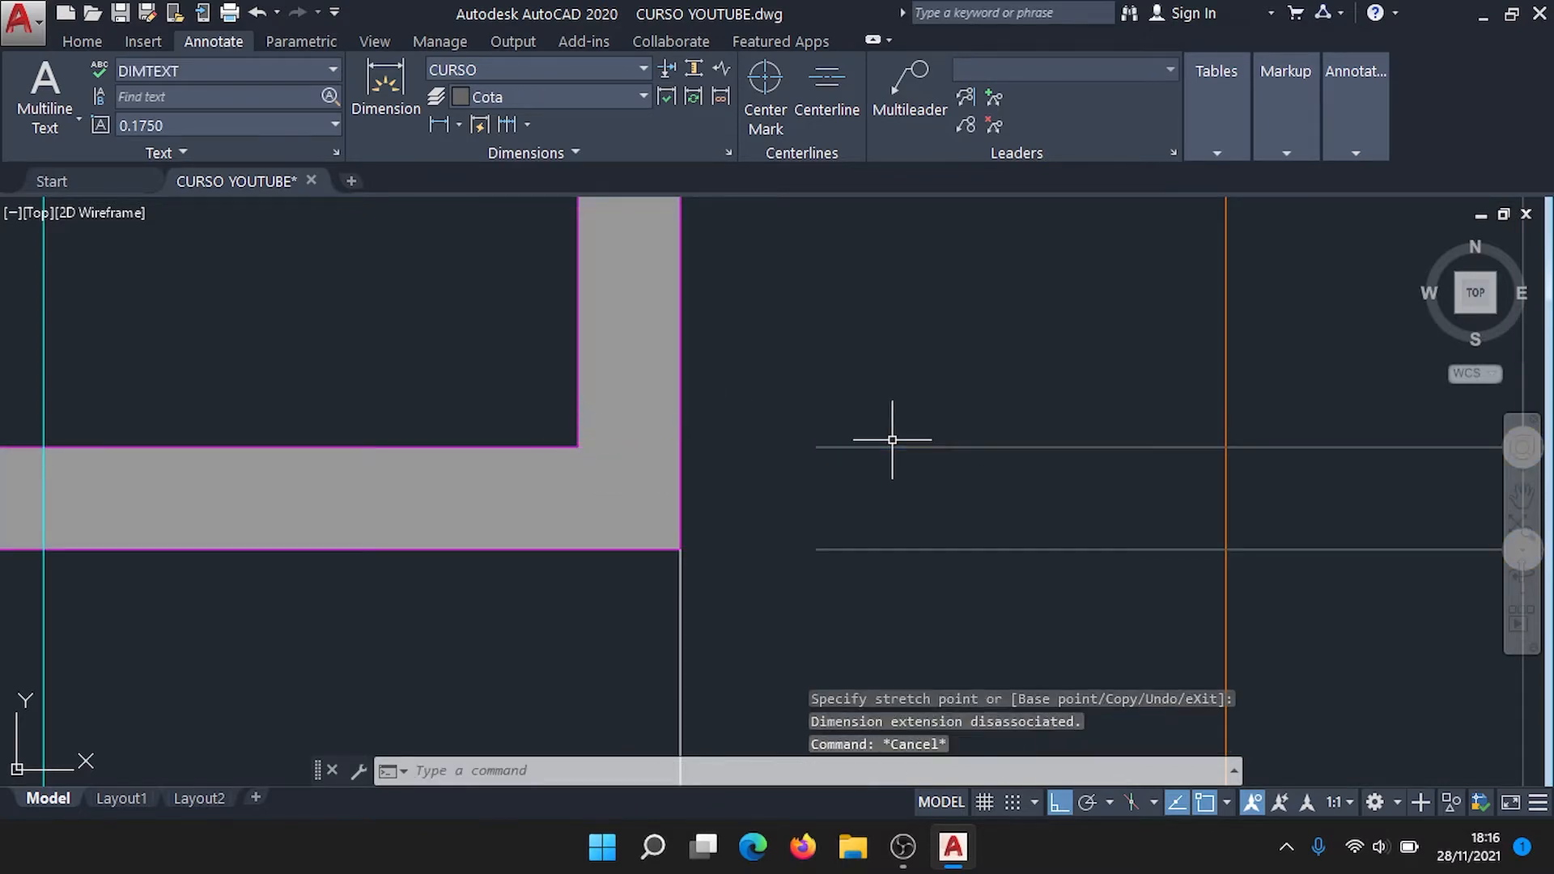
pyautogui.press('Escape')
# Step: Move the PORTA and JANELA tables together horizontally, farther away from the floor plan and its dimensions
pyautogui.scroll(-5, 964, 391)
pyautogui.moveTo(910, 384); pyautogui.dragTo(865, 682, button='middle')
pyautogui.scroll(-3, 956, 467)
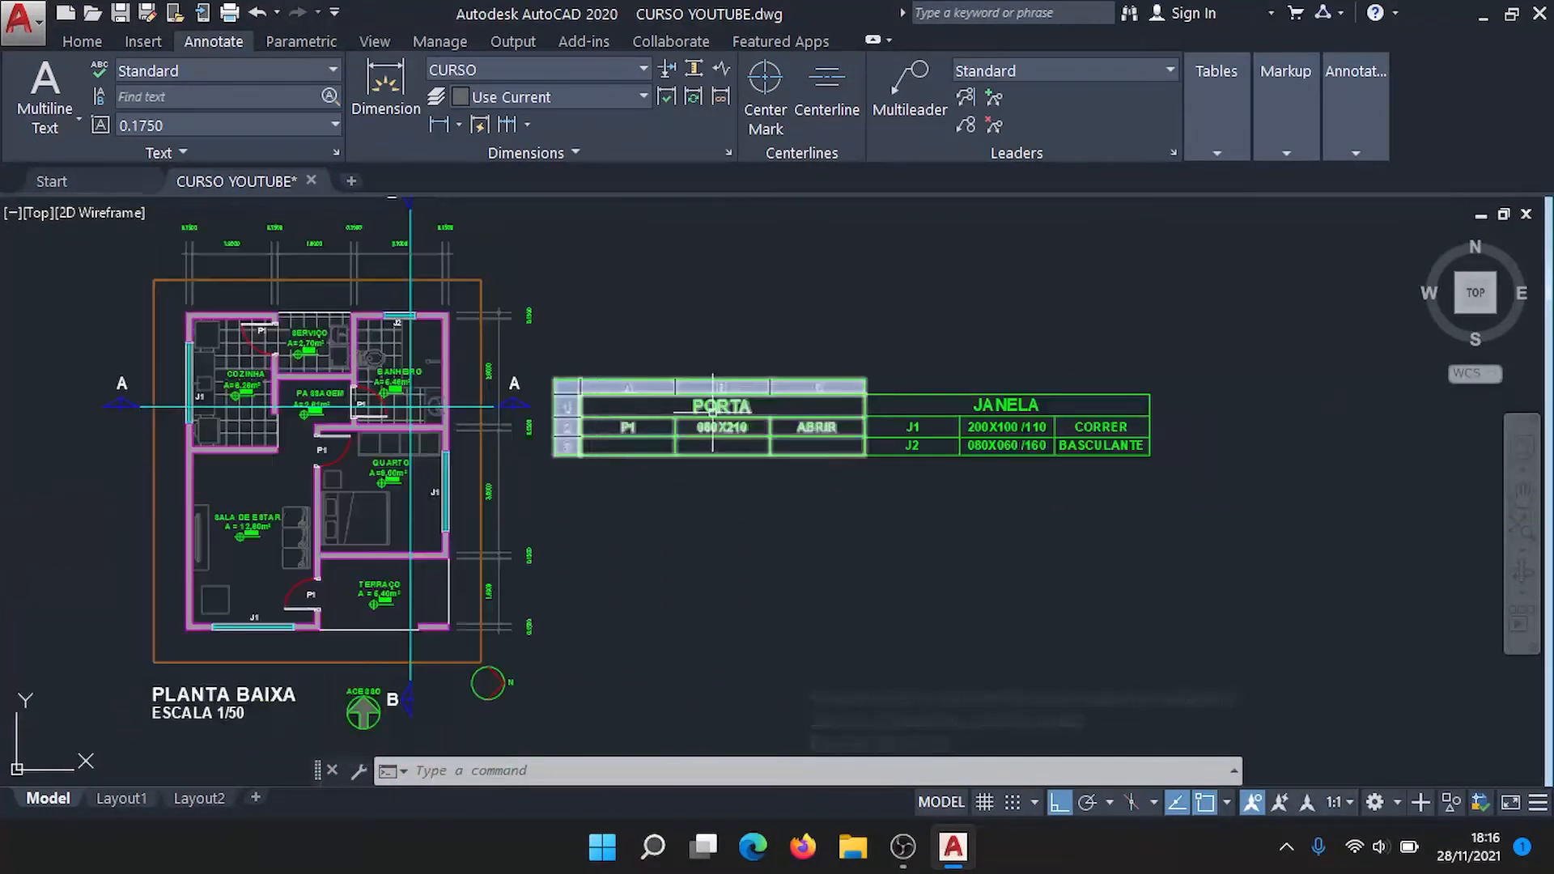
pyautogui.click(1217, 569)
pyautogui.click(647, 283)
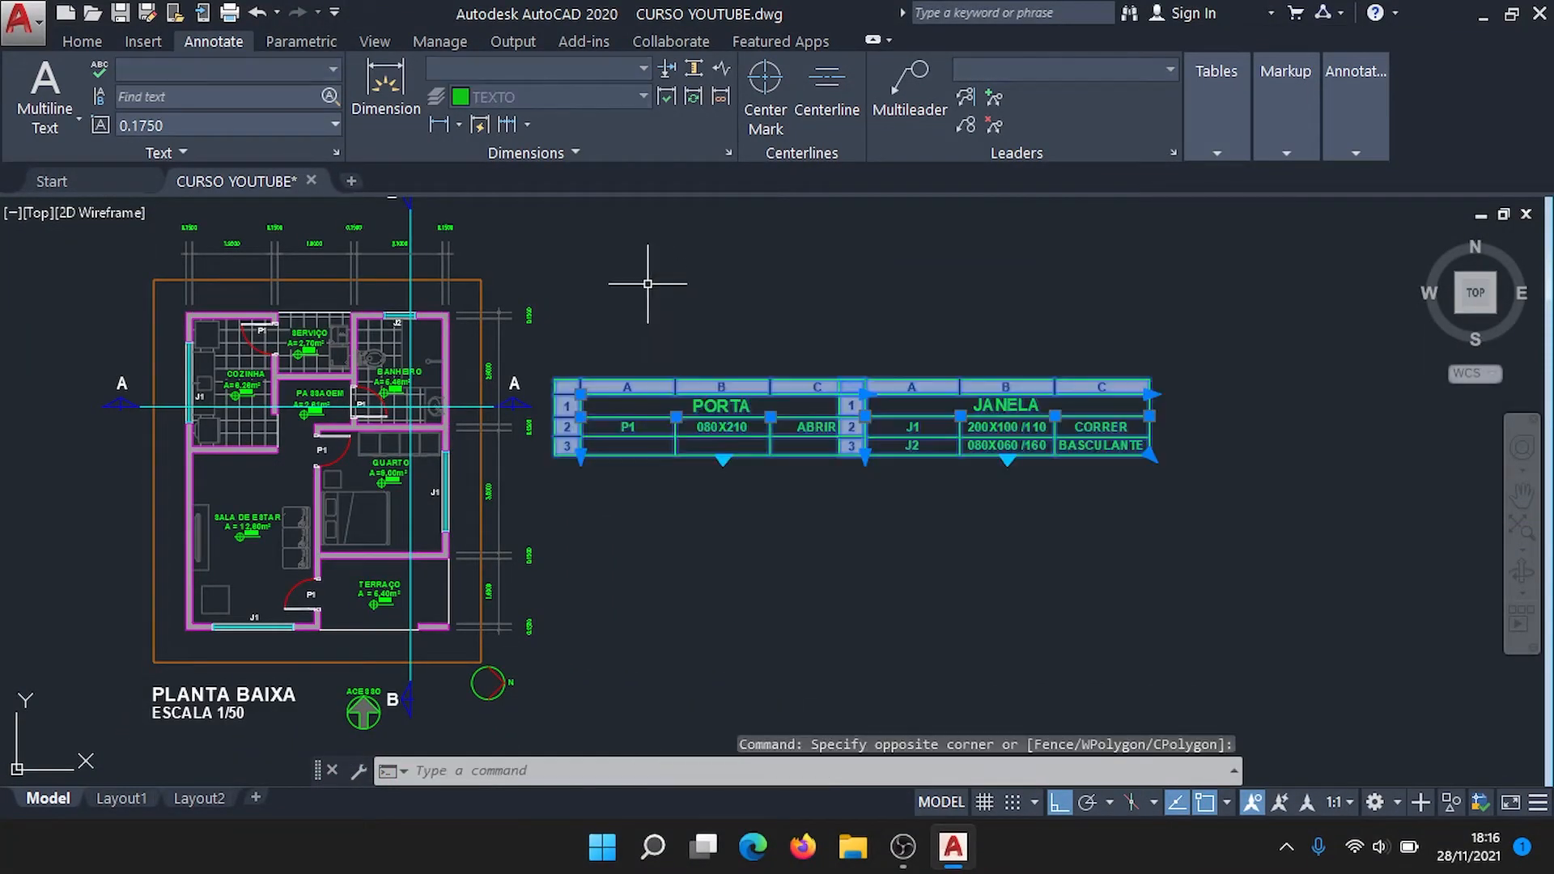
pyautogui.press('Return')
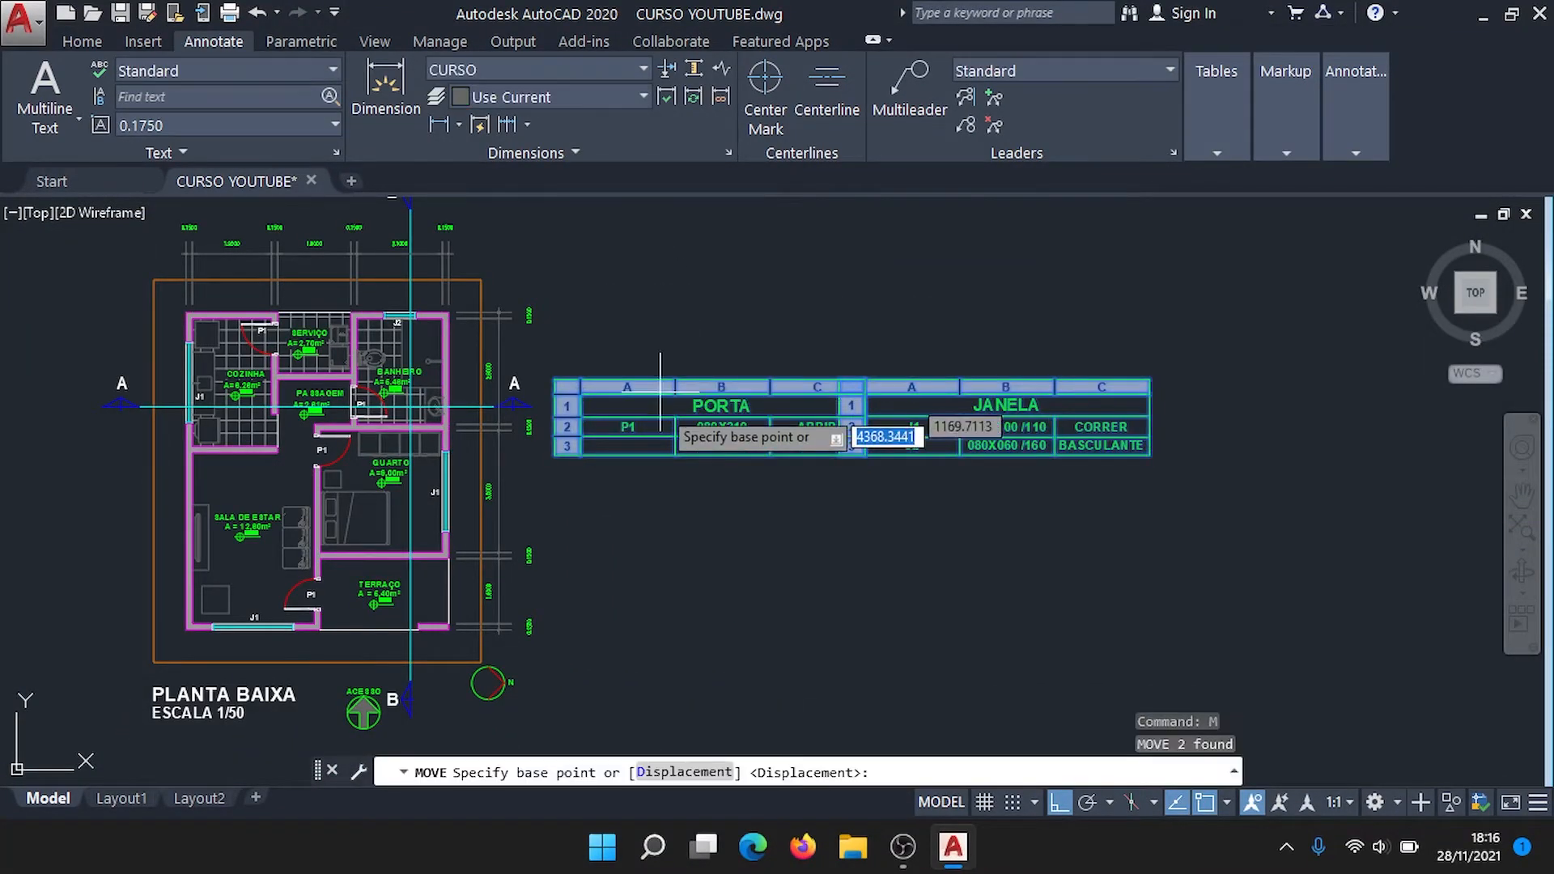
pyautogui.click(580, 456)
pyautogui.click(792, 459)
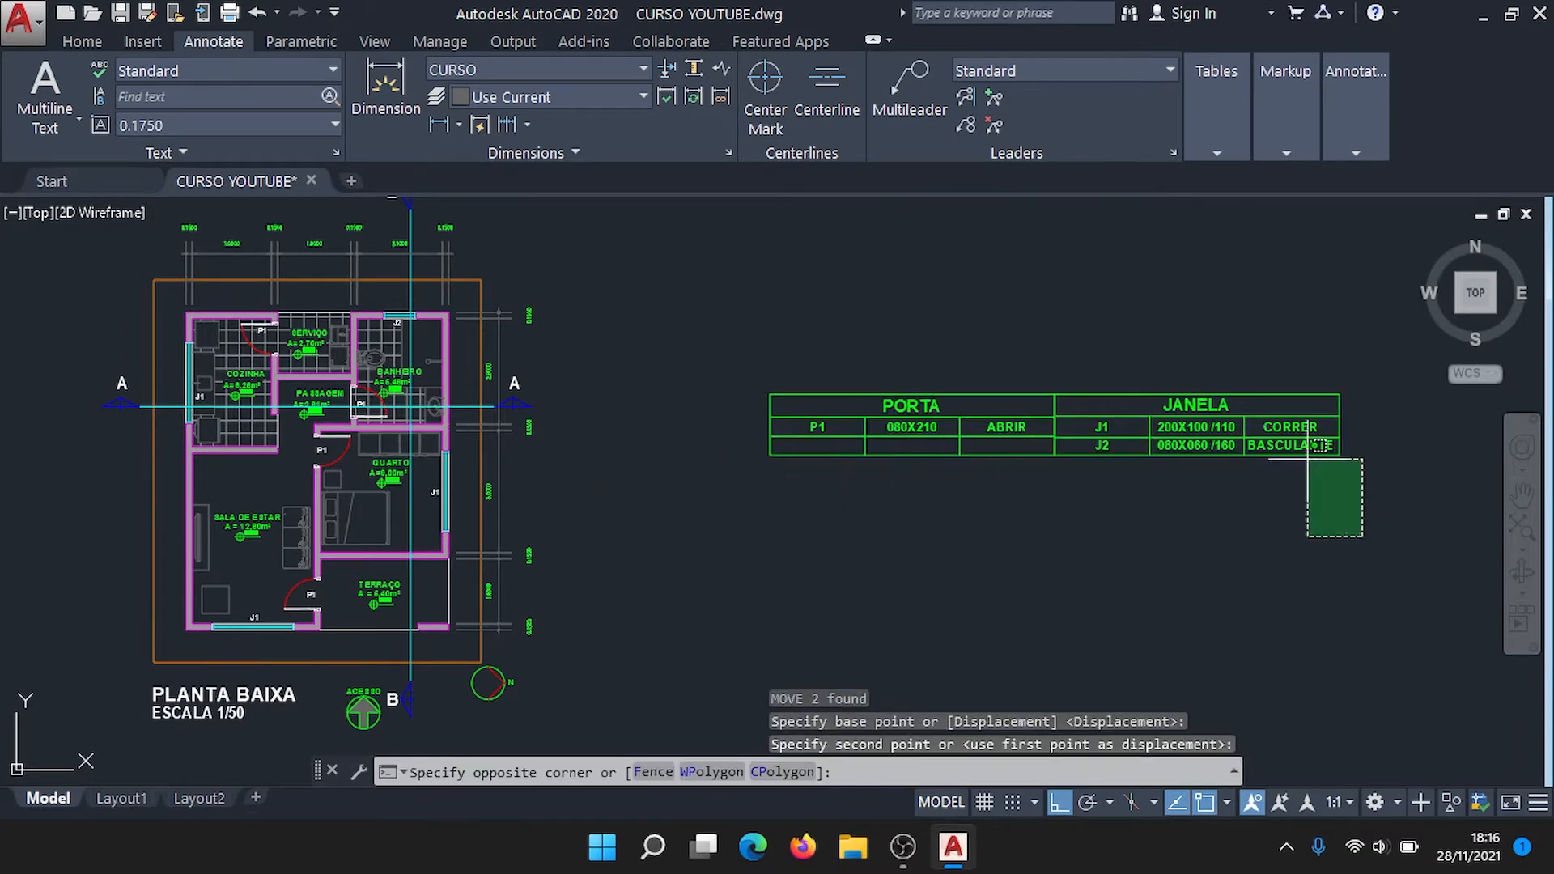
# Step: Move the JANELA table directly below the PORTA table, with their edges aligned
pyautogui.click(1135, 318)
pyautogui.write('m')
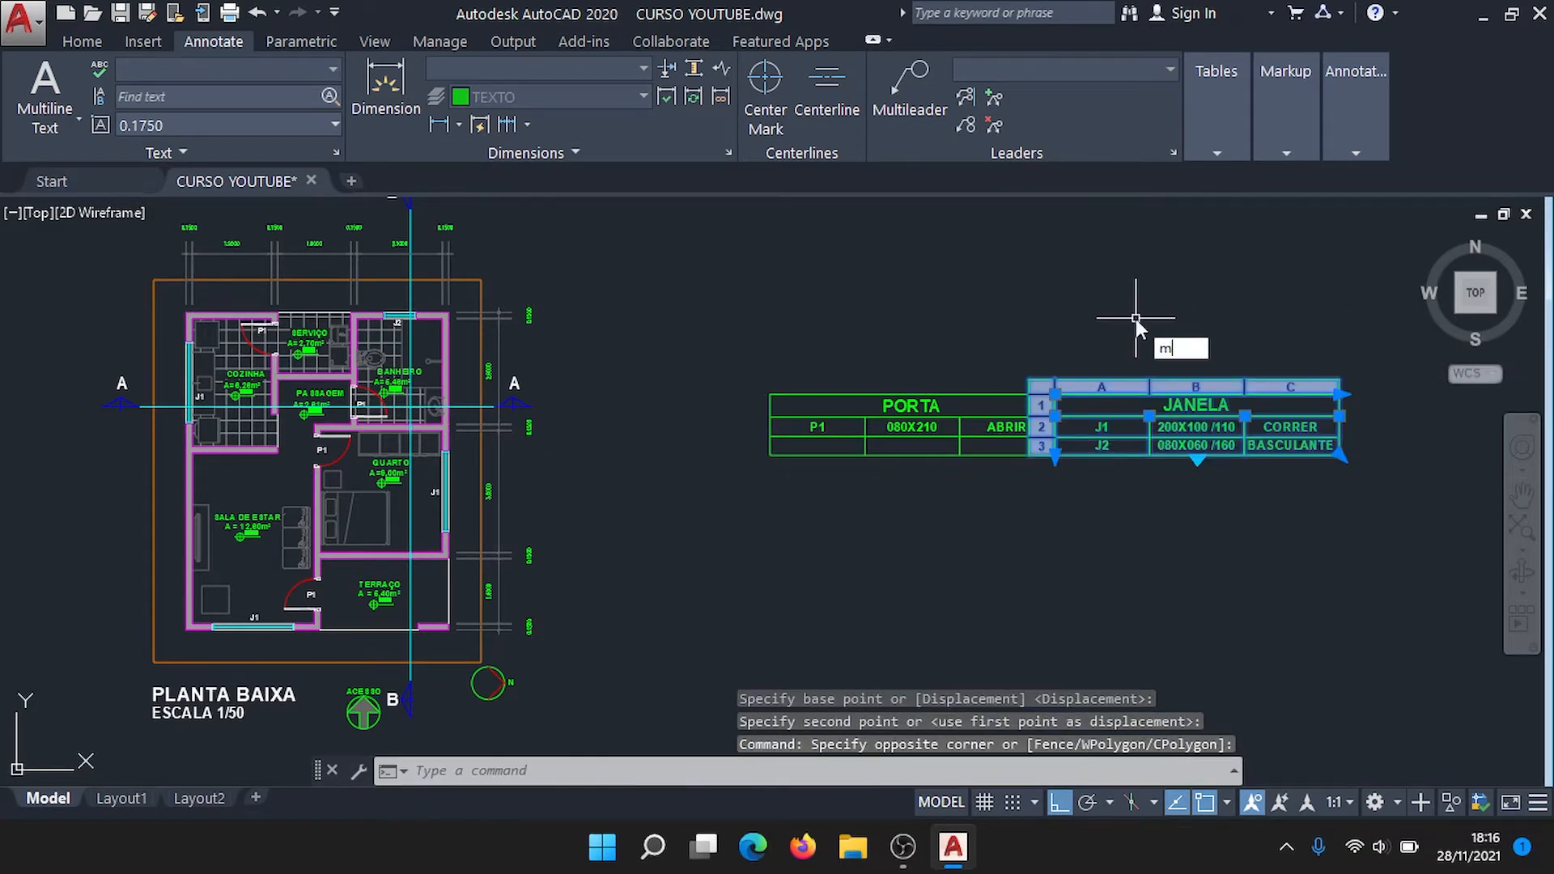
pyautogui.press('Return')
pyautogui.click(1055, 392)
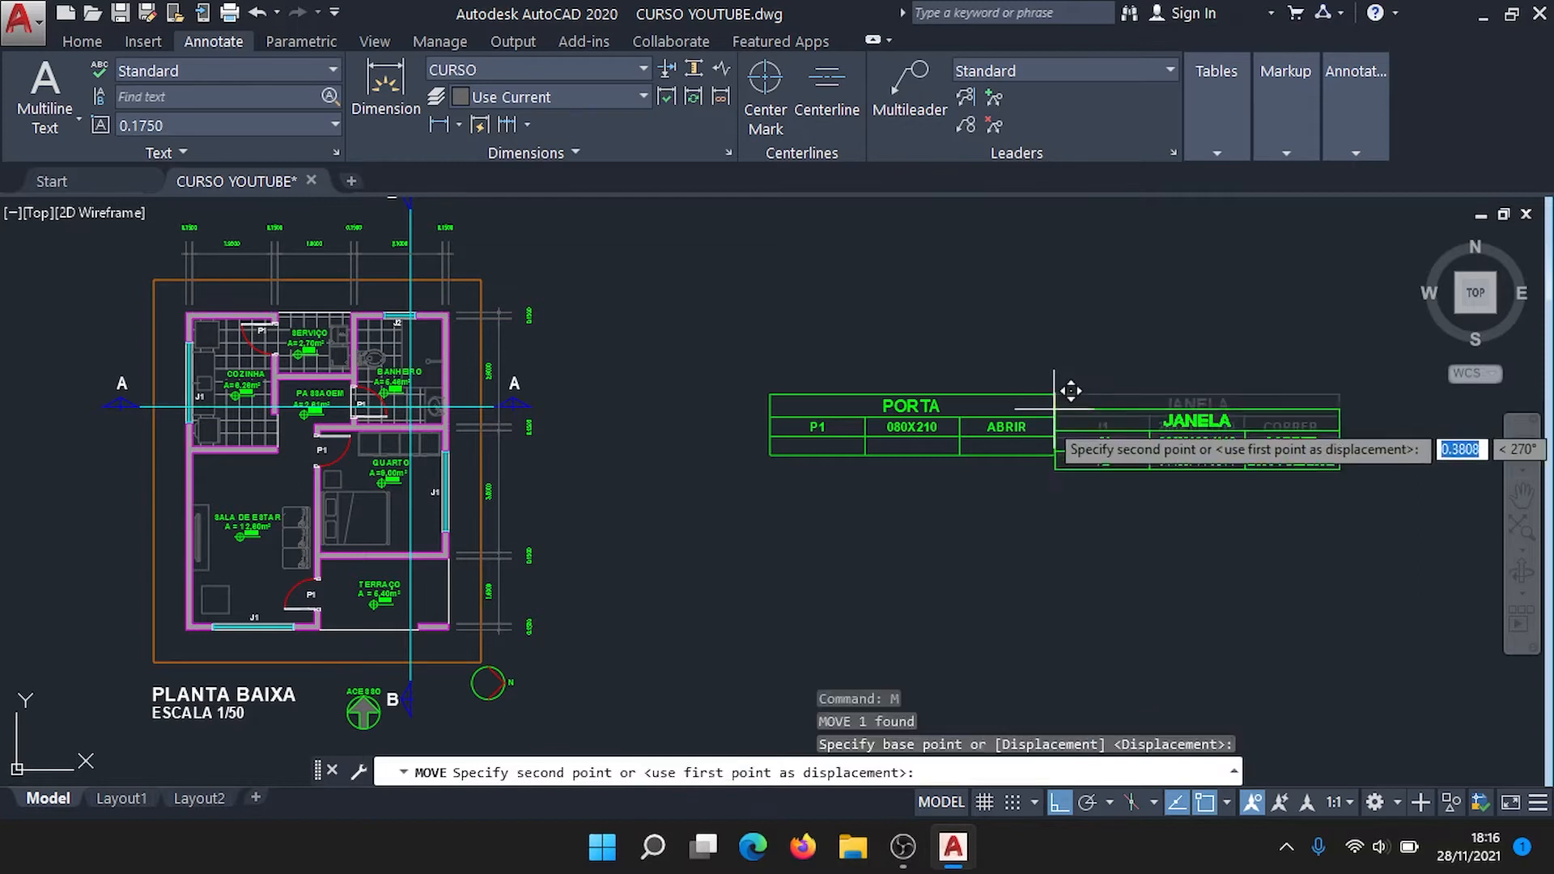
pyautogui.click(769, 454)
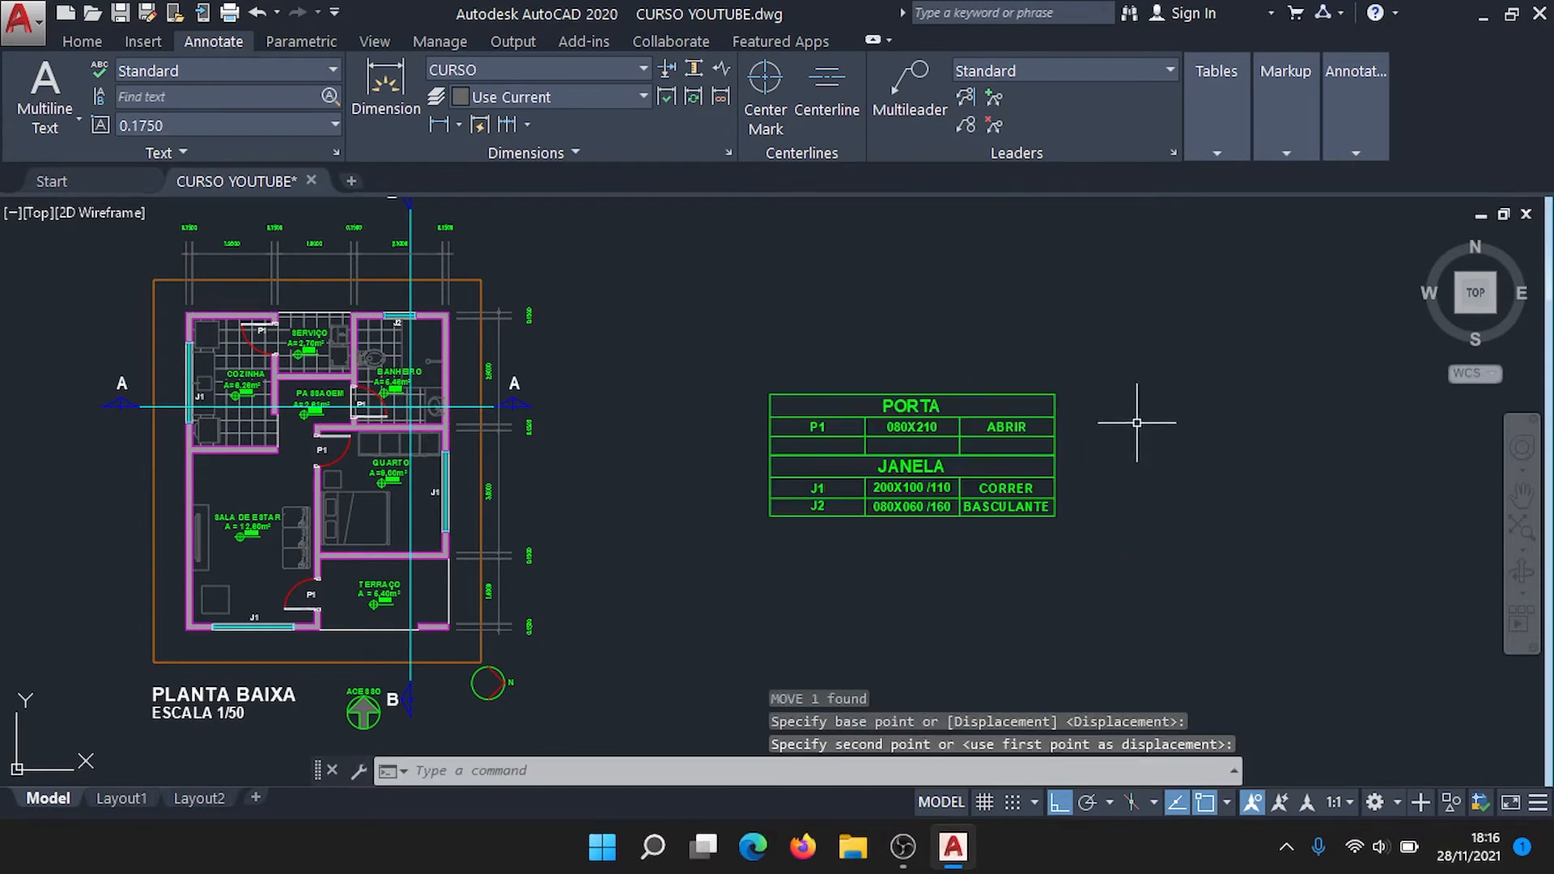
# Step: Move the section marker A on the BANHEIRO side horizontally outward, clear of the side dimension chain
pyautogui.moveTo(902, 551); pyautogui.dragTo(1052, 540, button='middle')
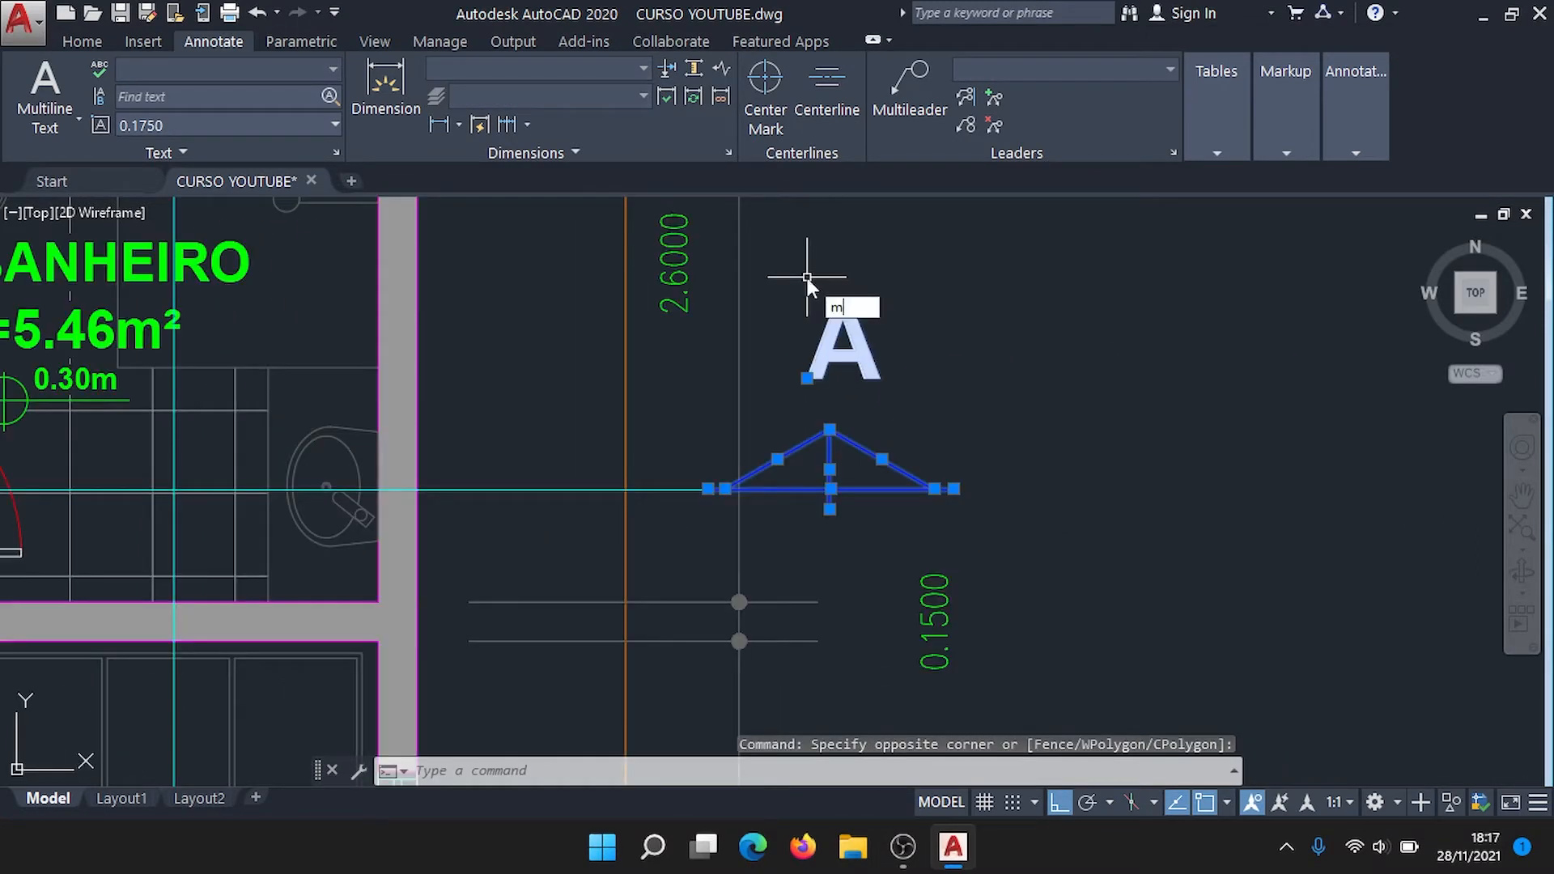
pyautogui.press('Return')
pyautogui.click(709, 489)
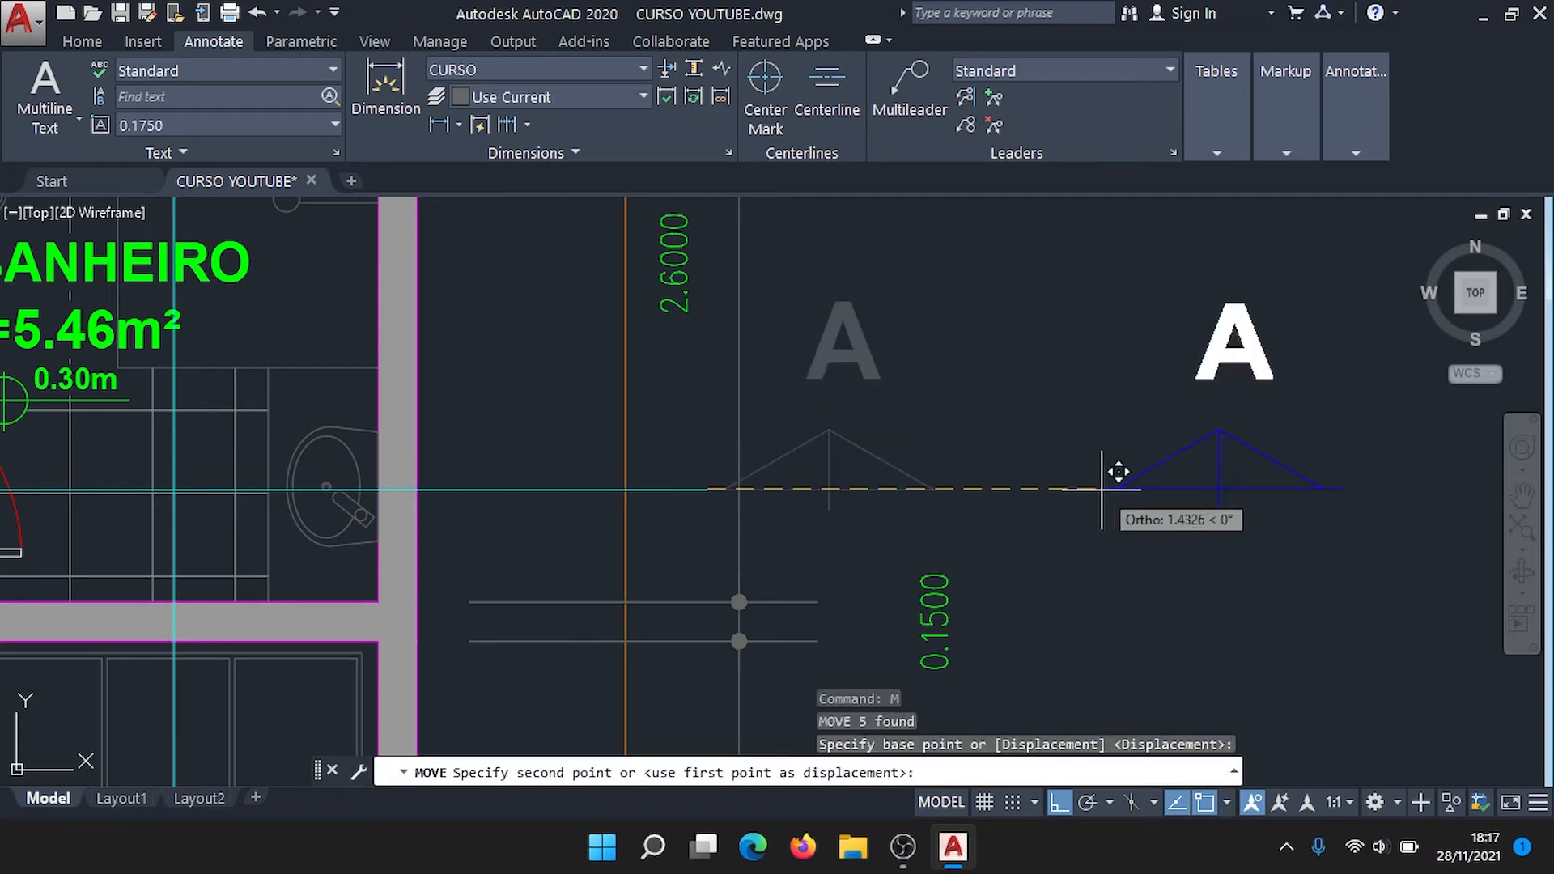
pyautogui.click(1131, 489)
pyautogui.press('Escape')
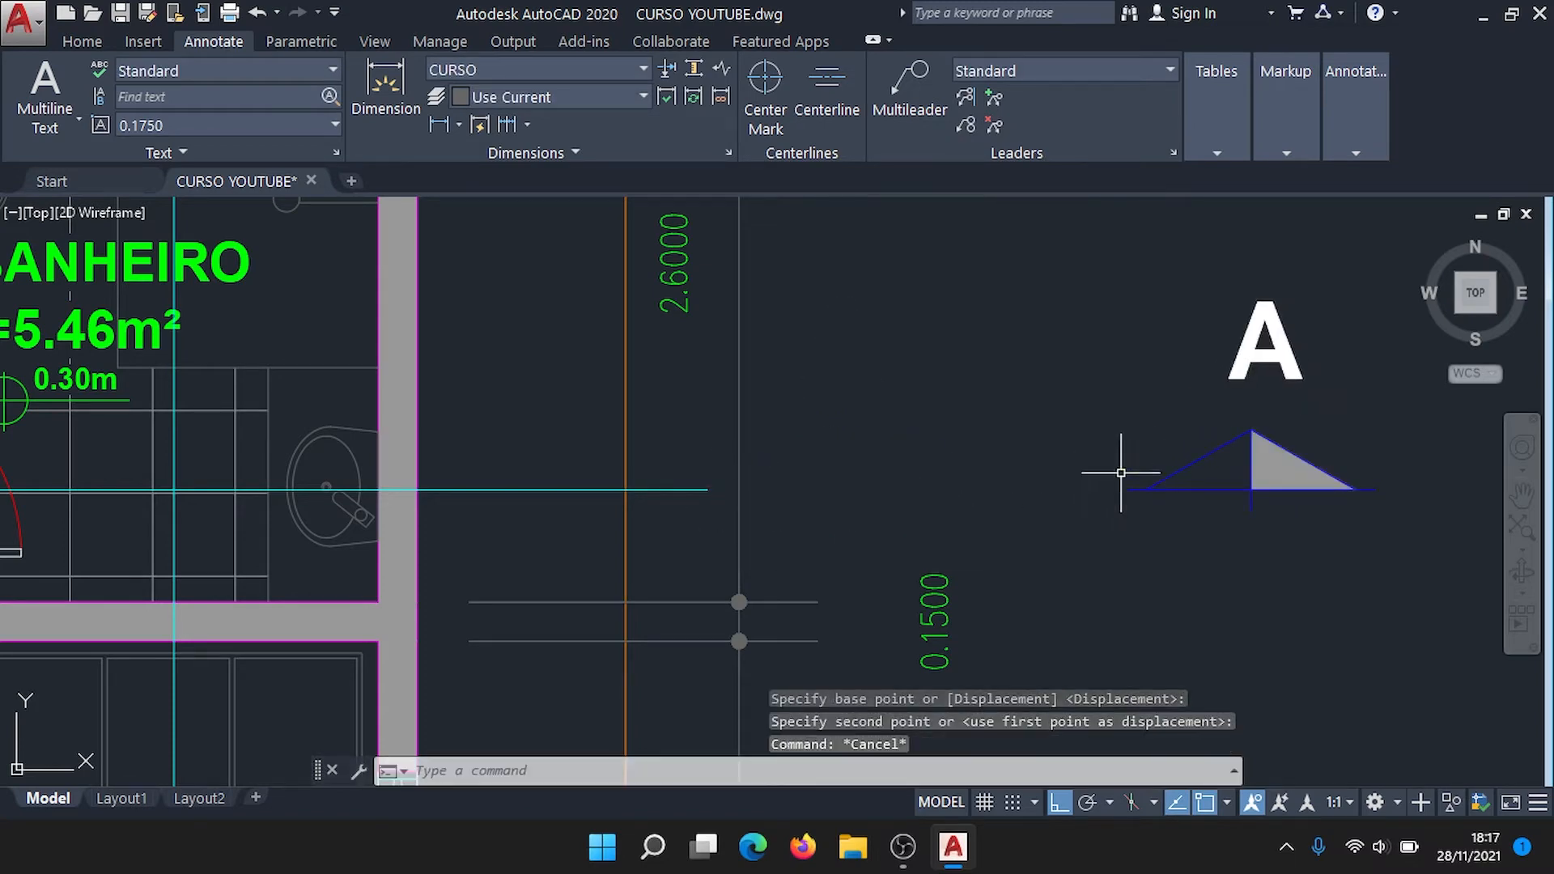
# Step: Extend the horizontal section line to the relocated A marker on the BANHEIRO side
pyautogui.write('ex')
pyautogui.press('Return')
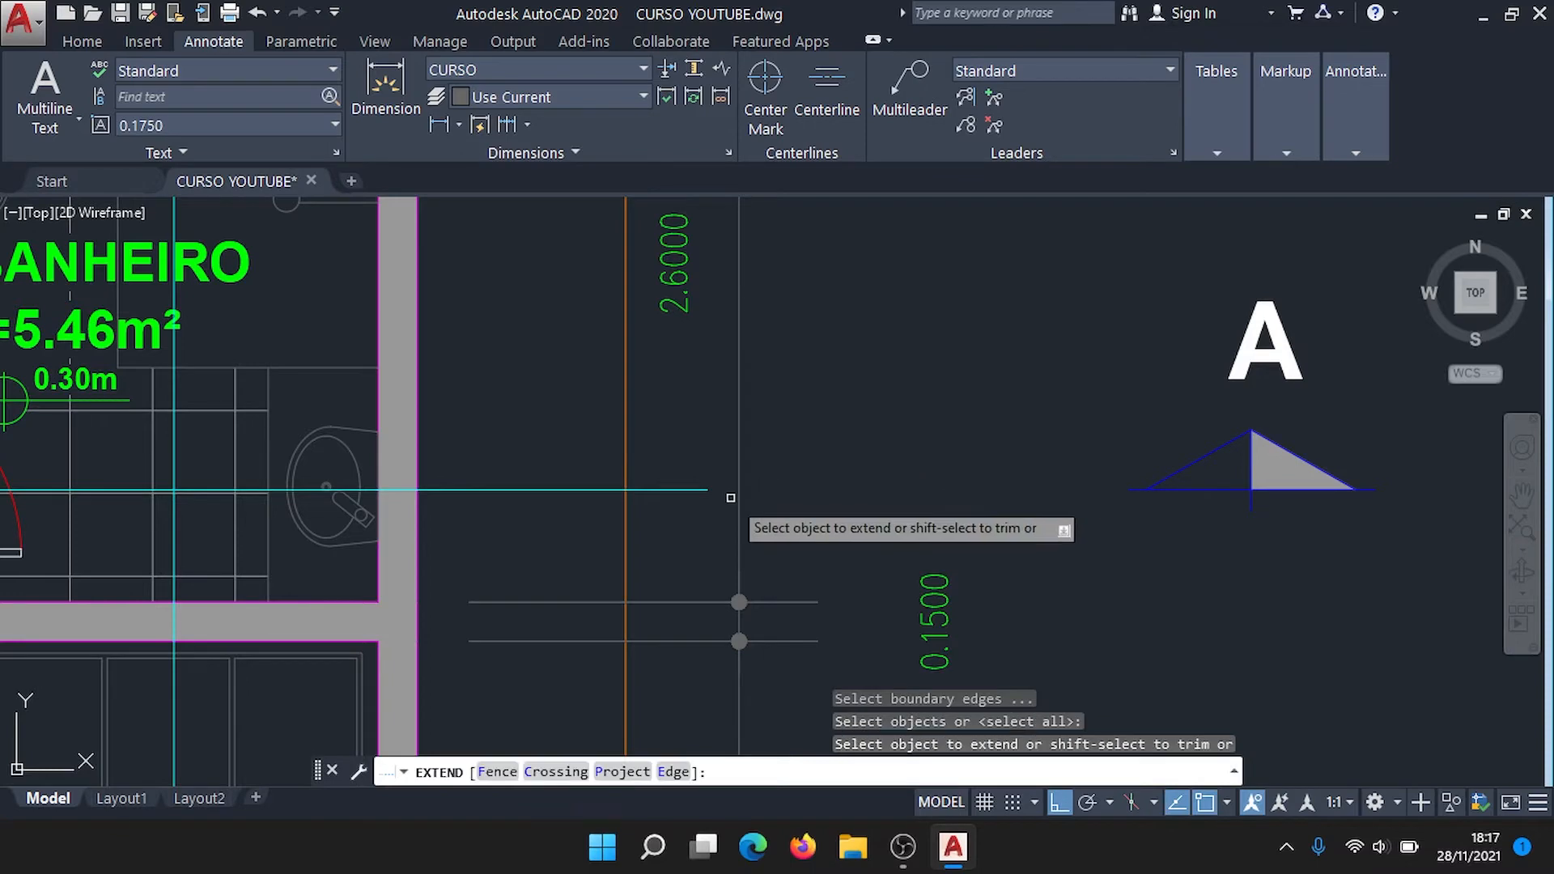
pyautogui.click(695, 489)
pyautogui.press('Escape')
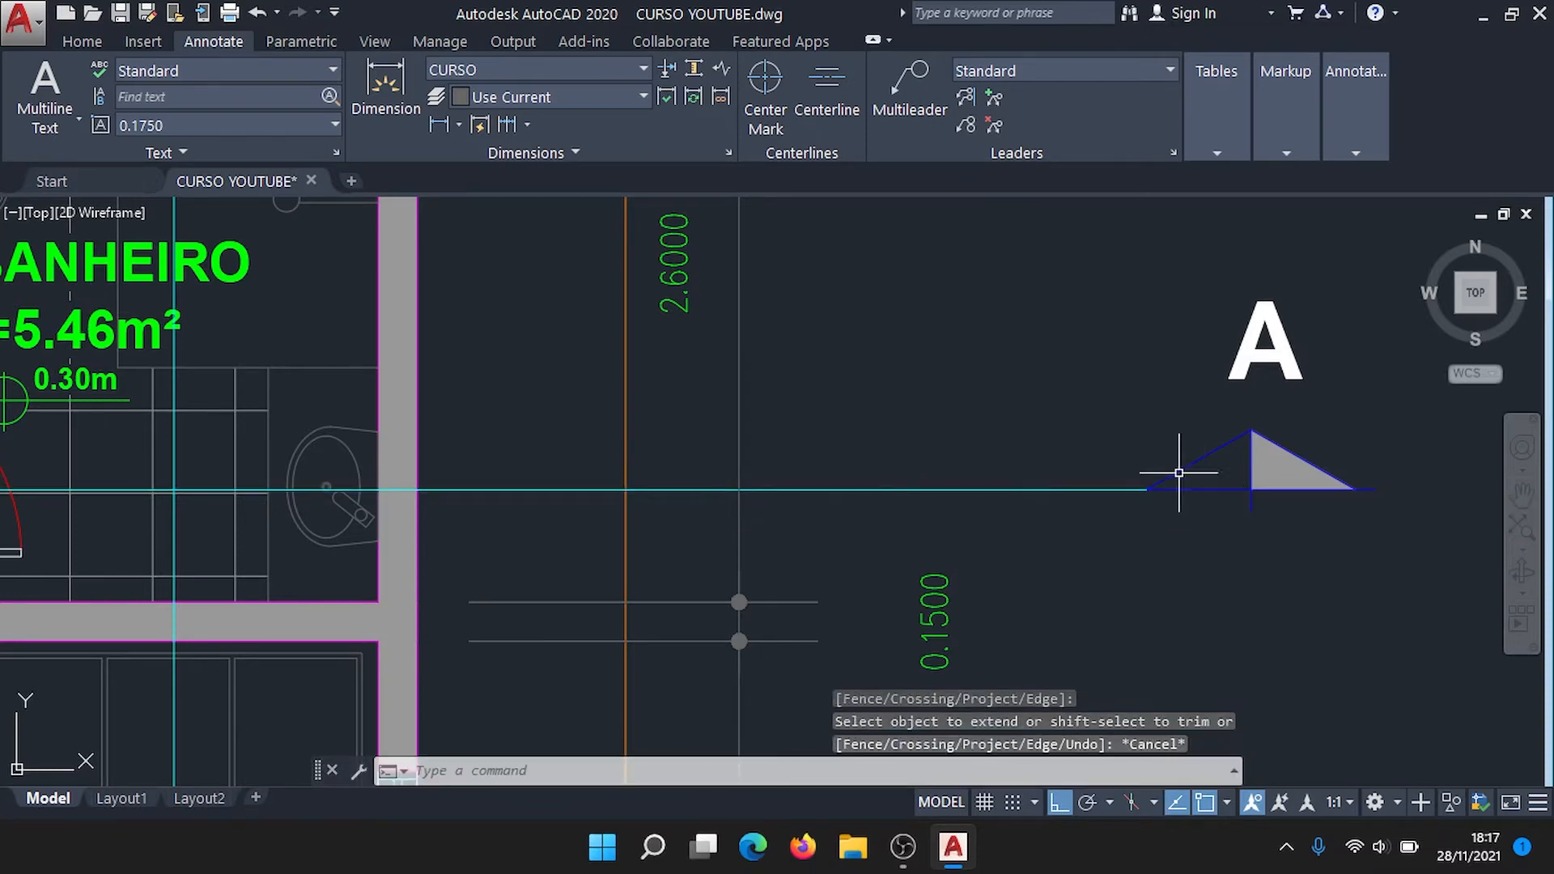
# Step: Examine the side dimensions and section markers around the plan, from the BANHEIRO down to the TERRAÇO
pyautogui.scroll(-5, 1125, 473)
pyautogui.scroll(3, 1125, 474)
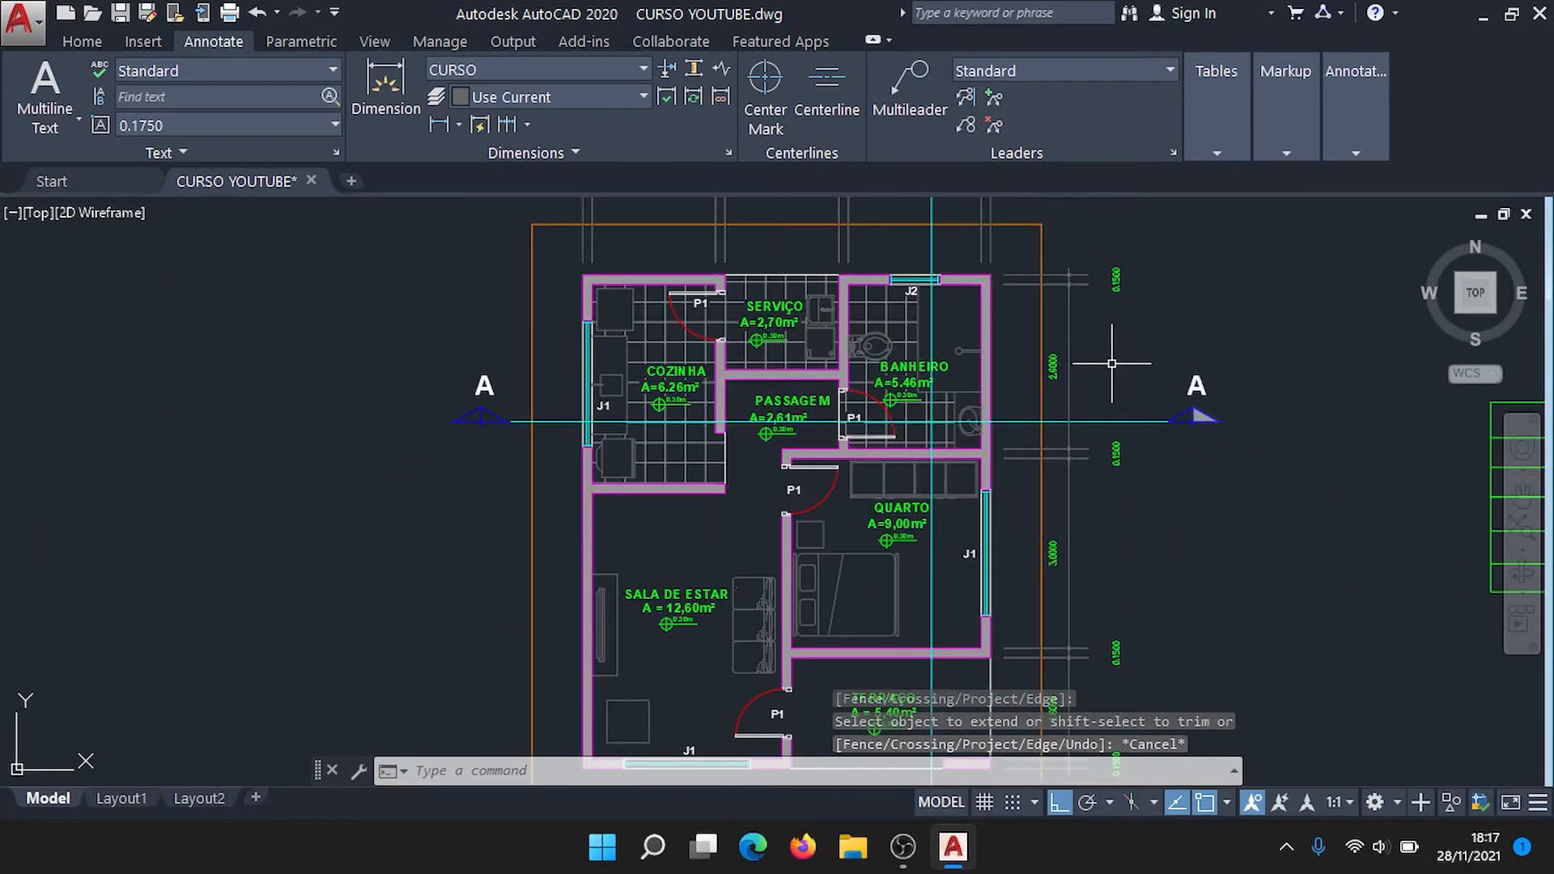
pyautogui.moveTo(1059, 396)
pyautogui.mouseDown(button='middle')
pyautogui.moveTo(1071, 445)
pyautogui.moveTo(1021, 259)
pyautogui.mouseUp(button='middle')
pyautogui.moveTo(1096, 645)
pyautogui.mouseDown(button='middle')
pyautogui.moveTo(1145, 489)
pyautogui.moveTo(1176, 528)
pyautogui.moveTo(1160, 417)
pyautogui.mouseUp(button='middle')
pyautogui.scroll(6, 976, 453)
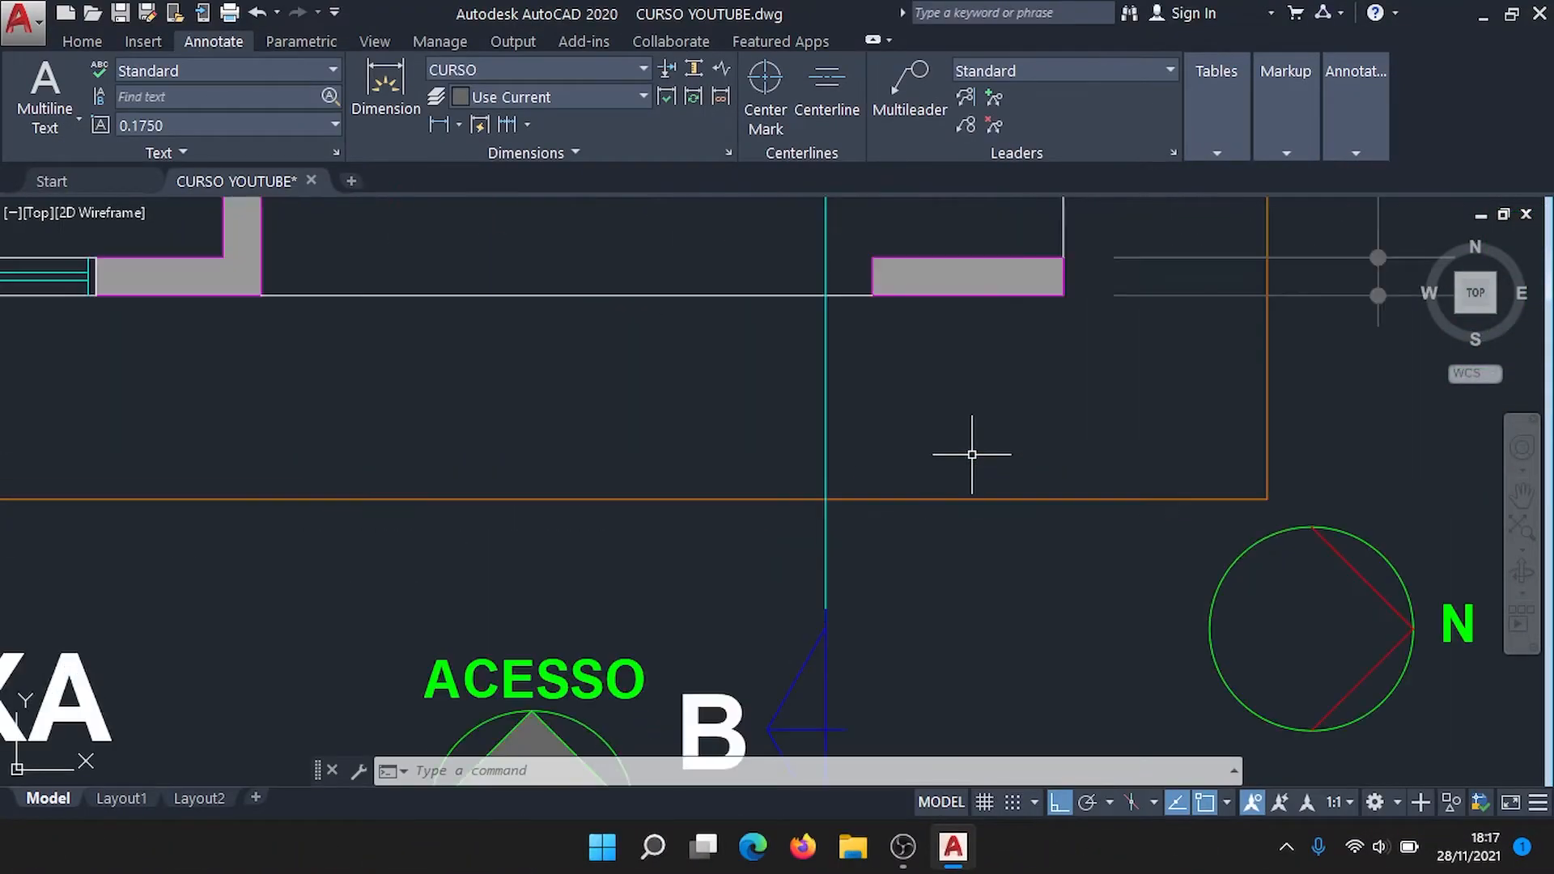
pyautogui.moveTo(1019, 334); pyautogui.dragTo(989, 497, button='middle')
pyautogui.scroll(-4, 995, 522)
pyautogui.moveTo(1005, 399); pyautogui.dragTo(985, 510, button='middle')
pyautogui.moveTo(1041, 325); pyautogui.dragTo(985, 454, button='middle')
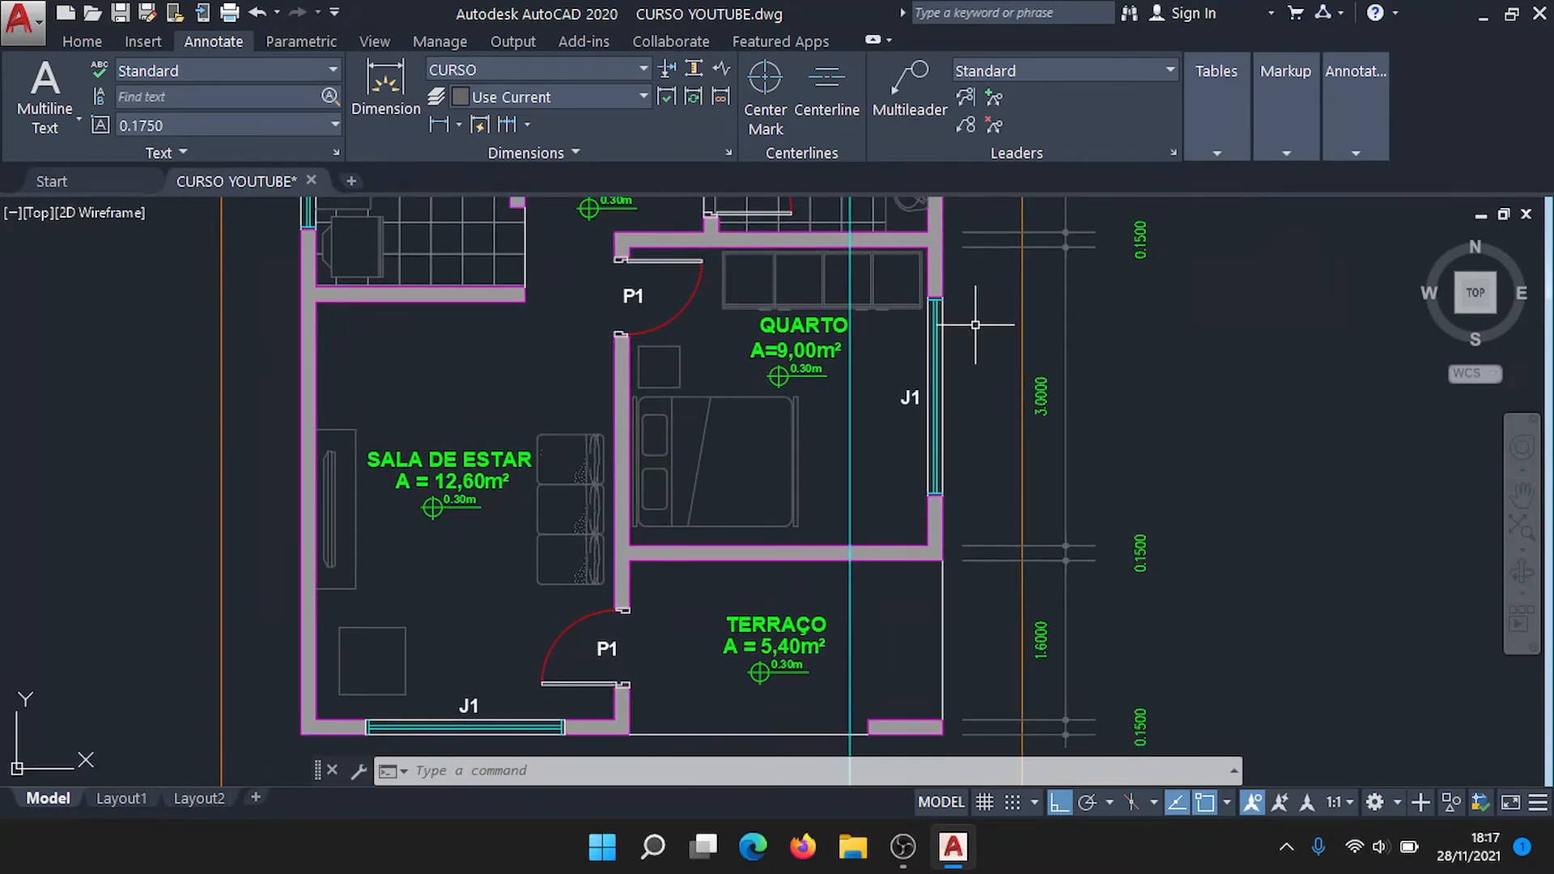
pyautogui.moveTo(976, 324); pyautogui.dragTo(977, 642, button='middle')
pyautogui.moveTo(964, 521); pyautogui.dragTo(932, 153, button='middle')
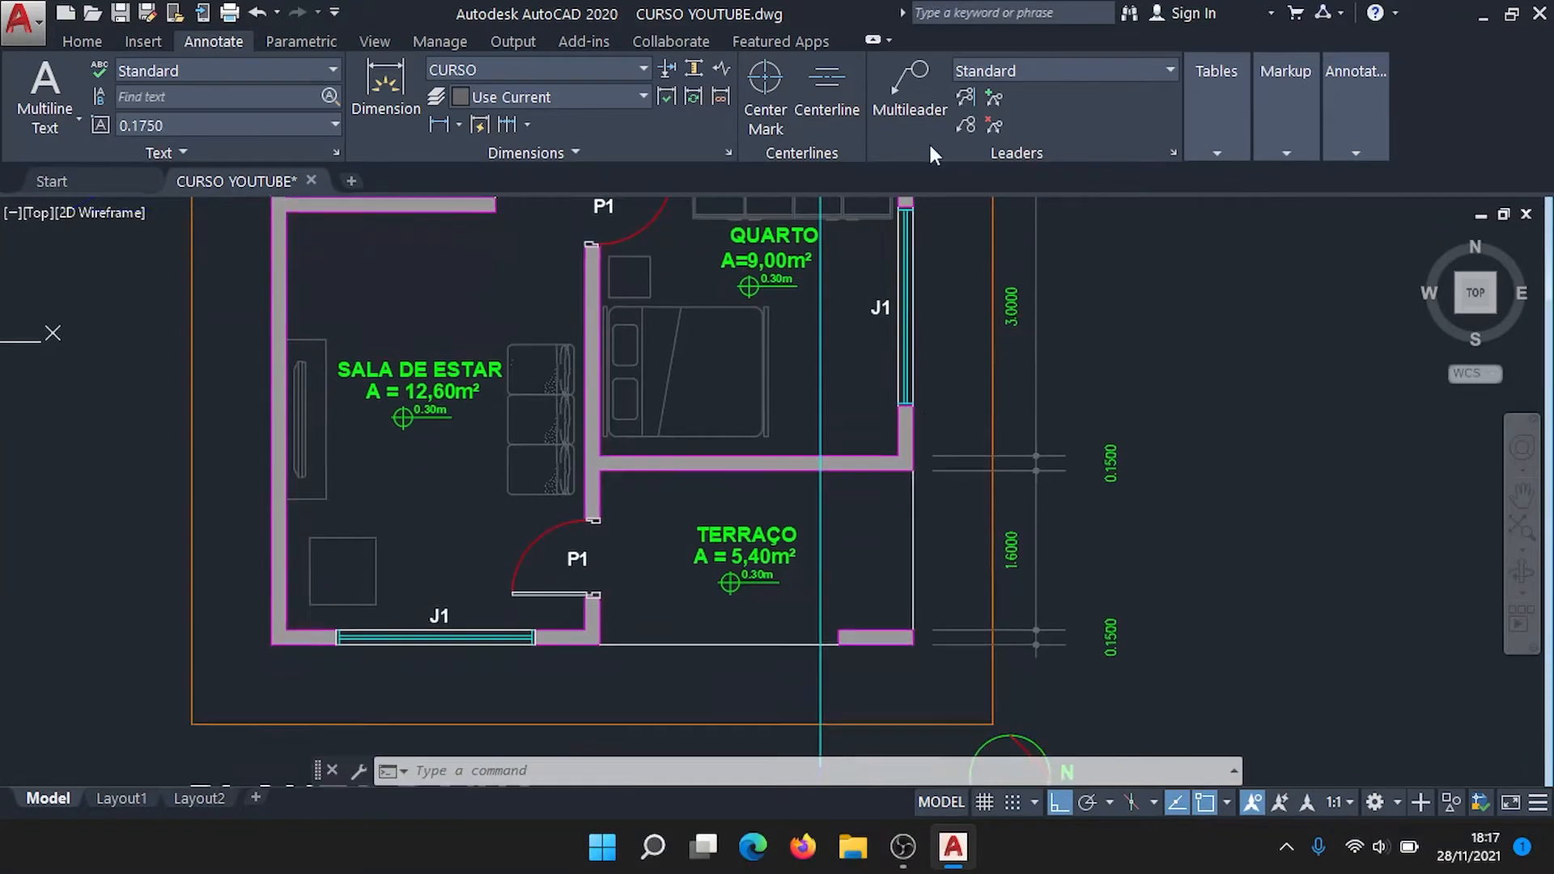
pyautogui.moveTo(916, 522); pyautogui.dragTo(919, 361, button='middle')
# Step: Dimension the length of the short wall segment at the TERRAÇO's front edge, placing the dimension inside the terrace
pyautogui.scroll(4, 880, 465)
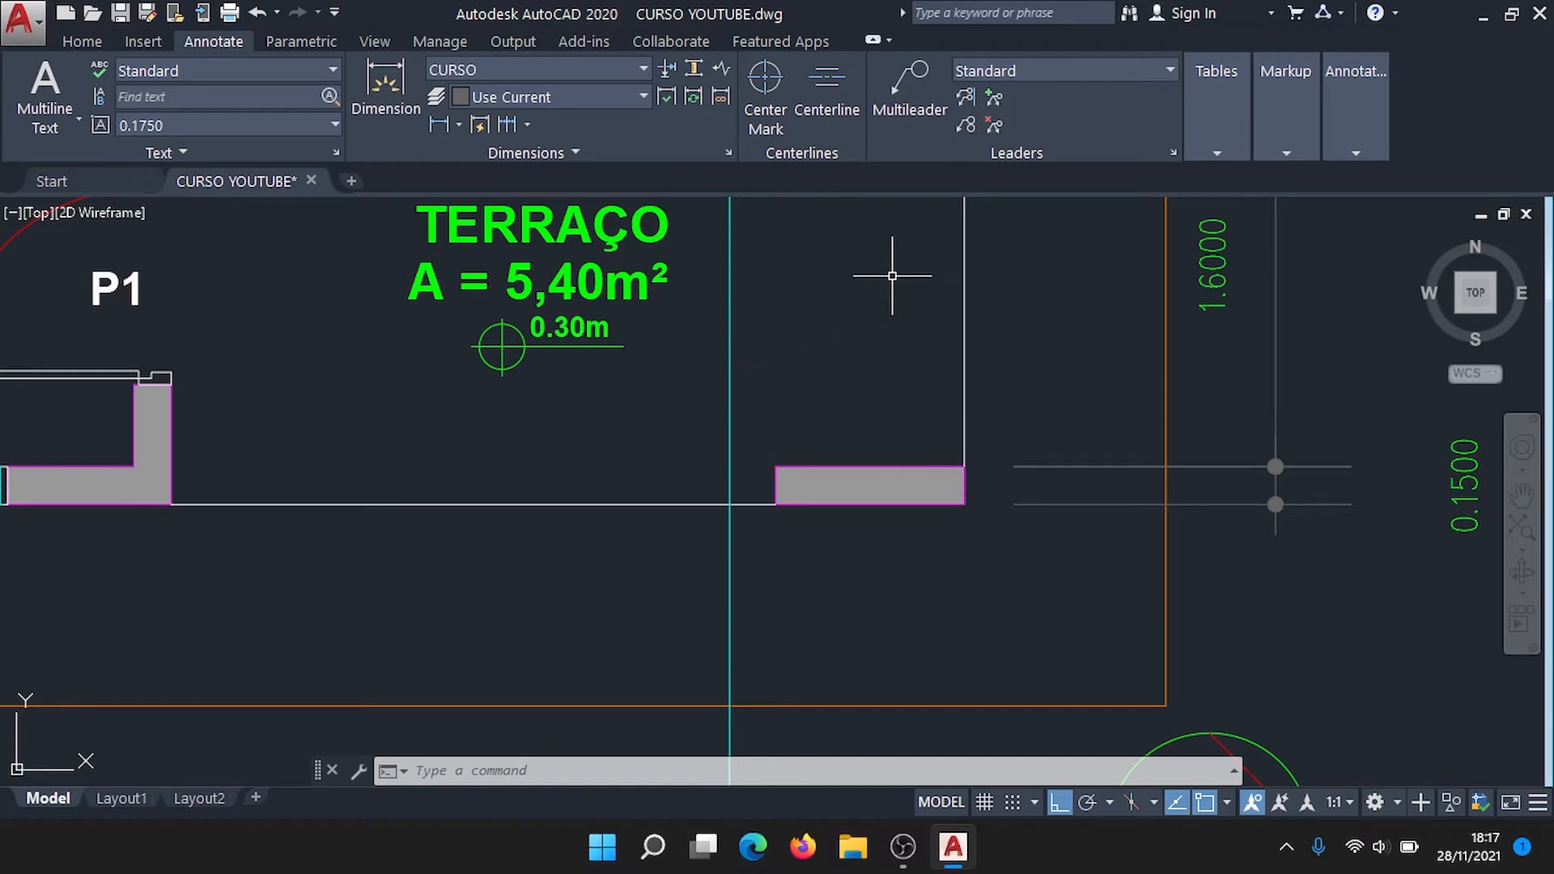
pyautogui.scroll(2, 1002, 428)
pyautogui.click(943, 489)
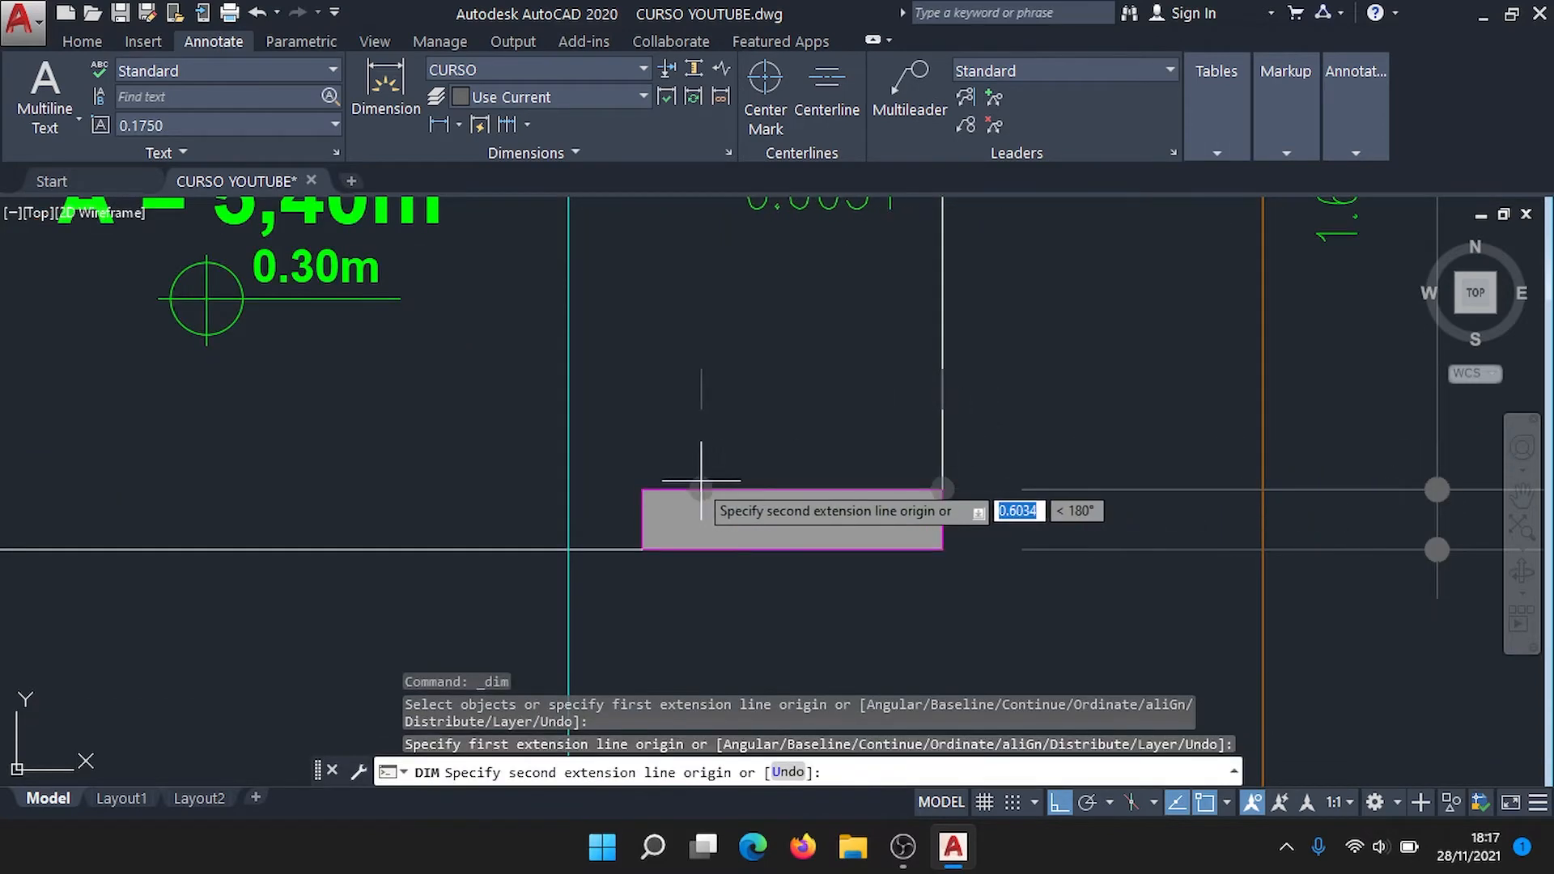
pyautogui.click(641, 489)
pyautogui.scroll(-4, 696, 518)
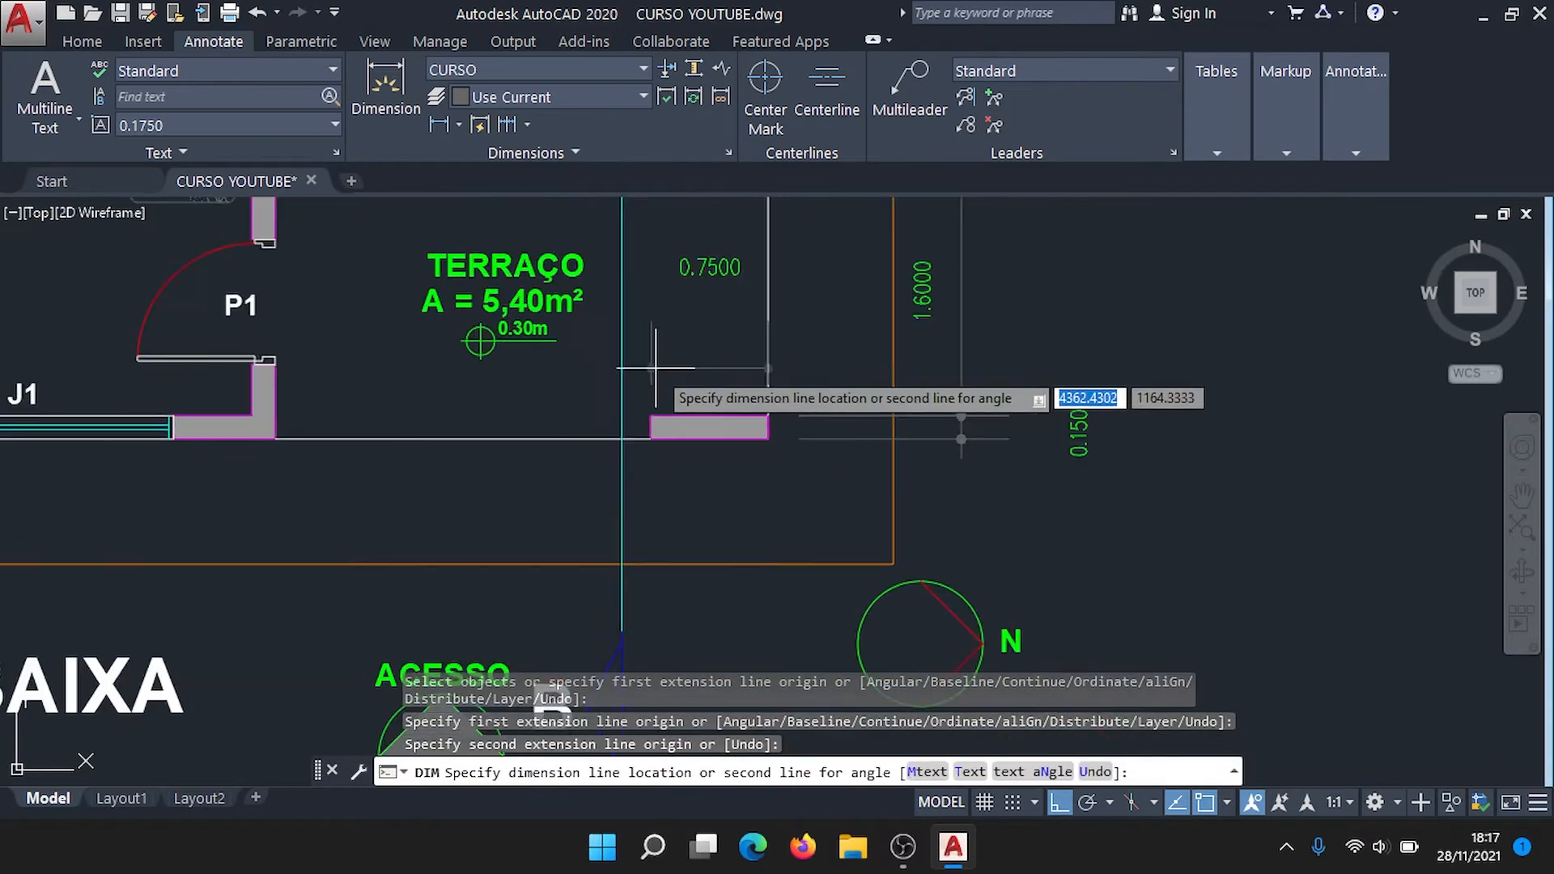
pyautogui.moveTo(685, 589)
pyautogui.mouseDown(button='middle')
pyautogui.moveTo(710, 361)
pyautogui.moveTo(729, 375)
pyautogui.moveTo(733, 508)
pyautogui.mouseUp(button='middle')
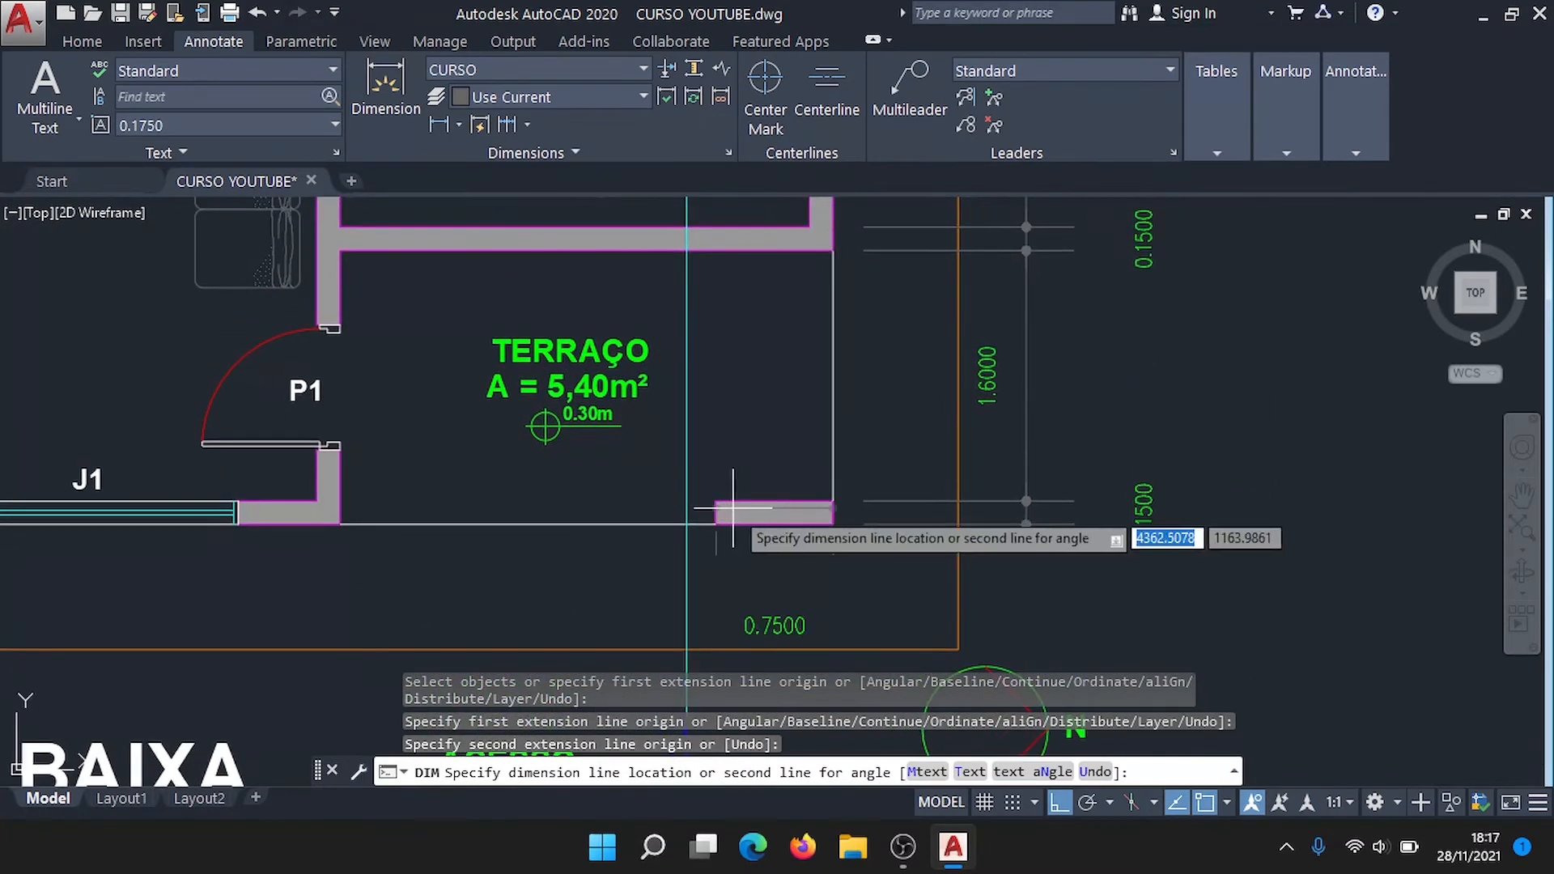
pyautogui.click(743, 456)
pyautogui.write('c')
pyautogui.press('Return')
pyautogui.press('Escape')
# Step: Send the short TERRAÇO wall's dimension to the back of the draw order and check its overlap with the edge line
pyautogui.scroll(4, 791, 460)
pyautogui.moveTo(789, 394)
pyautogui.mouseDown(button='middle')
pyautogui.moveTo(931, 551)
pyautogui.moveTo(903, 487)
pyautogui.mouseUp(button='middle')
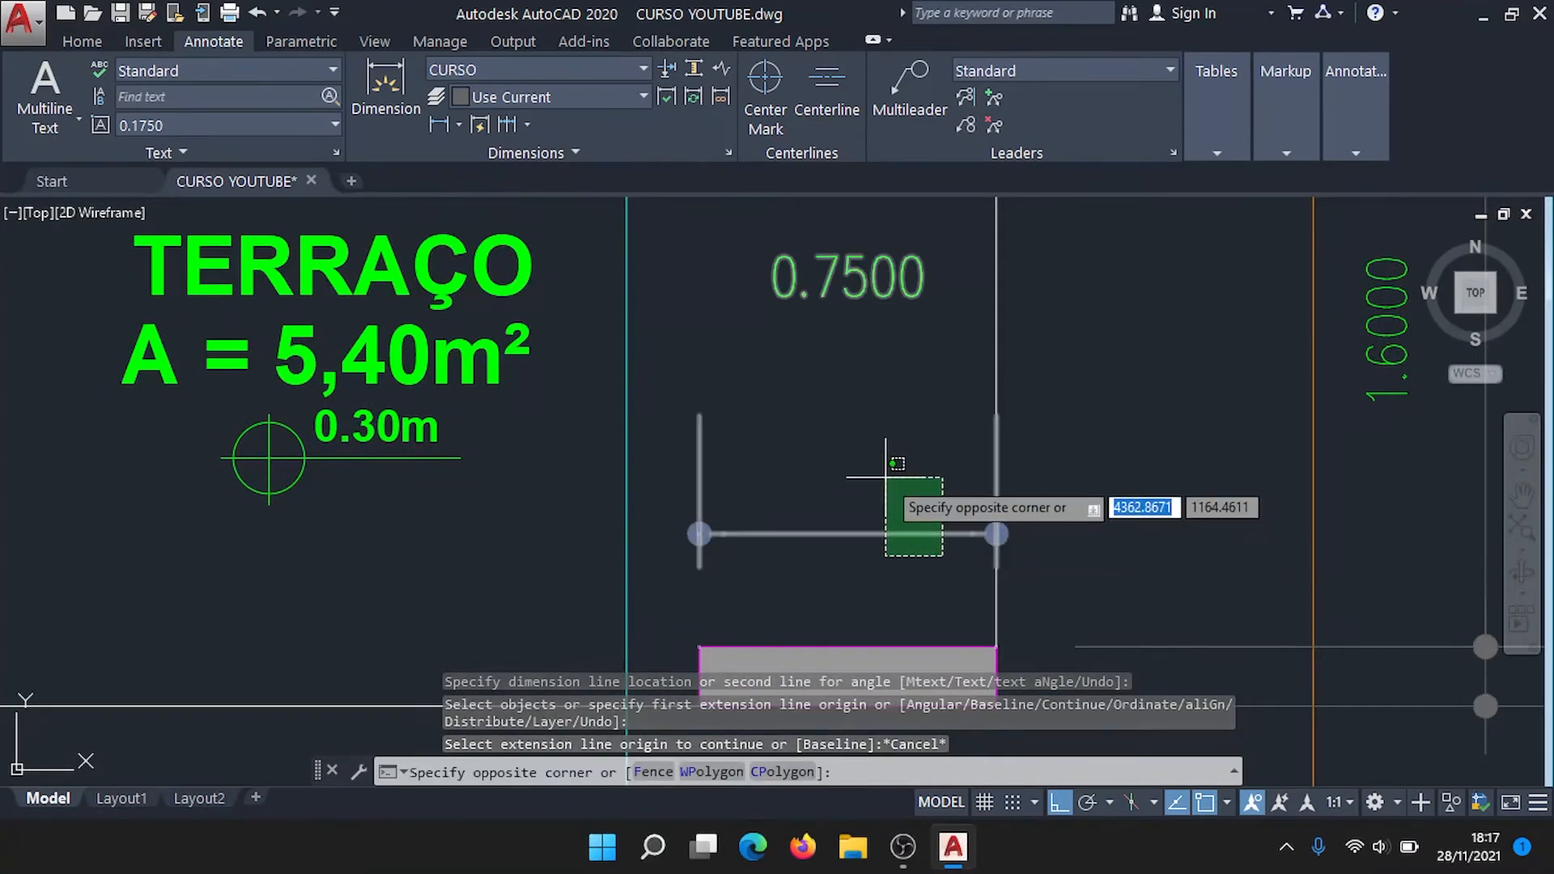
pyautogui.click(827, 478)
pyautogui.rightClick(906, 523)
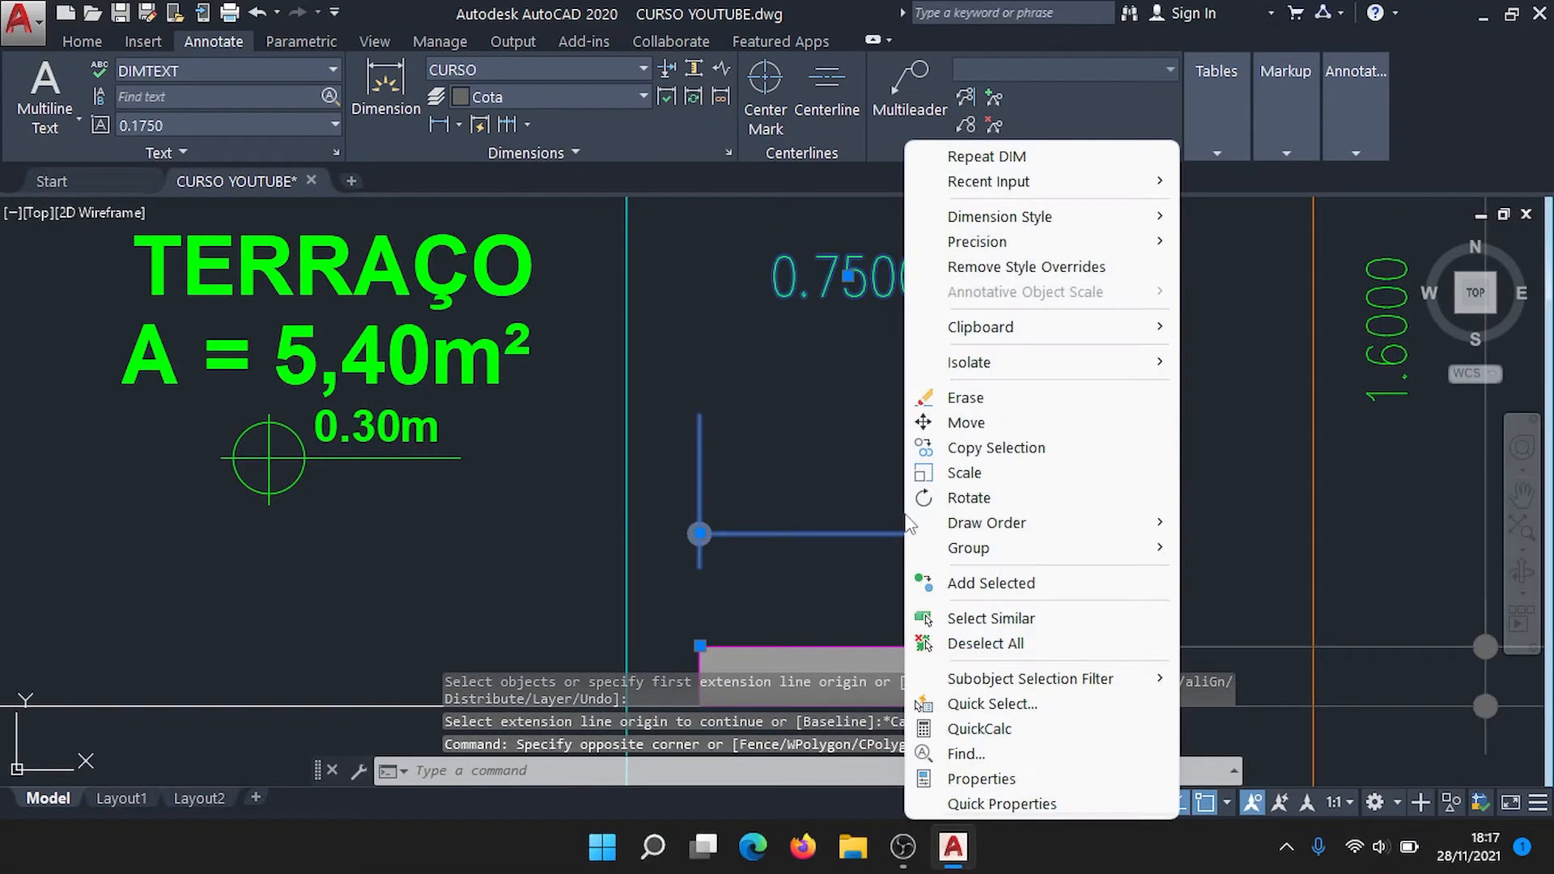
pyautogui.moveTo(1015, 525)
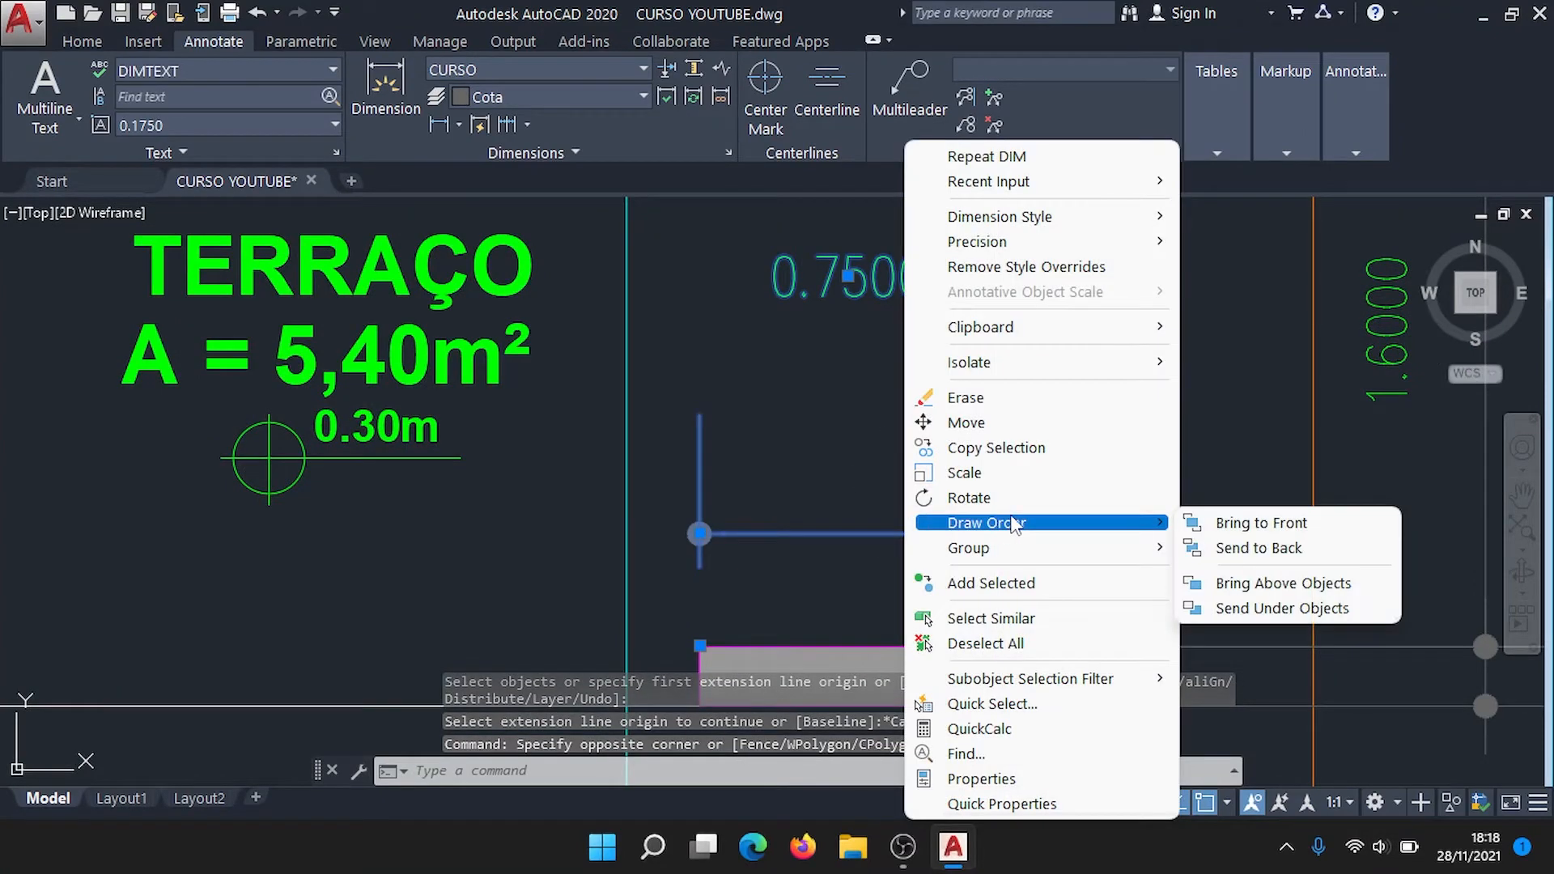
pyautogui.click(1260, 544)
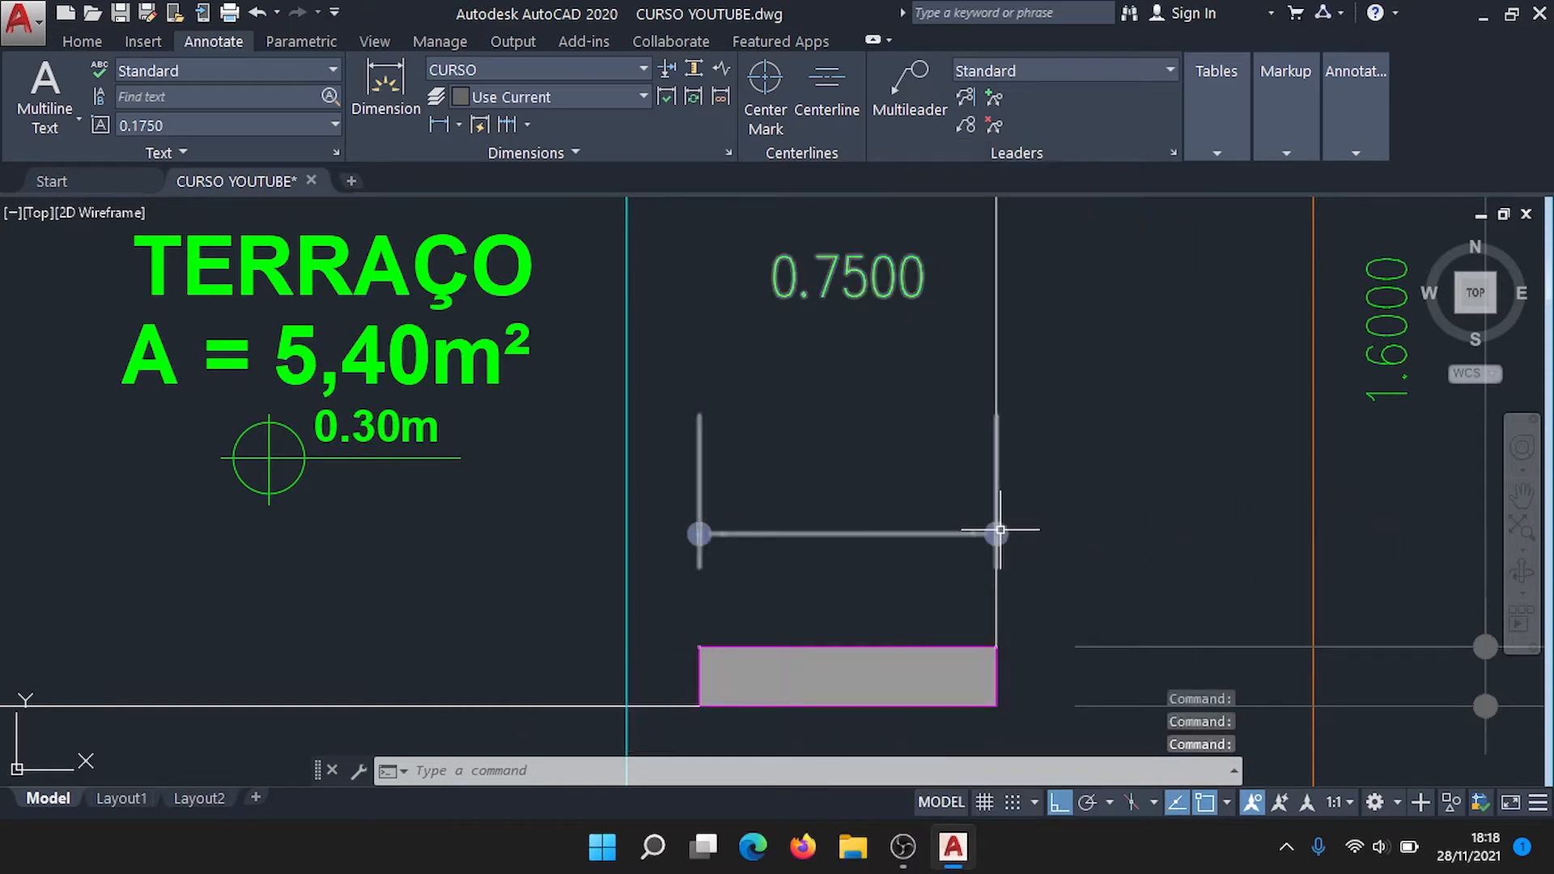
pyautogui.scroll(4, 1000, 535)
pyautogui.scroll(-4, 995, 559)
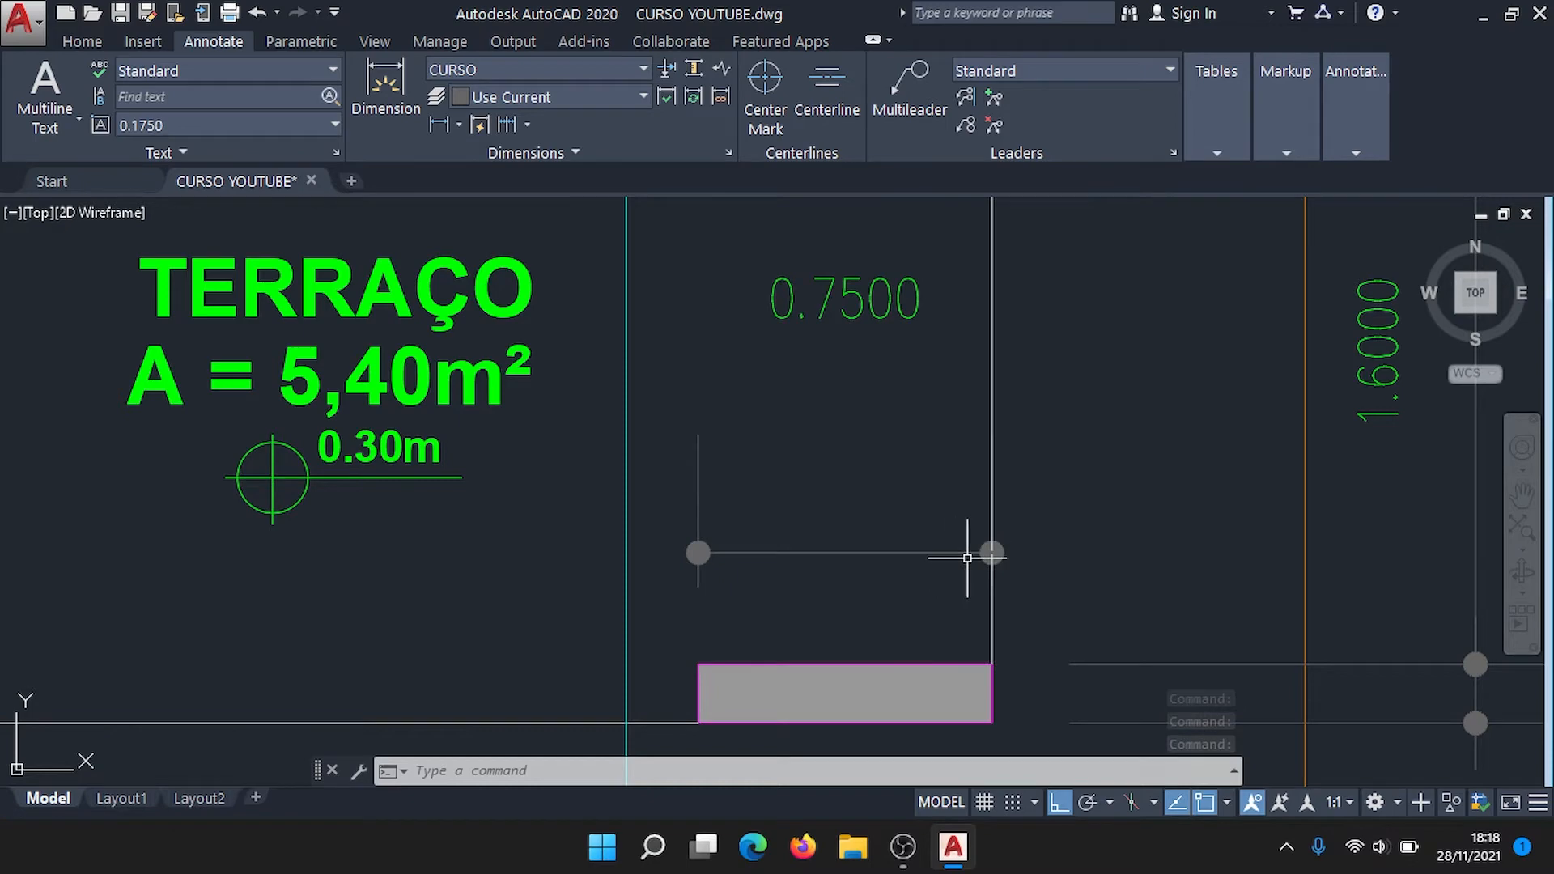
pyautogui.scroll(2, 980, 529)
pyautogui.scroll(-2, 1004, 356)
# Step: Dimension the TERRAÇO front from the short wall's outer corner to the SALA DE ESTAR wall, placing it outside the orange outline
pyautogui.moveTo(978, 550)
pyautogui.mouseDown(button='middle')
pyautogui.moveTo(1245, 467)
pyautogui.moveTo(1156, 511)
pyautogui.moveTo(1086, 520)
pyautogui.moveTo(1077, 507)
pyautogui.mouseUp(button='middle')
pyautogui.scroll(-1, 1156, 512)
pyautogui.scroll(-1, 1162, 534)
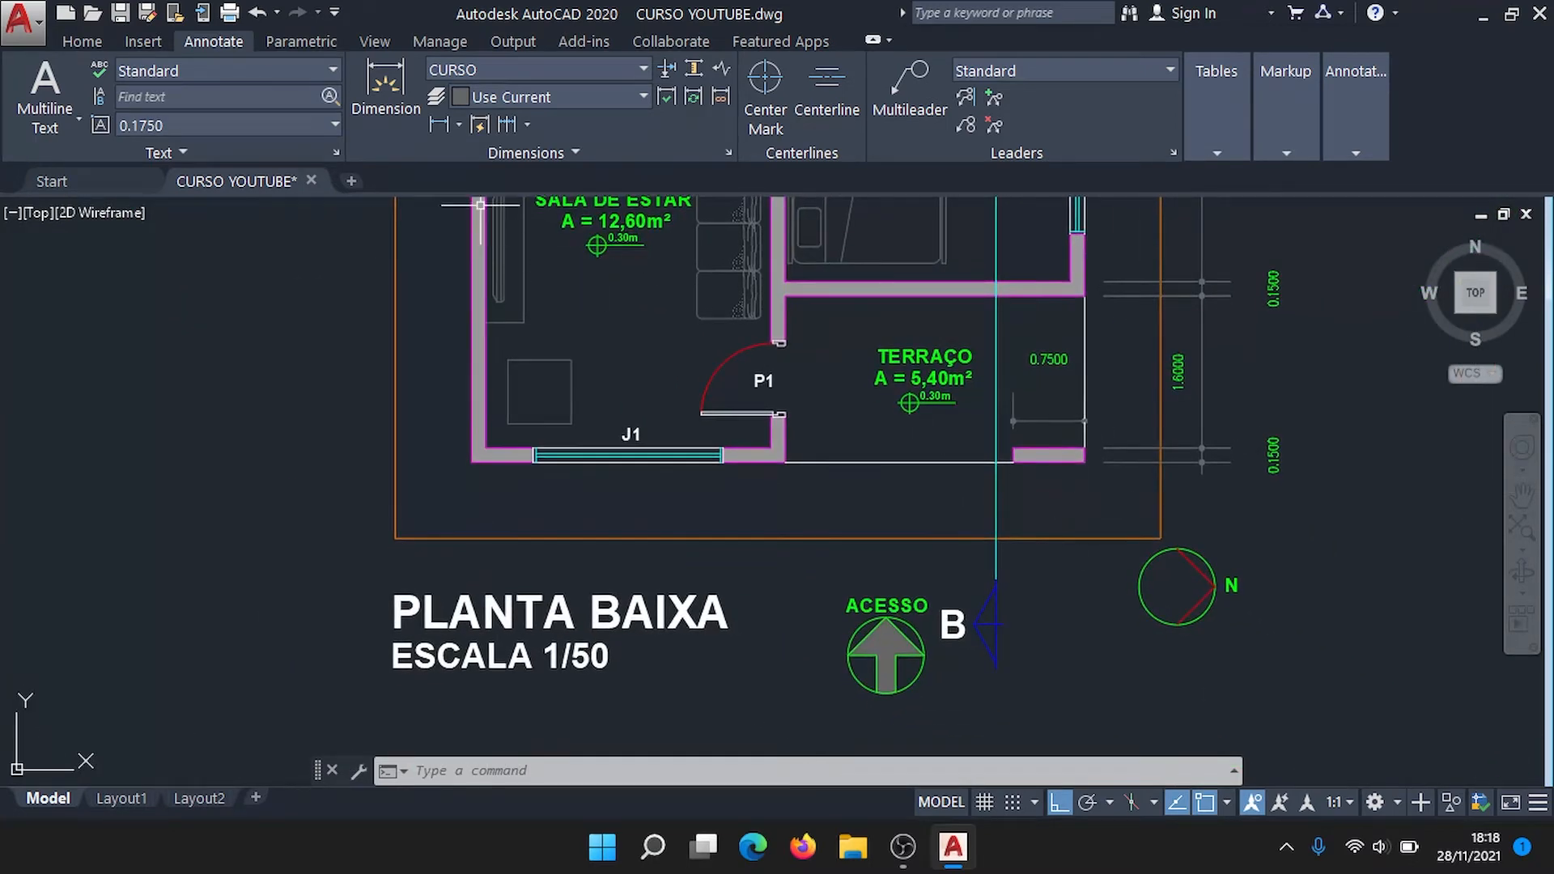
pyautogui.click(402, 75)
pyautogui.scroll(4, 1117, 468)
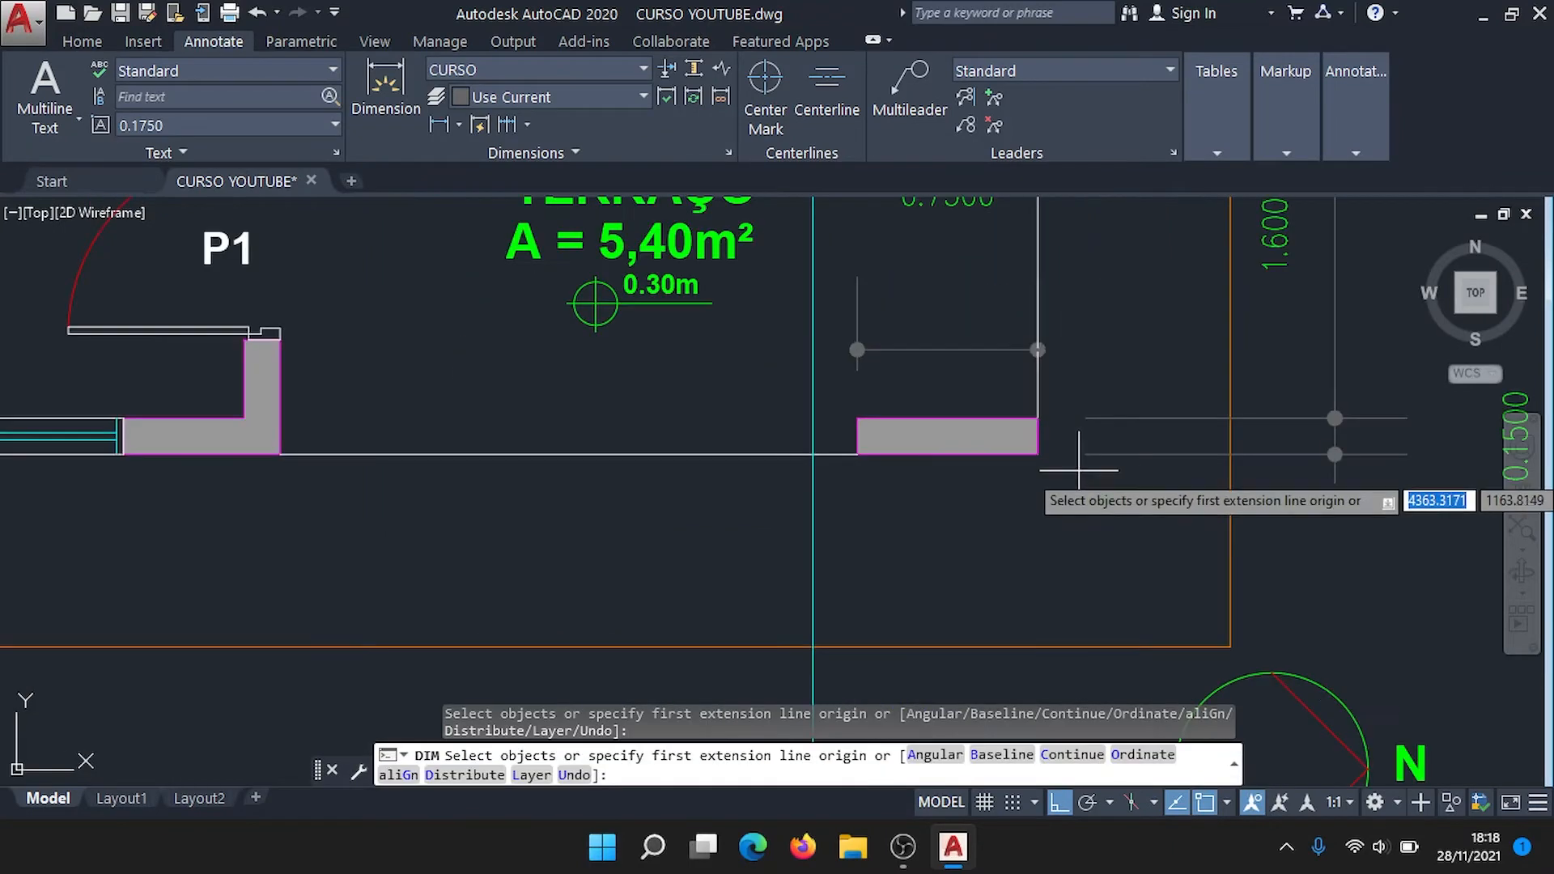
pyautogui.click(1038, 455)
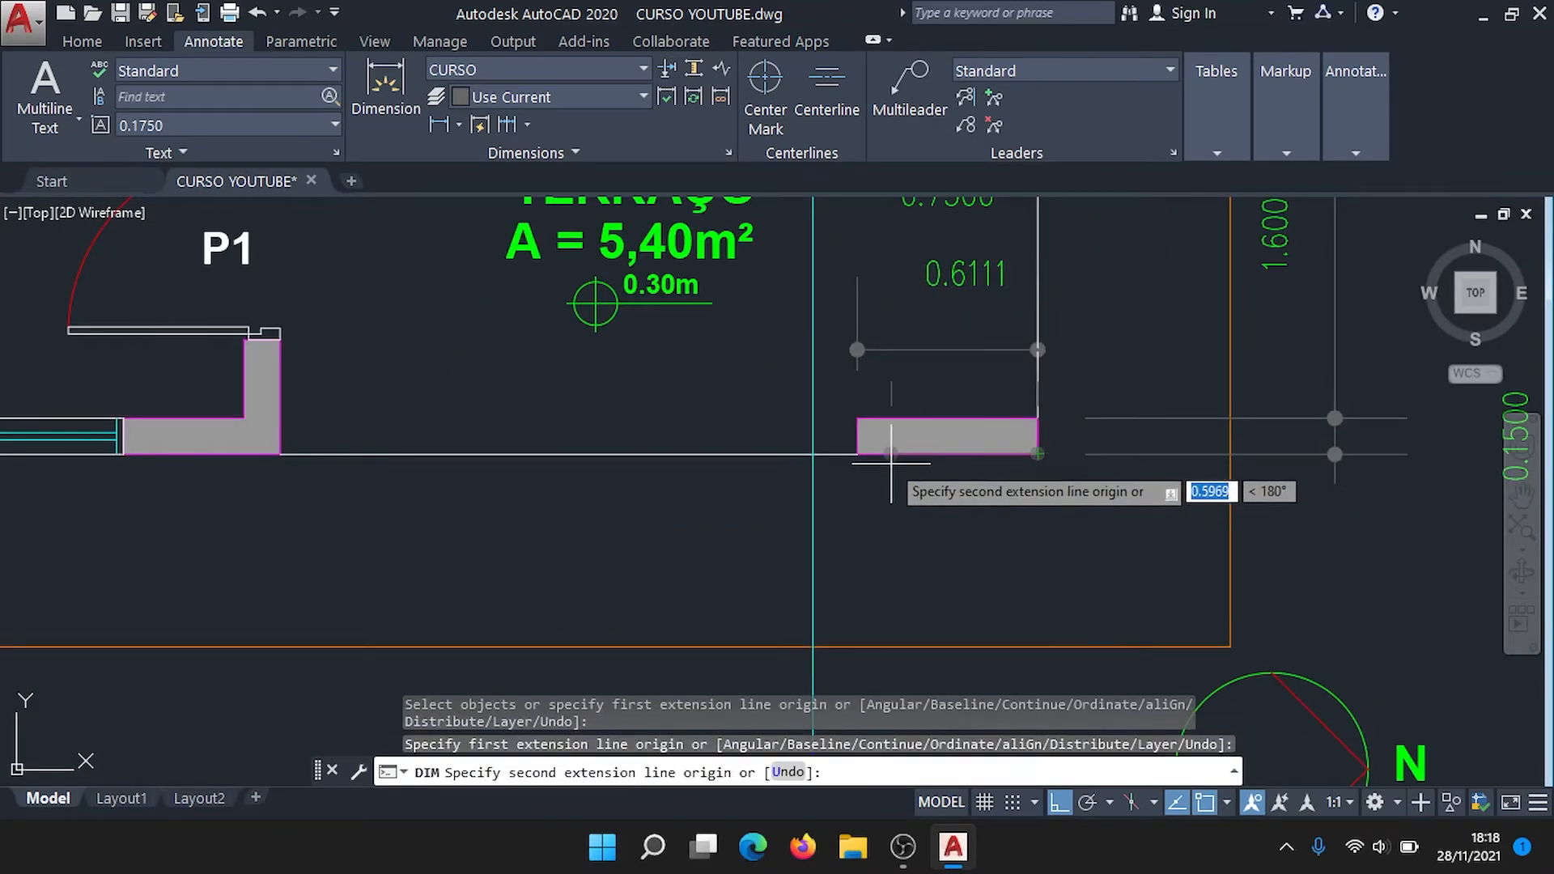
pyautogui.click(280, 454)
pyautogui.scroll(-3, 417, 510)
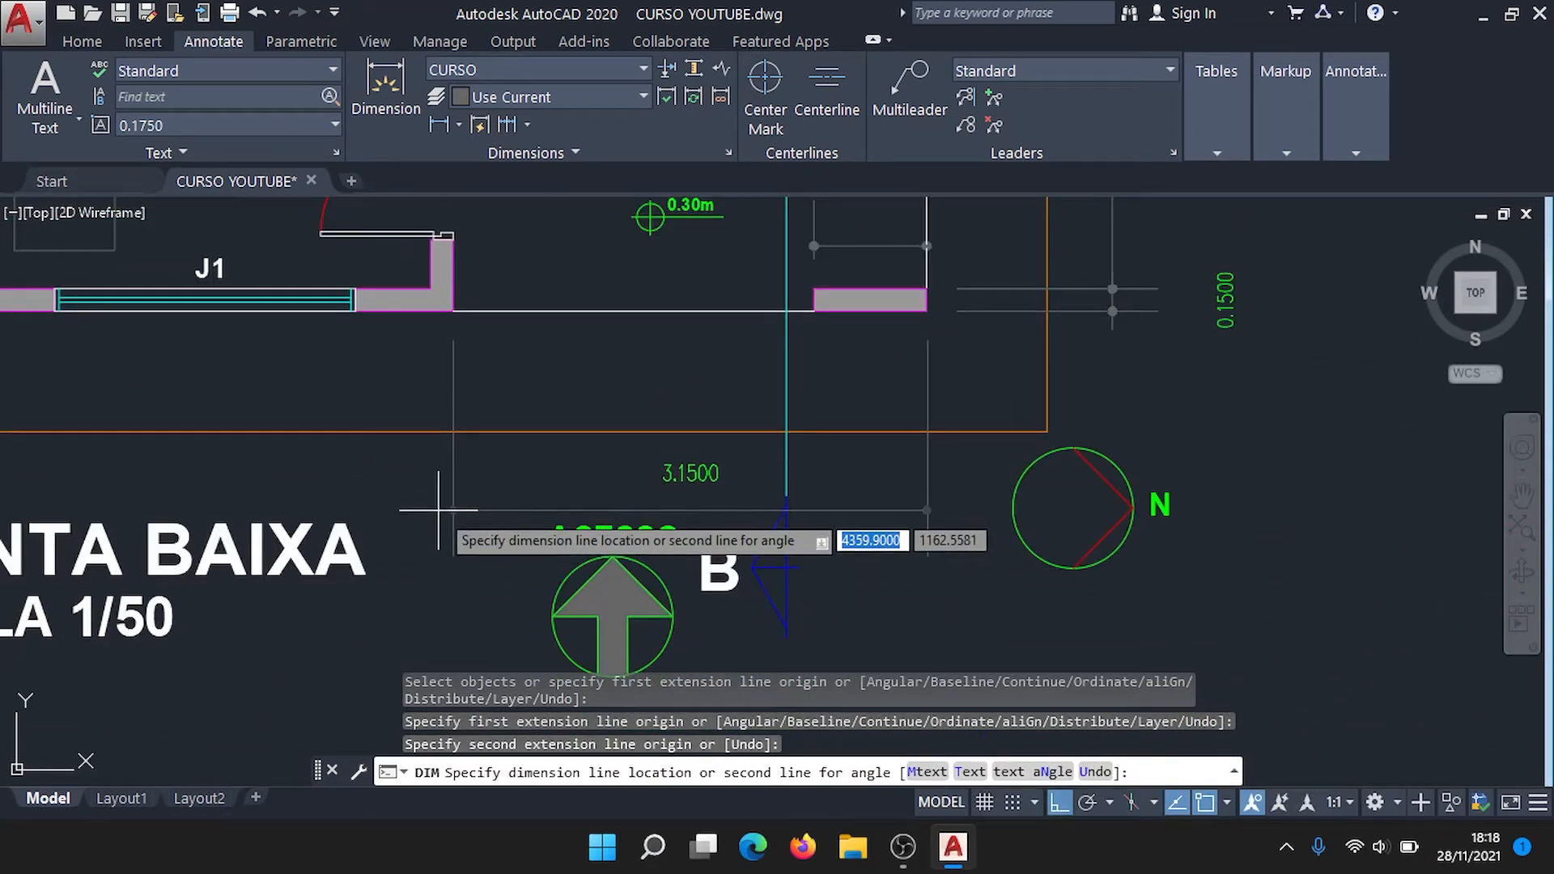
pyautogui.click(438, 515)
# Step: Continue the front dimension across the dividing wall, the SALA DE ESTAR's inner width and the far outer wall
pyautogui.moveTo(52, 207); pyautogui.dragTo(555, 243, button='middle')
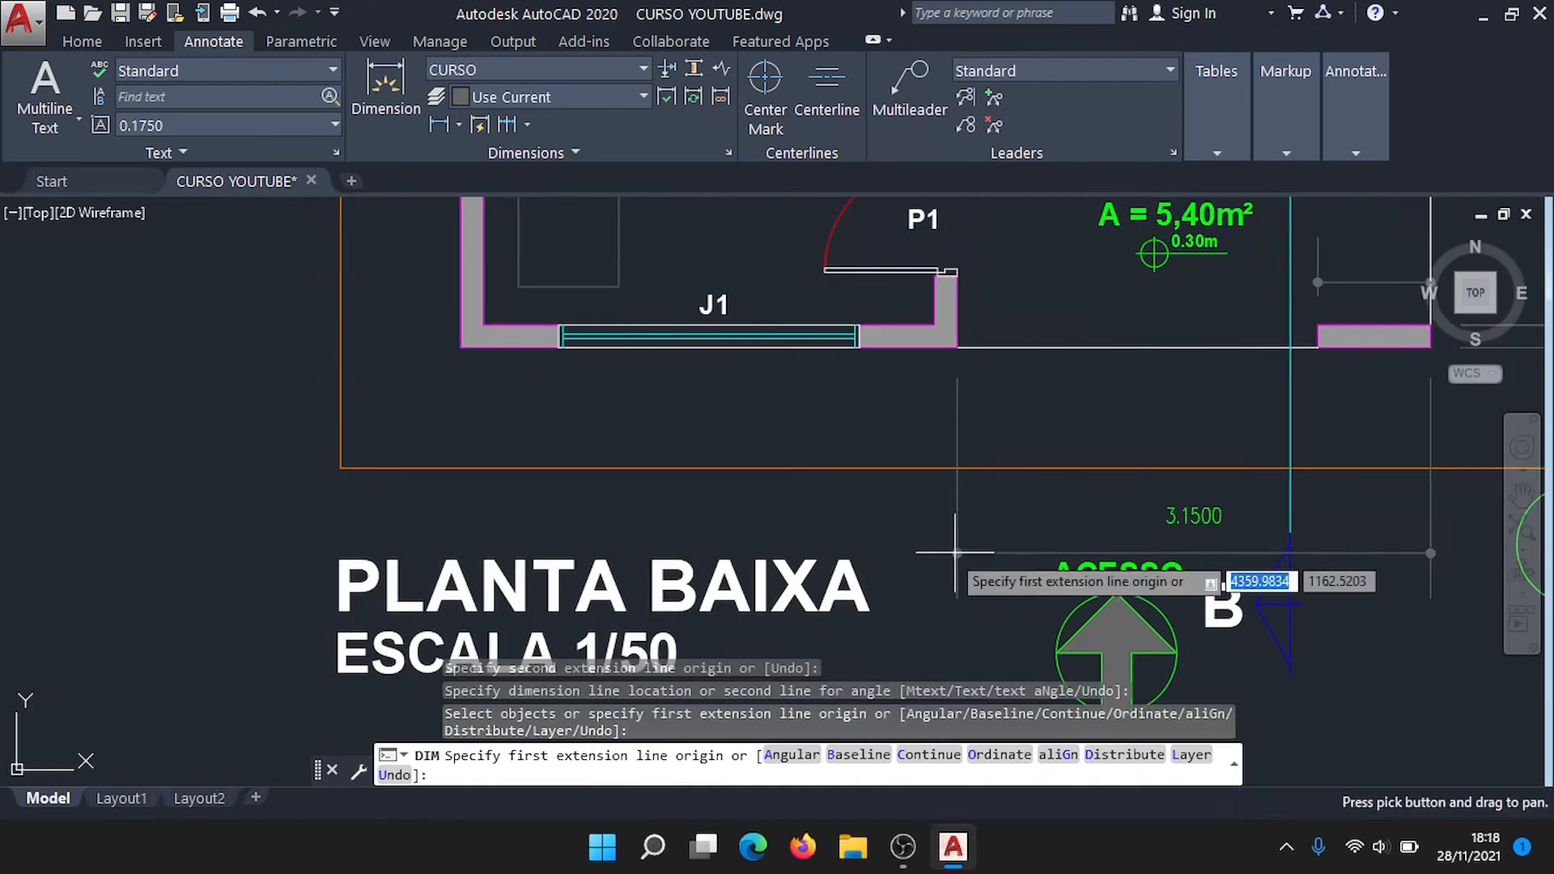
pyautogui.click(508, 126)
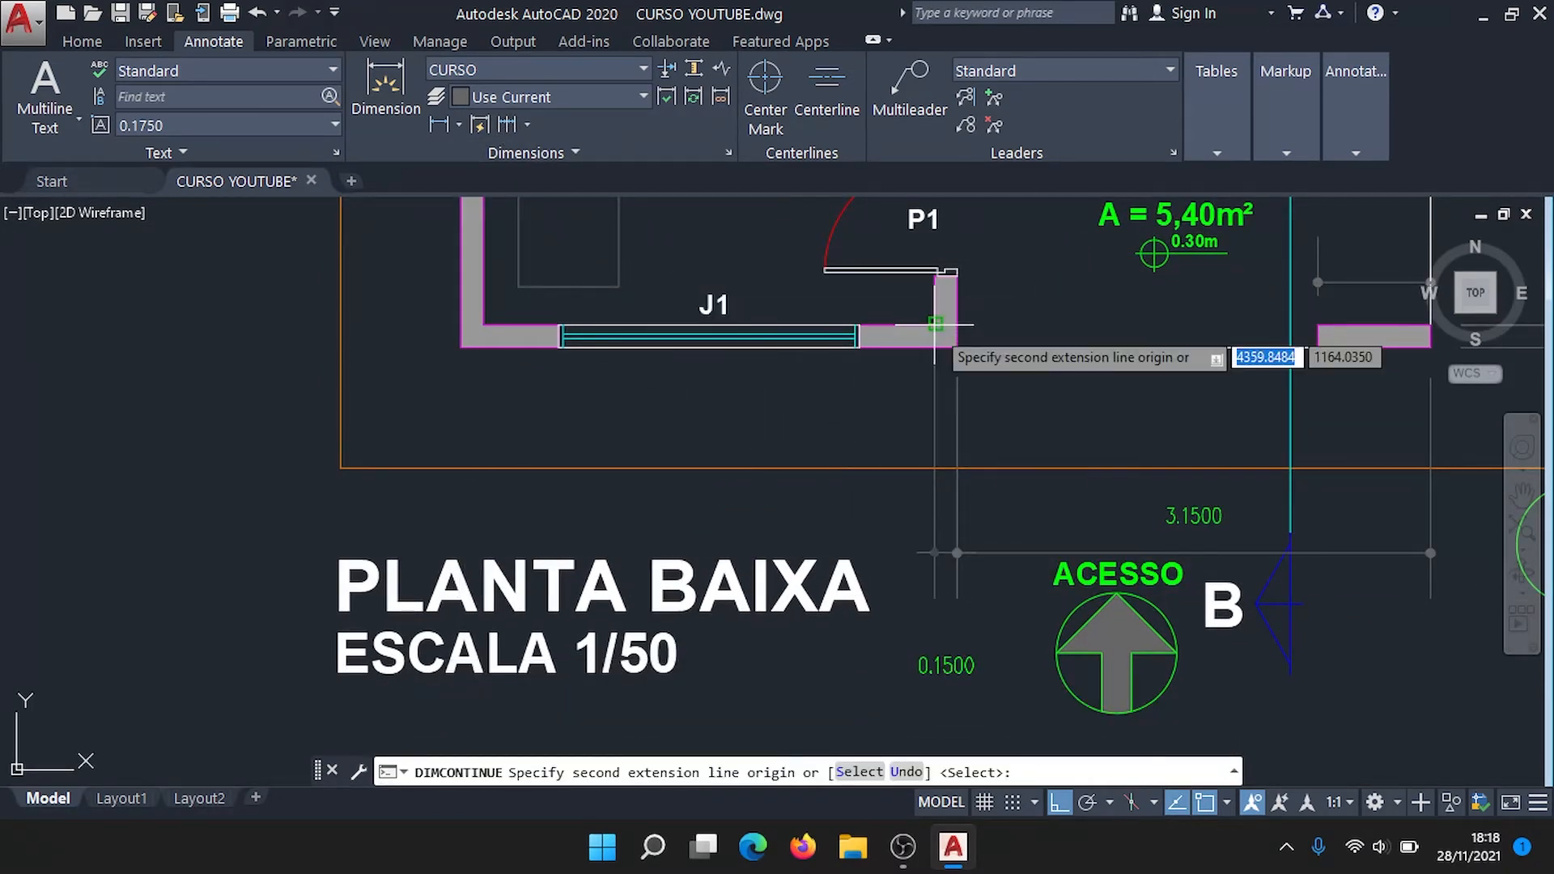
pyautogui.click(935, 325)
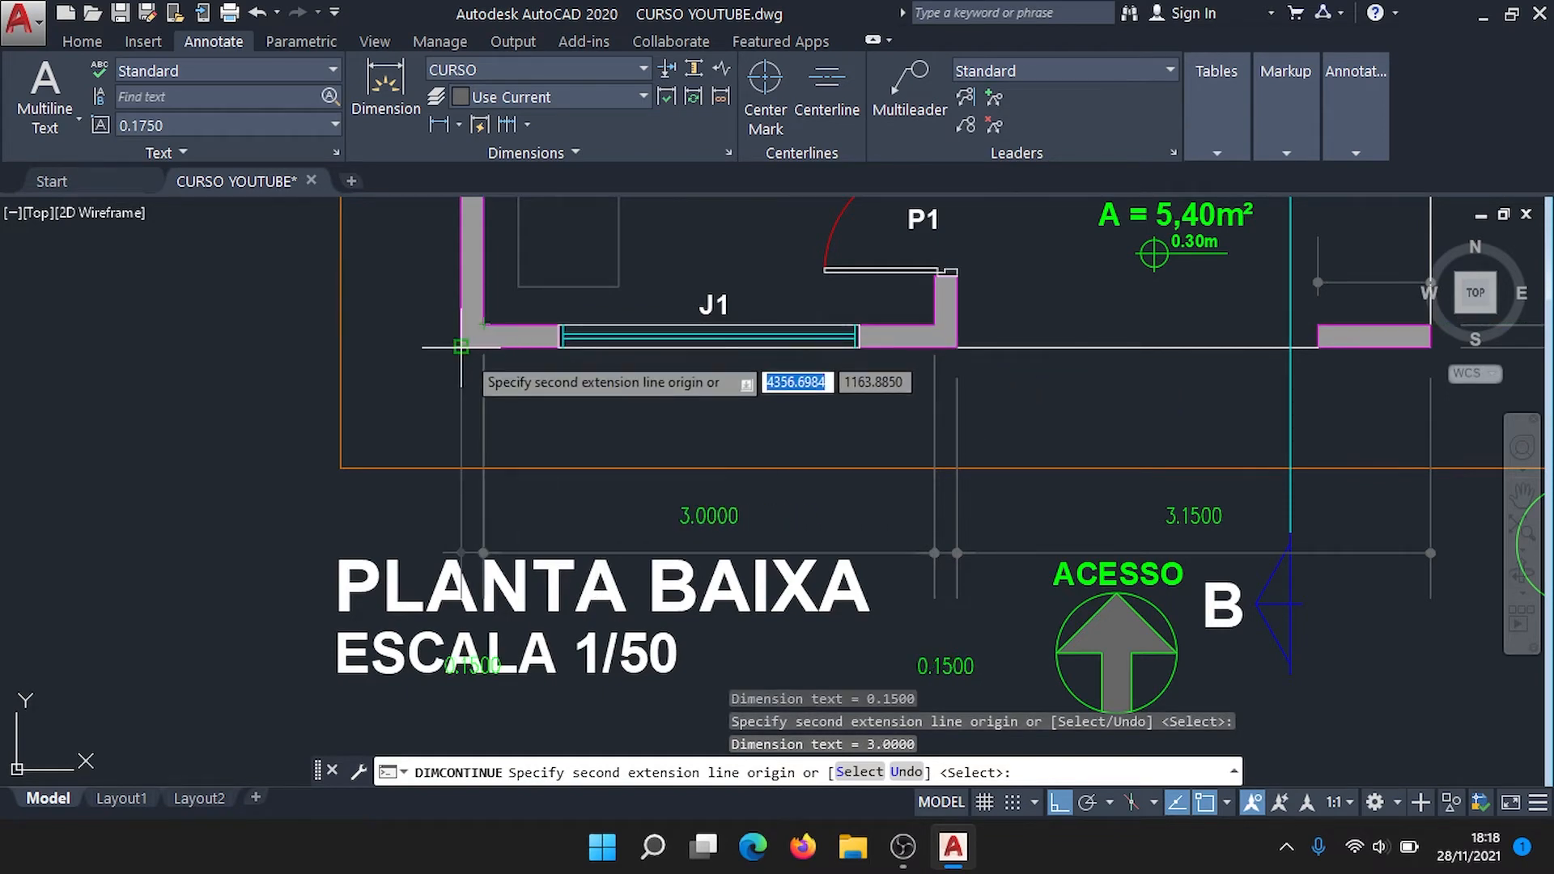
pyautogui.press('Escape')
# Step: Move the PLANTA BAIXA and ESCALA 1/50 titles straight down about 1.1 units, clear of the front dimensions
pyautogui.moveTo(612, 610); pyautogui.dragTo(553, 463, button='middle')
pyautogui.scroll(-4, 555, 467)
pyautogui.moveTo(893, 536); pyautogui.dragTo(1040, 536, button='middle')
pyautogui.scroll(4, 729, 519)
pyautogui.click(503, 596)
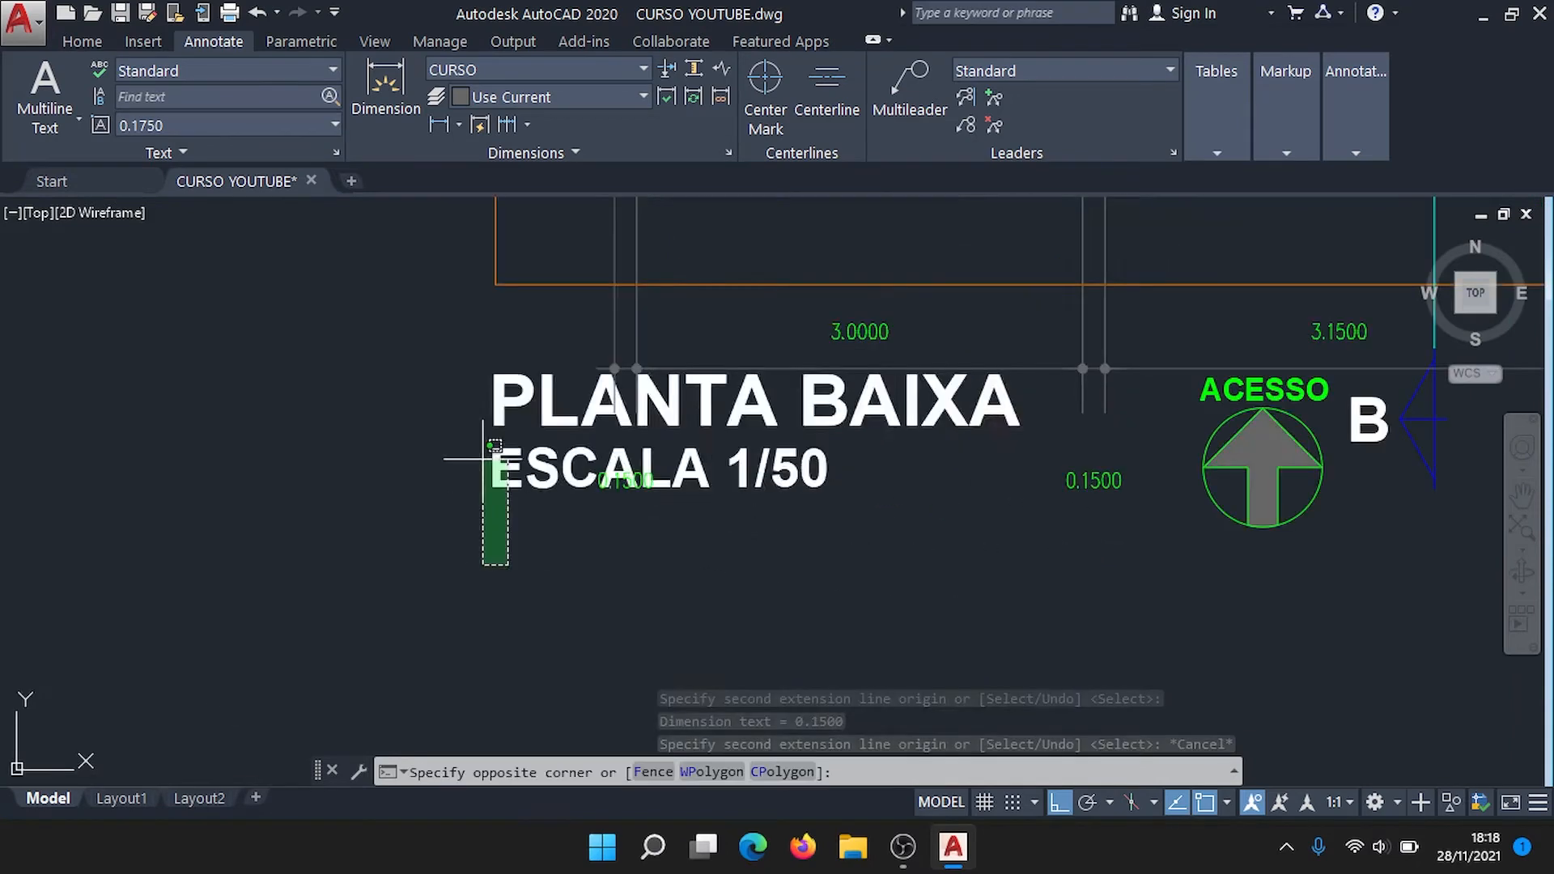
pyautogui.click(443, 367)
pyautogui.write('m')
pyautogui.press('Return')
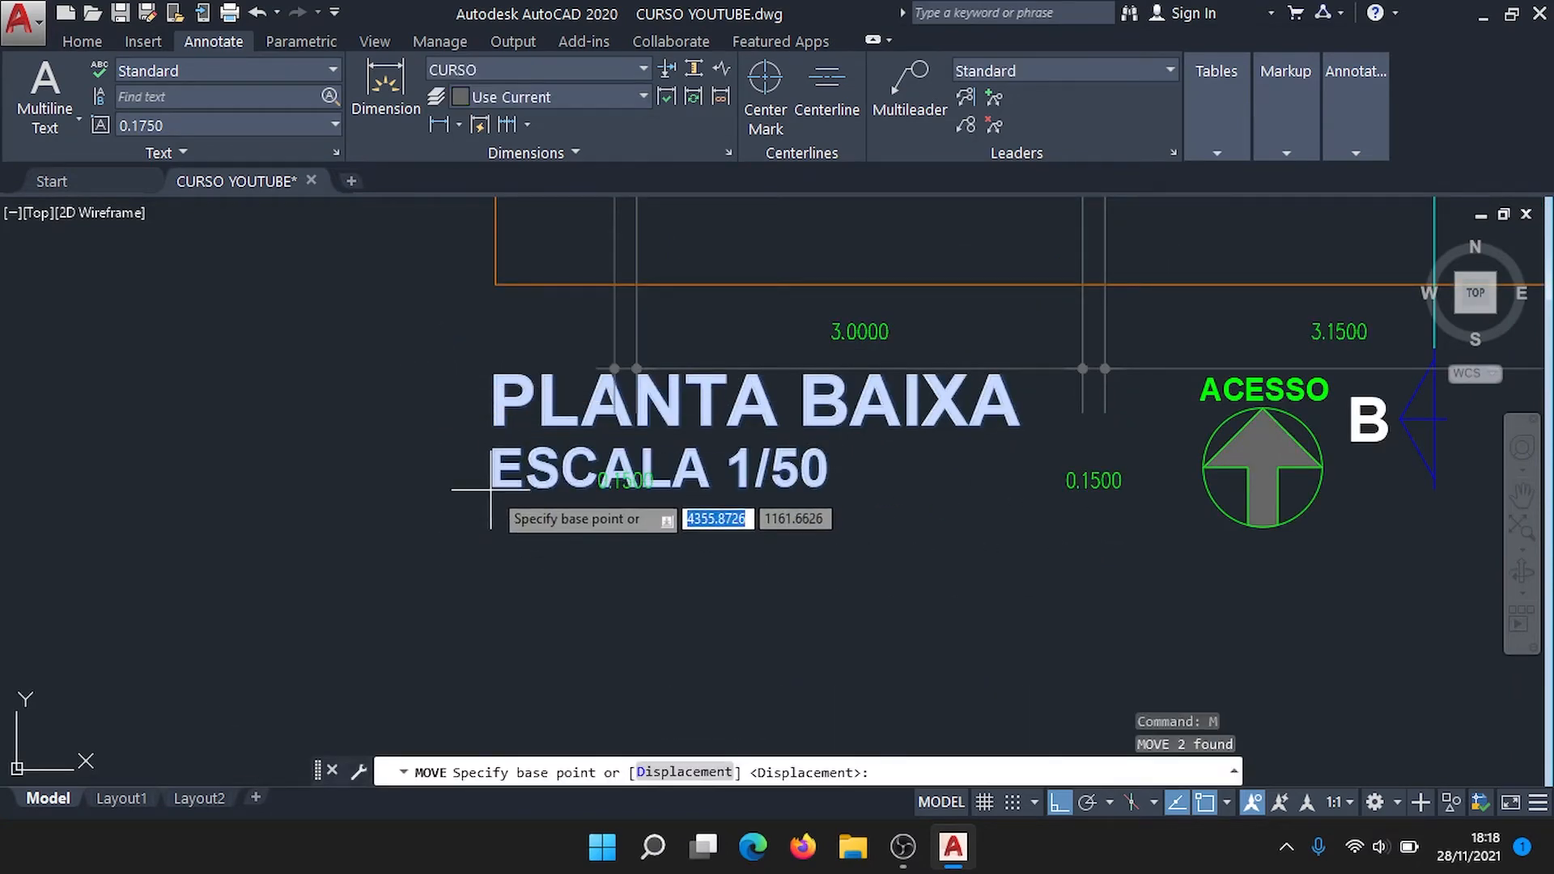
pyautogui.click(490, 485)
pyautogui.moveTo(486, 676); pyautogui.dragTo(480, 535, button='middle')
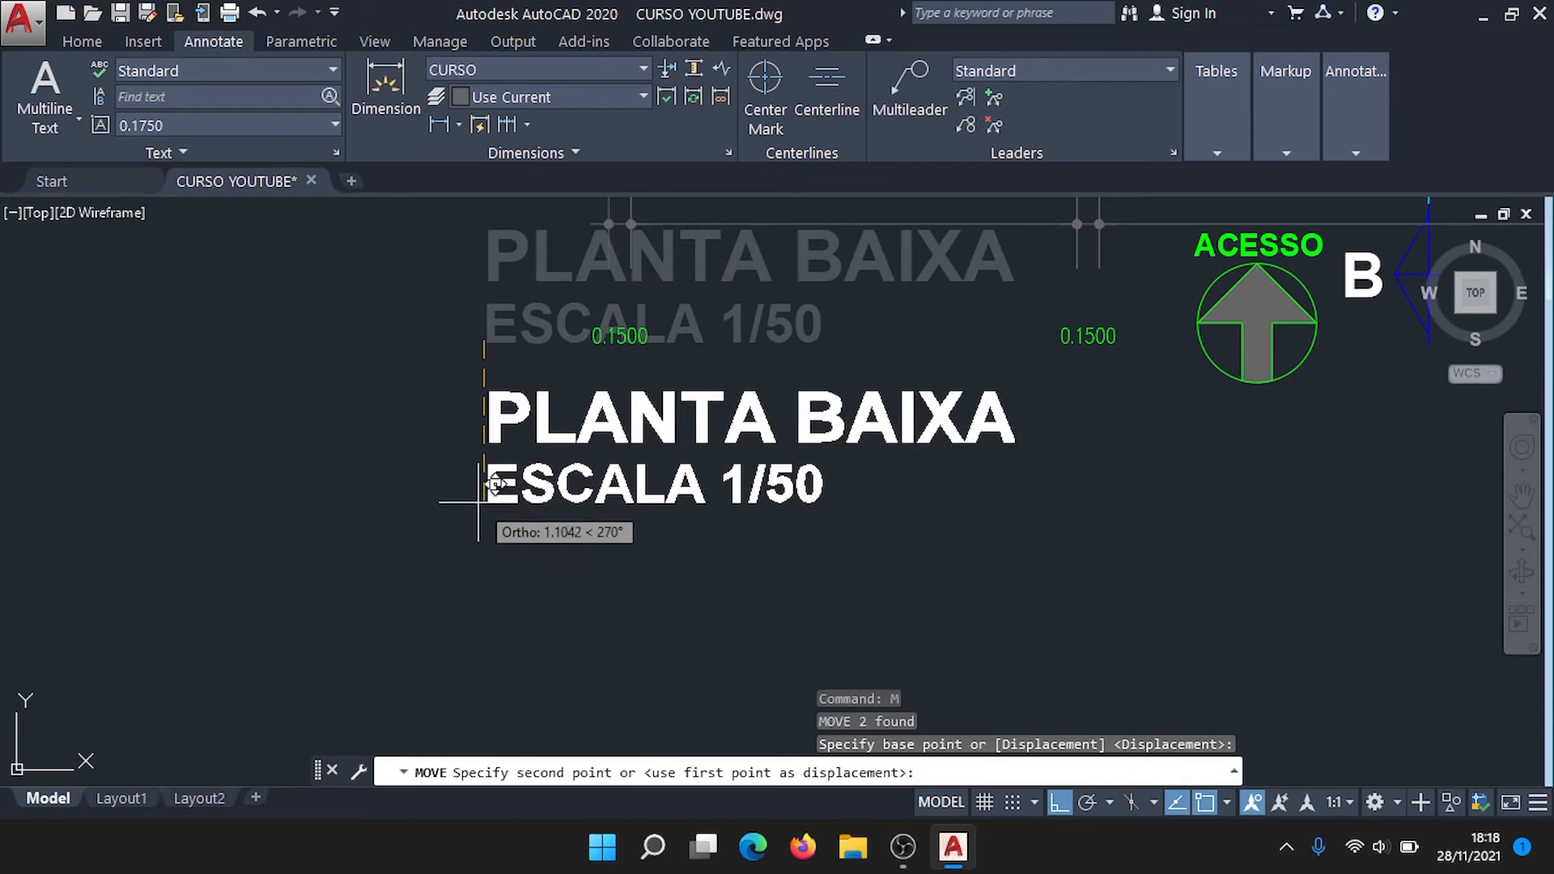
pyautogui.click(478, 509)
# Step: Move the ACESSO label and arrow symbol straight down about 1.2 units, below the front dimension line
pyautogui.moveTo(871, 488); pyautogui.dragTo(264, 616, button='middle')
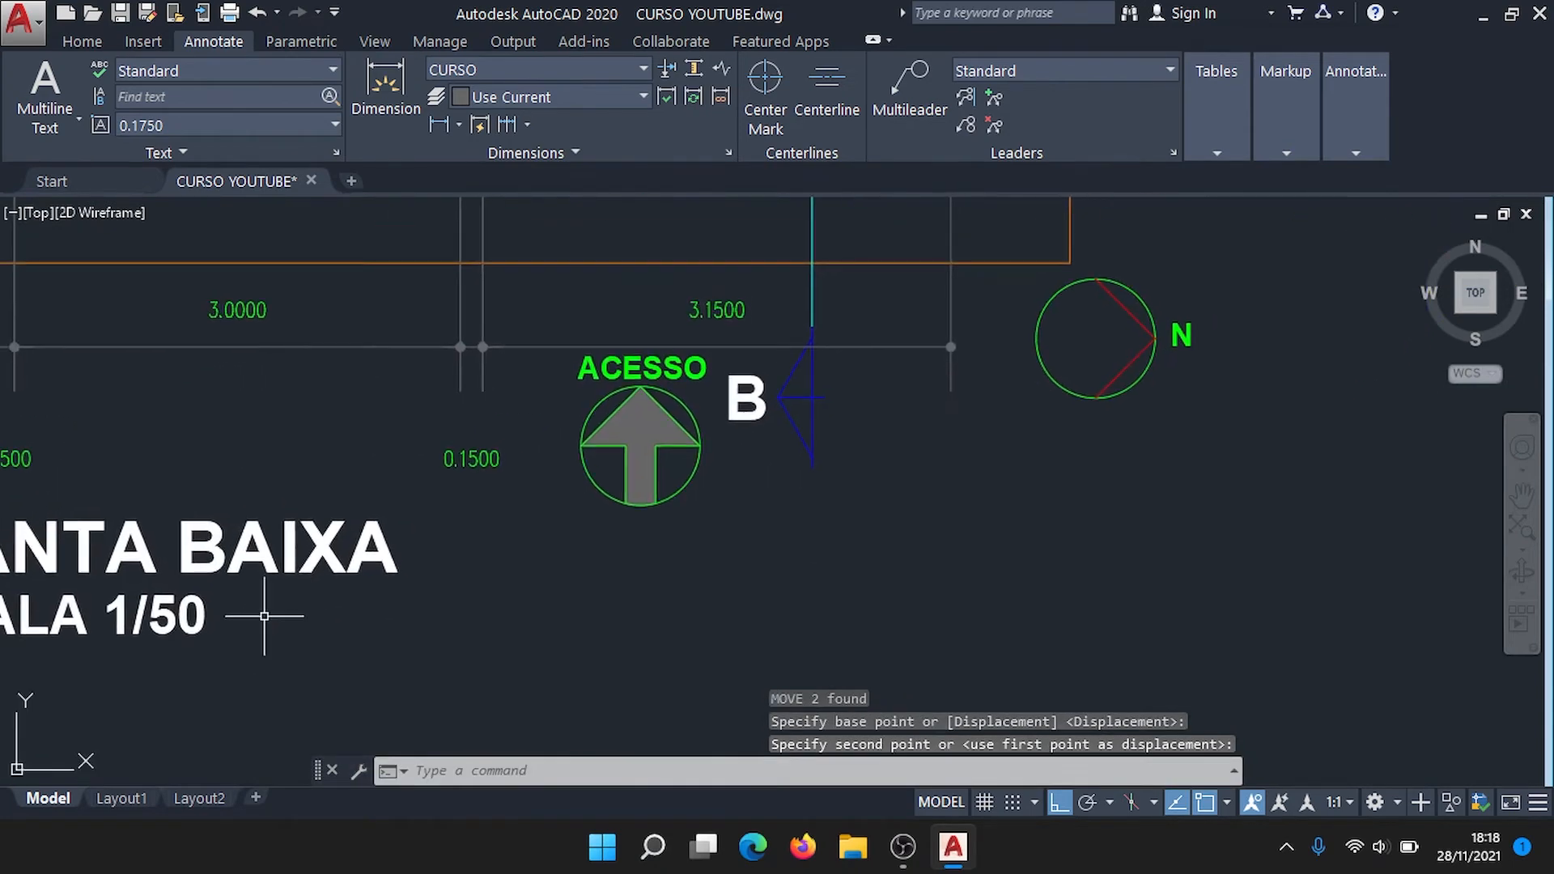
pyautogui.click(755, 550)
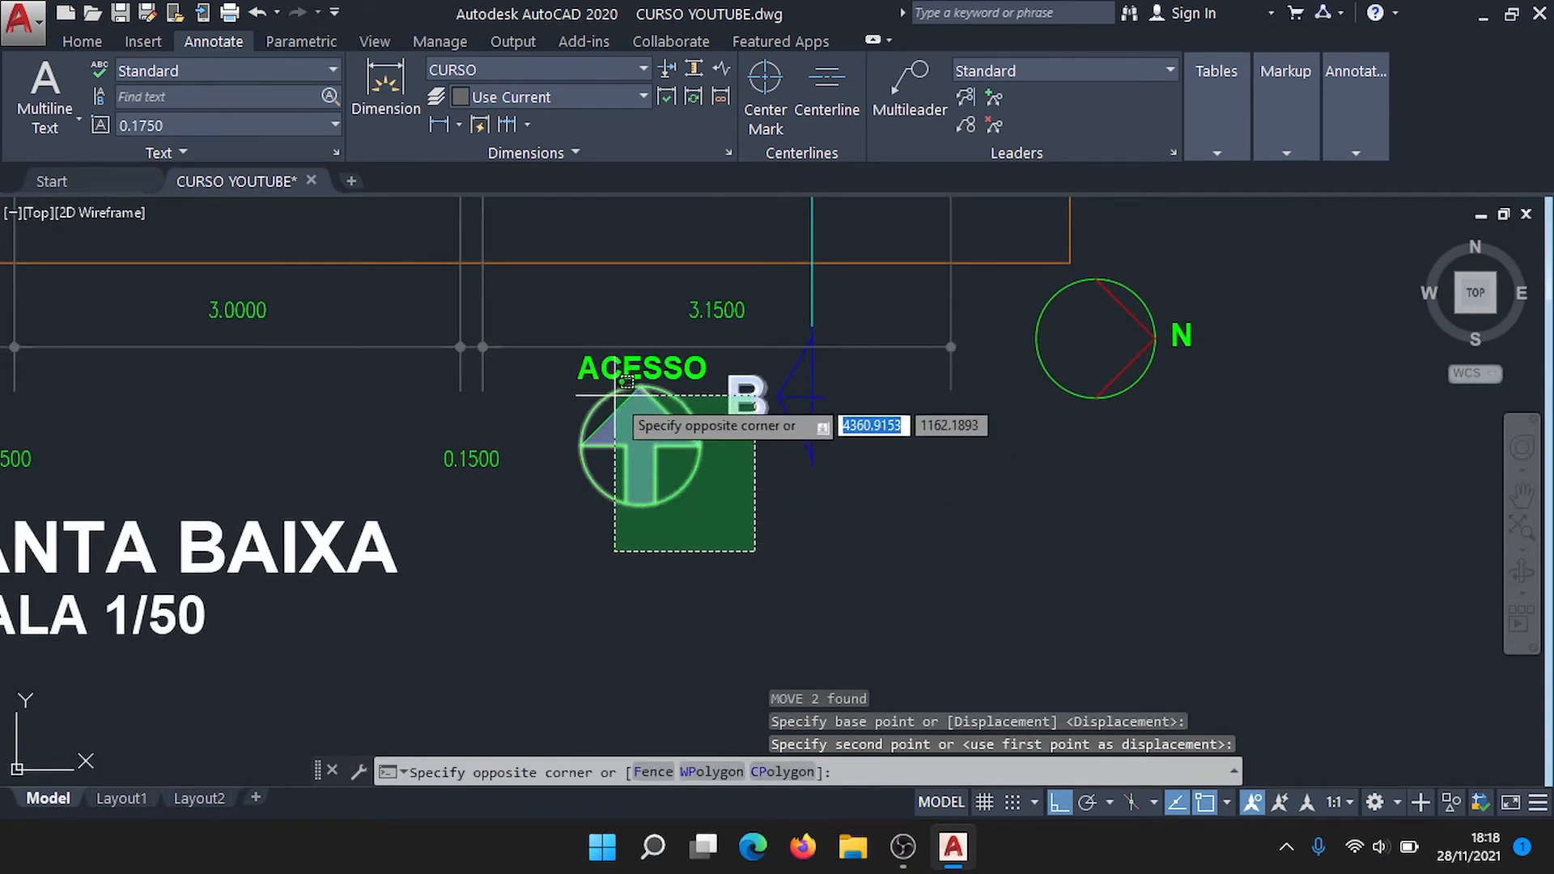
pyautogui.press('Escape')
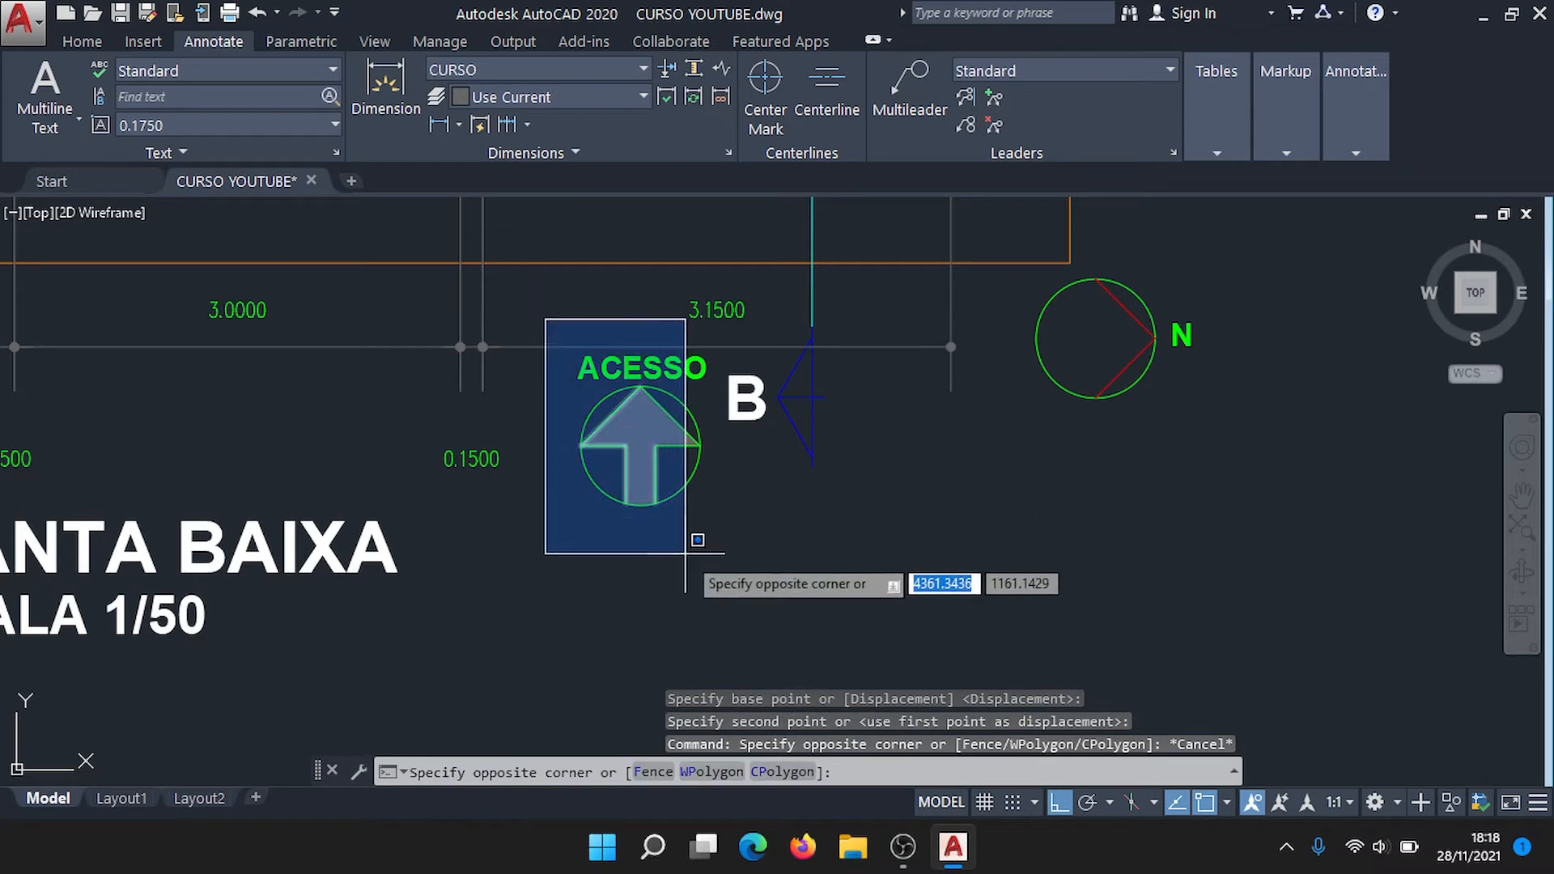
pyautogui.click(725, 548)
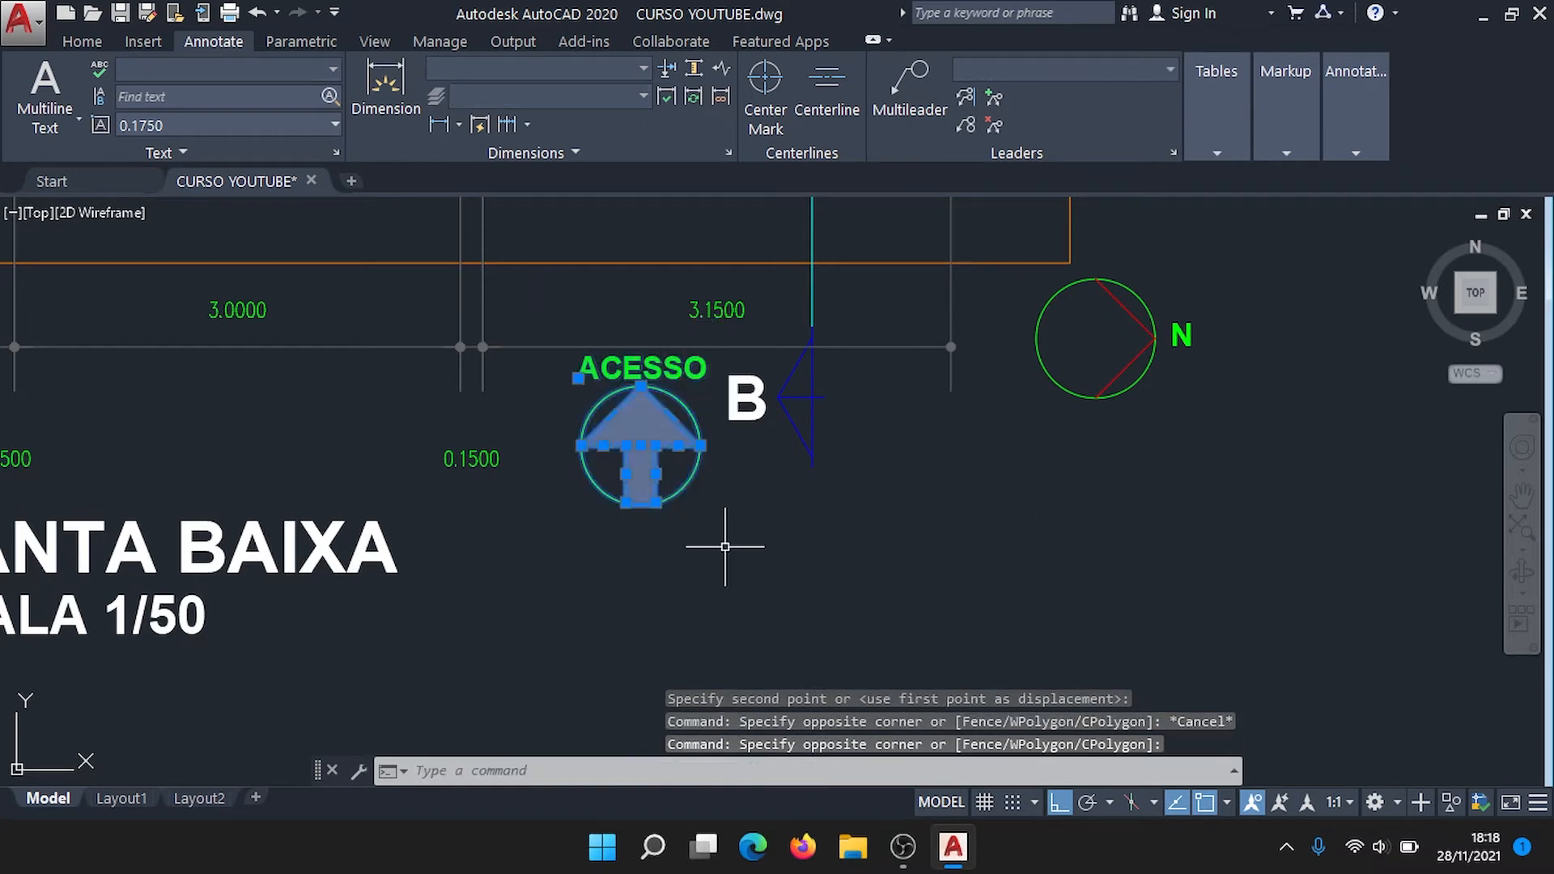
pyautogui.write('M')
pyautogui.press('Return')
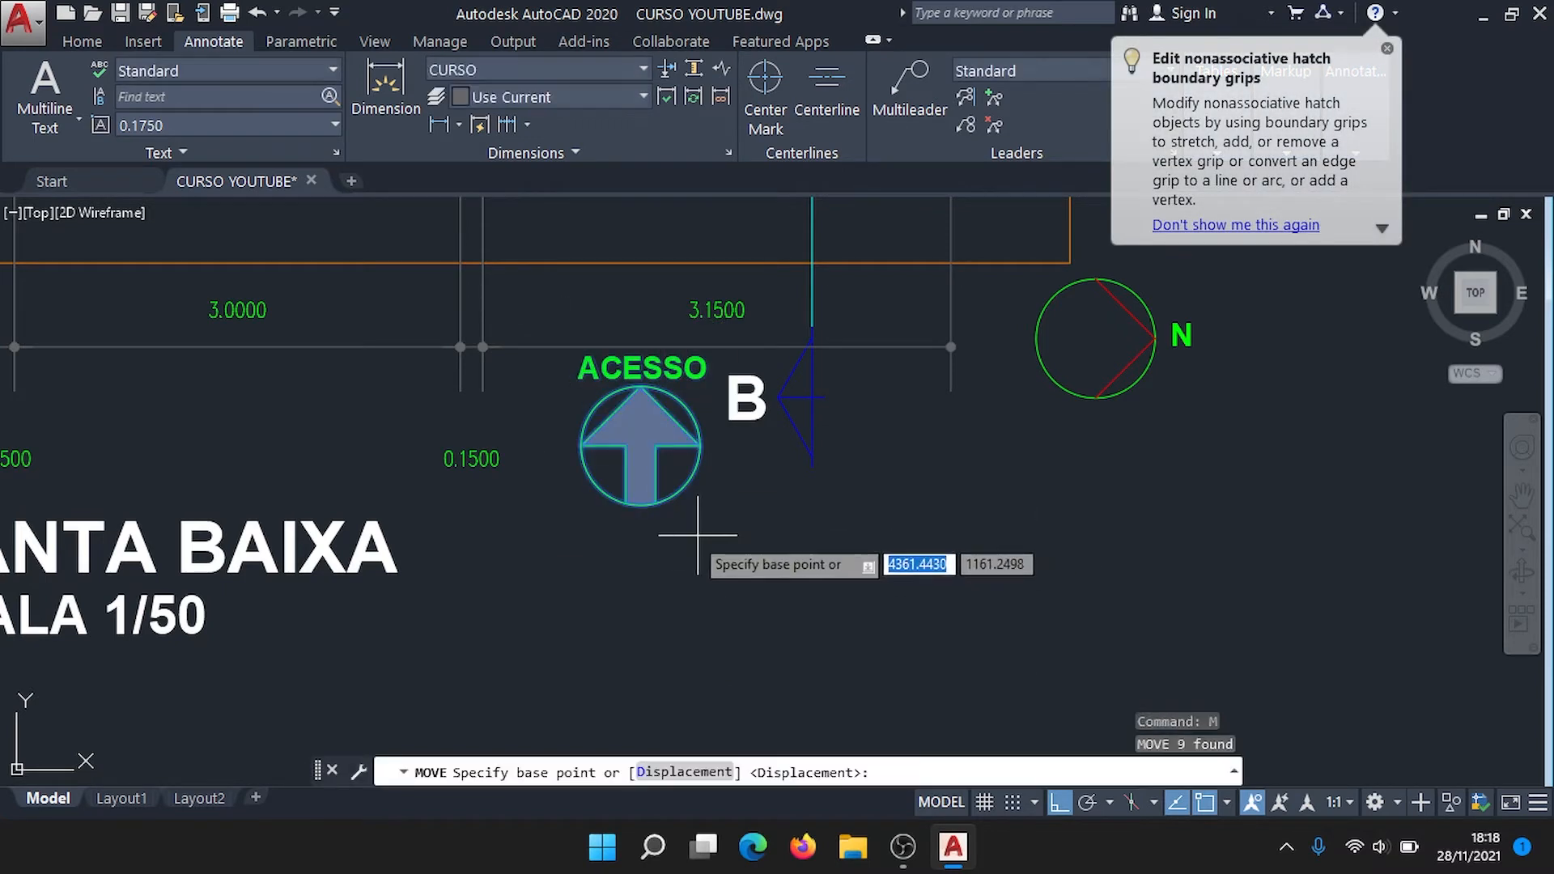
pyautogui.click(641, 446)
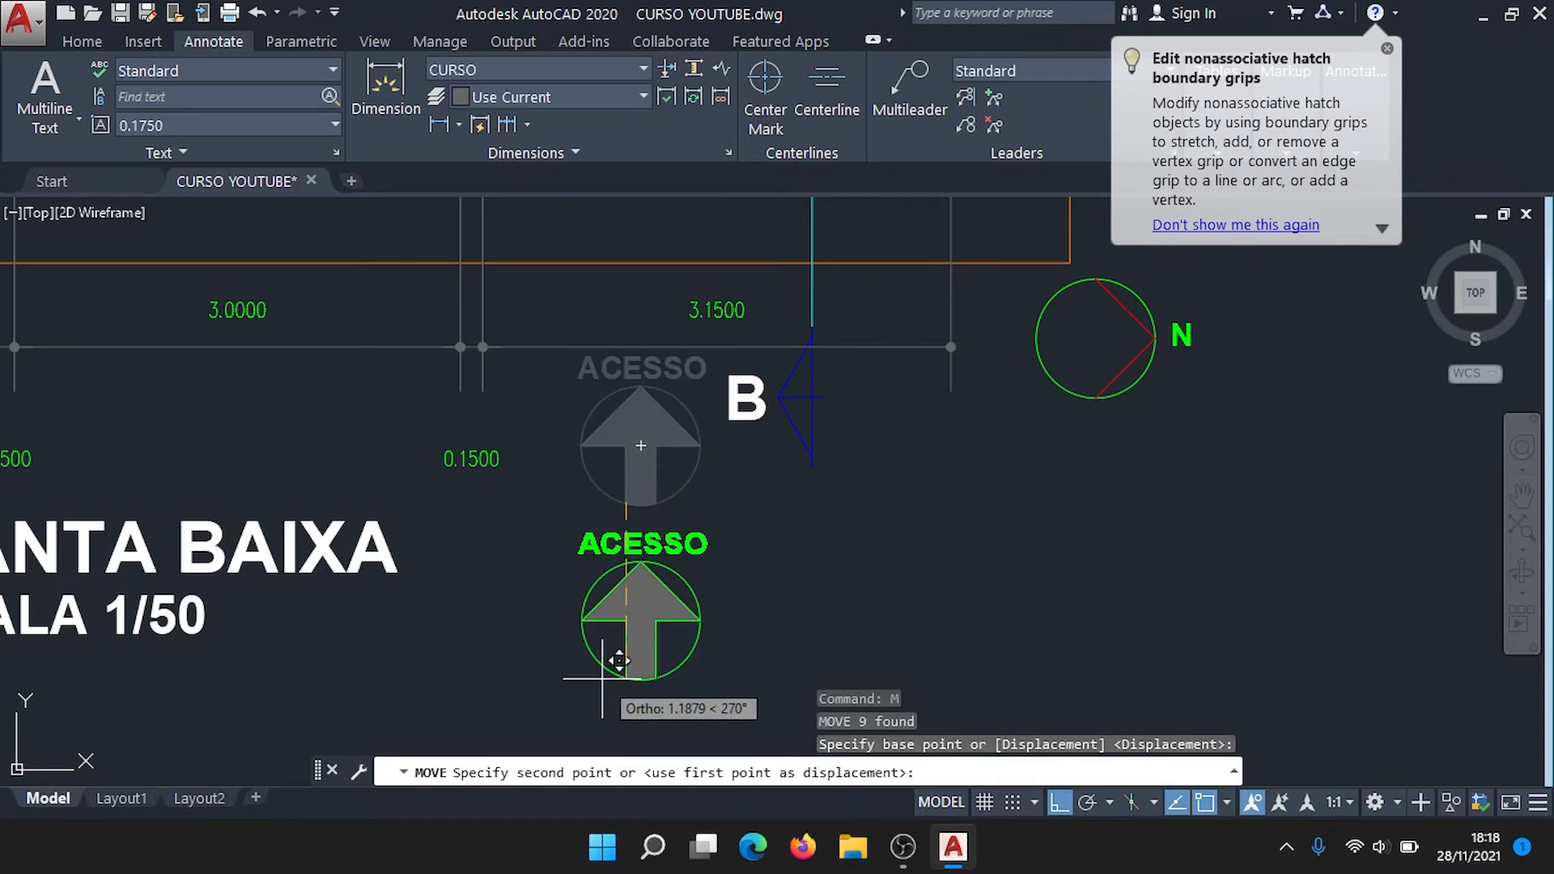
pyautogui.click(602, 678)
pyautogui.moveTo(1029, 555); pyautogui.dragTo(602, 666, button='middle')
pyautogui.click(800, 593)
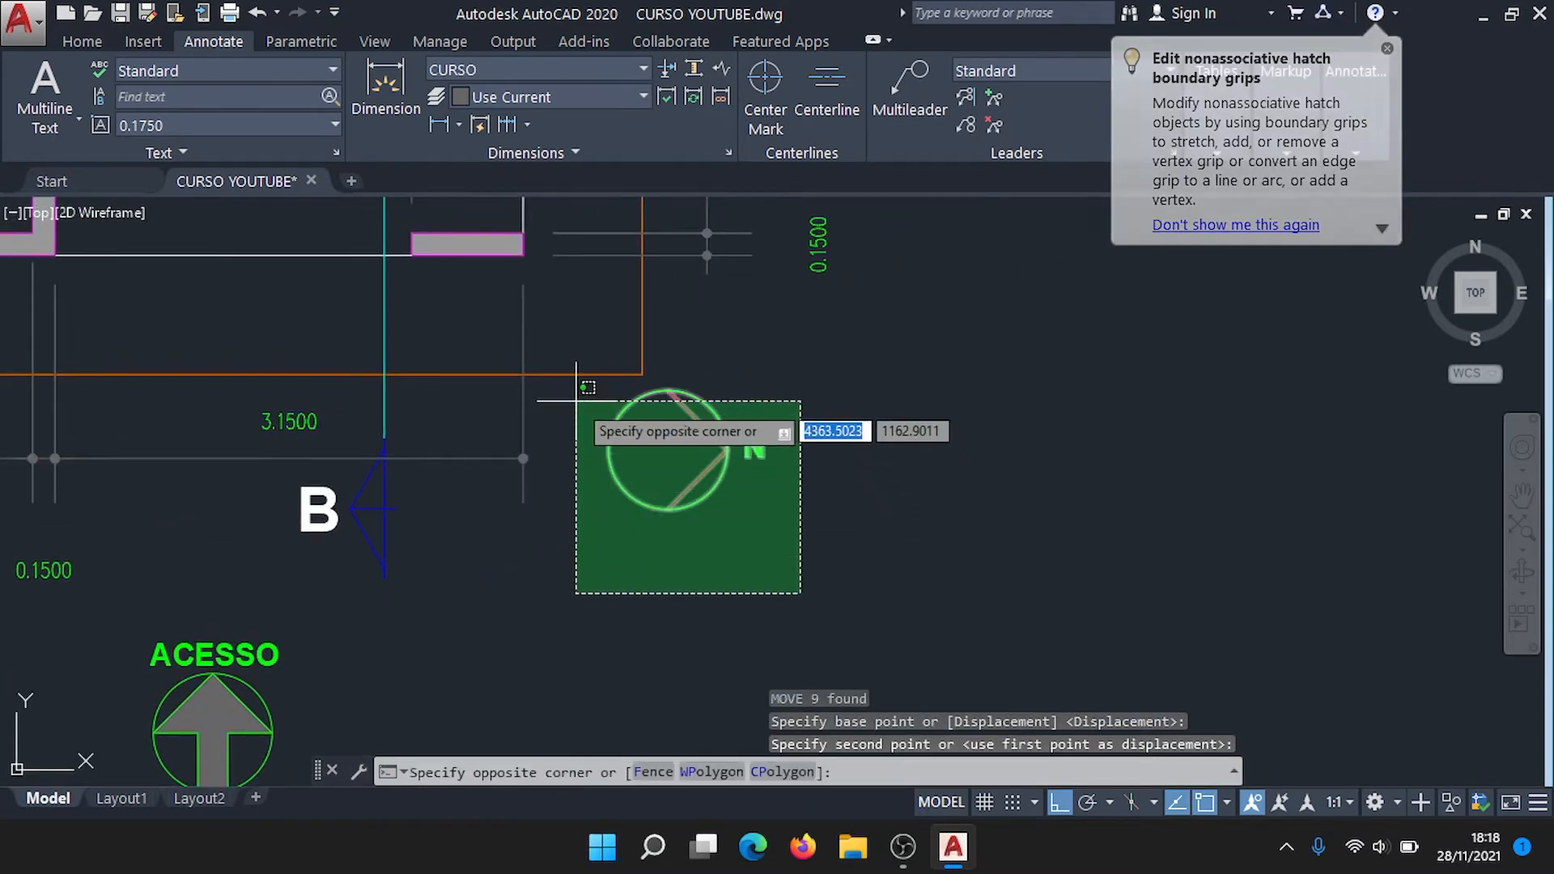
pyautogui.click(603, 415)
pyautogui.scroll(-4, 610, 415)
pyautogui.moveTo(653, 472)
pyautogui.mouseDown(button='middle')
pyautogui.moveTo(922, 617)
pyautogui.moveTo(707, 510)
pyautogui.mouseUp(button='middle')
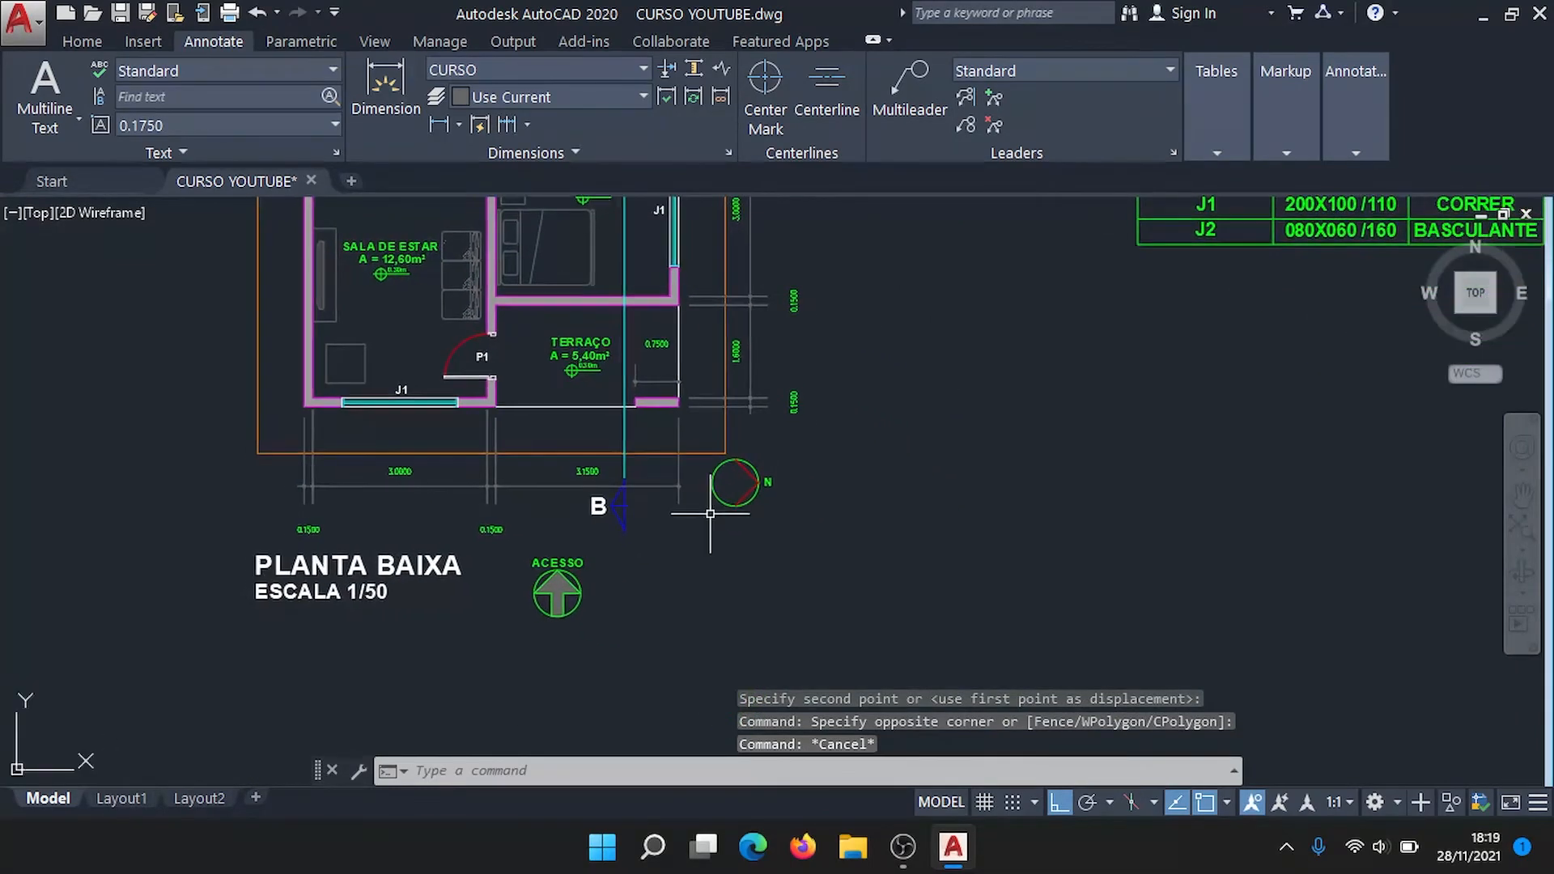
# Step: Move the N north symbol straight down about 1 unit, clear of the plan's outline and front dimensions
pyautogui.scroll(4, 706, 510)
pyautogui.click(908, 559)
pyautogui.click(725, 383)
pyautogui.write('m')
pyautogui.press('Return')
pyautogui.click(757, 434)
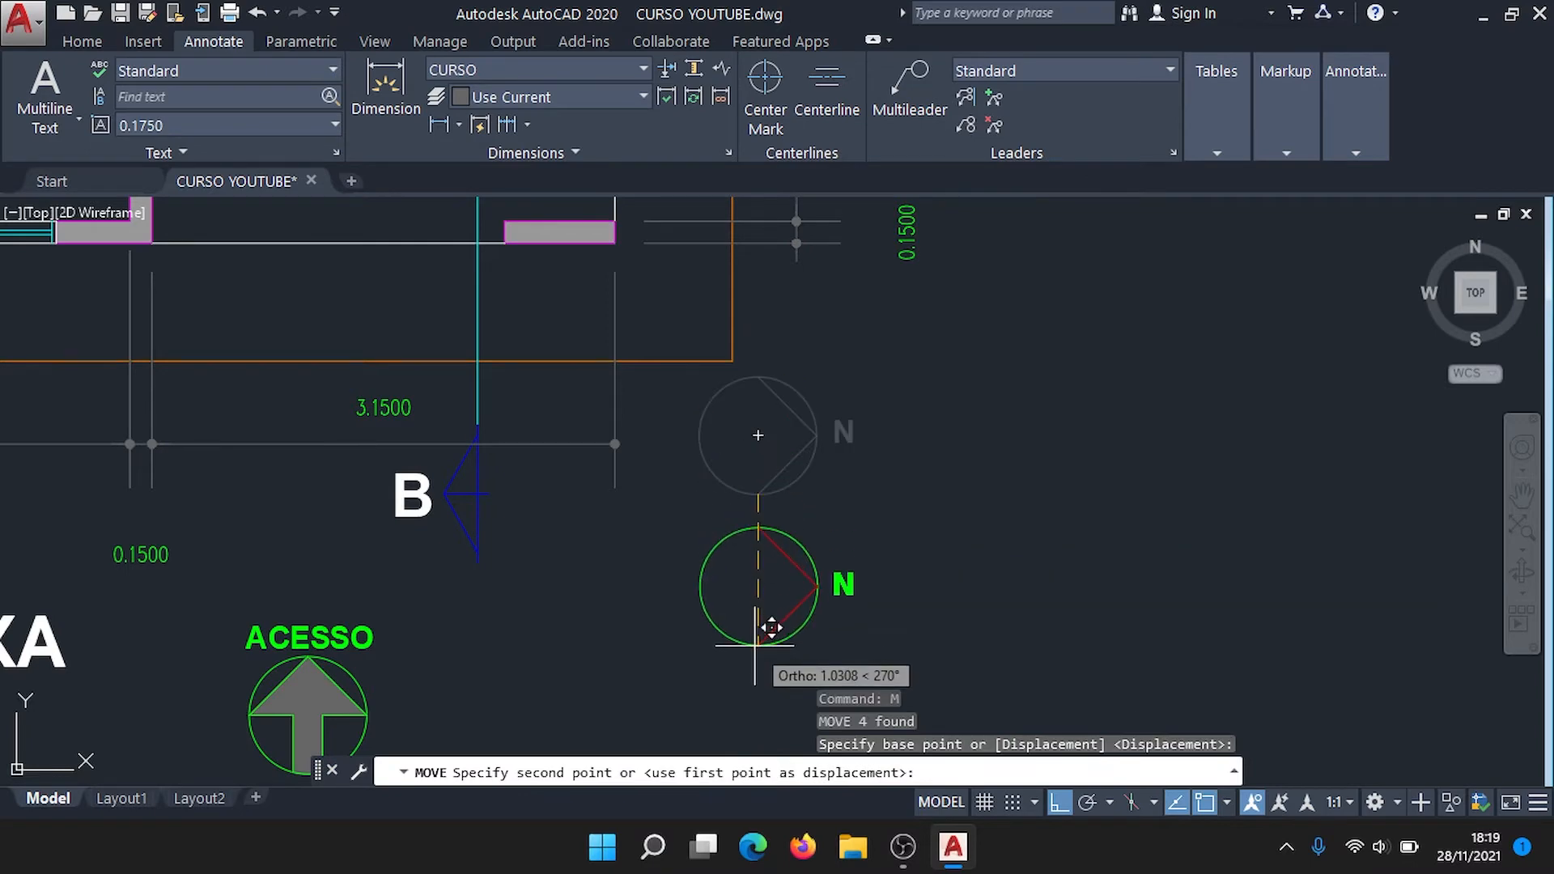
pyautogui.click(757, 645)
pyautogui.scroll(-5, 810, 616)
pyautogui.moveTo(859, 577); pyautogui.dragTo(914, 616, button='middle')
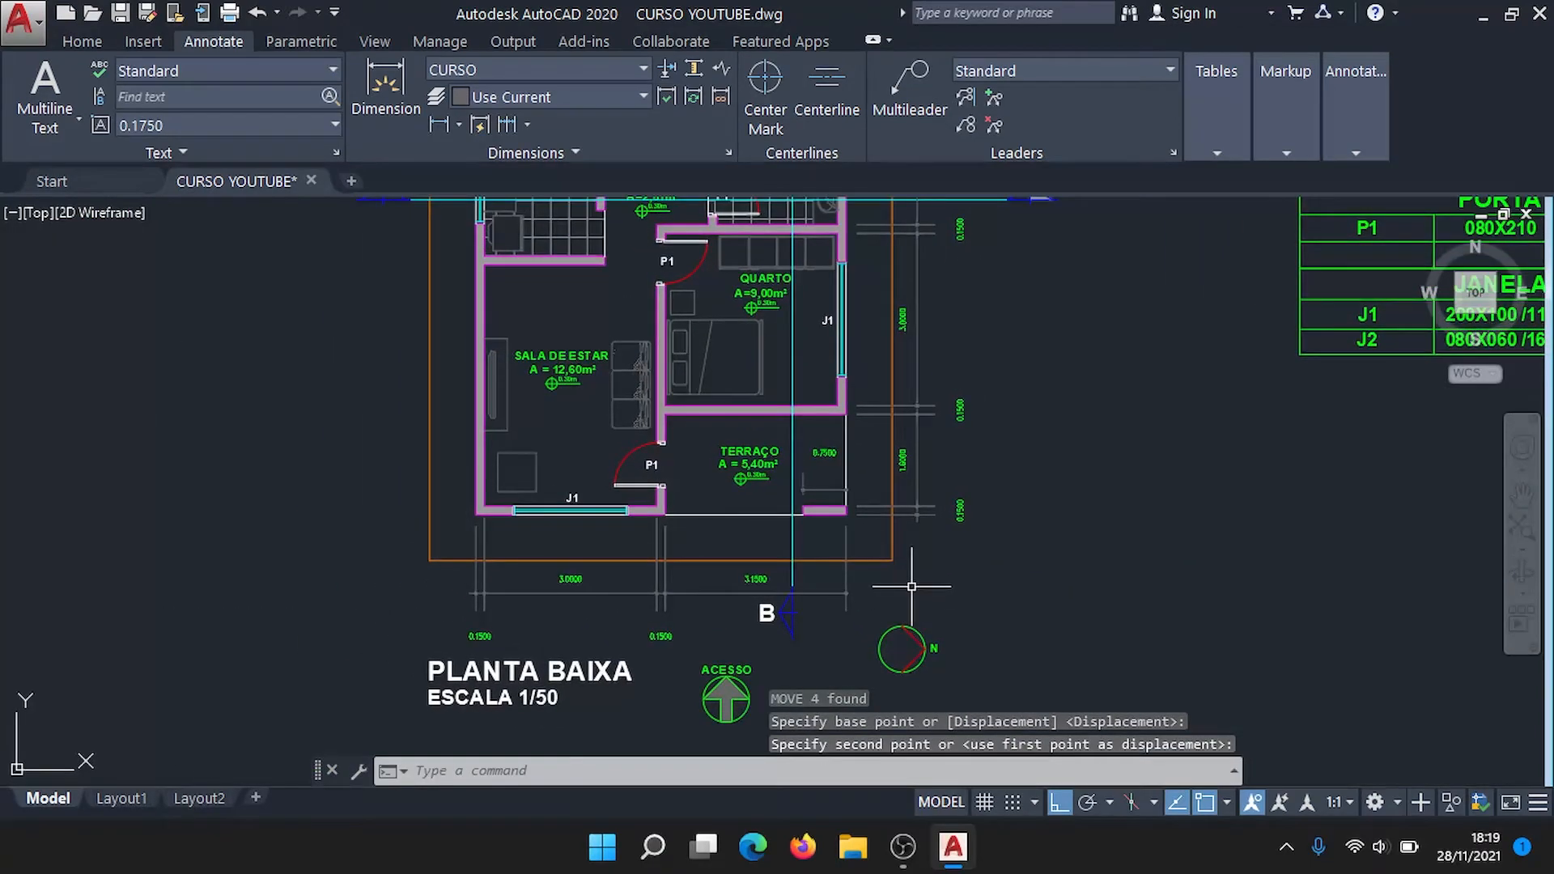
# Step: Move the front B section marker straight down about 0.48 units, below the front dimension line
pyautogui.moveTo(815, 612); pyautogui.dragTo(801, 538, button='middle')
pyautogui.scroll(5, 801, 538)
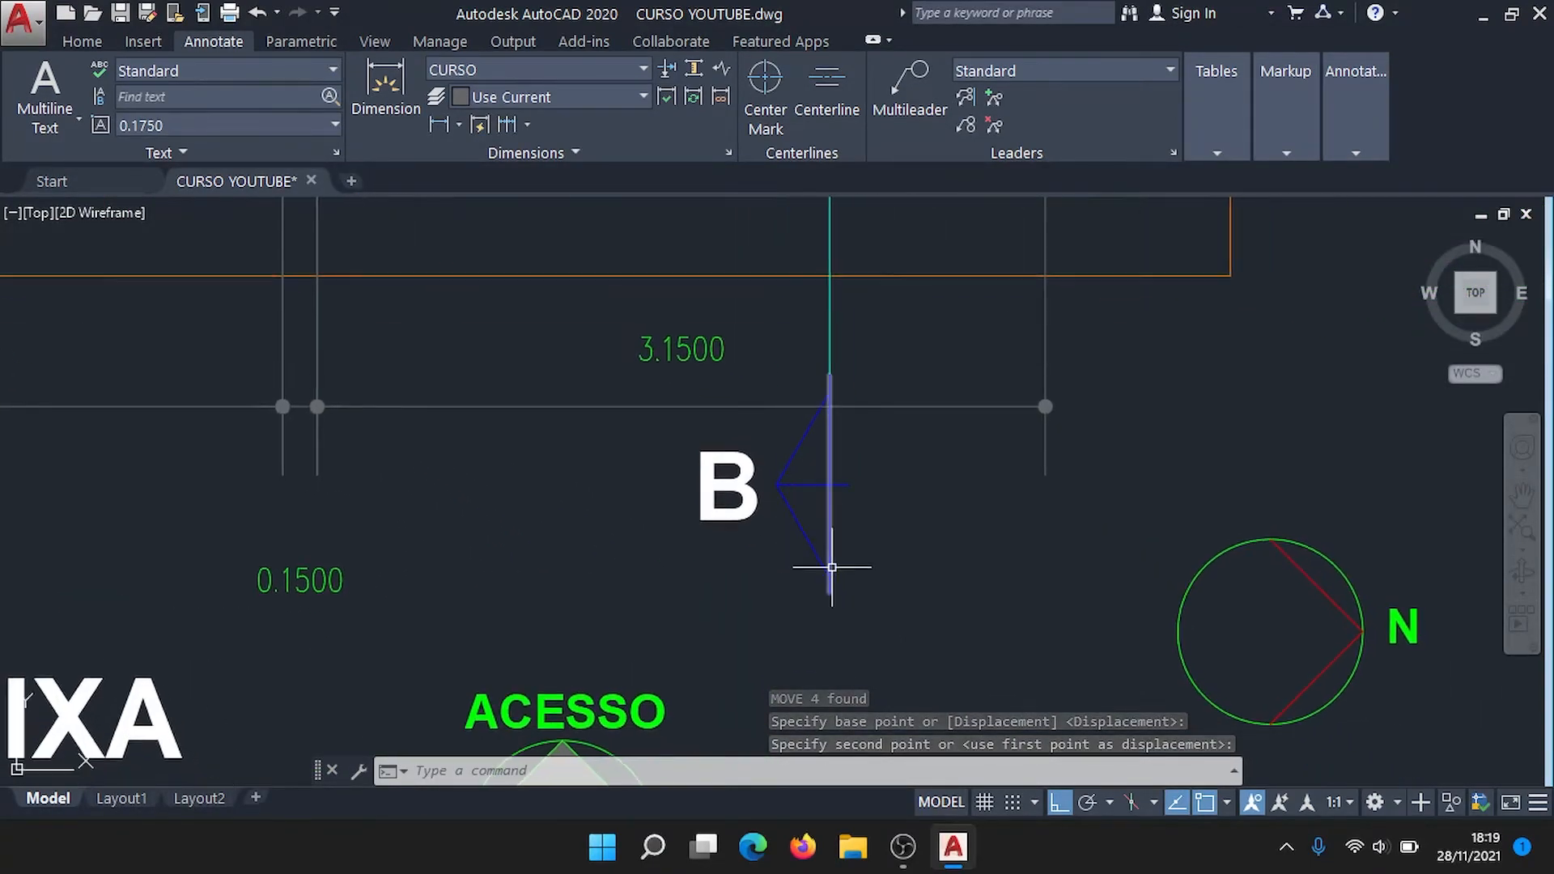
pyautogui.click(673, 441)
pyautogui.write('m')
pyautogui.press('Return')
pyautogui.click(830, 375)
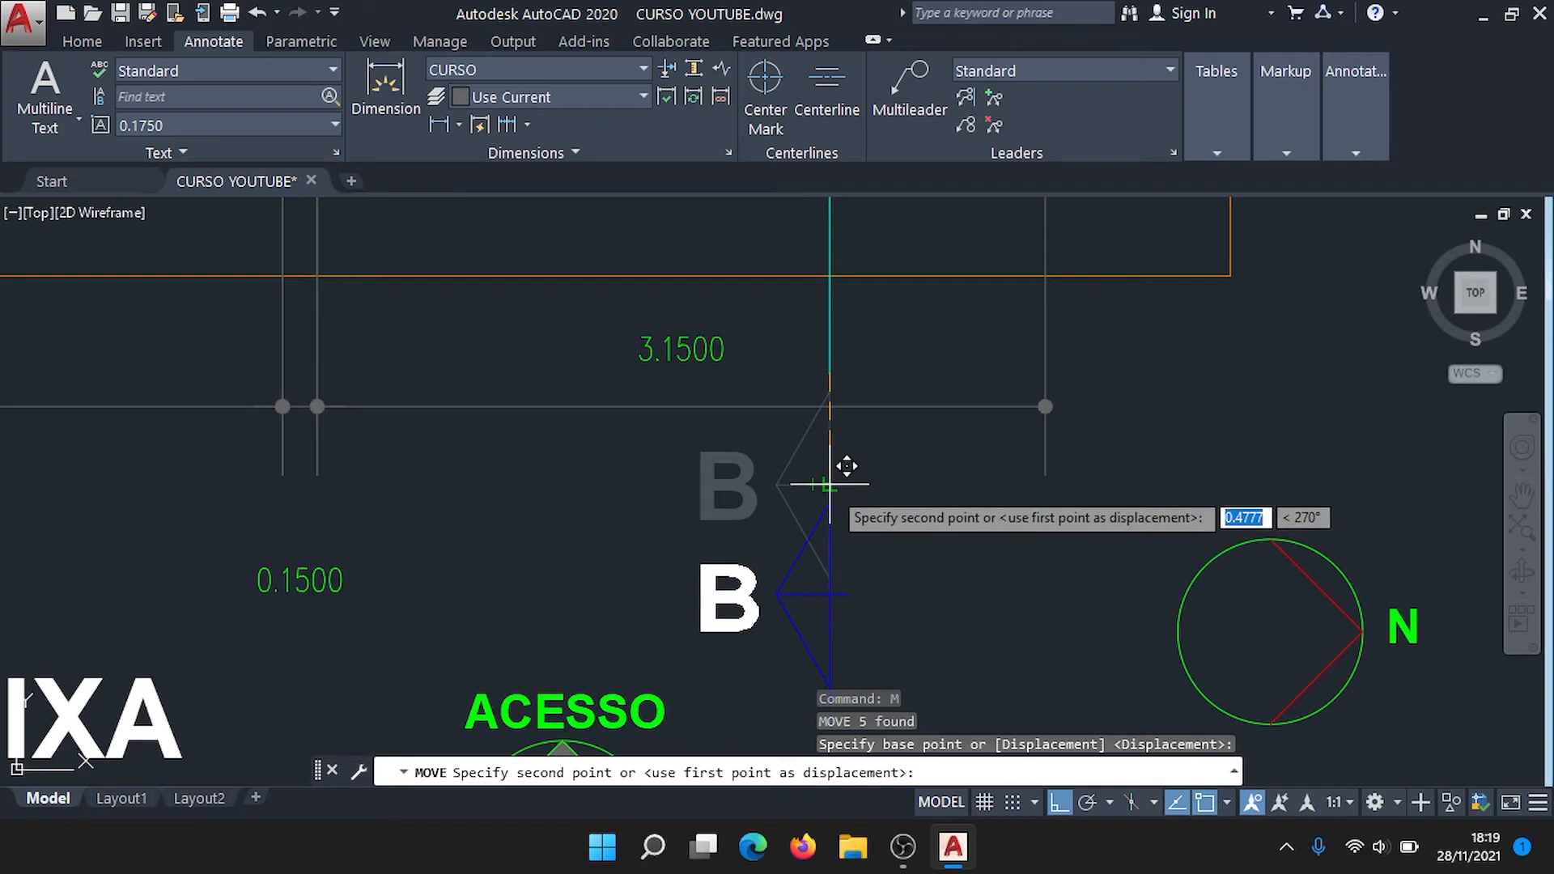
pyautogui.click(847, 466)
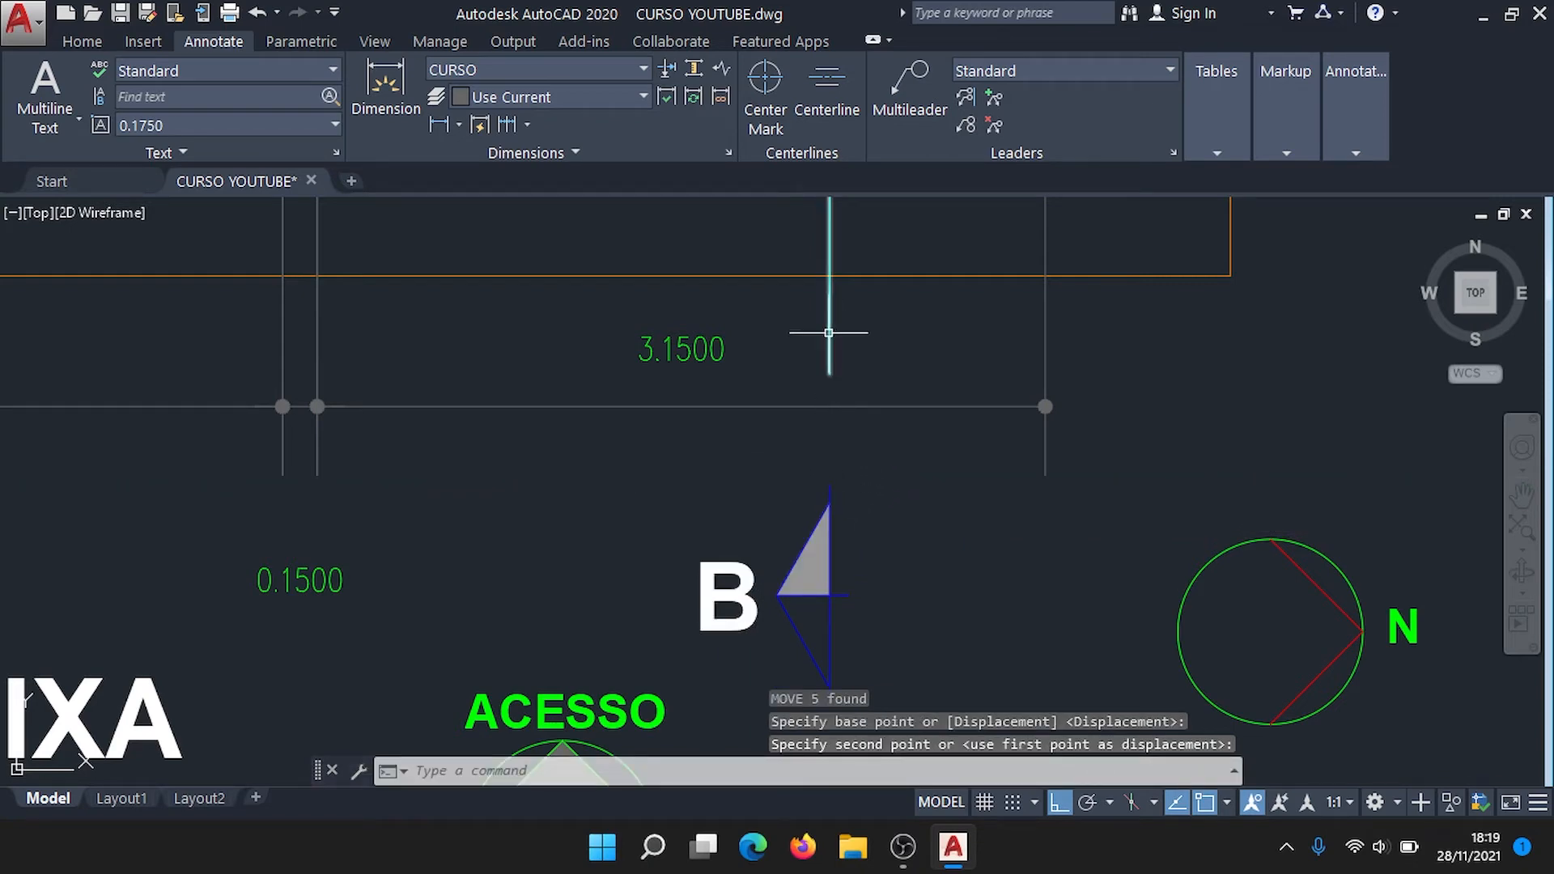
# Step: Stretch the front end of section line B down to meet the moved B marker
pyautogui.click(829, 332)
pyautogui.click(830, 374)
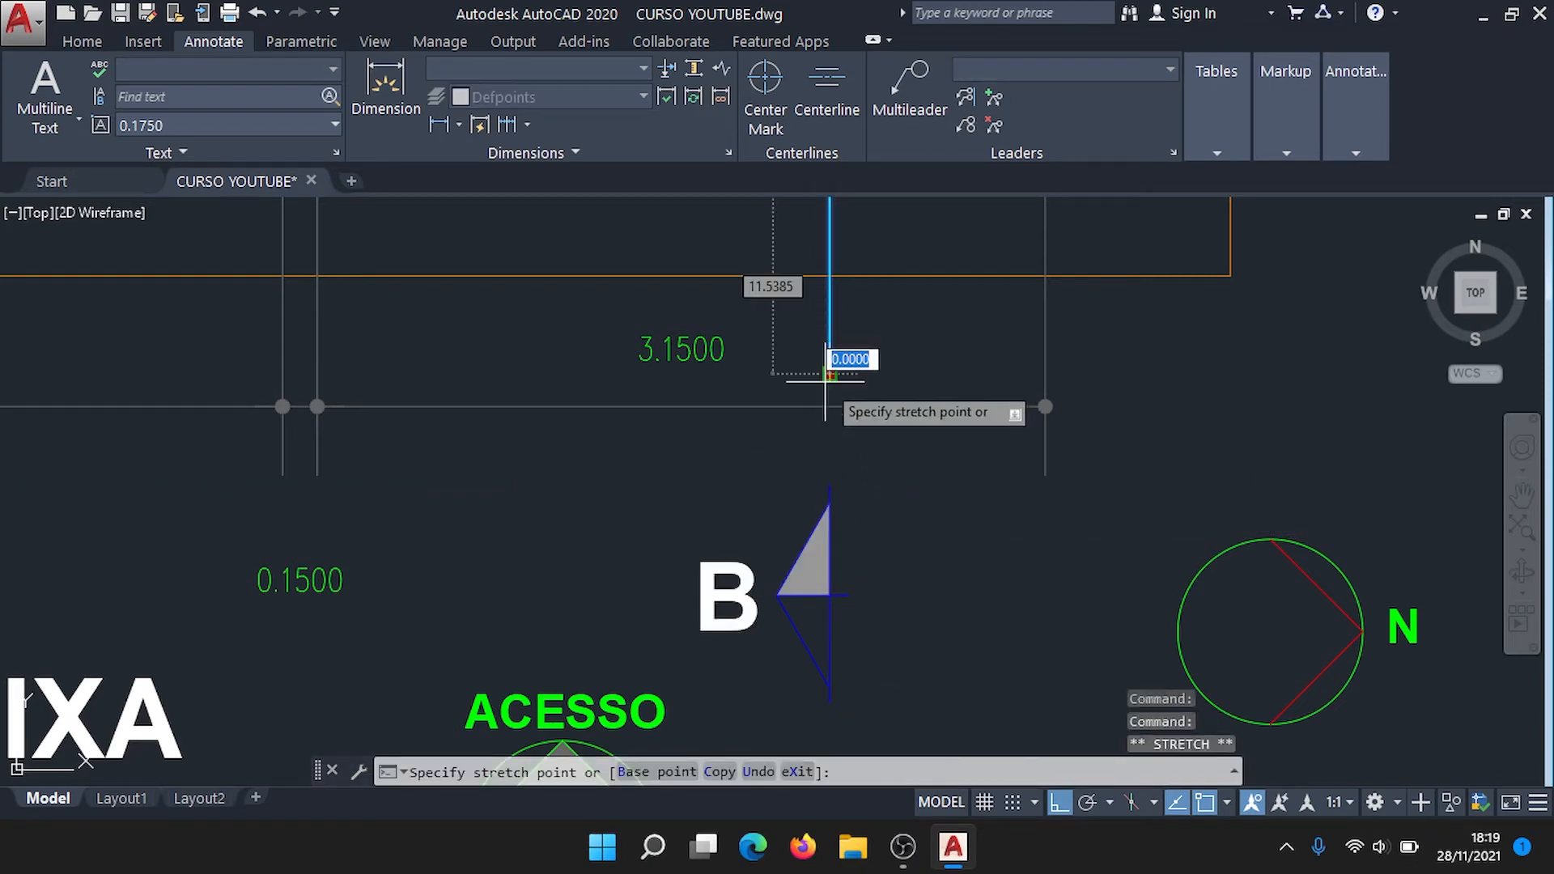
pyautogui.press('Escape')
pyautogui.scroll(-5, 901, 459)
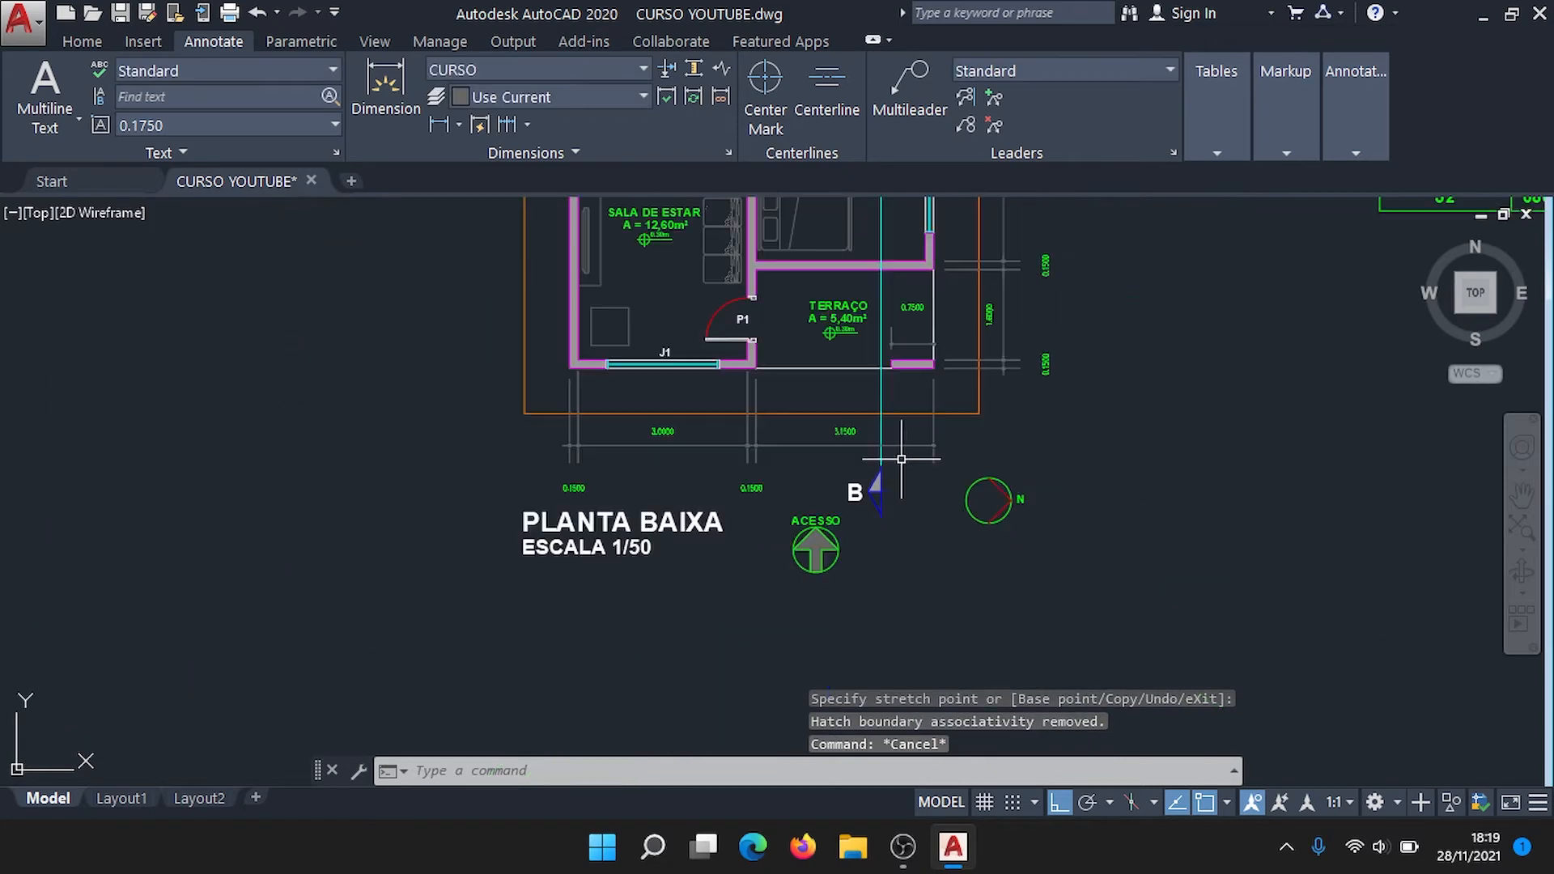
# Step: Align the front dimensions' extension origin at the dividing wall's inner corner with the front wall's outer face
pyautogui.moveTo(890, 416); pyautogui.dragTo(909, 536, button='middle')
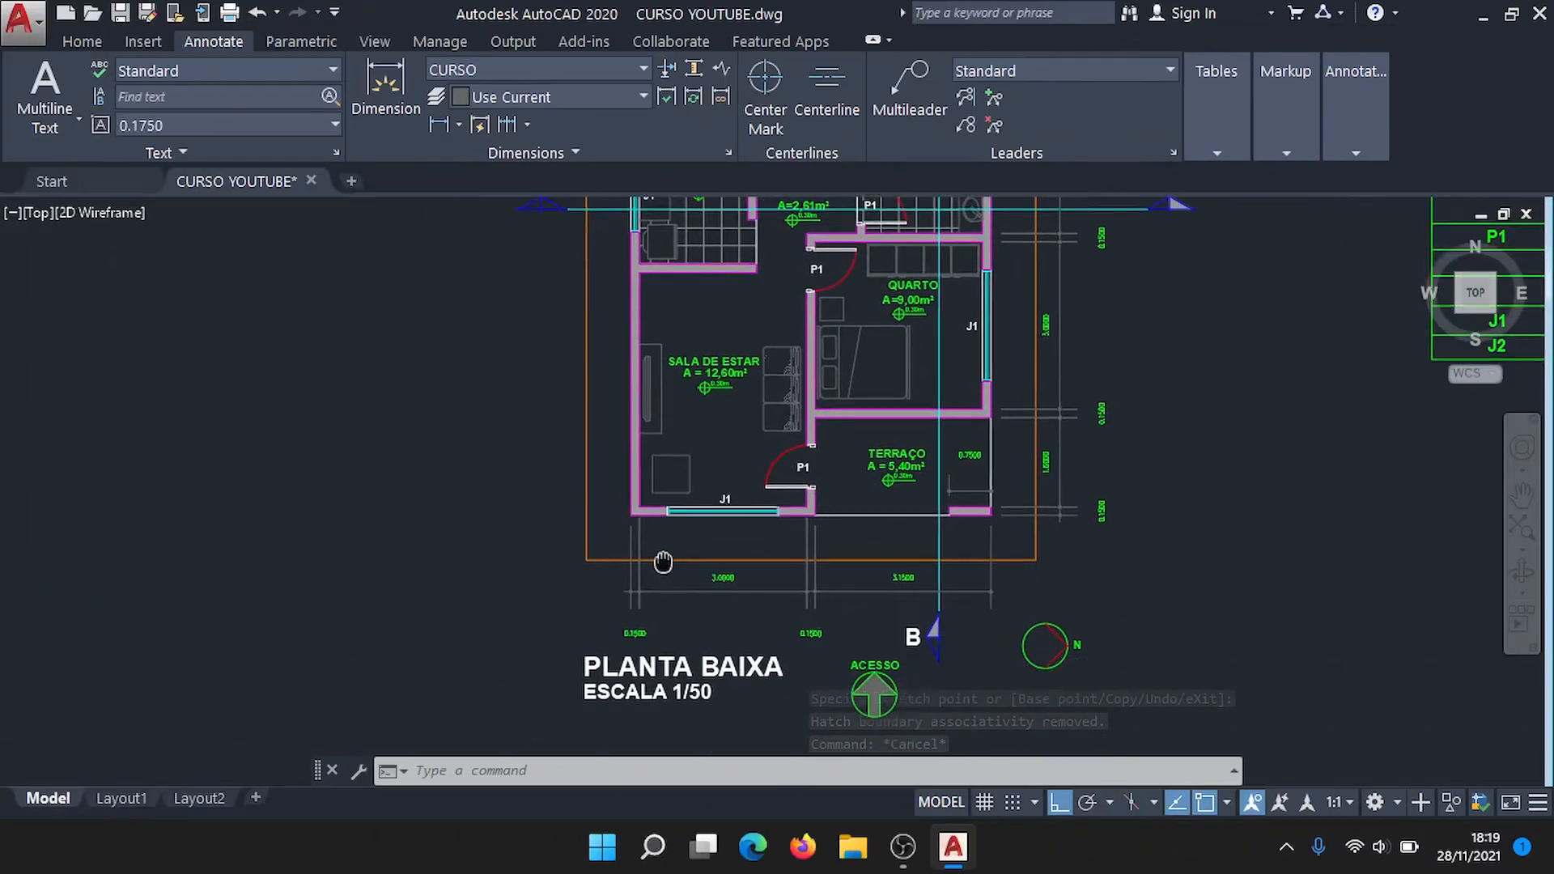
pyautogui.moveTo(648, 531); pyautogui.dragTo(666, 536, button='middle')
pyautogui.scroll(10, 822, 511)
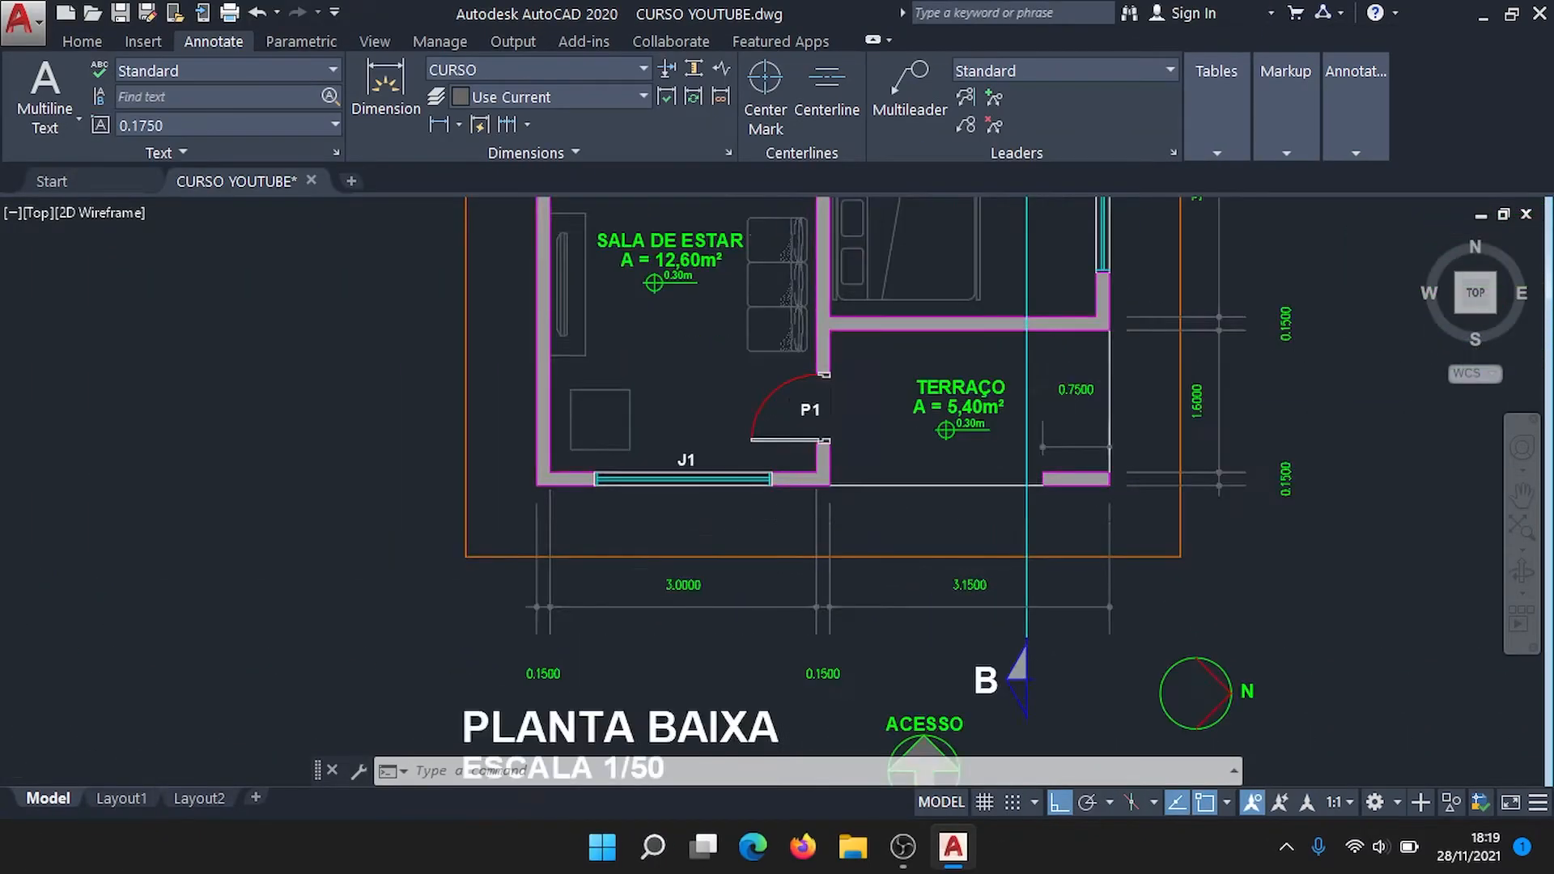
pyautogui.click(862, 466)
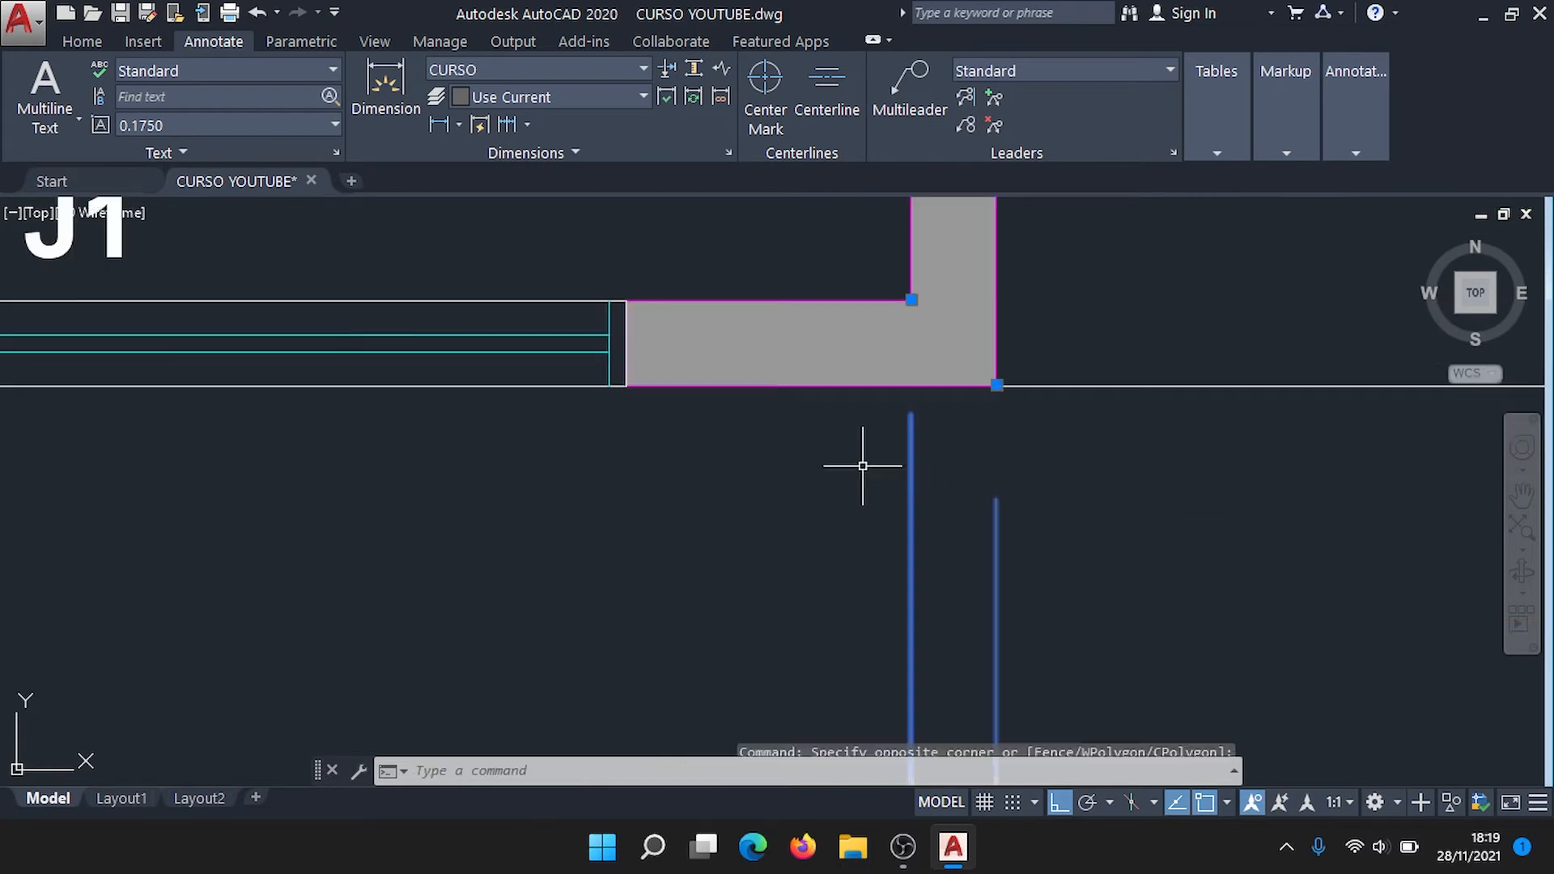
pyautogui.click(912, 301)
pyautogui.click(912, 385)
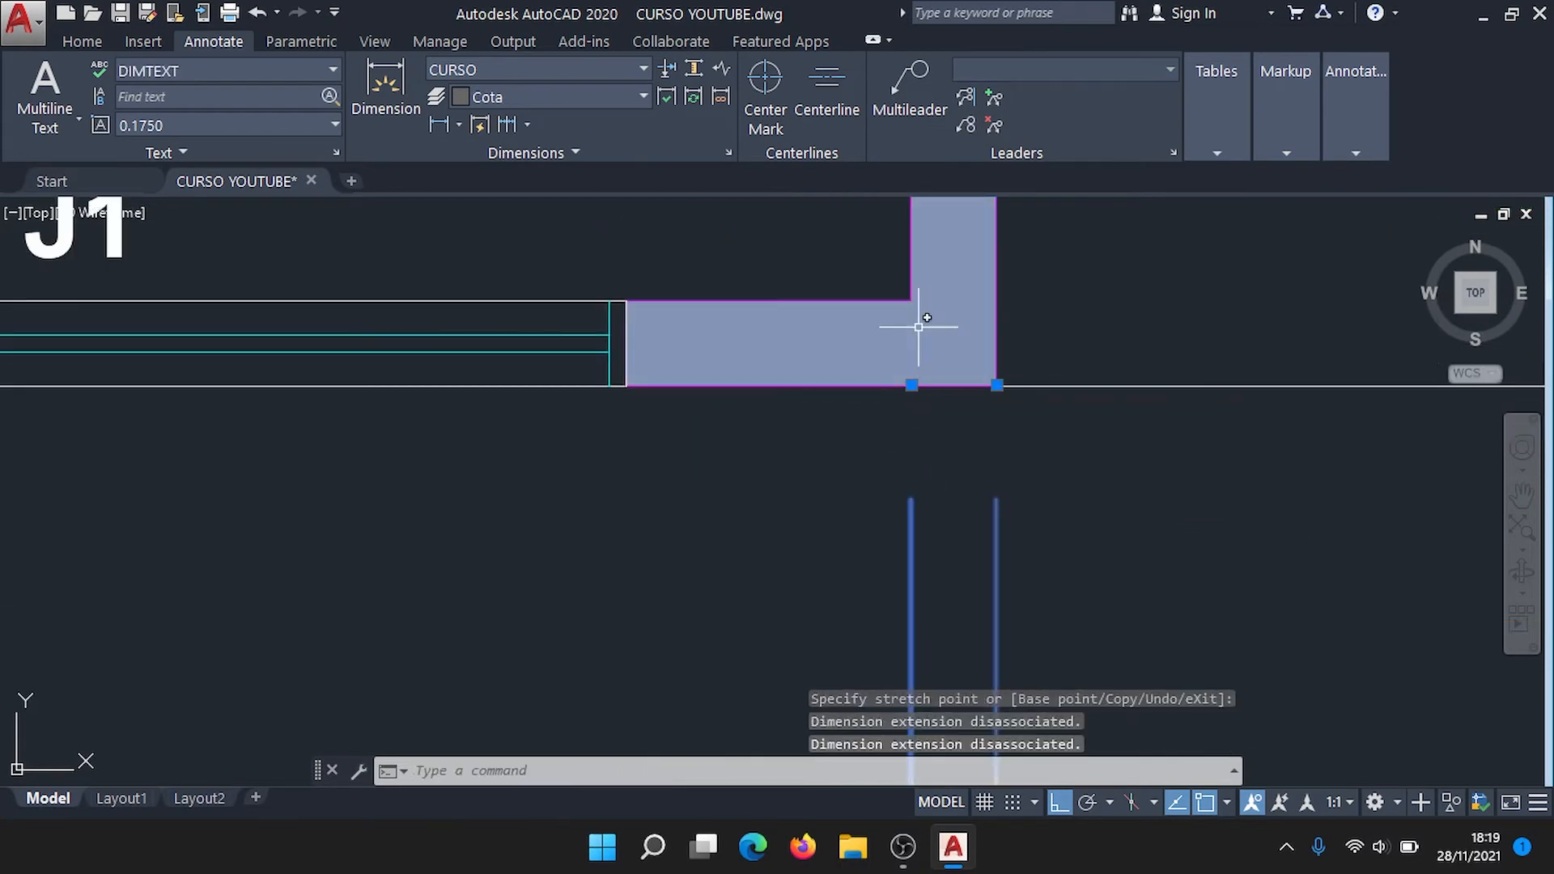
pyautogui.scroll(-6, 906, 493)
pyautogui.moveTo(1097, 525)
pyautogui.mouseDown(button='middle')
pyautogui.moveTo(991, 504)
pyautogui.moveTo(1092, 502)
pyautogui.mouseUp(button='middle')
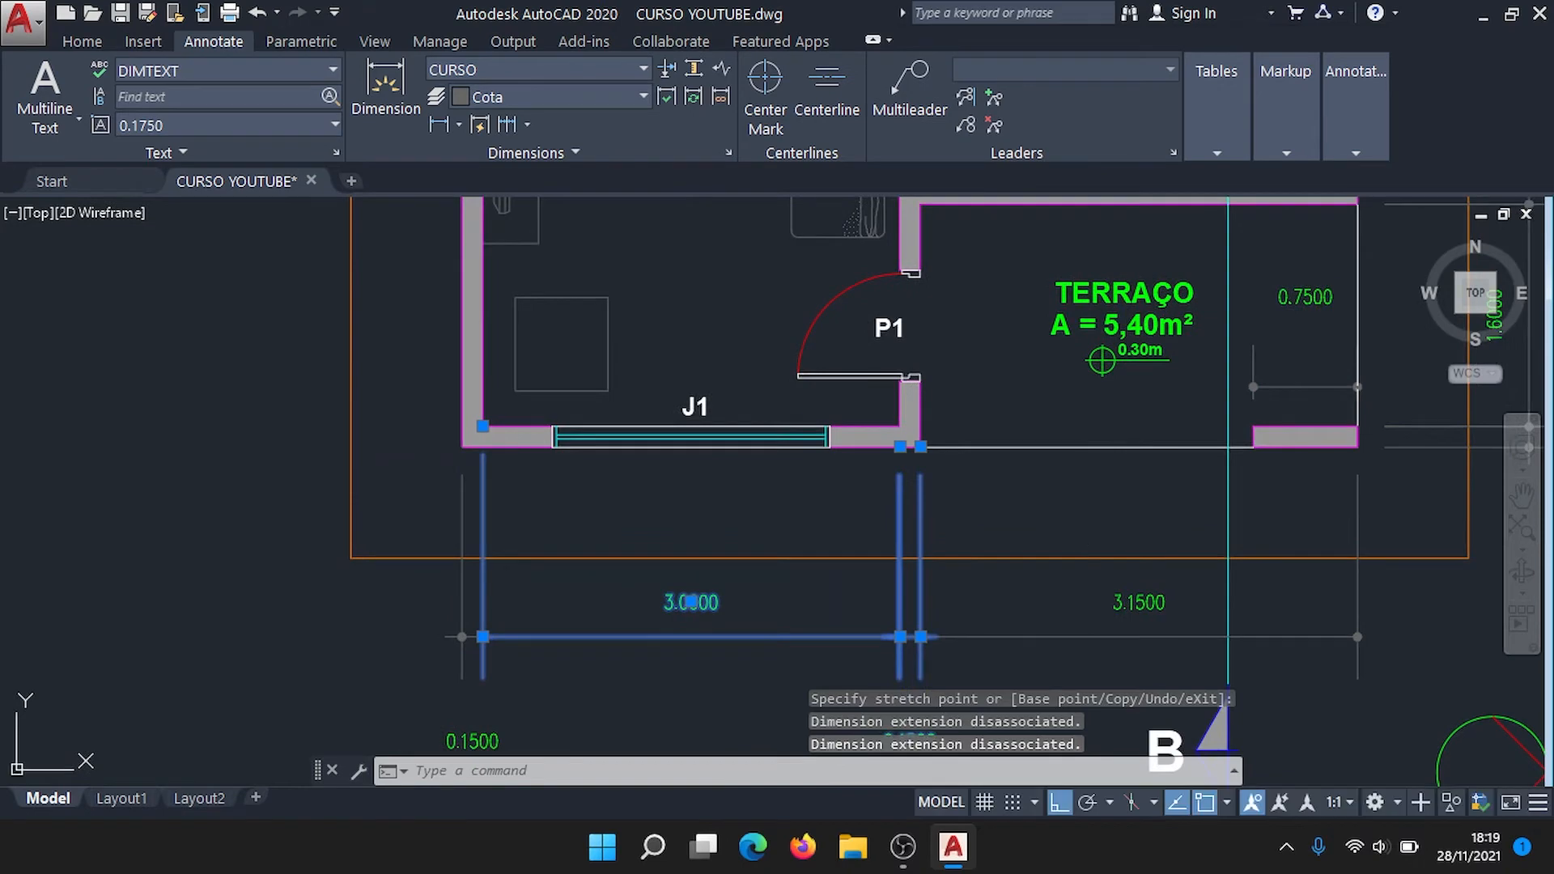
pyautogui.press('Escape')
# Step: Shift the front dimensions' extension origin from the SALA DE ESTAR's inner corner to the front wall's outer face
pyautogui.scroll(4, 497, 486)
pyautogui.moveTo(482, 443); pyautogui.dragTo(639, 508, button='middle')
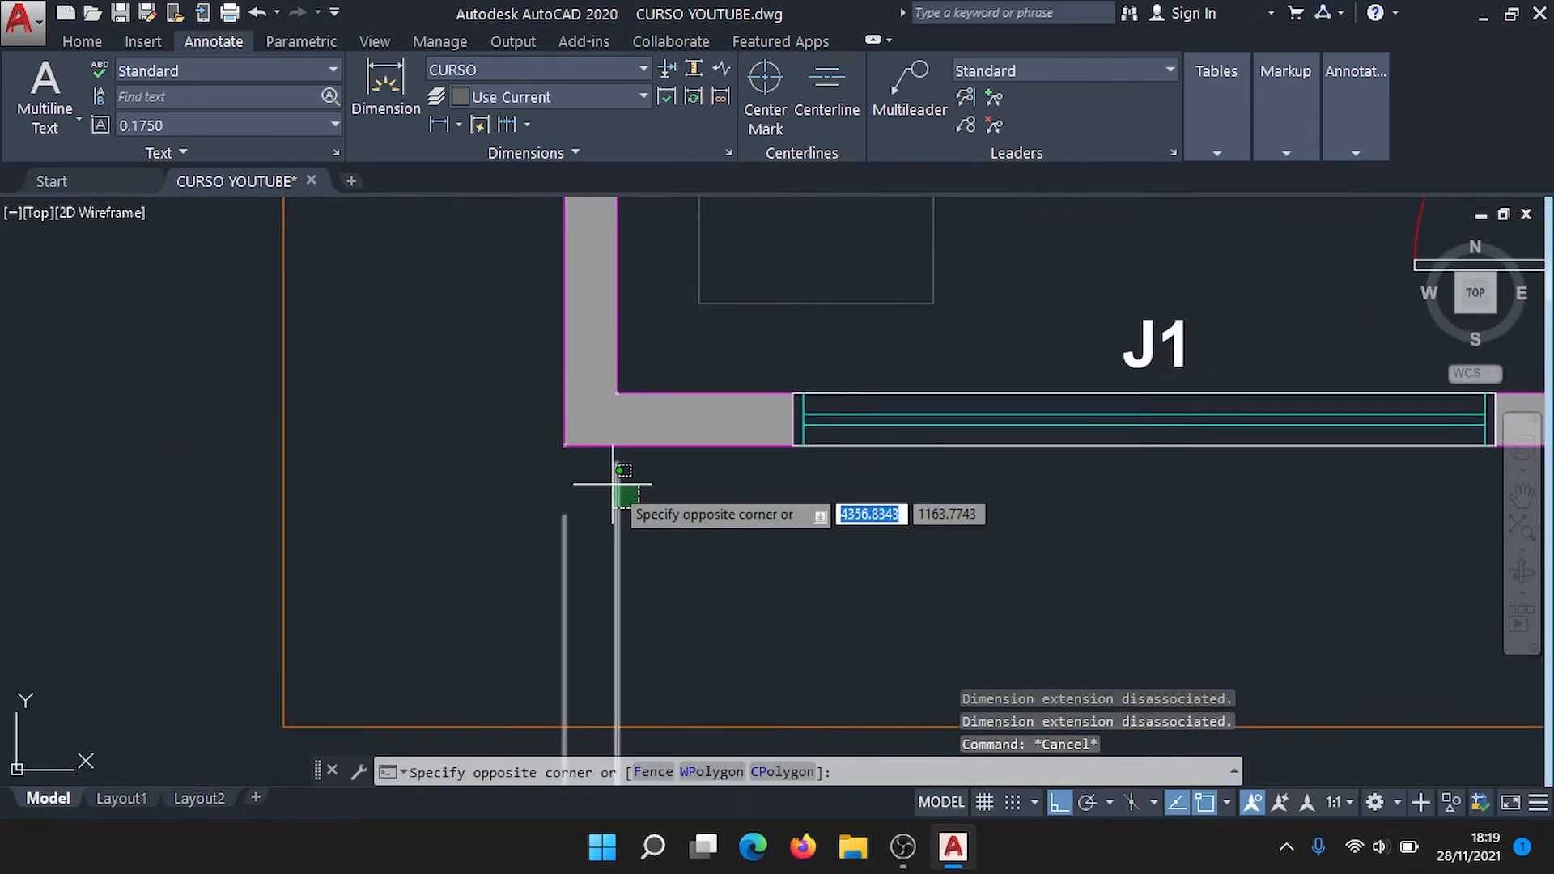
pyautogui.click(613, 484)
pyautogui.click(617, 393)
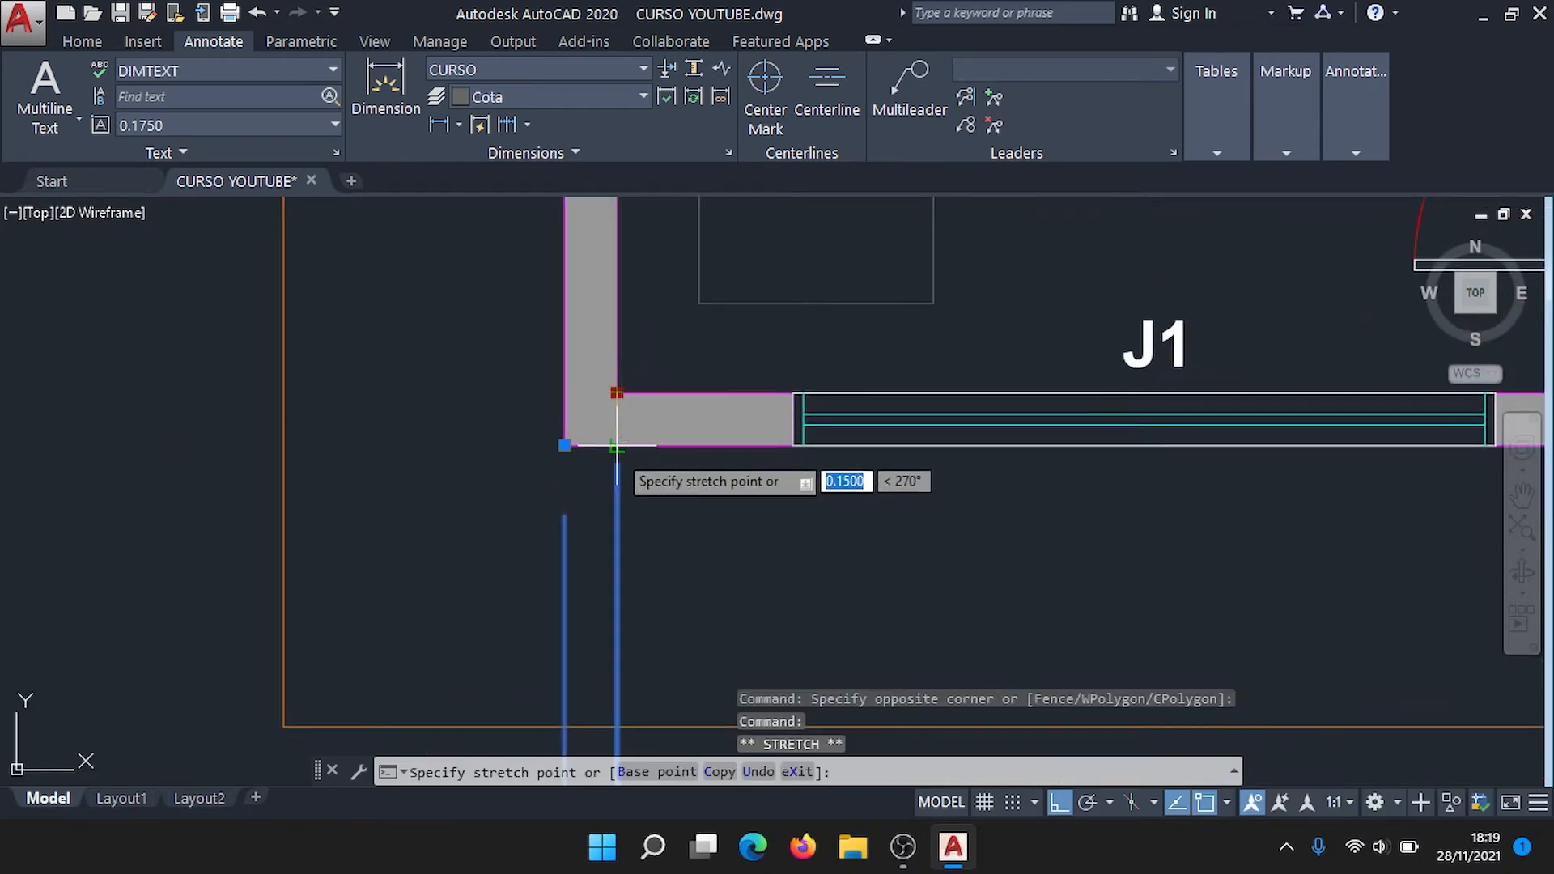
pyautogui.click(617, 445)
pyautogui.press('Escape')
# Step: Dimension the front wall's thickness at the SALA DE ESTAR's outer corner, placing it outside the orange outline on the plan's left side
pyautogui.scroll(-6, 846, 549)
pyautogui.moveTo(1126, 575); pyautogui.dragTo(1031, 566, button='middle')
pyautogui.scroll(-4, 1033, 564)
pyautogui.moveTo(973, 454); pyautogui.dragTo(945, 511, button='middle')
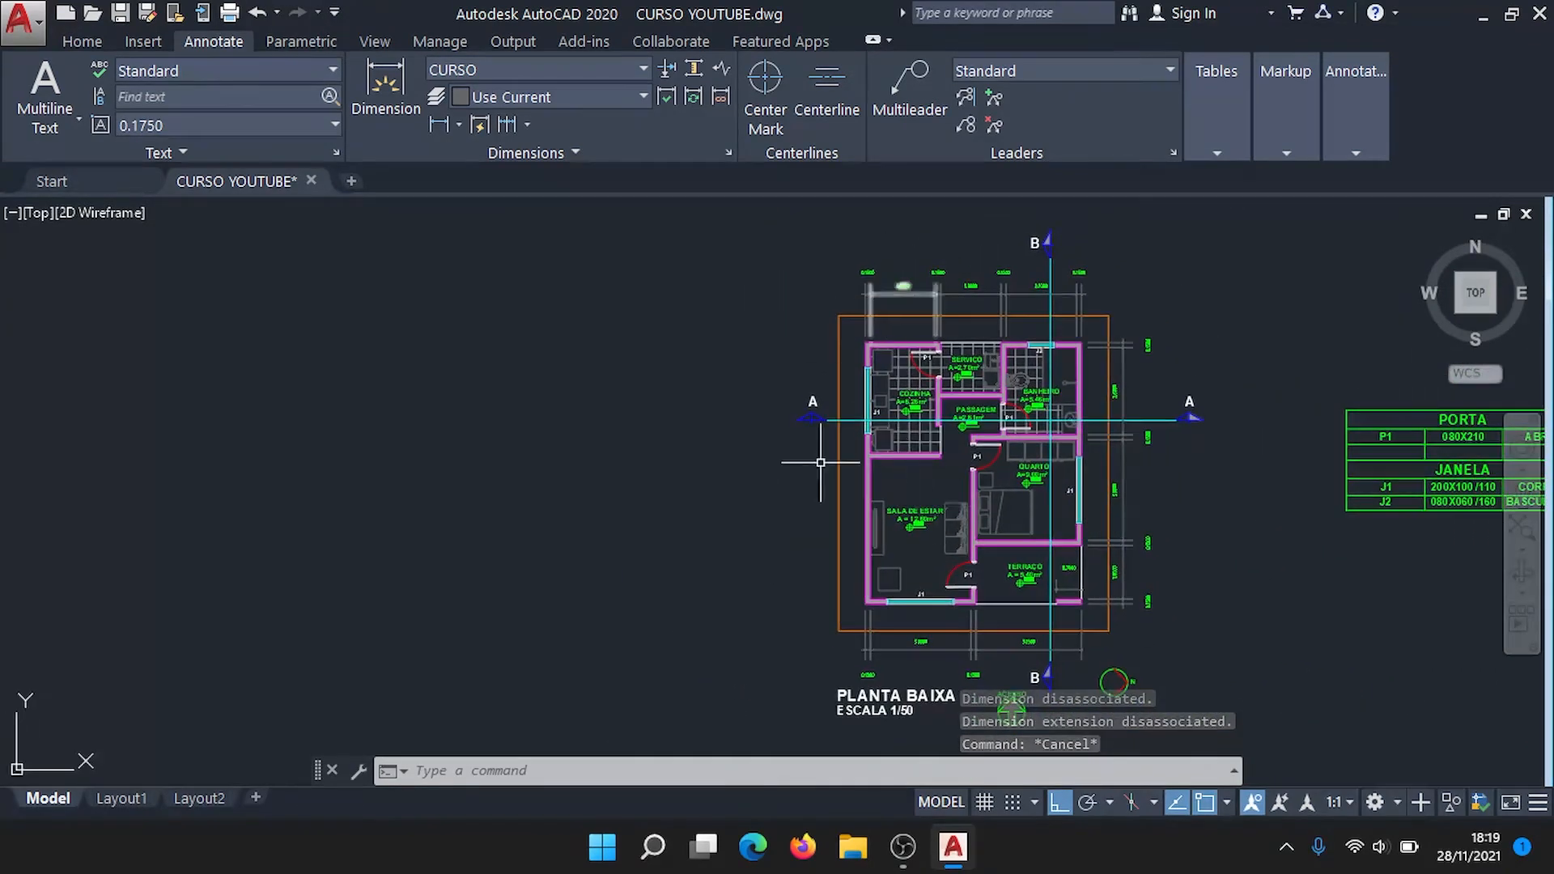
pyautogui.click(440, 124)
pyautogui.click(396, 81)
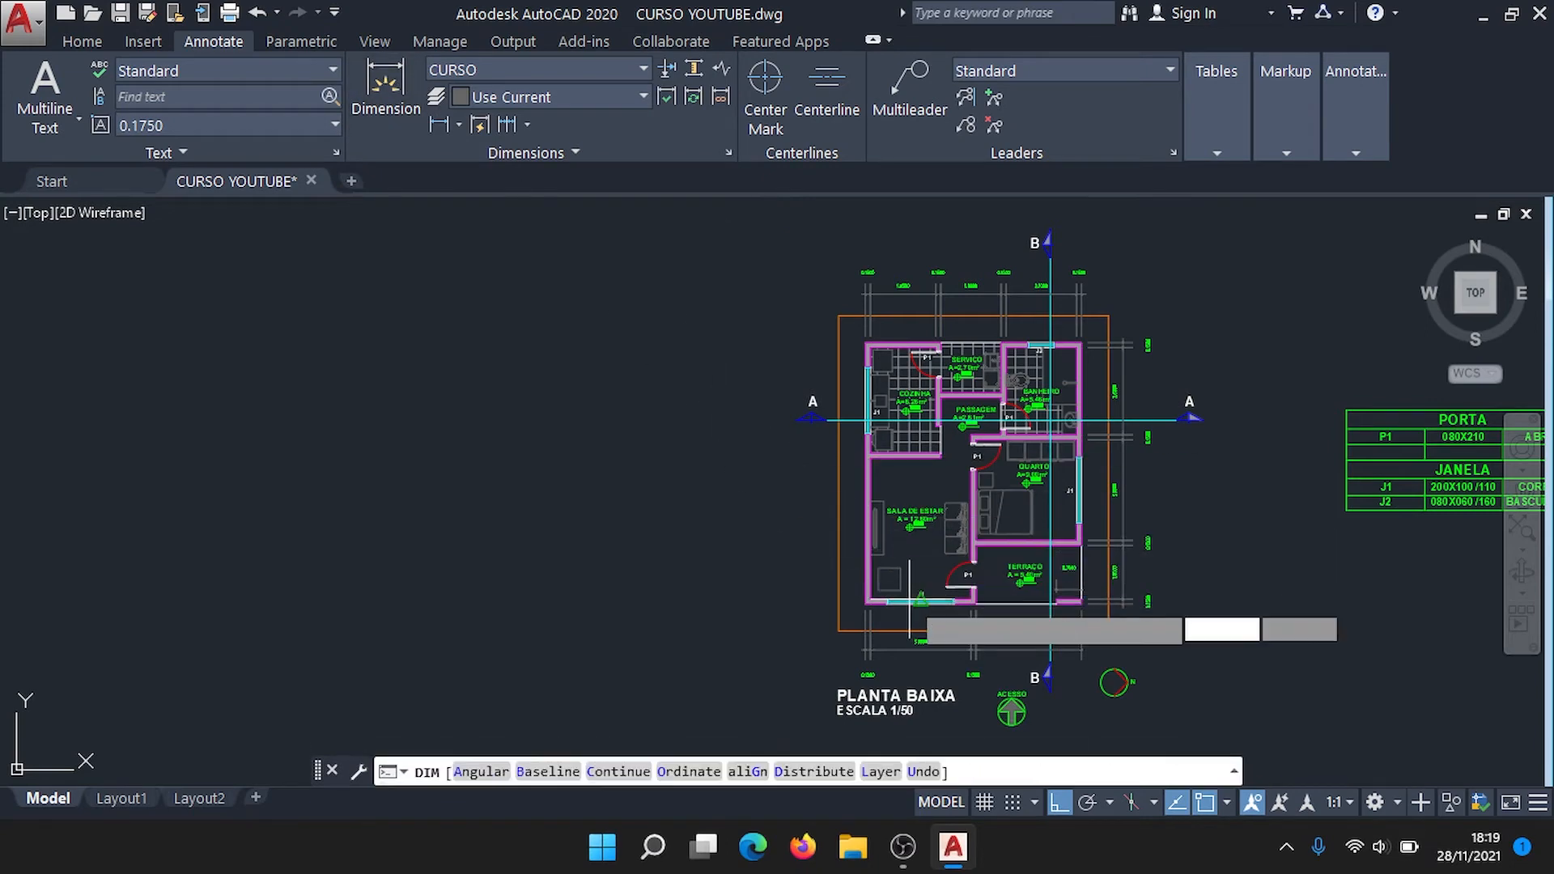
pyautogui.scroll(4, 841, 631)
pyautogui.scroll(4, 874, 558)
pyautogui.scroll(2, 978, 571)
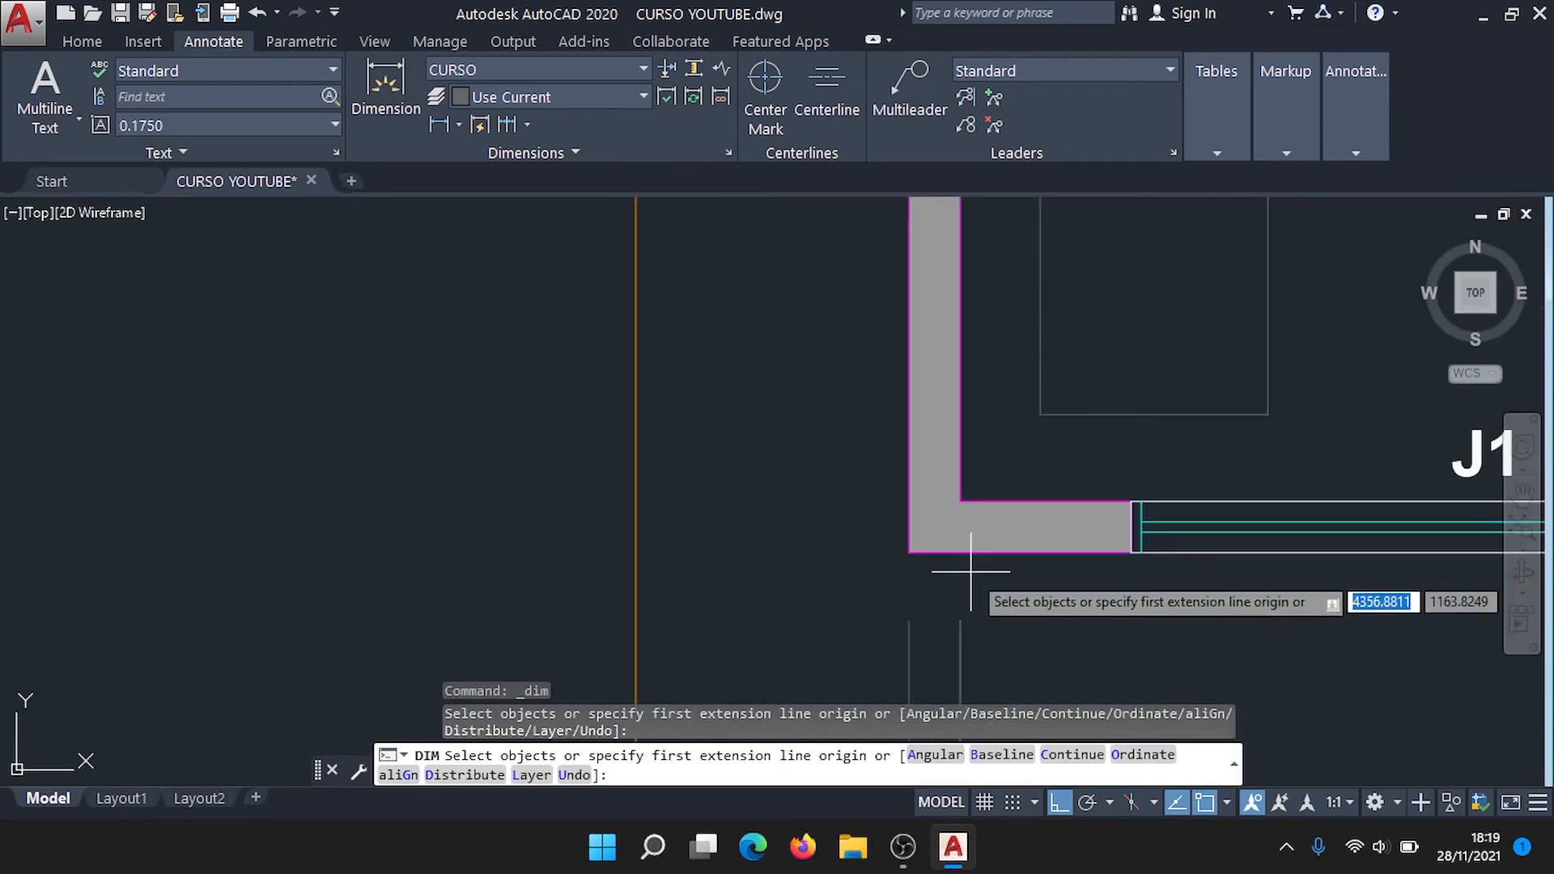
pyautogui.click(911, 552)
pyautogui.click(931, 503)
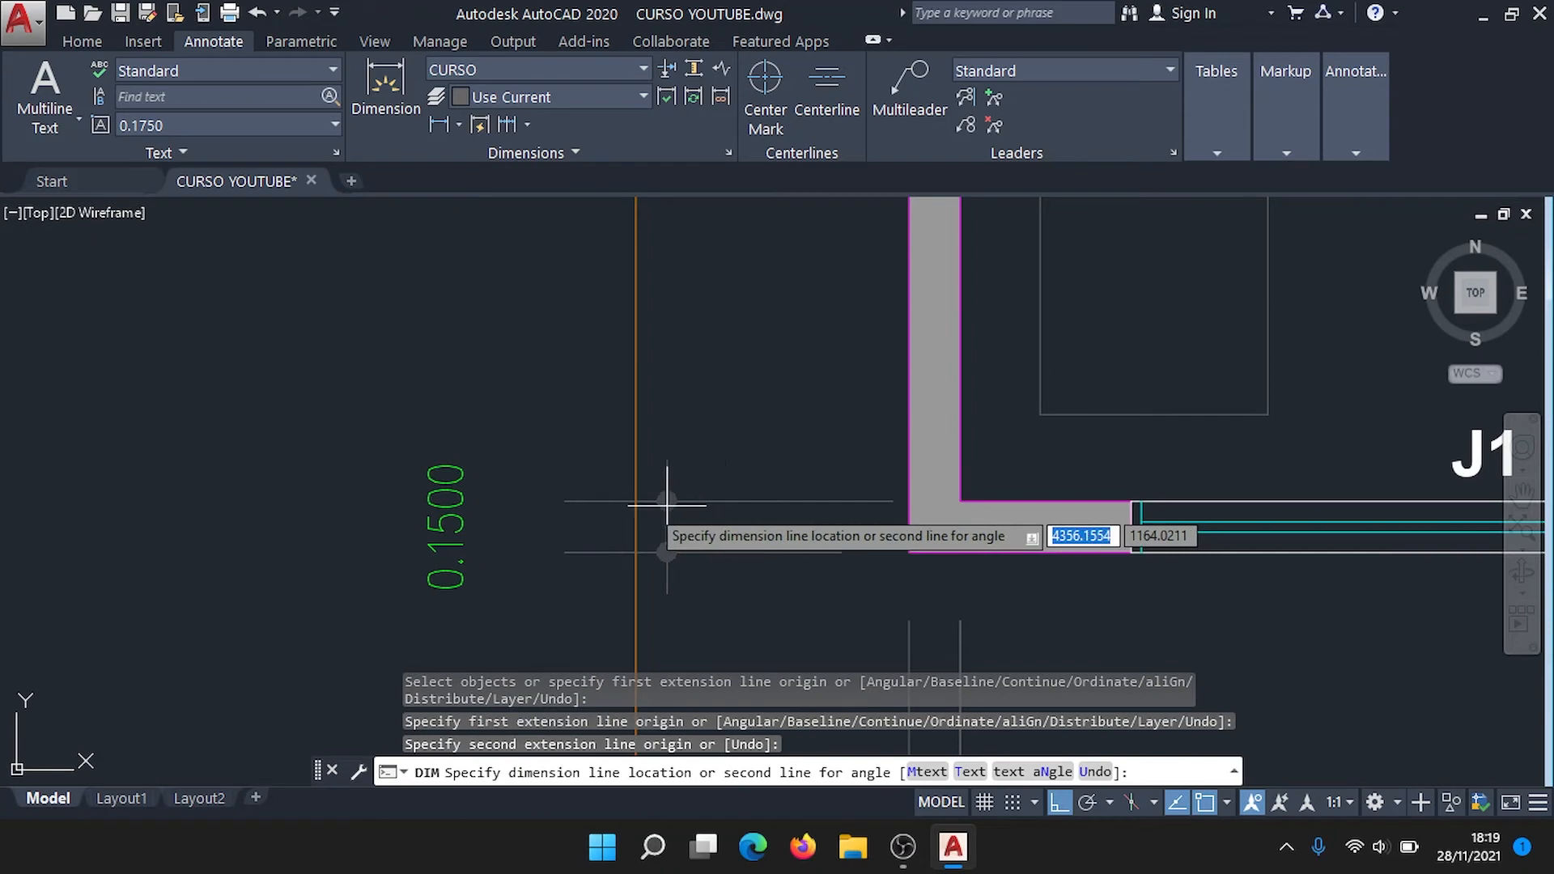
pyautogui.click(491, 526)
pyautogui.press('Escape')
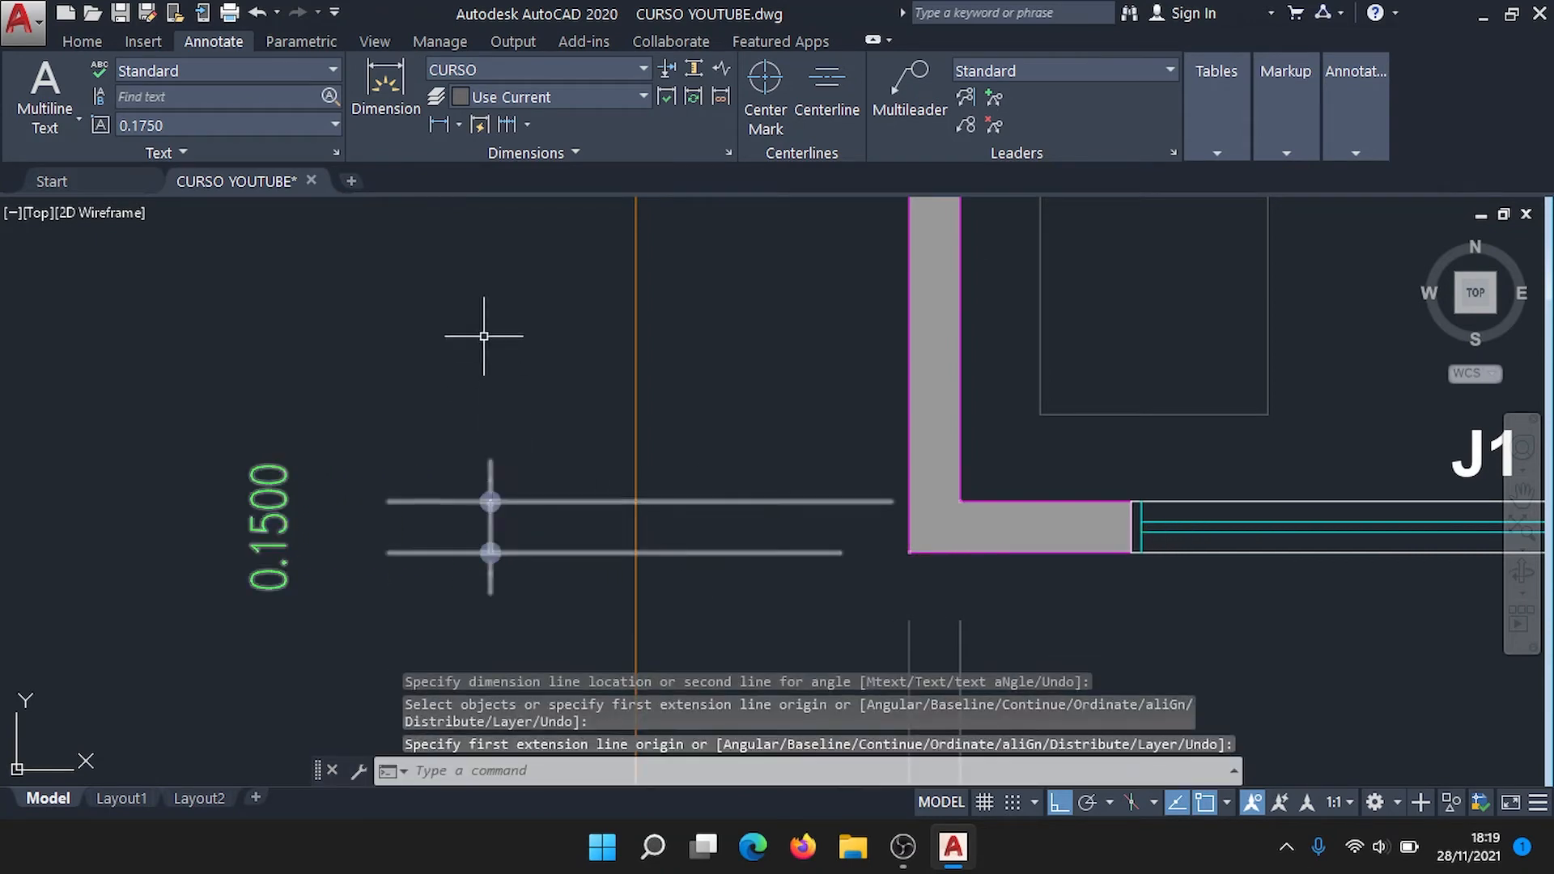
# Step: Continue the side dimension up across the SALA DE ESTAR, the COZINHA's dividing wall, the COZINHA and the rear outer wall
pyautogui.click(507, 124)
pyautogui.moveTo(590, 433); pyautogui.dragTo(545, 732, button='middle')
pyautogui.scroll(-2, 545, 733)
pyautogui.scroll(-5, 589, 579)
pyautogui.scroll(7, 585, 433)
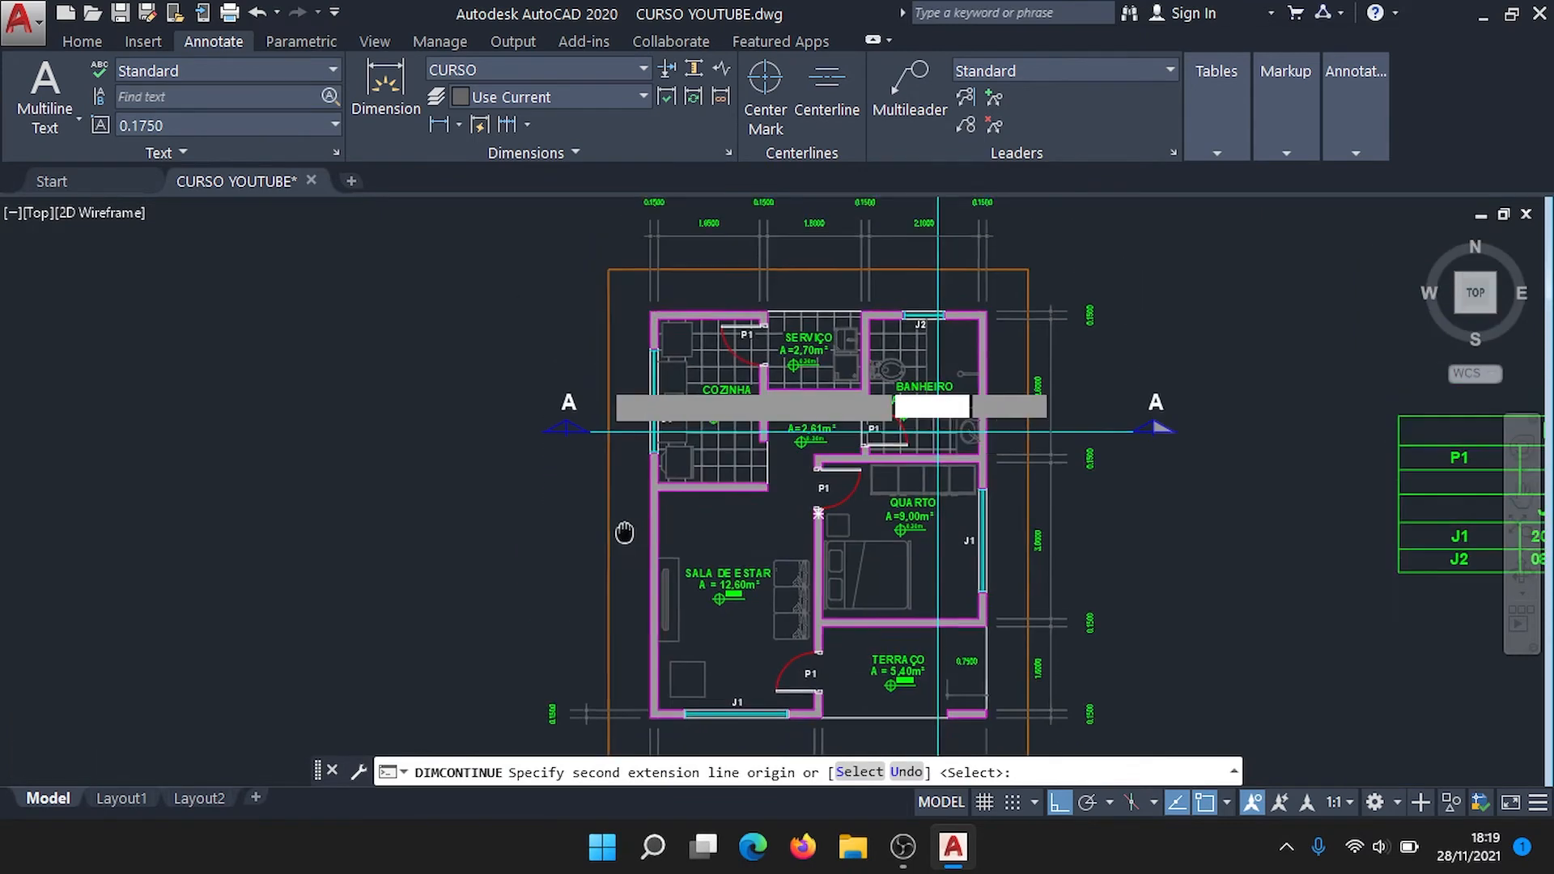
pyautogui.click(759, 463)
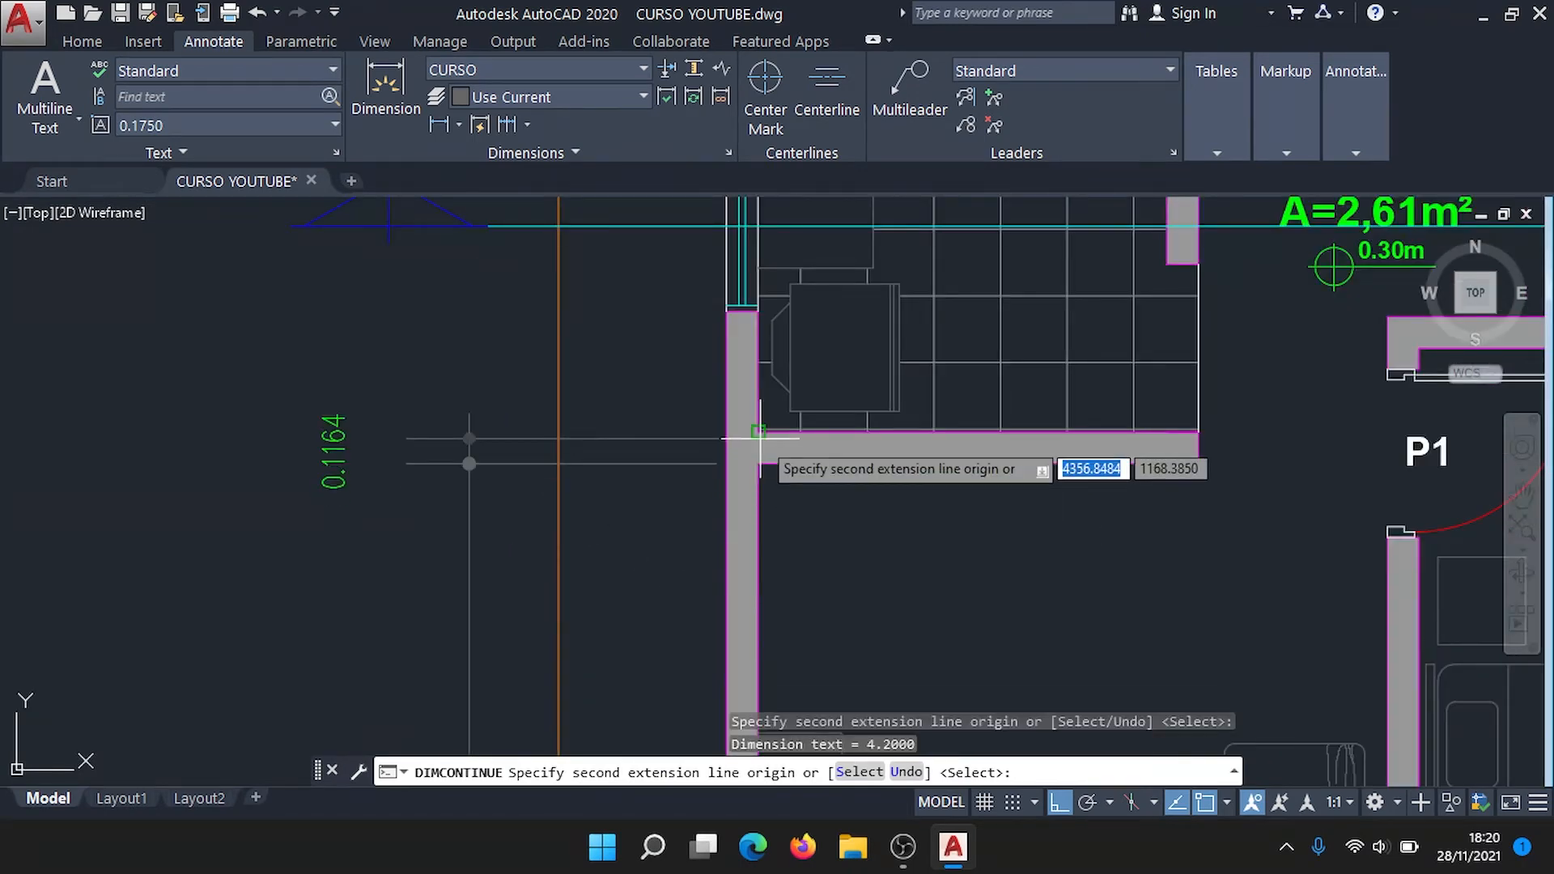
pyautogui.click(759, 431)
pyautogui.moveTo(733, 335); pyautogui.dragTo(711, 624, button='middle')
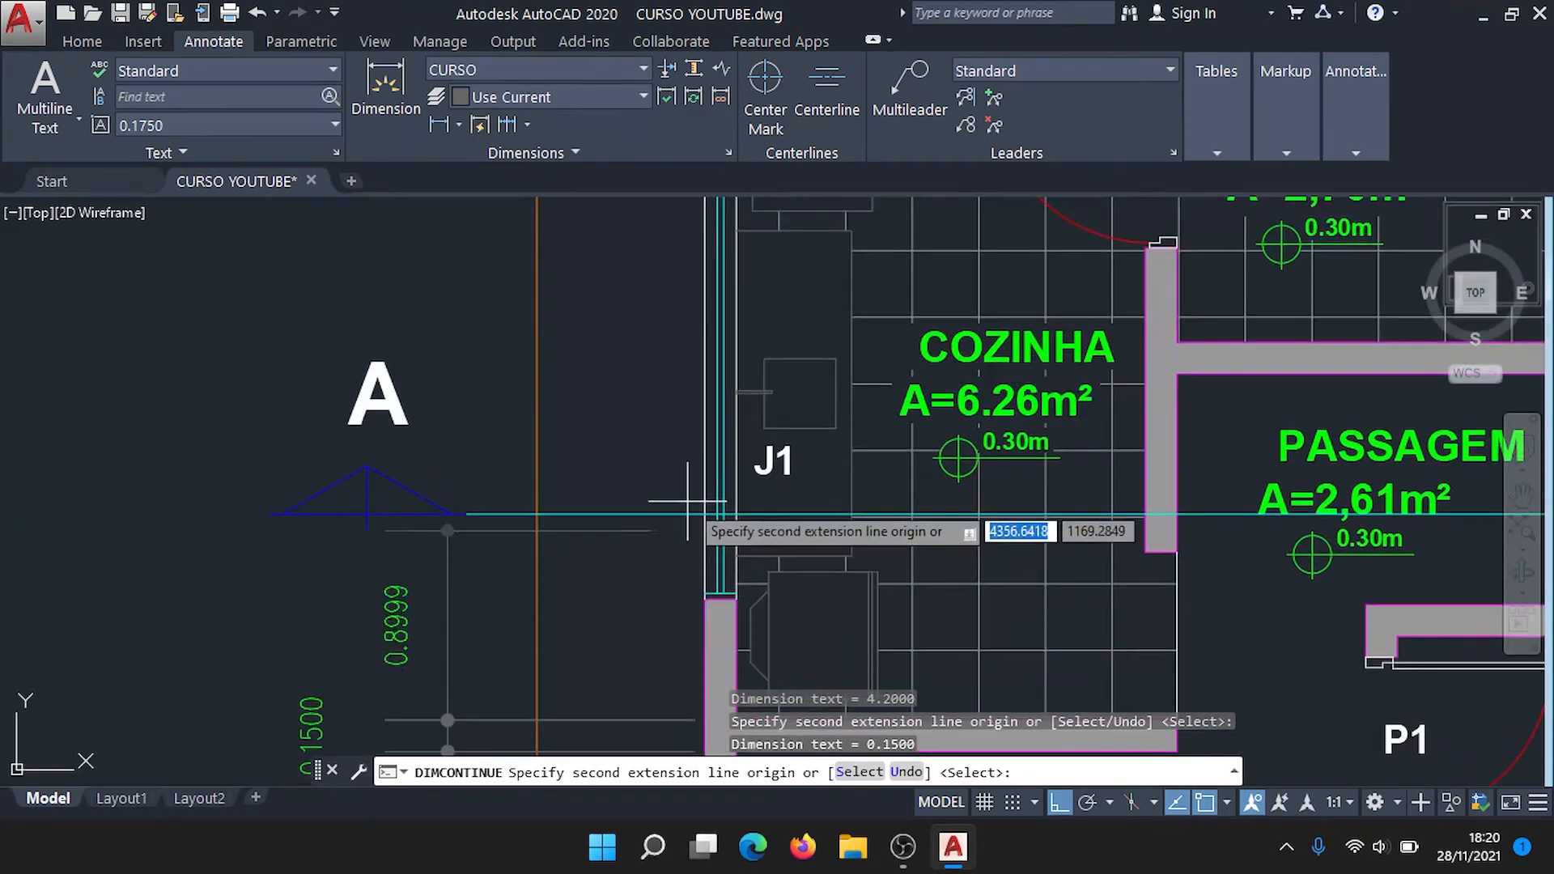
pyautogui.moveTo(690, 403); pyautogui.dragTo(690, 573, button='middle')
pyautogui.scroll(-2, 716, 694)
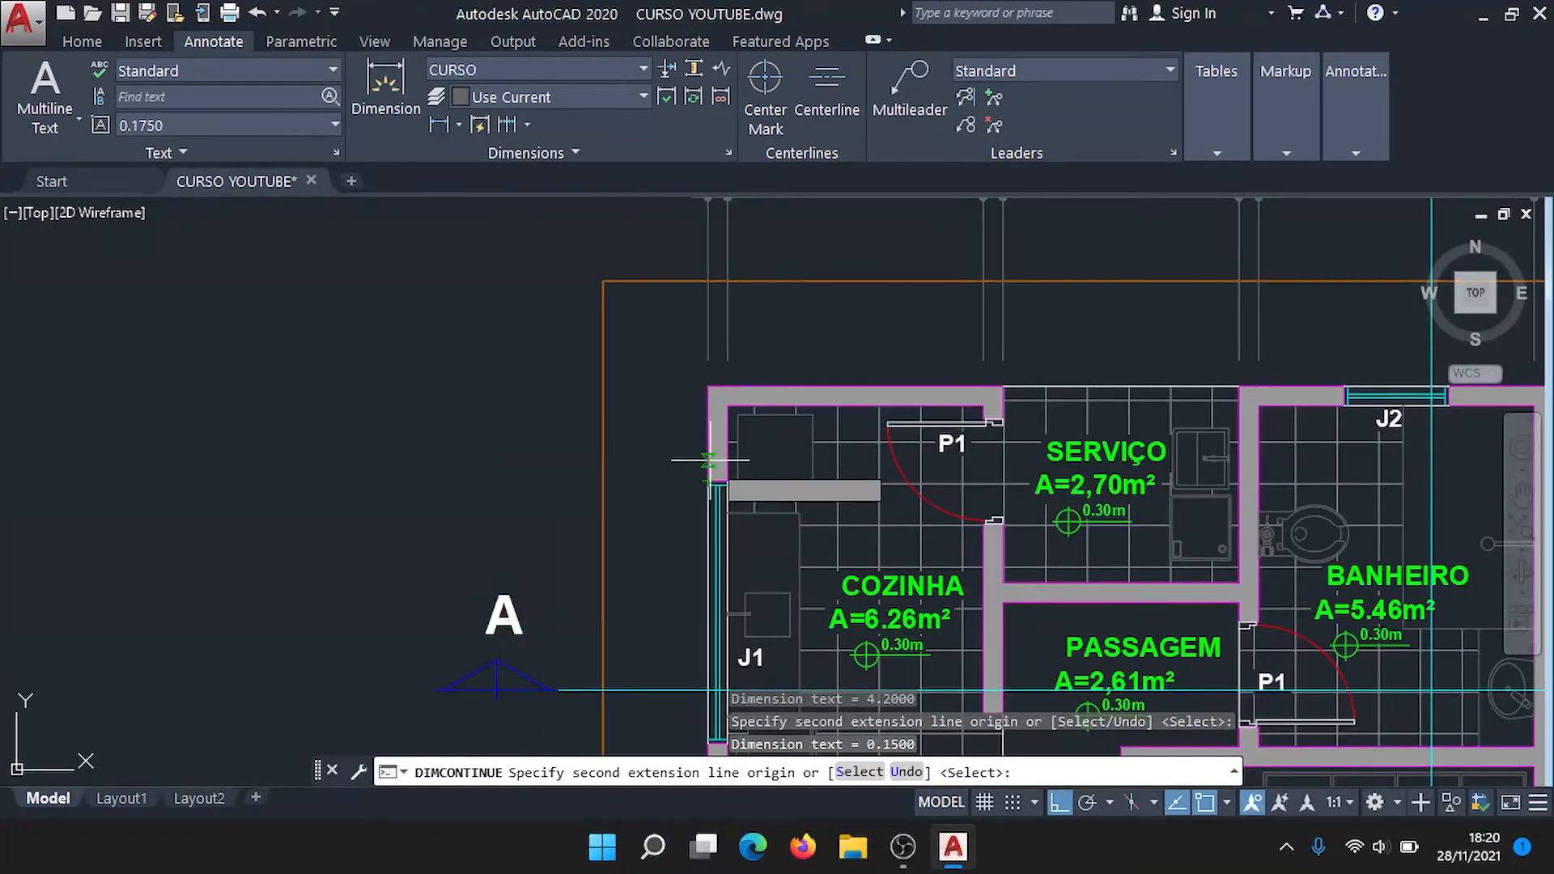
pyautogui.scroll(5, 718, 398)
pyautogui.click(760, 439)
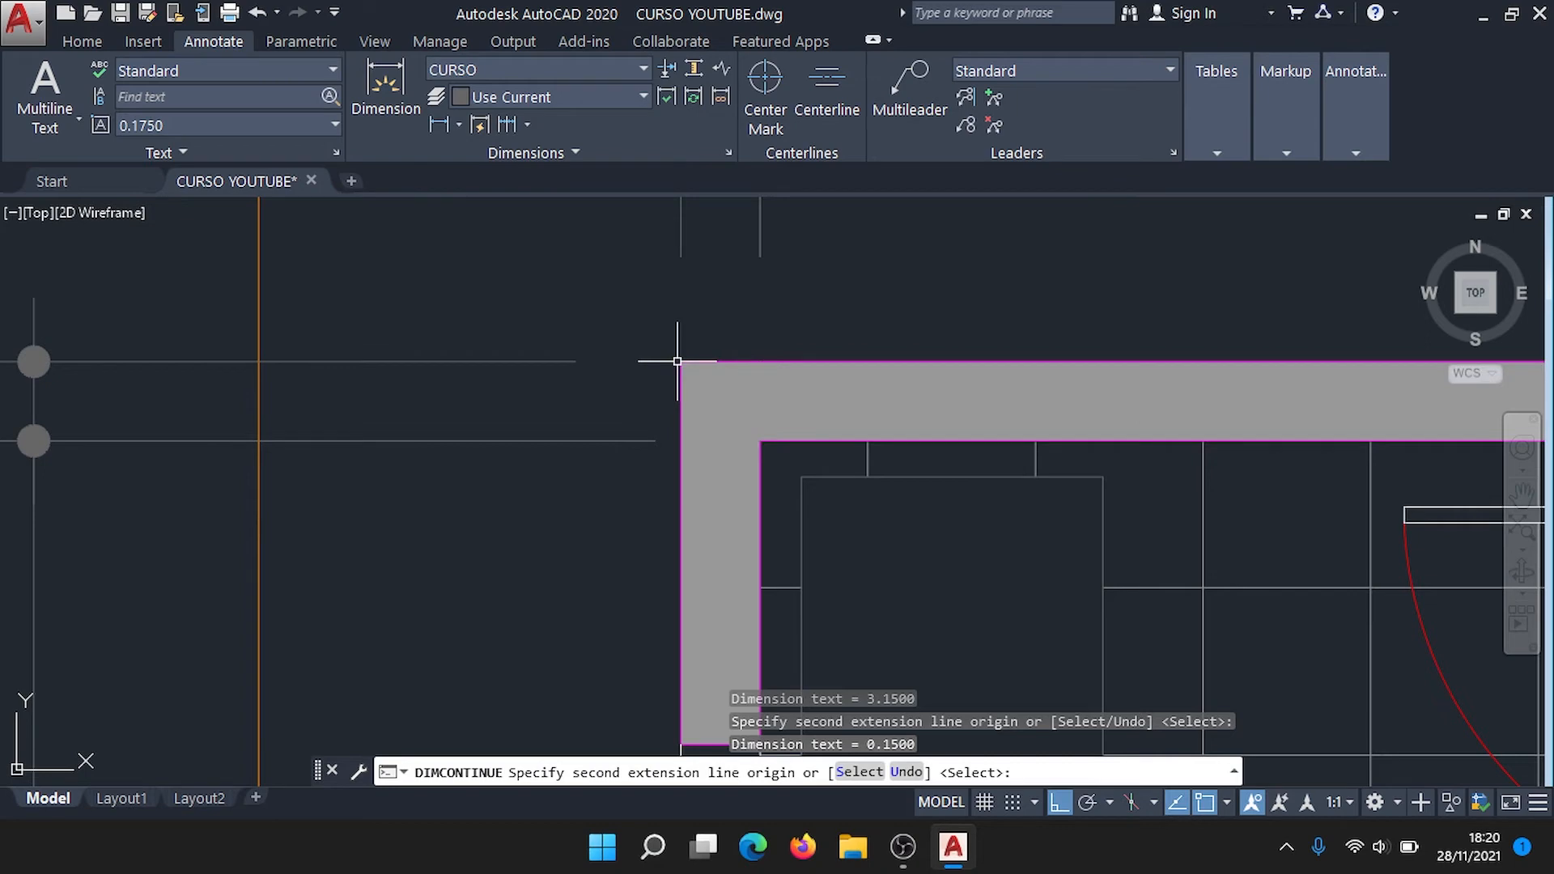
pyautogui.press('Escape')
# Step: Stretch the side dimensions' extension origin at the COZINHA's inner rear corner to the side wall's outer face
pyautogui.scroll(-6, 677, 361)
pyautogui.scroll(6, 728, 454)
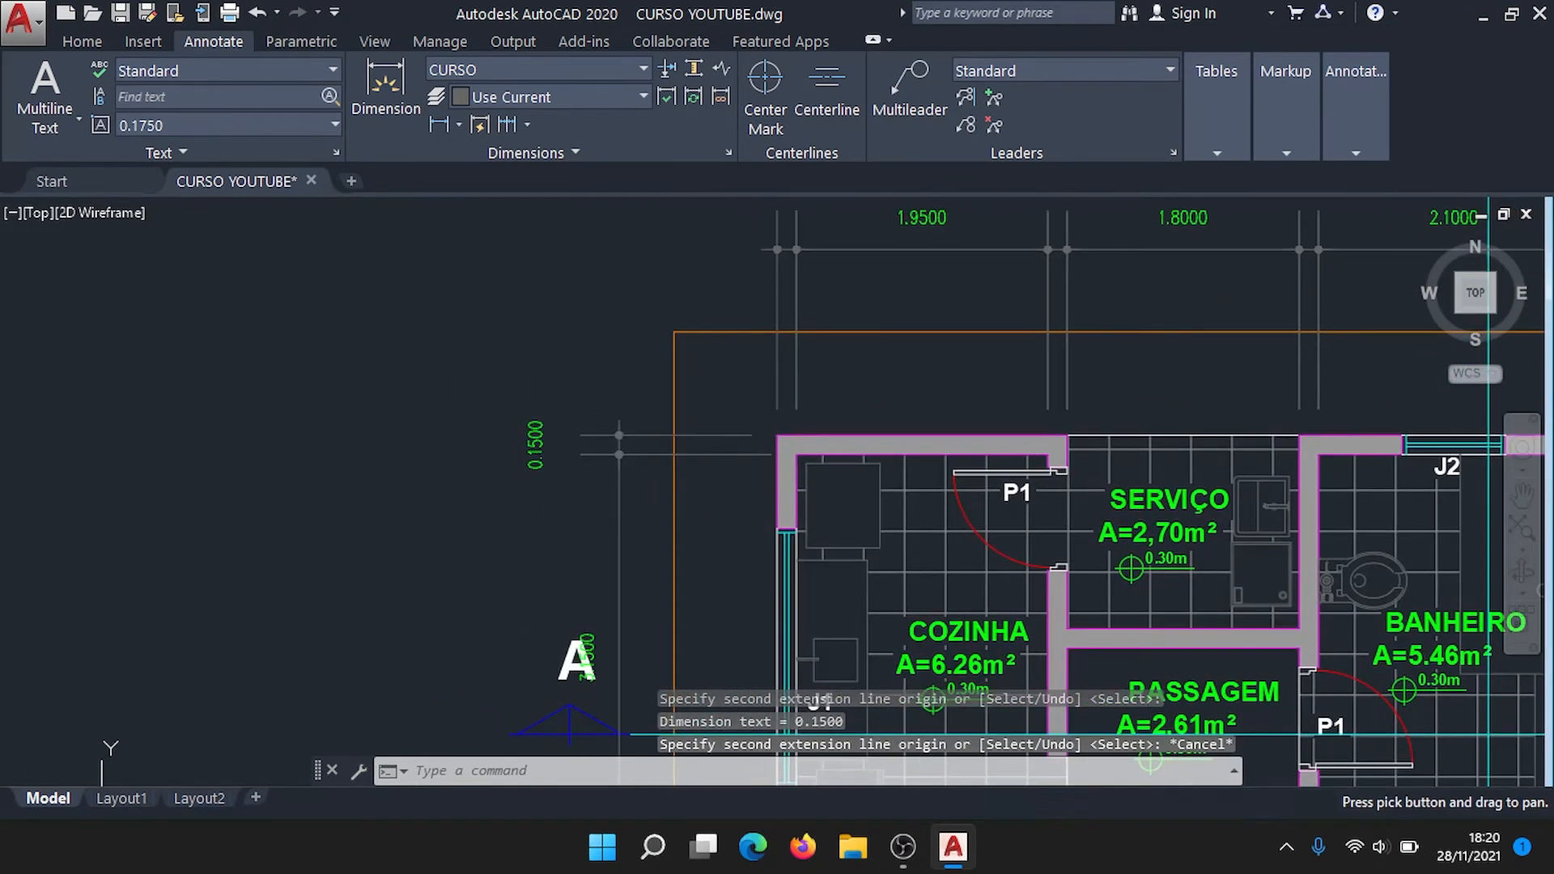
pyautogui.click(796, 516)
pyautogui.click(760, 423)
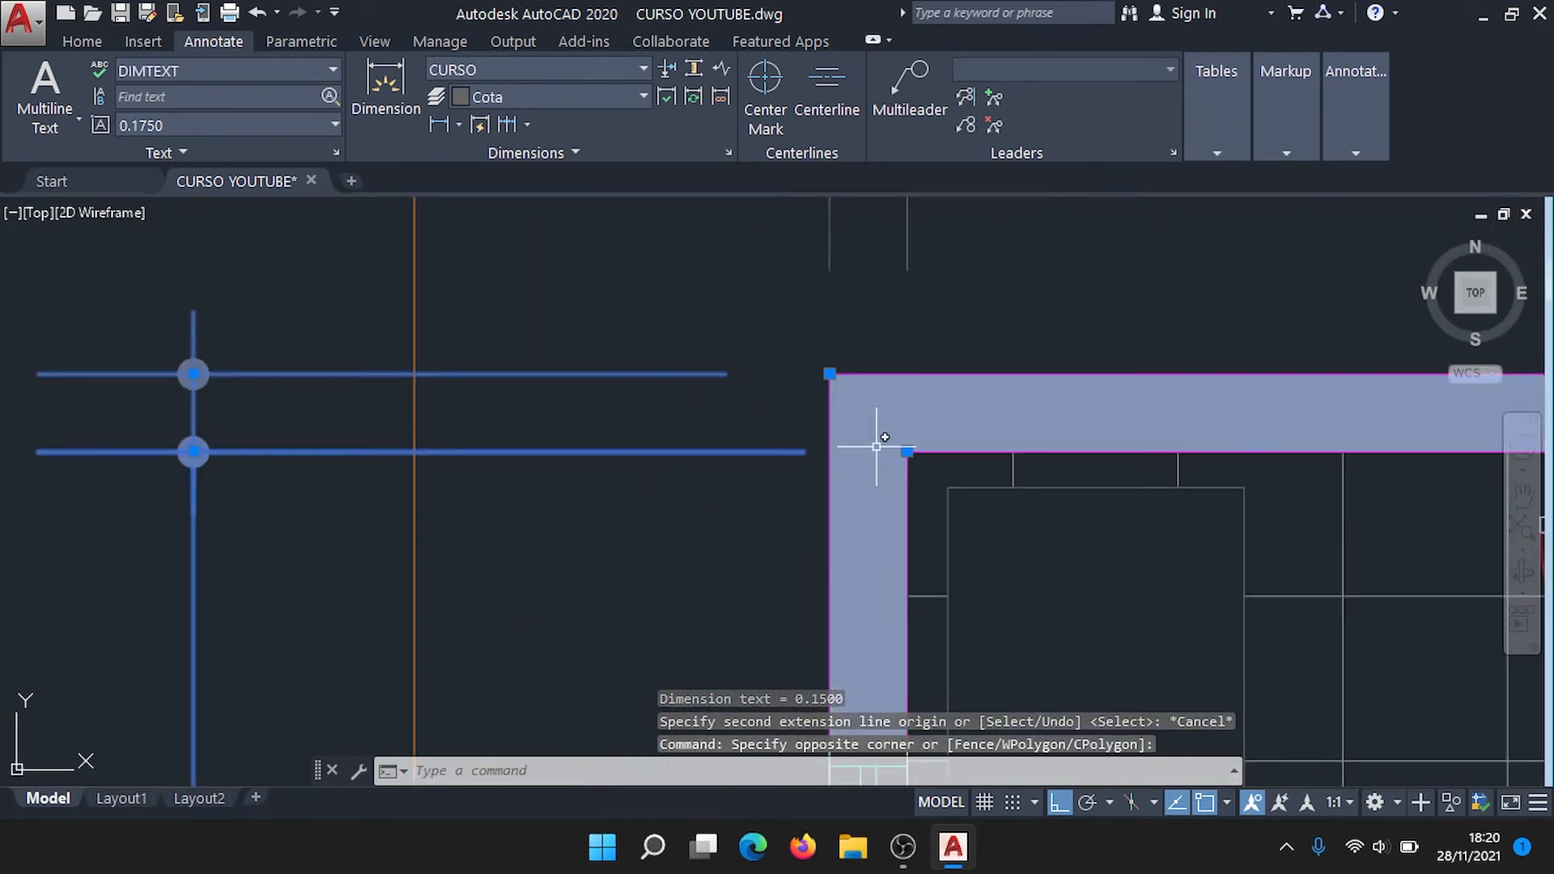
pyautogui.click(908, 451)
pyautogui.press('Escape')
pyautogui.press('Escape')
pyautogui.scroll(-5, 908, 451)
# Step: Stretch the side dimensions' extension origin at the dividing wall's COZINHA face to the side wall's outer face
pyautogui.scroll(8, 875, 589)
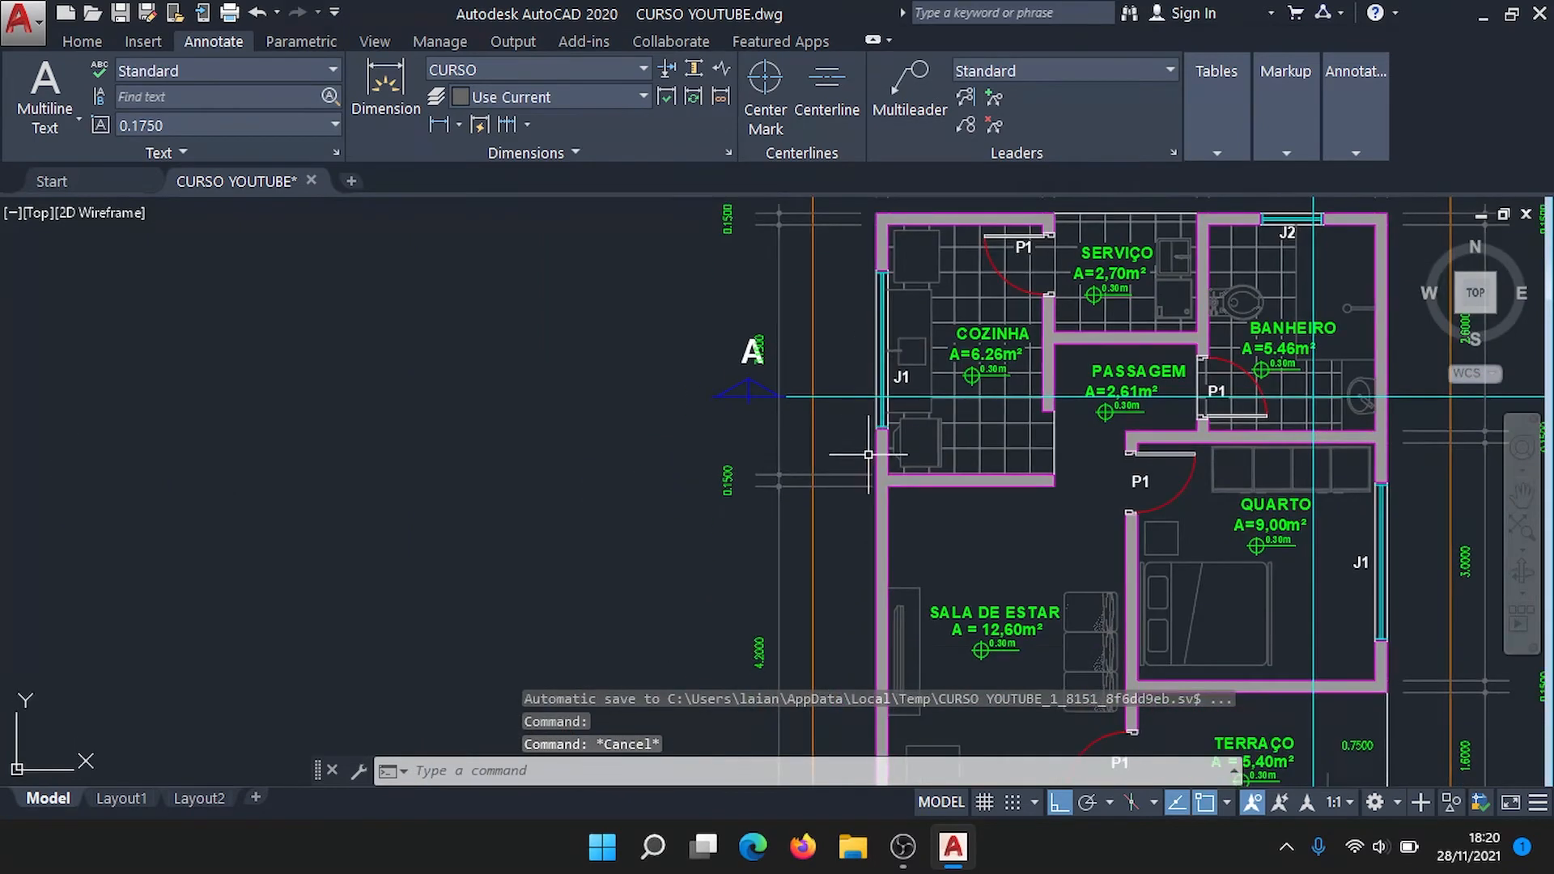
pyautogui.click(868, 583)
pyautogui.click(836, 448)
pyautogui.scroll(4, 920, 513)
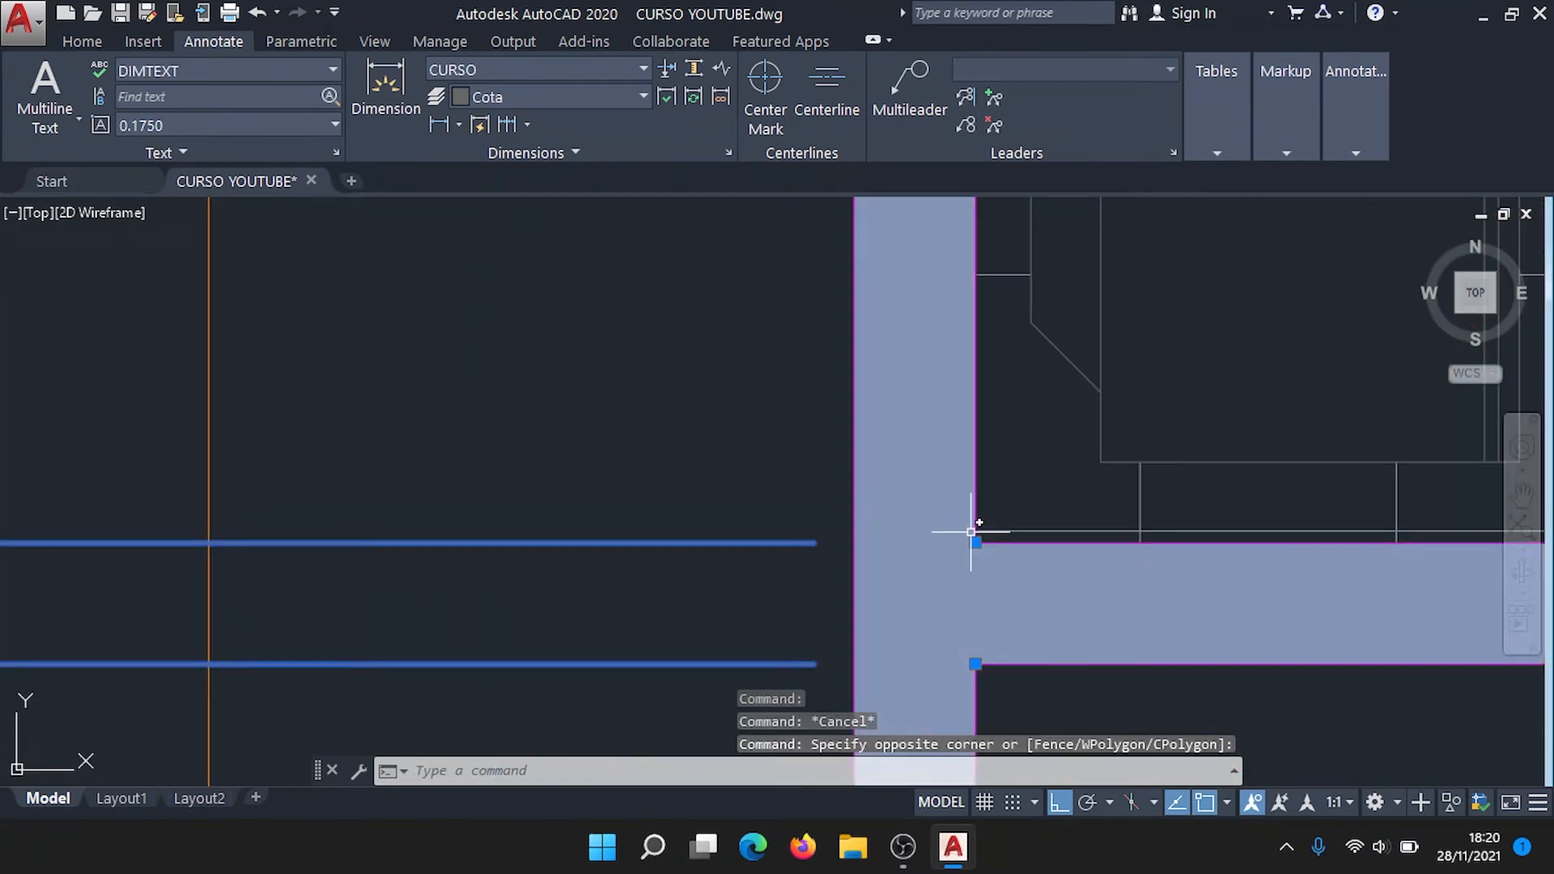
pyautogui.click(976, 542)
pyautogui.click(855, 542)
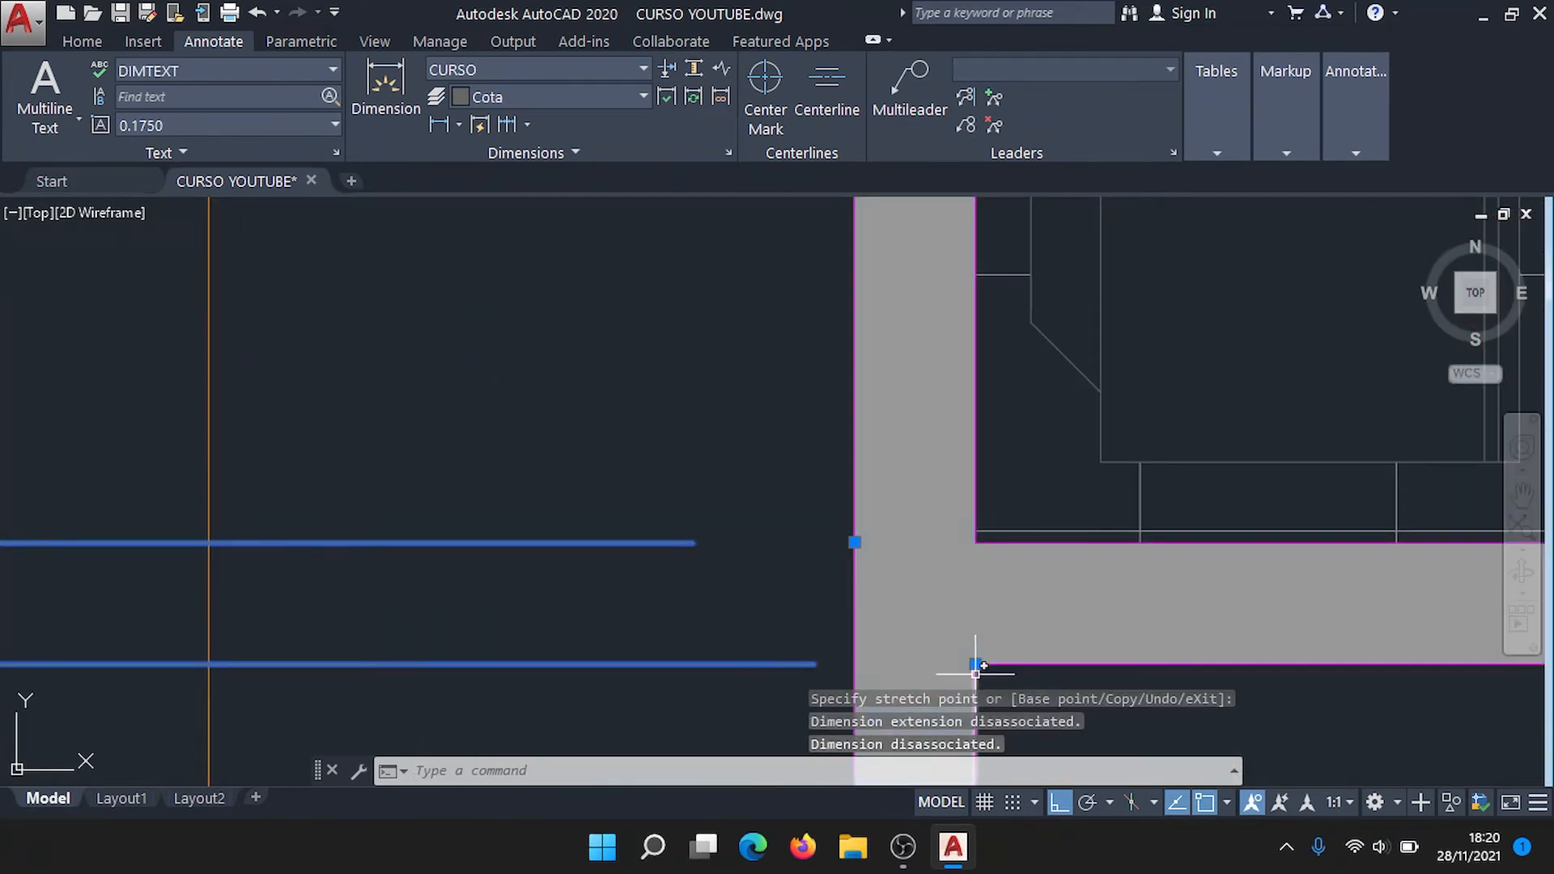
pyautogui.press('Escape')
# Step: Stretch the side dimensions' extension origin at the dividing wall's SALA DE ESTAR face to the side wall's outer face
pyautogui.moveTo(974, 670); pyautogui.dragTo(972, 553, button='middle')
pyautogui.click(755, 611)
pyautogui.click(729, 523)
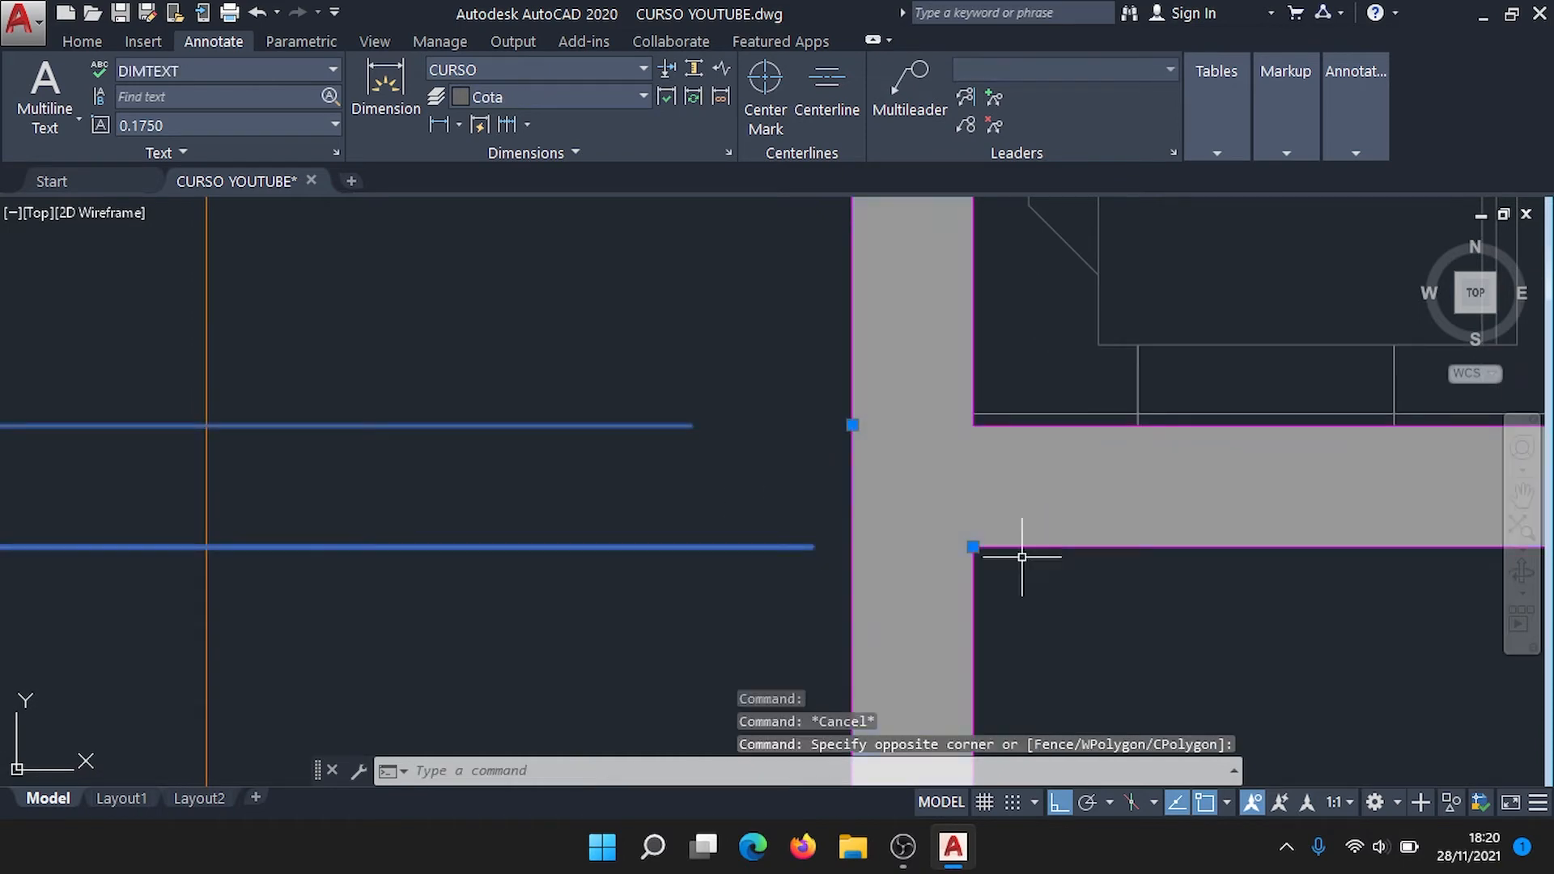
pyautogui.click(973, 546)
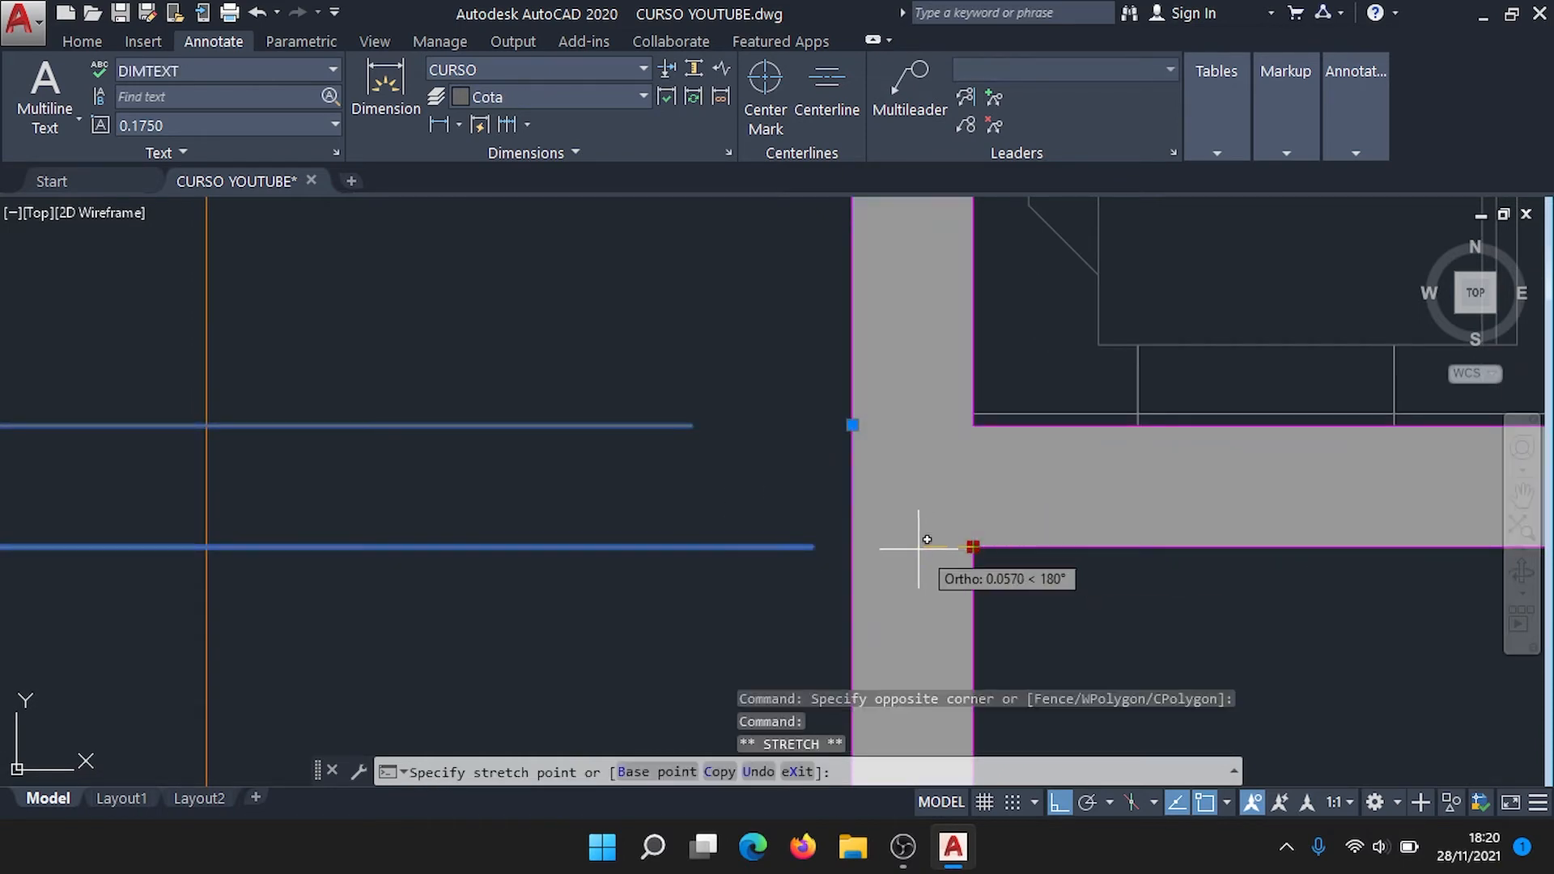
pyautogui.click(854, 547)
pyautogui.press('Escape')
# Step: Stretch the side dimensions' extension origin at the SALA DE ESTAR's inner front corner to the side wall's outer face
pyautogui.scroll(-10, 941, 530)
pyautogui.moveTo(962, 523); pyautogui.dragTo(923, 269, button='middle')
pyautogui.moveTo(897, 588); pyautogui.dragTo(917, 452, button='middle')
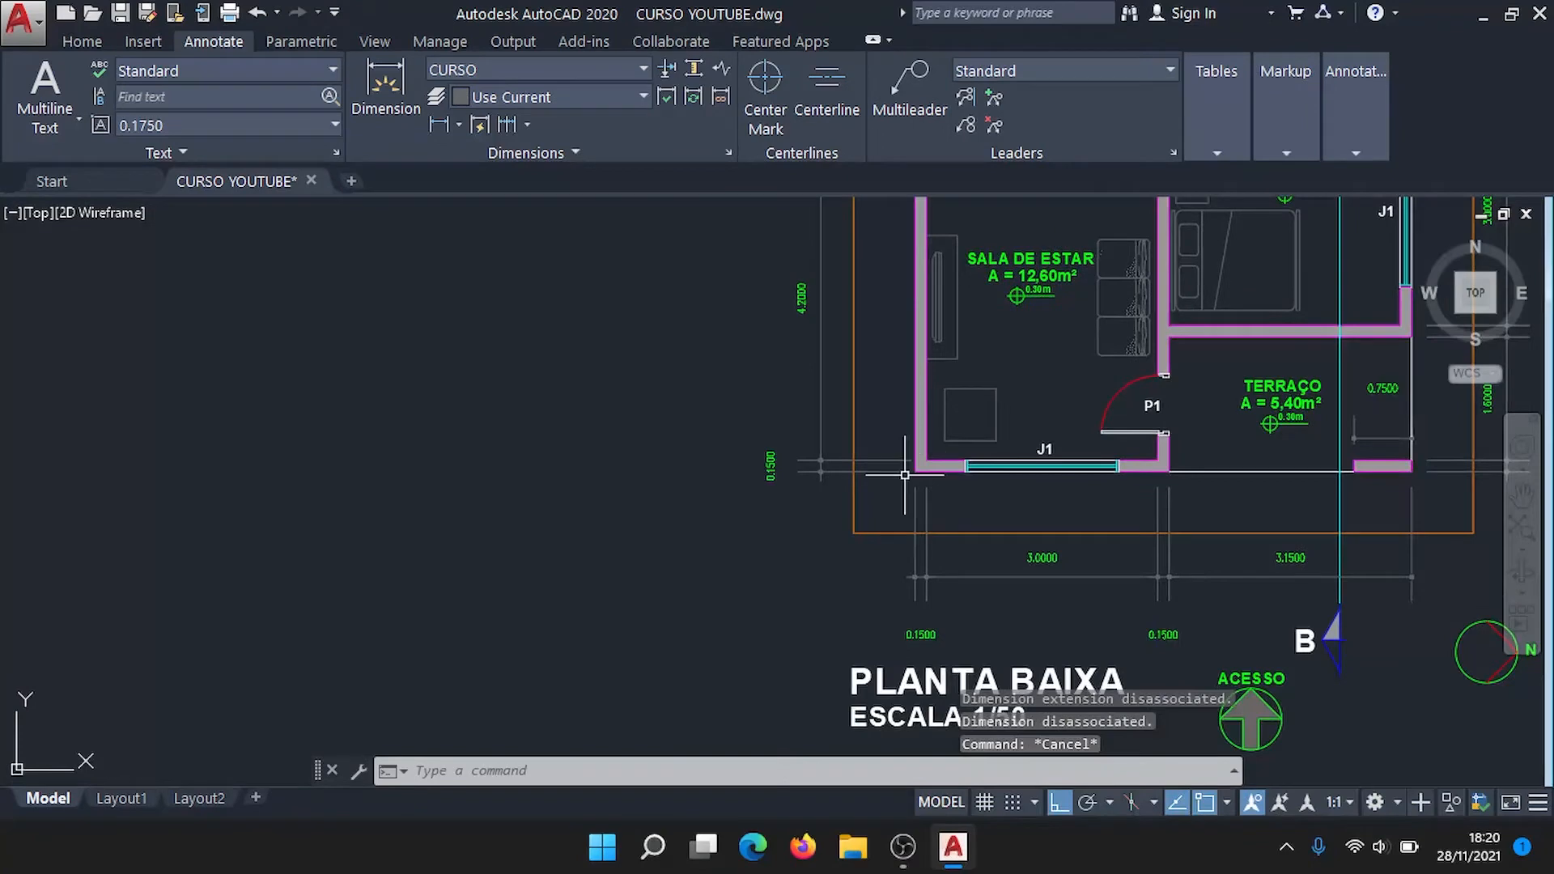
pyautogui.scroll(8, 916, 453)
pyautogui.click(905, 455)
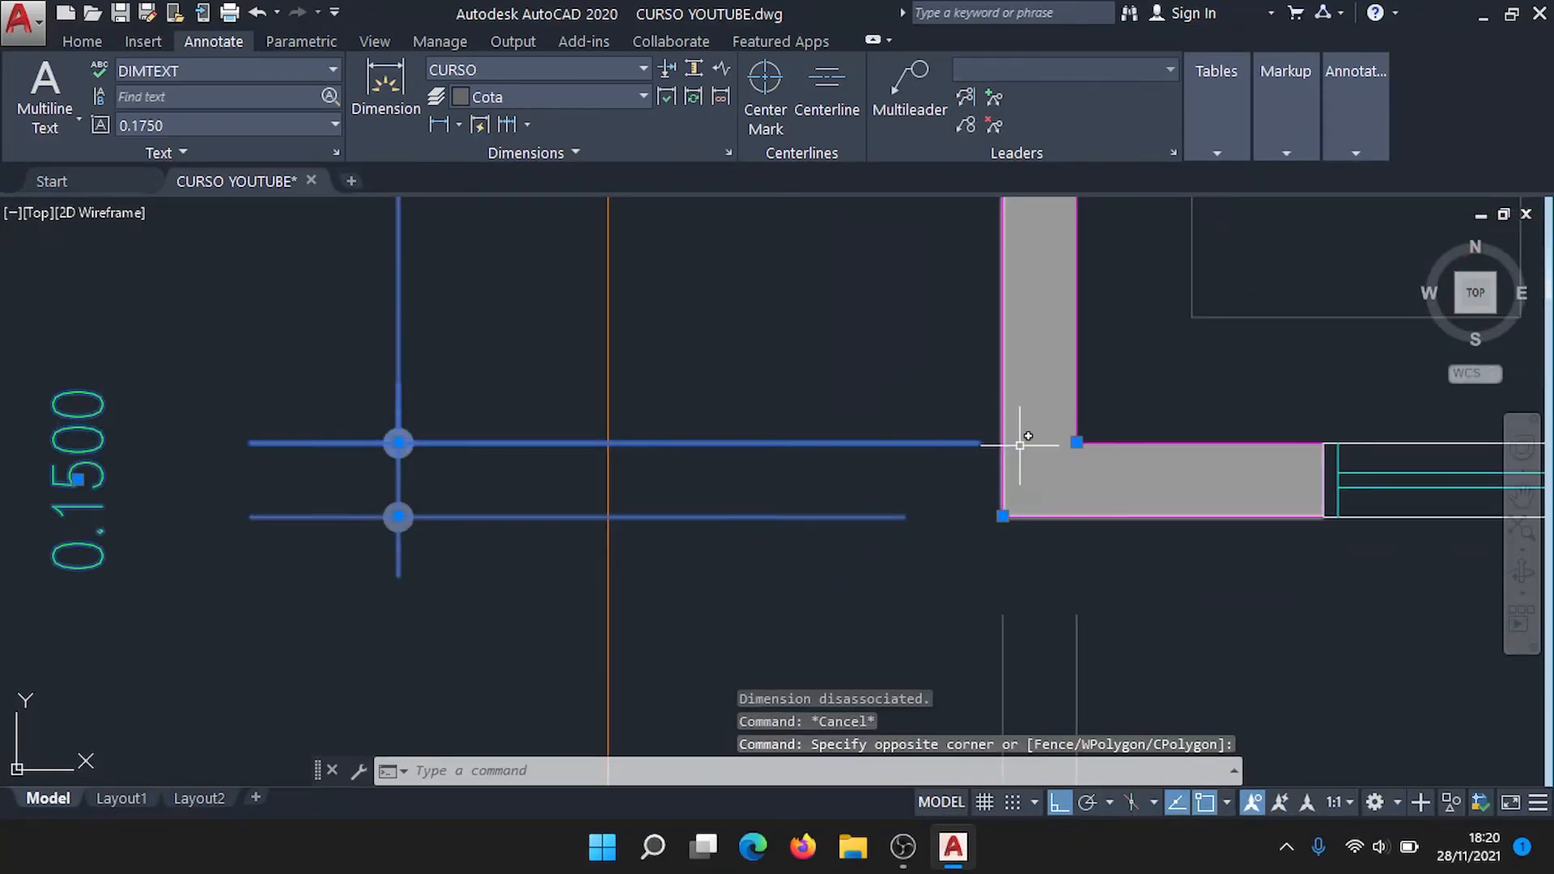
pyautogui.click(1080, 441)
pyautogui.press('Escape')
pyautogui.click(985, 474)
pyautogui.click(972, 421)
pyautogui.click(1077, 443)
pyautogui.click(1008, 440)
pyautogui.press('Escape')
pyautogui.scroll(-8, 1009, 440)
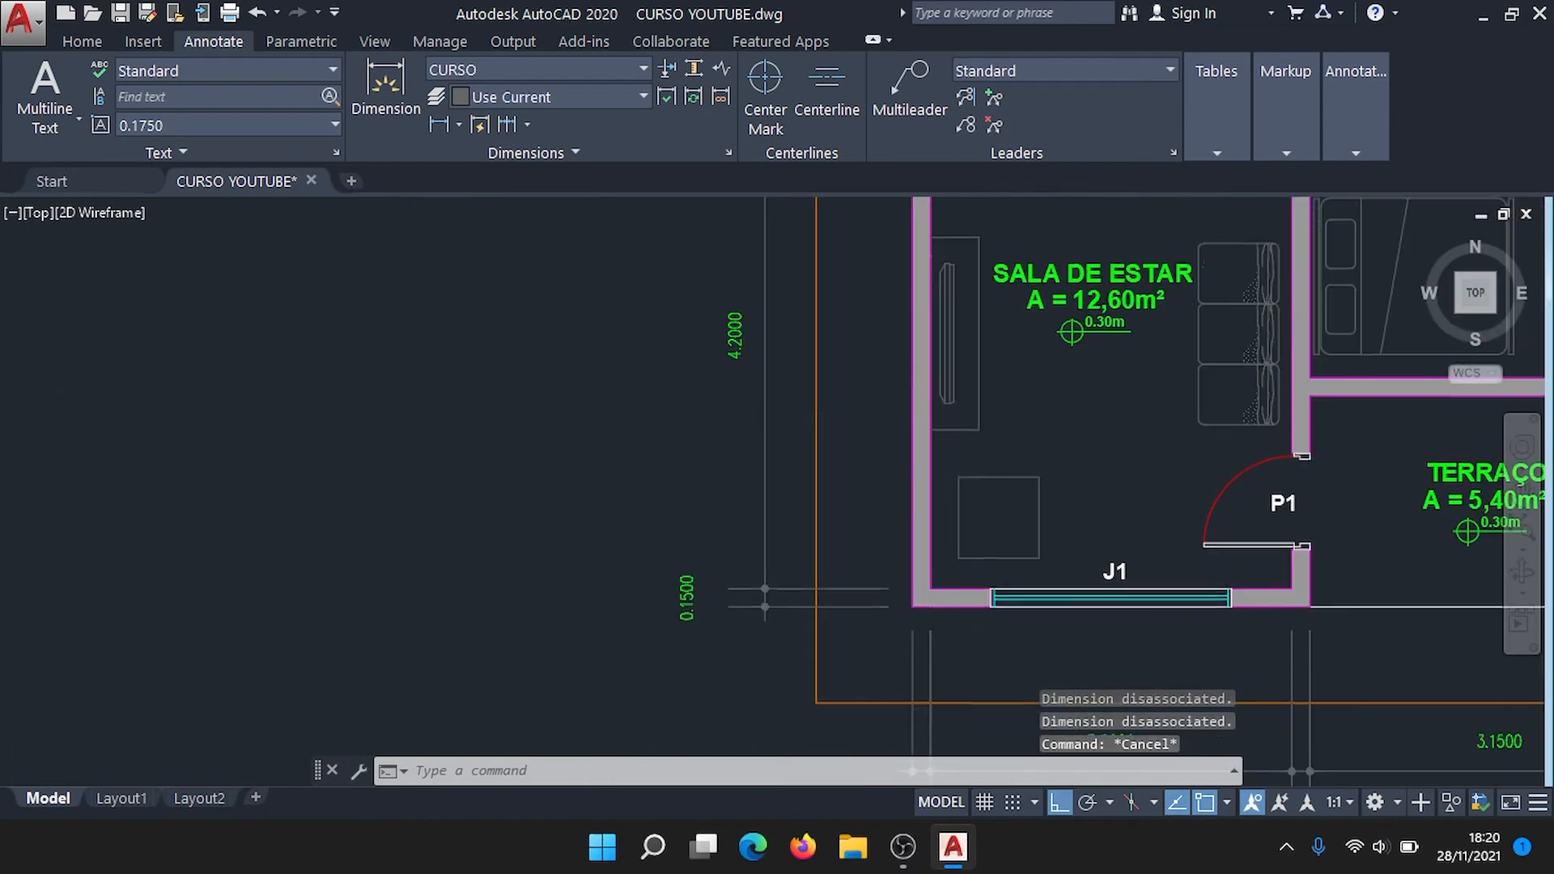
# Step: Move the COZINHA-side section marker A horizontally outward, clear of the side dimension line and its 3.1500 text
pyautogui.scroll(10, 806, 421)
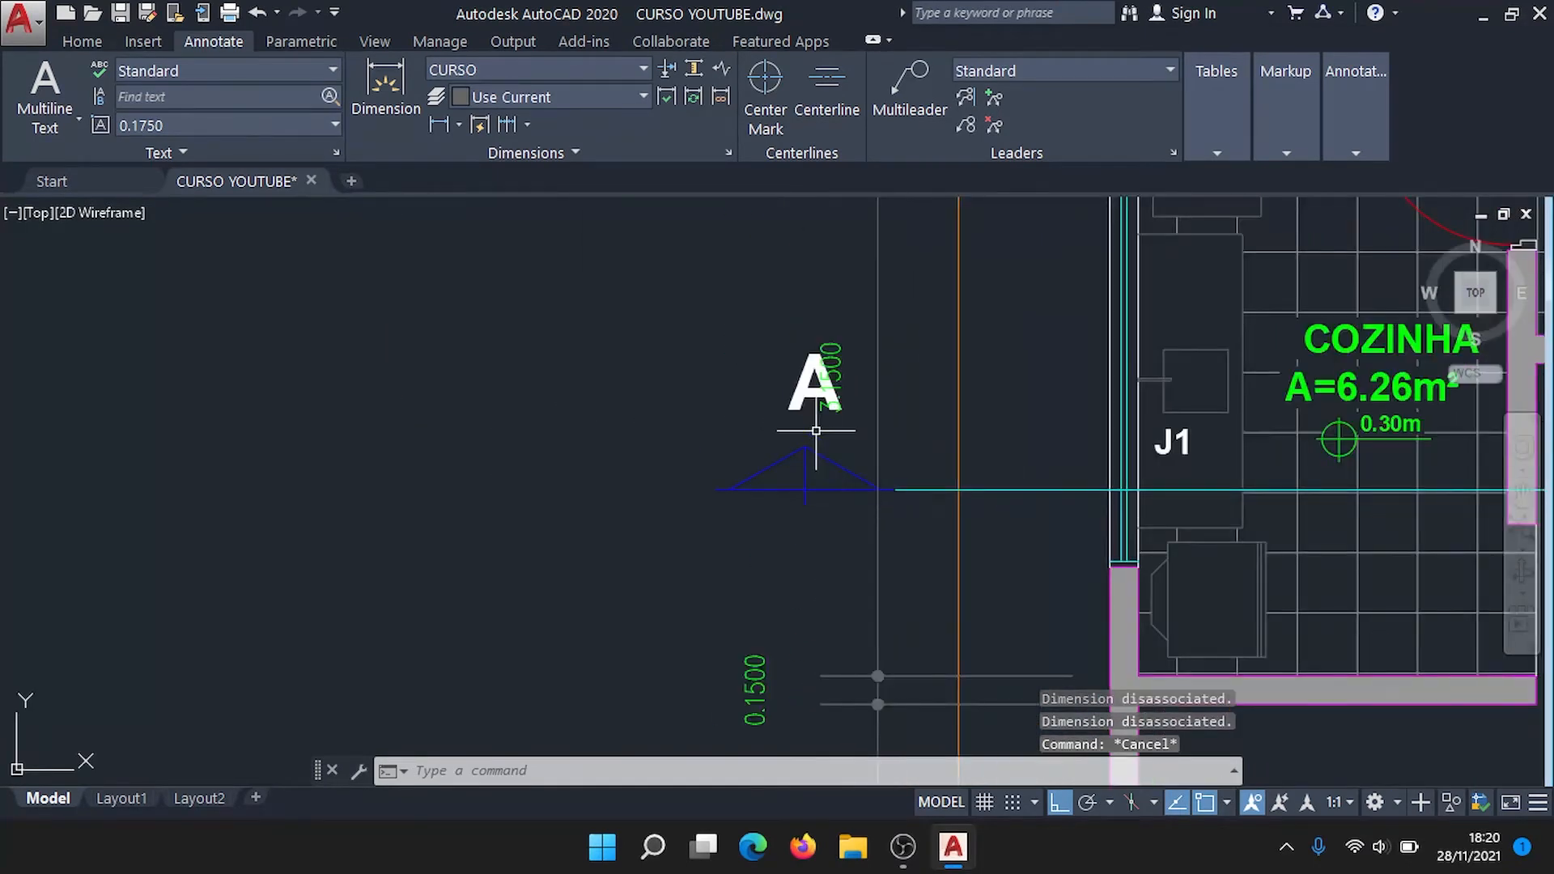
pyautogui.click(698, 324)
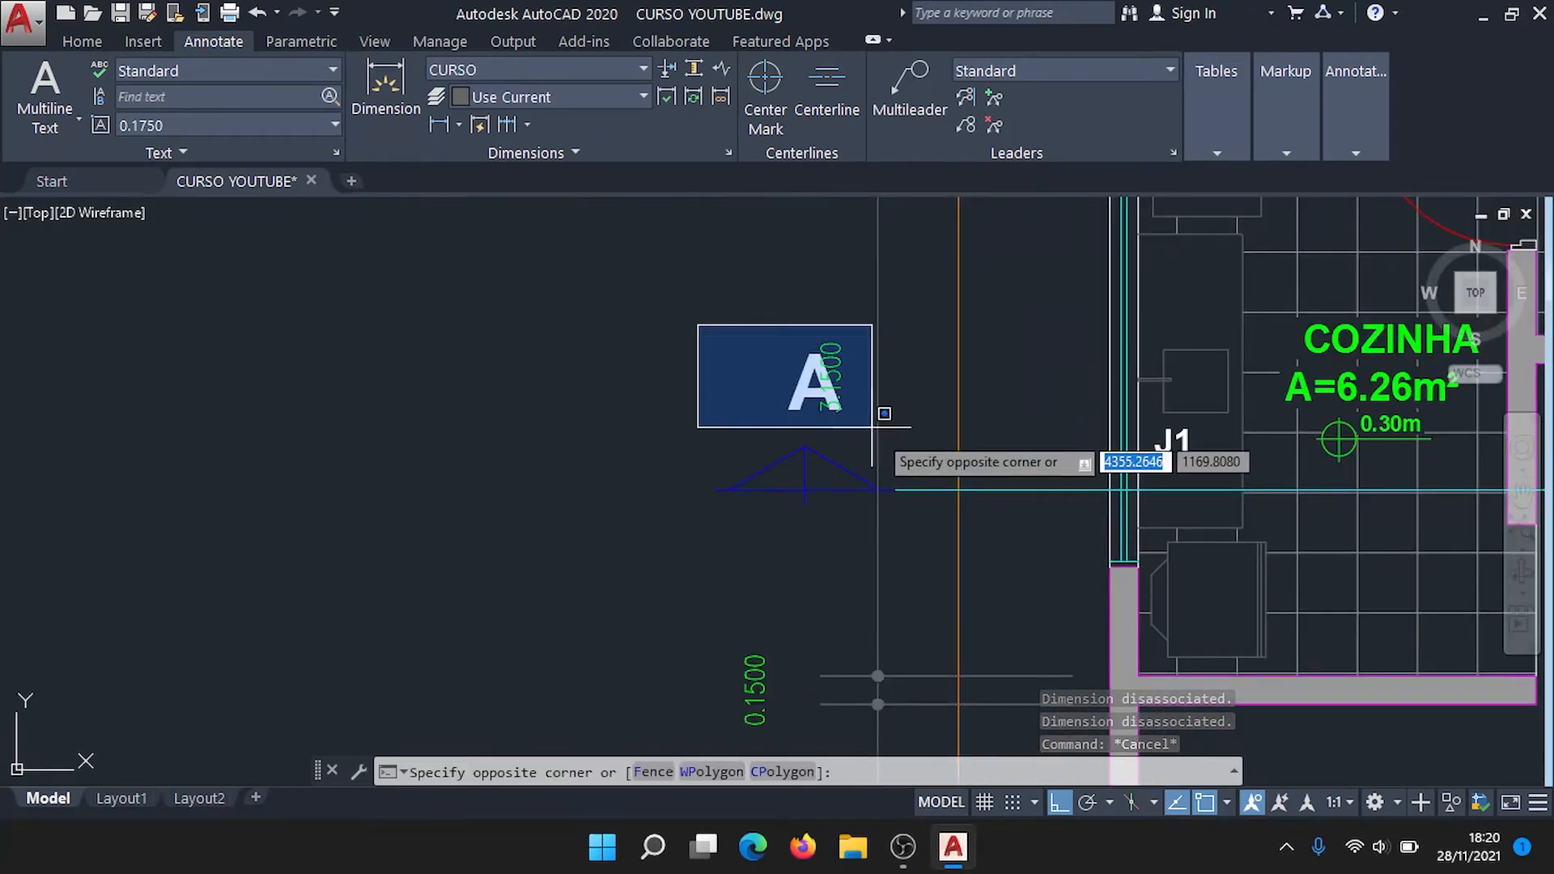
pyautogui.click(901, 552)
pyautogui.write('m')
pyautogui.press('space')
pyautogui.click(900, 489)
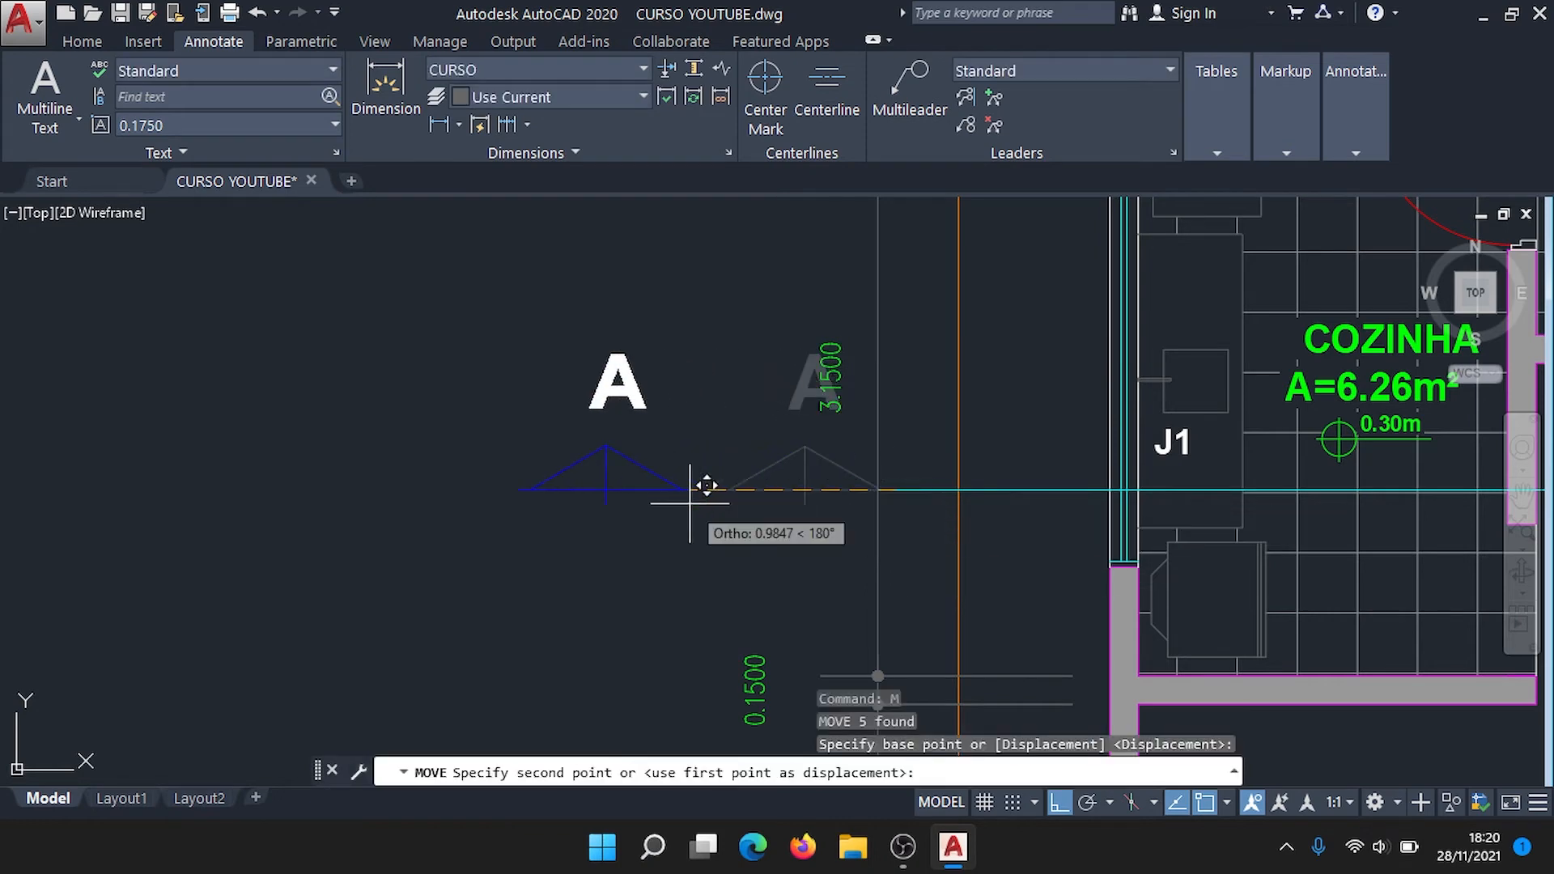
pyautogui.click(680, 489)
# Step: Extend the COZINHA-side end of section line A by about 1.18 to reach its relocated marker
pyautogui.click(917, 488)
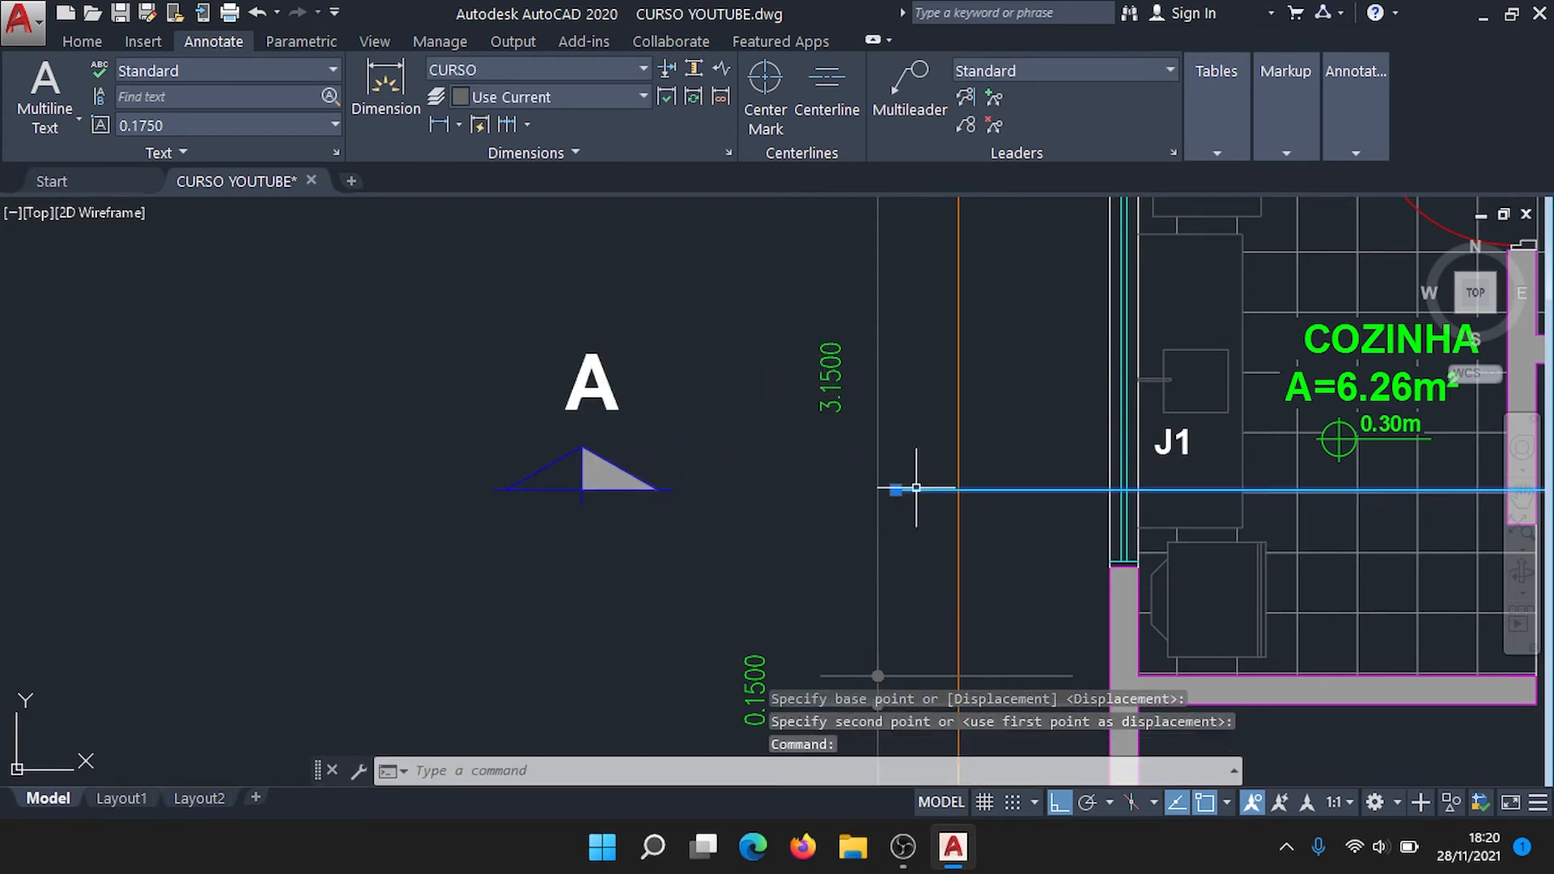
pyautogui.click(895, 489)
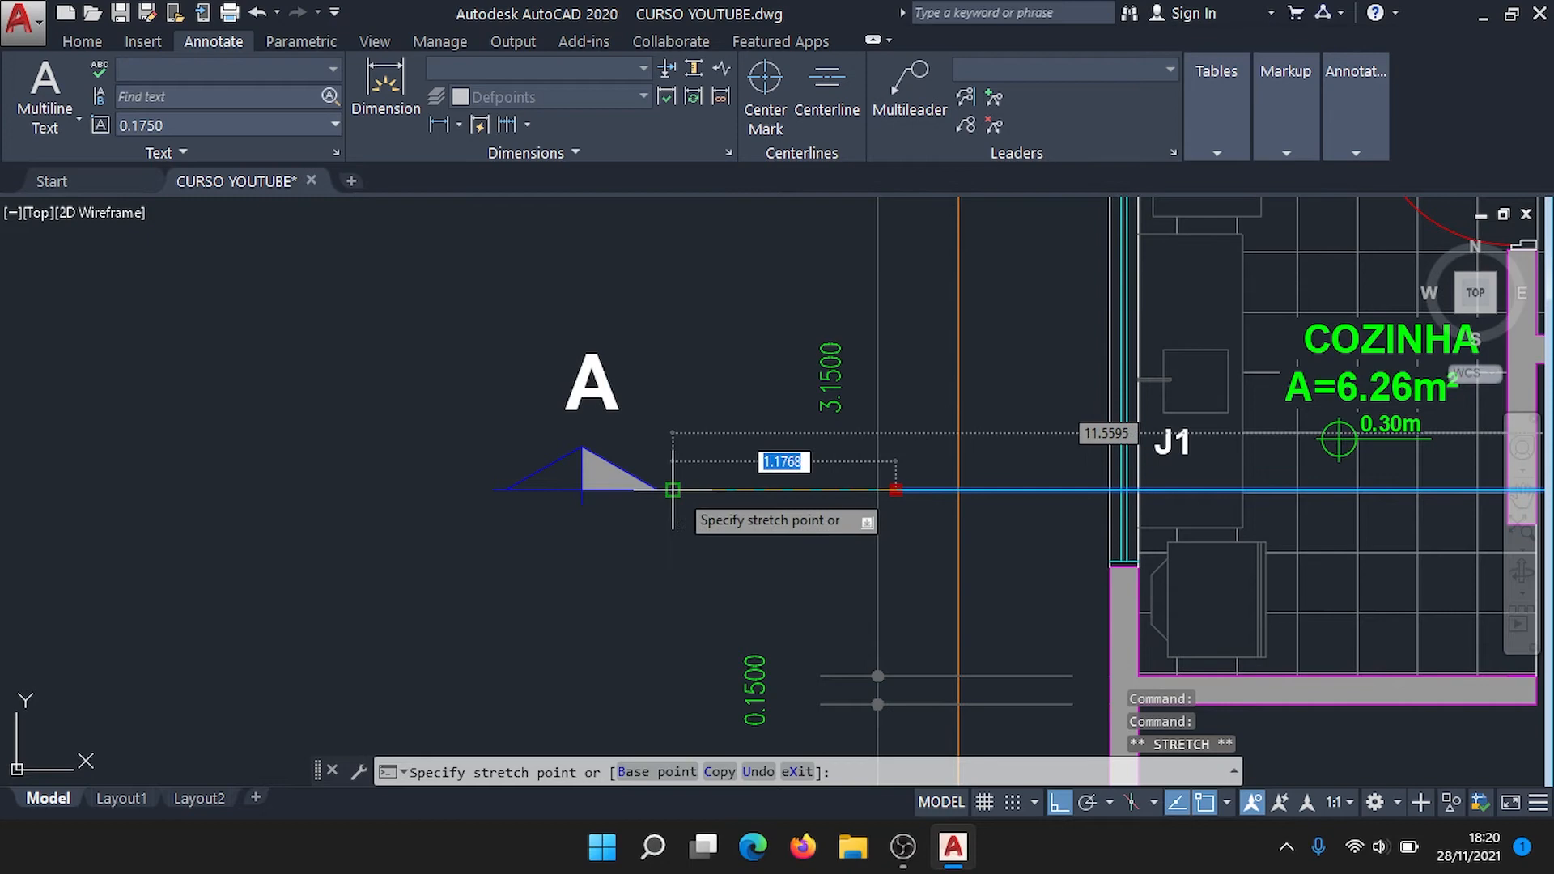
pyautogui.click(673, 489)
pyautogui.press('Escape')
pyautogui.scroll(-5, 902, 451)
pyautogui.moveTo(1182, 433); pyautogui.dragTo(802, 433, button='middle')
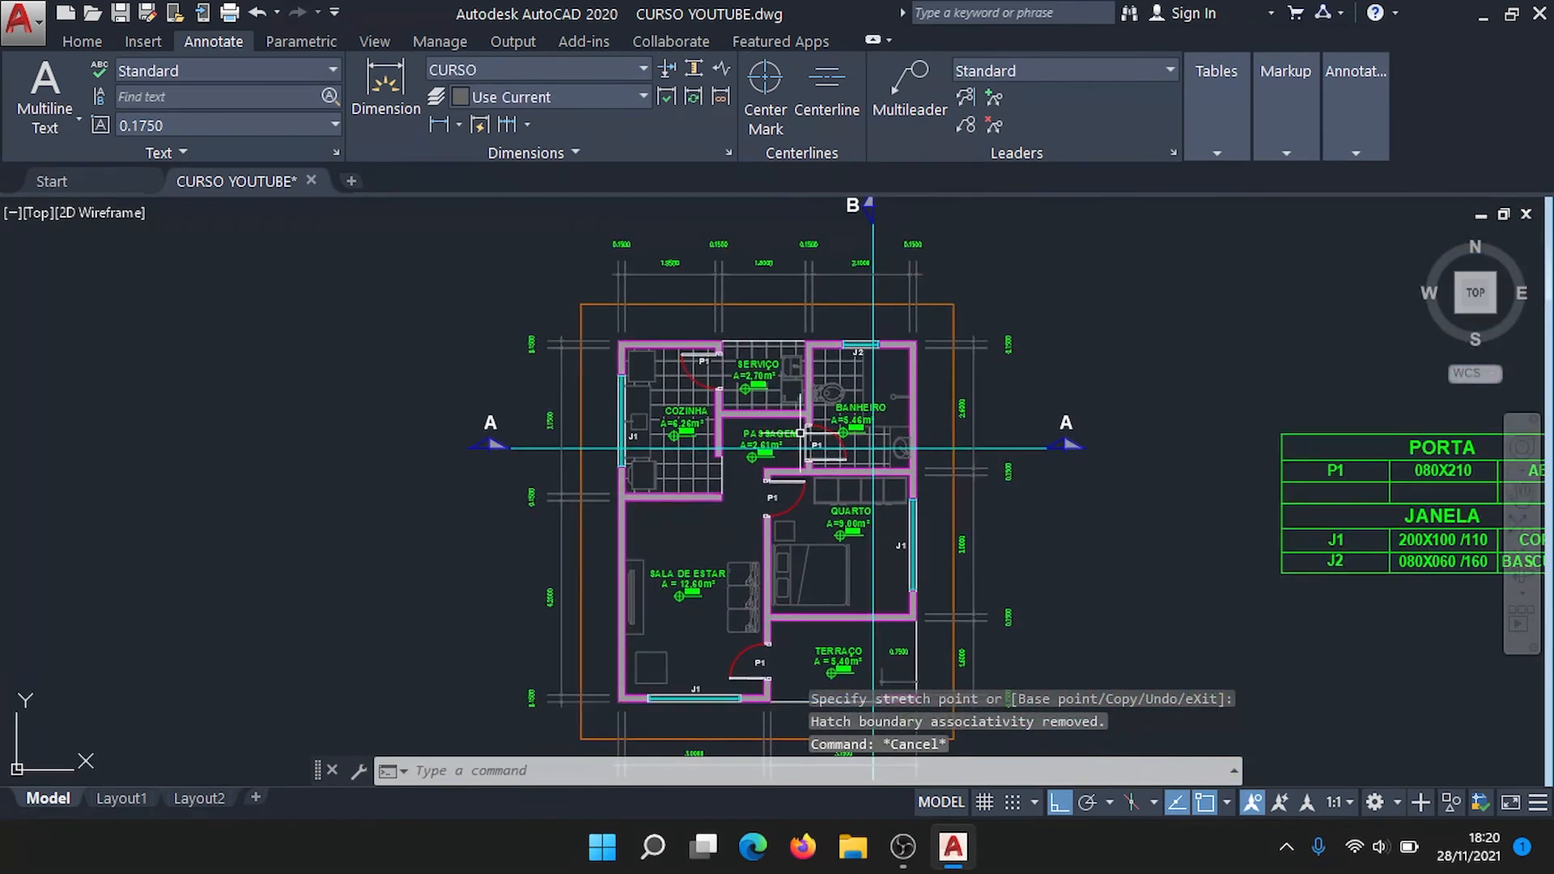
# Step: Shorten the BANHEIRO-side end of section line A slightly to leave a small gap before its marker
pyautogui.scroll(8, 801, 433)
pyautogui.click(861, 491)
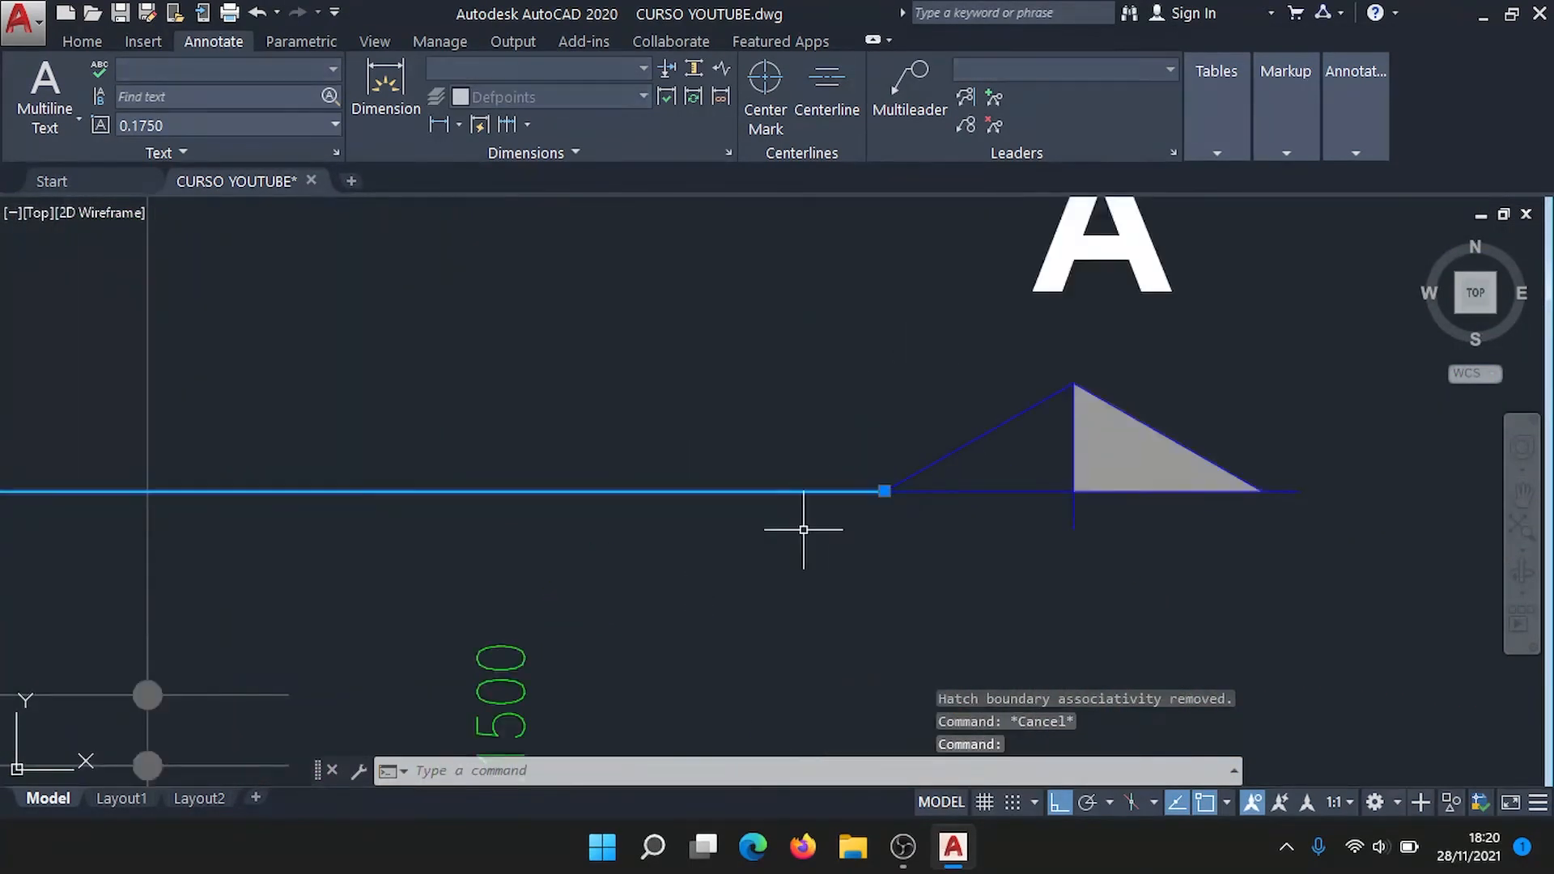
pyautogui.click(885, 490)
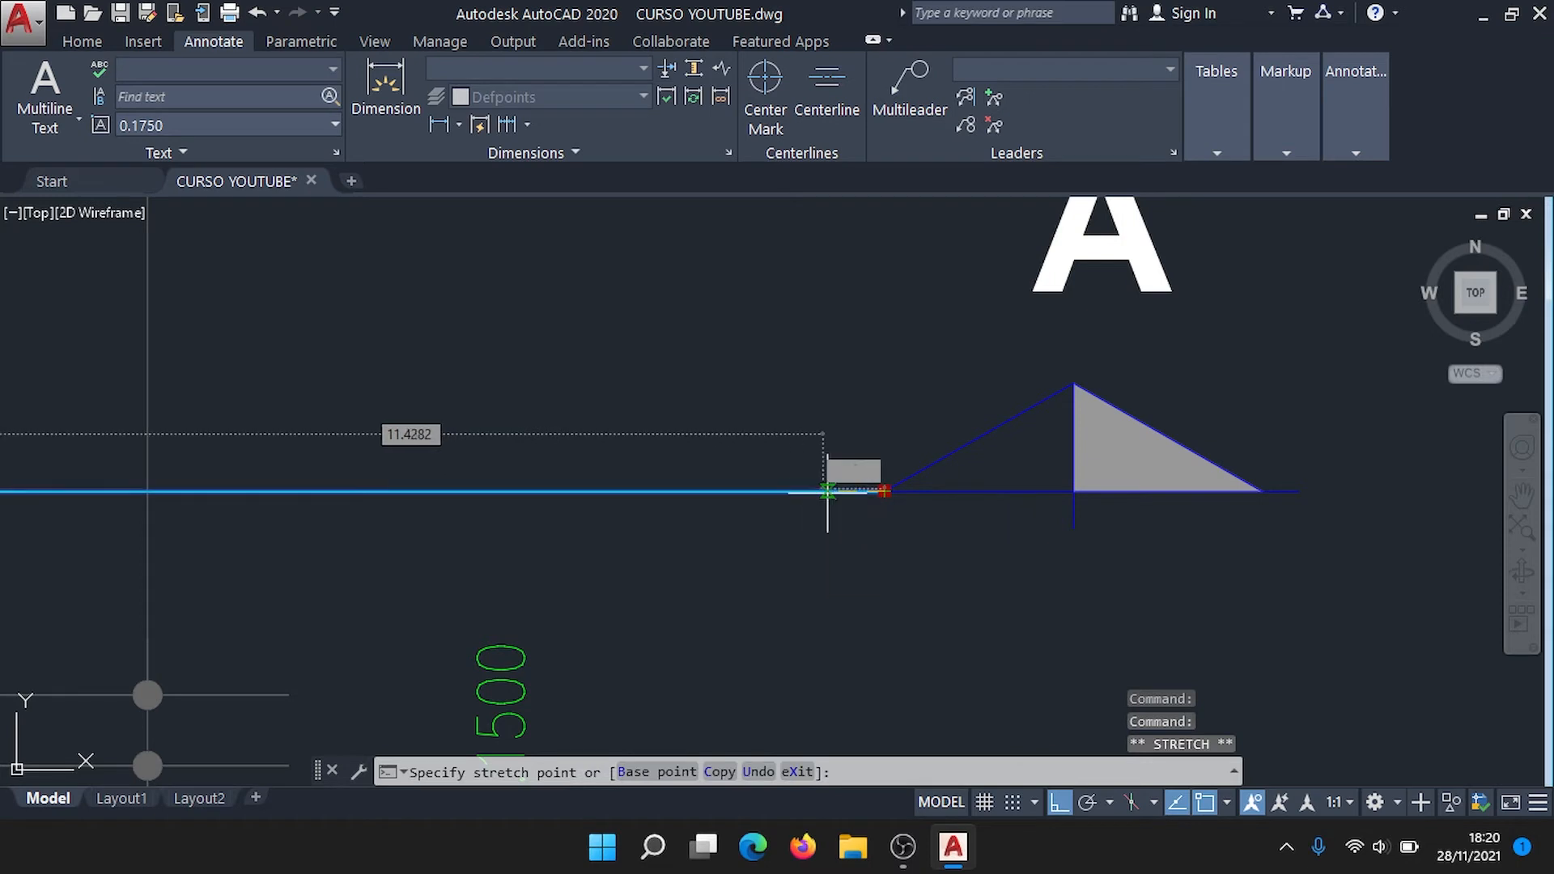
pyautogui.click(835, 490)
pyautogui.scroll(4, 874, 491)
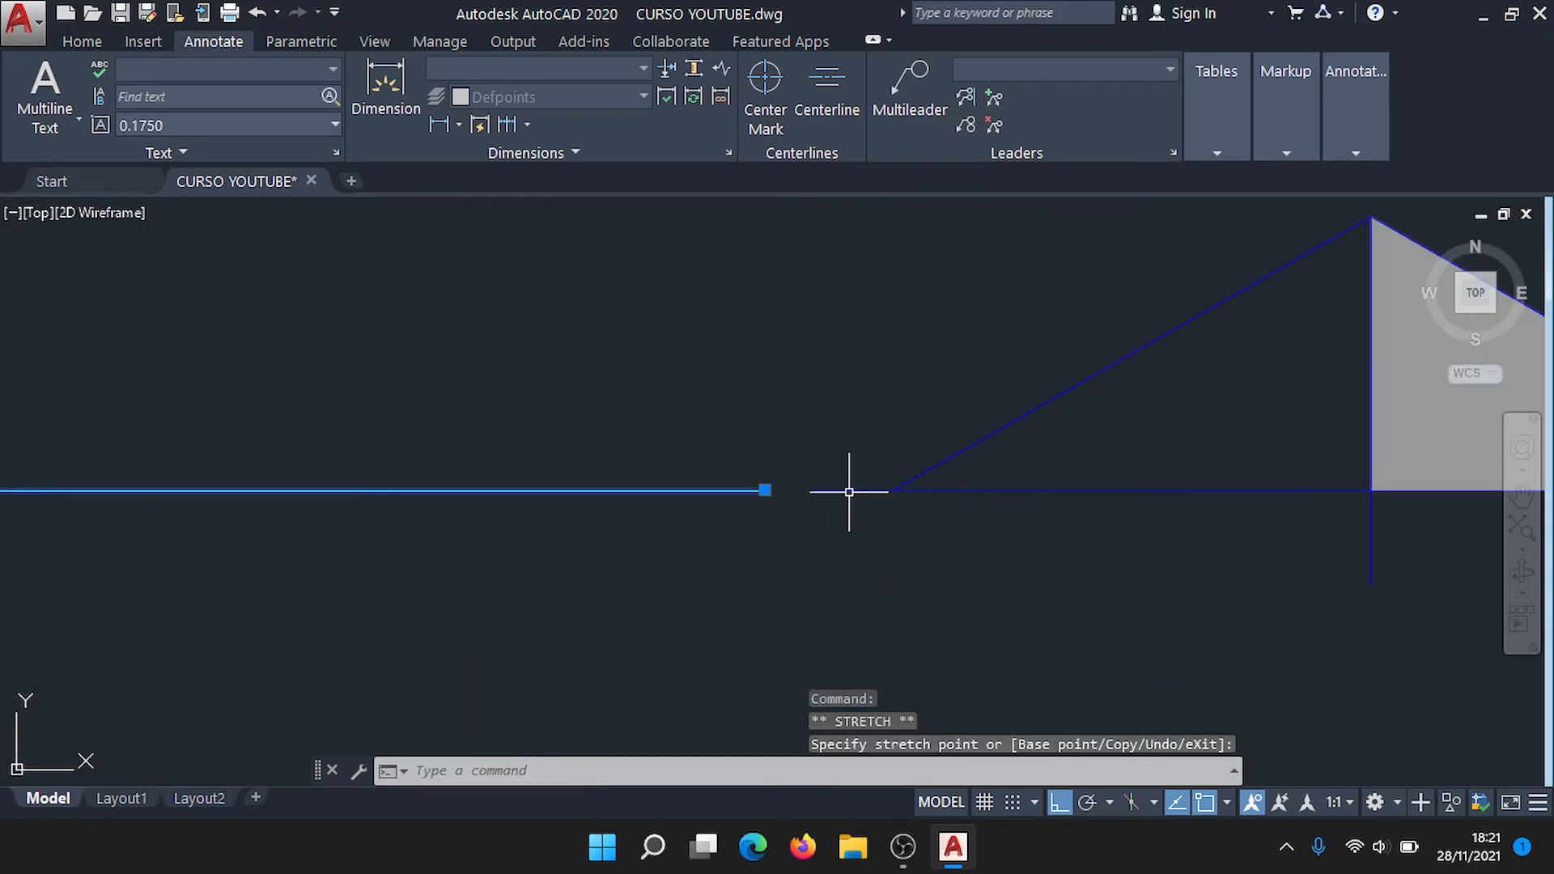
pyautogui.press('Escape')
pyautogui.scroll(-5, 999, 475)
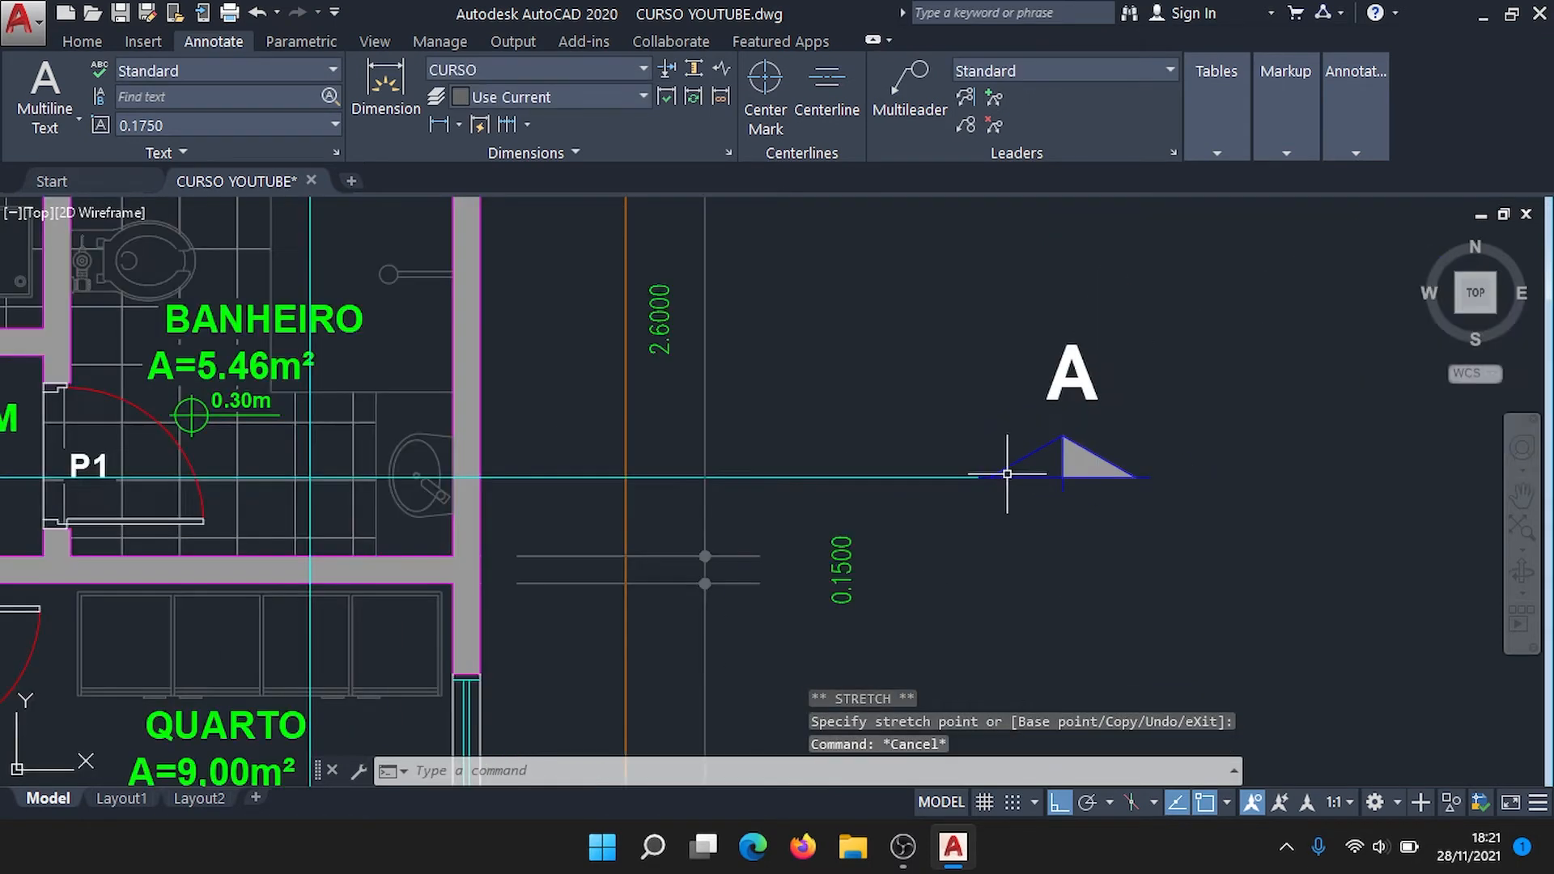
# Step: Shorten the rear end of section line B by about 0.09 to leave a small gap before its marker
pyautogui.scroll(-5, 1021, 475)
pyautogui.scroll(8, 822, 285)
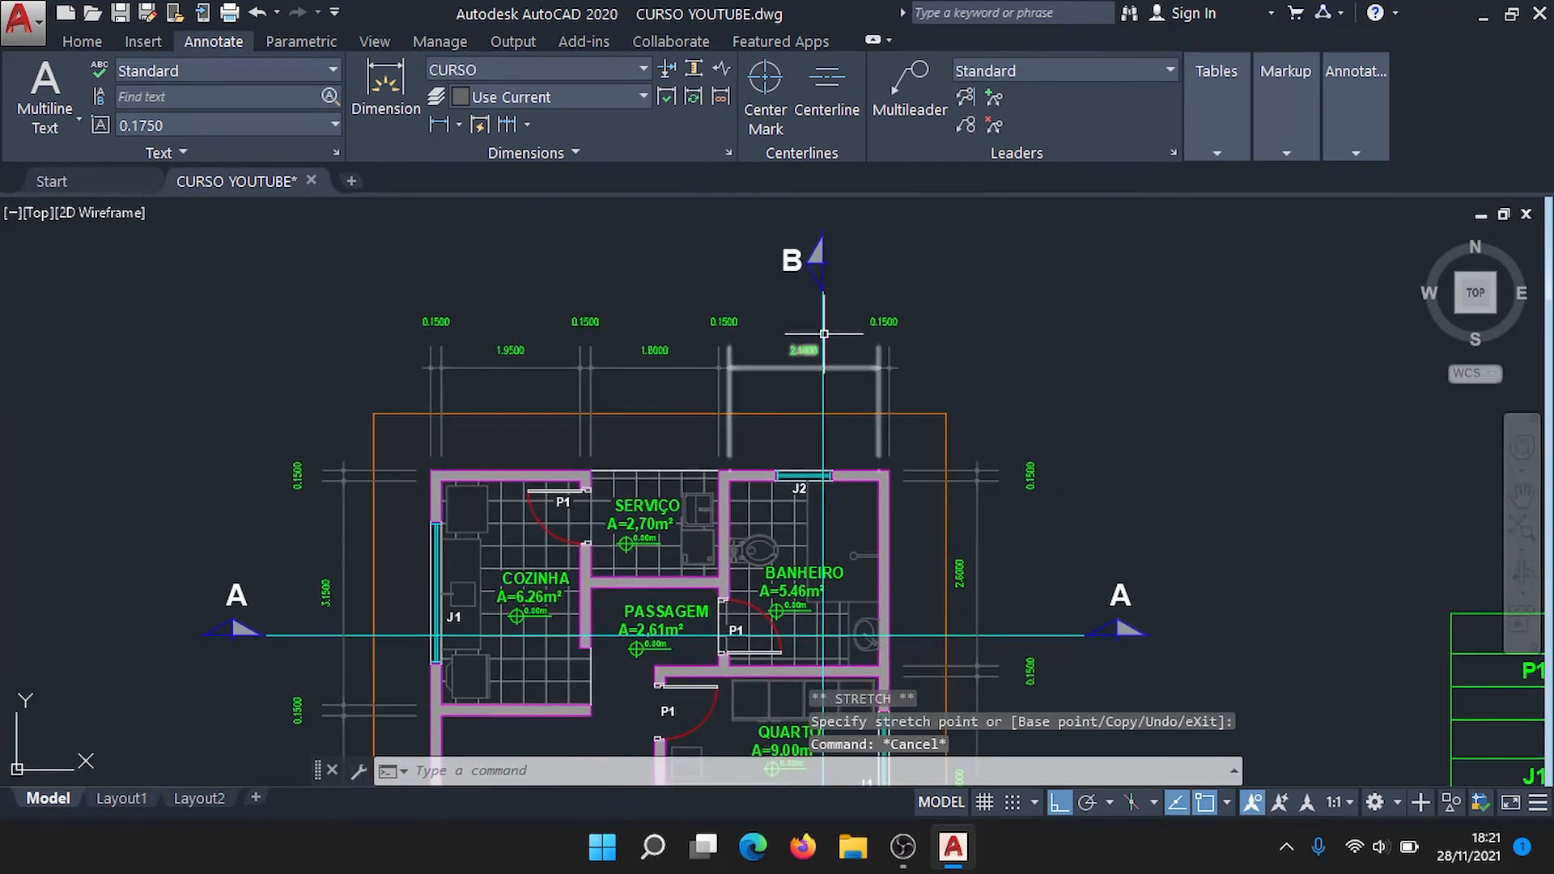
pyautogui.moveTo(823, 285); pyautogui.dragTo(819, 346, button='middle')
pyautogui.scroll(3, 900, 580)
pyautogui.click(748, 509)
pyautogui.click(827, 382)
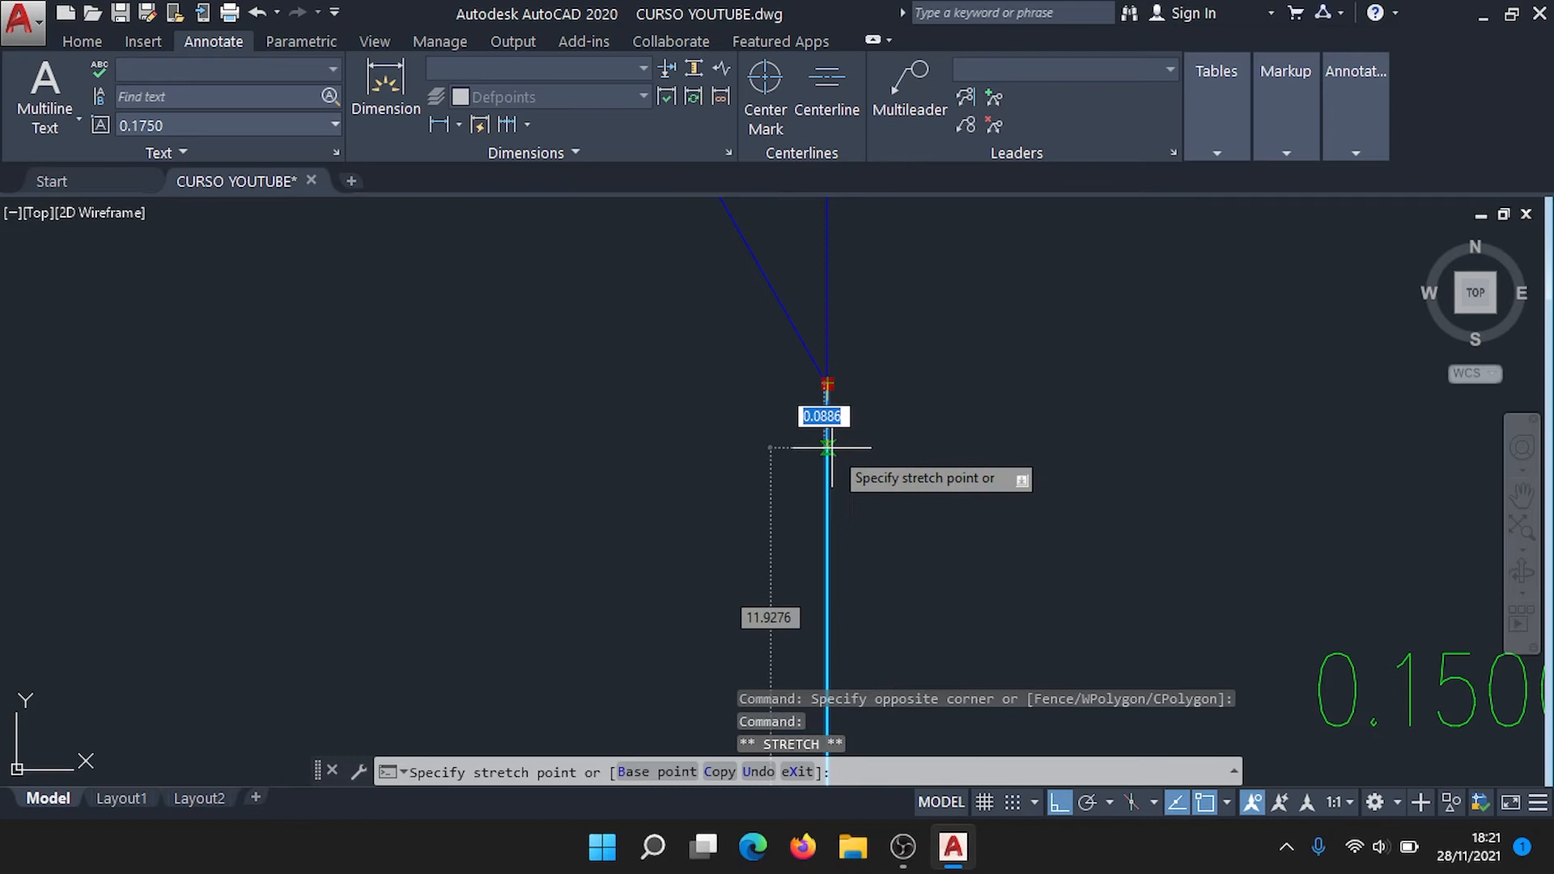
pyautogui.click(827, 446)
pyautogui.click(827, 445)
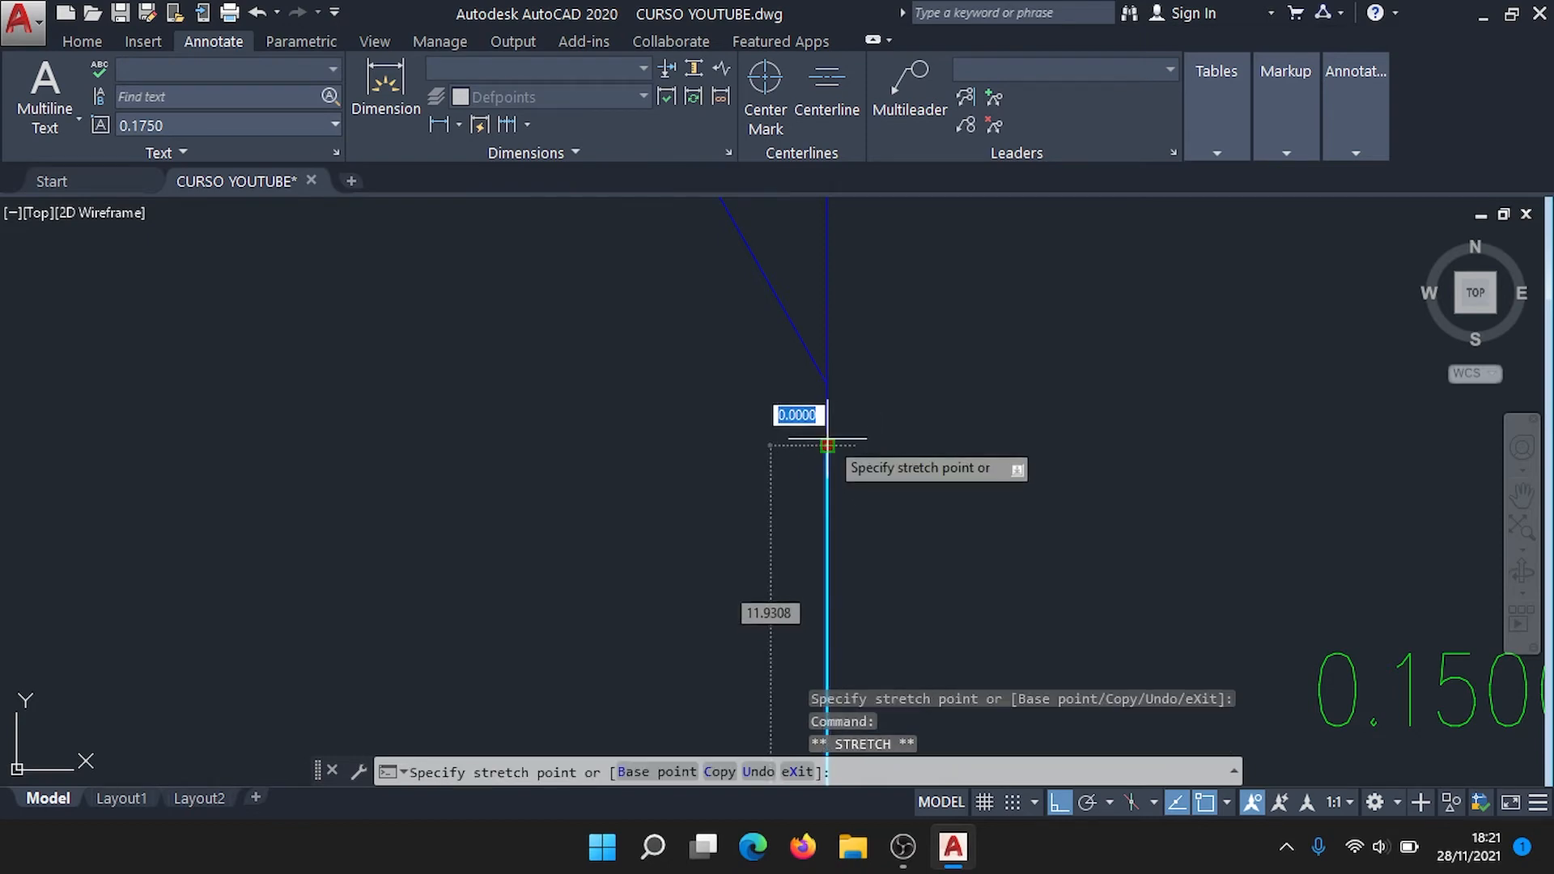
pyautogui.press('Escape')
pyautogui.scroll(-6, 926, 450)
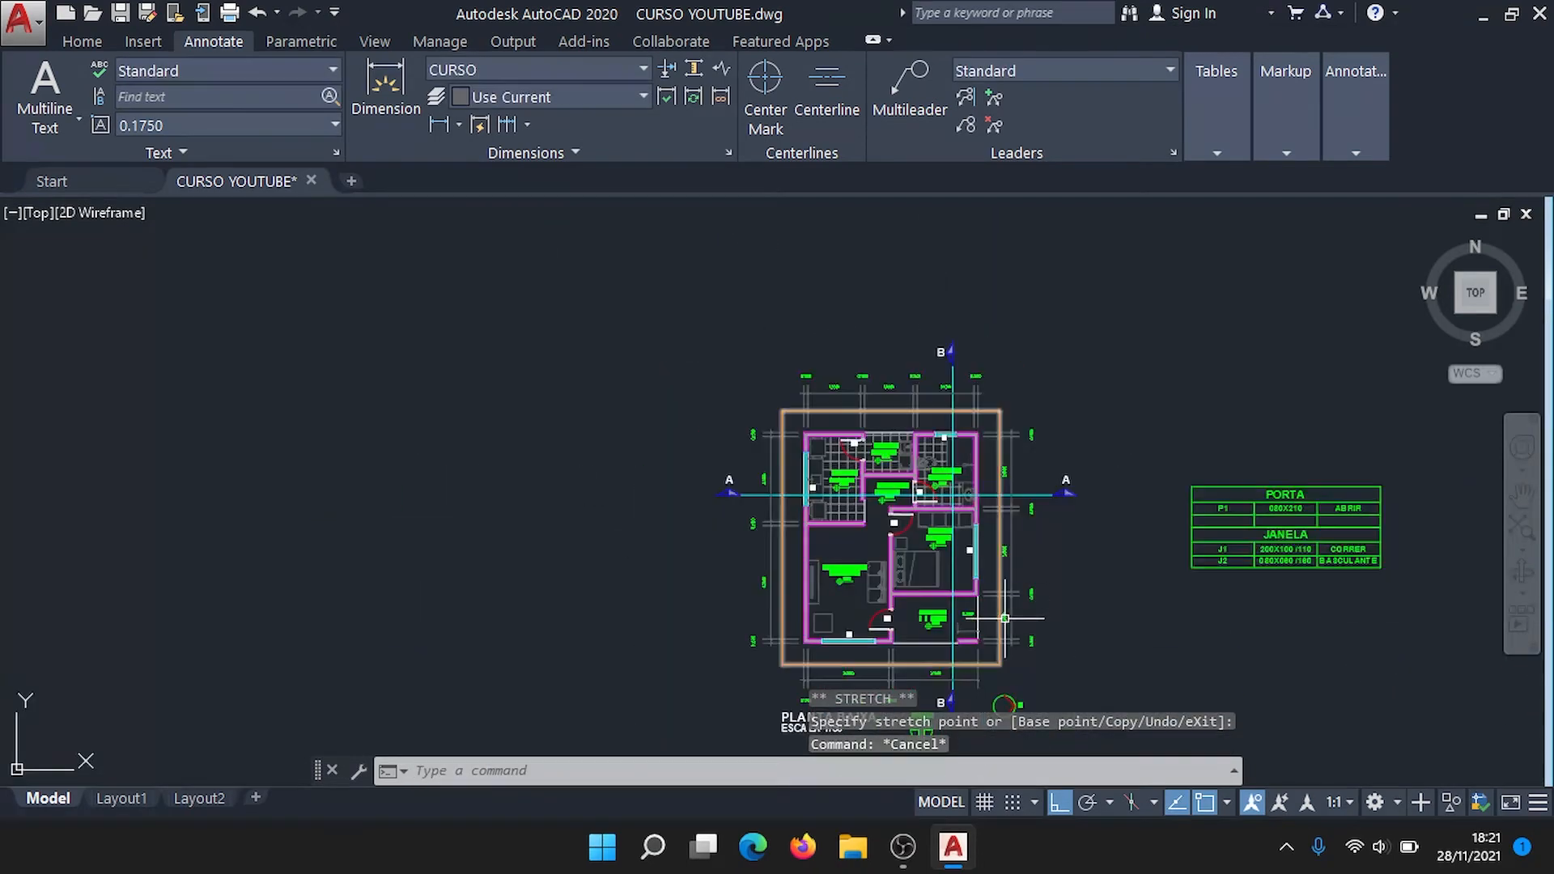
# Step: Examine the whole floor plan, checking its dimensions, section markers, title and symbols on every side
pyautogui.scroll(5, 1021, 431)
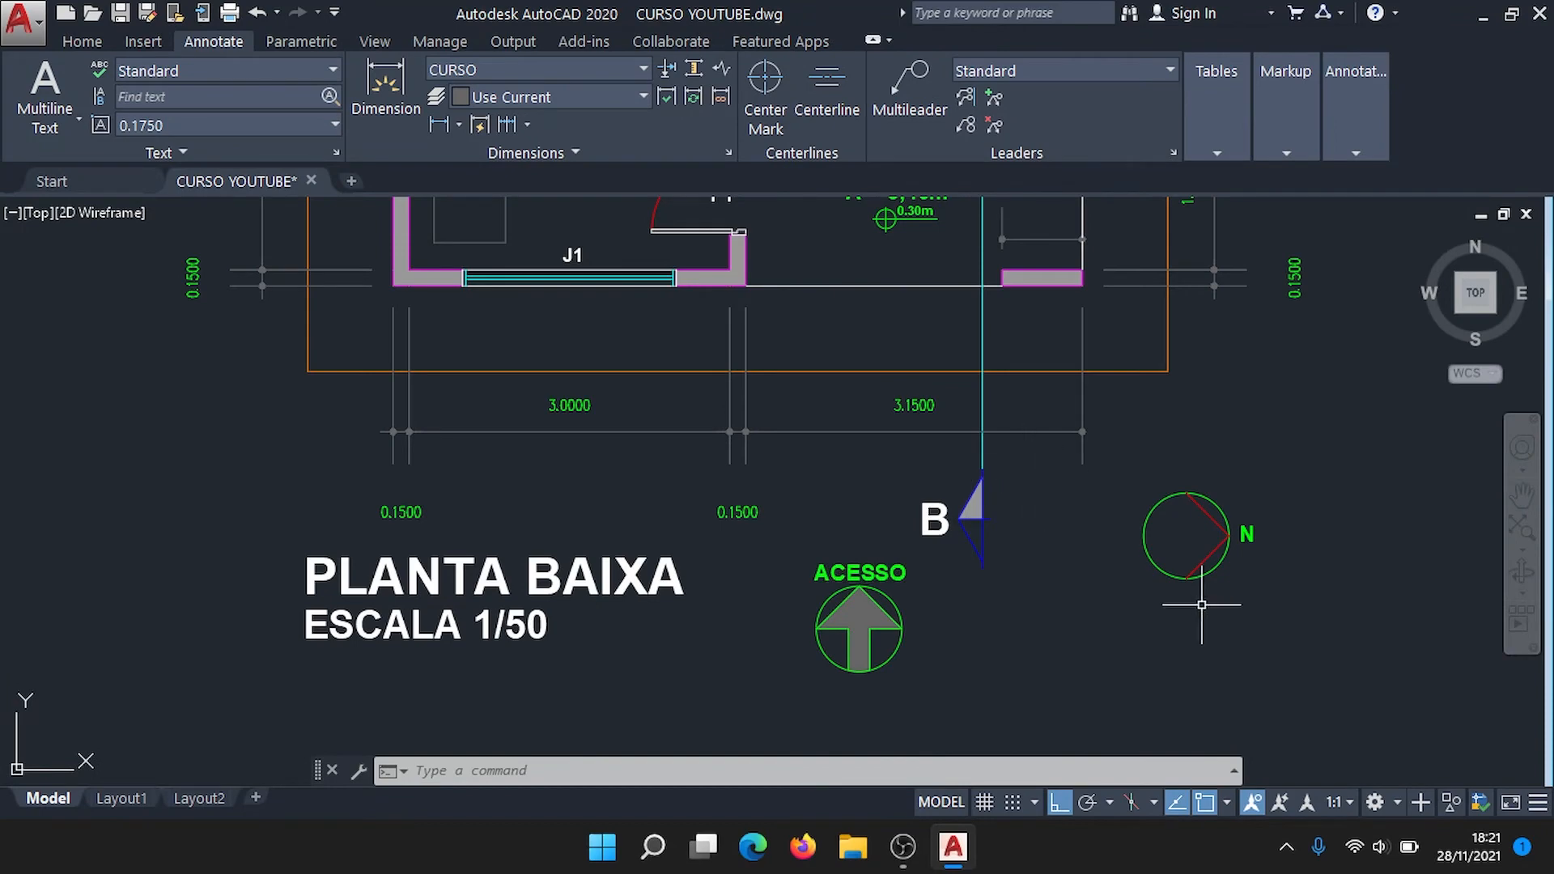
pyautogui.scroll(-6, 1149, 575)
pyautogui.moveTo(1063, 354)
pyautogui.mouseDown(button='middle')
pyautogui.moveTo(1022, 361)
pyautogui.moveTo(957, 461)
pyautogui.mouseUp(button='middle')
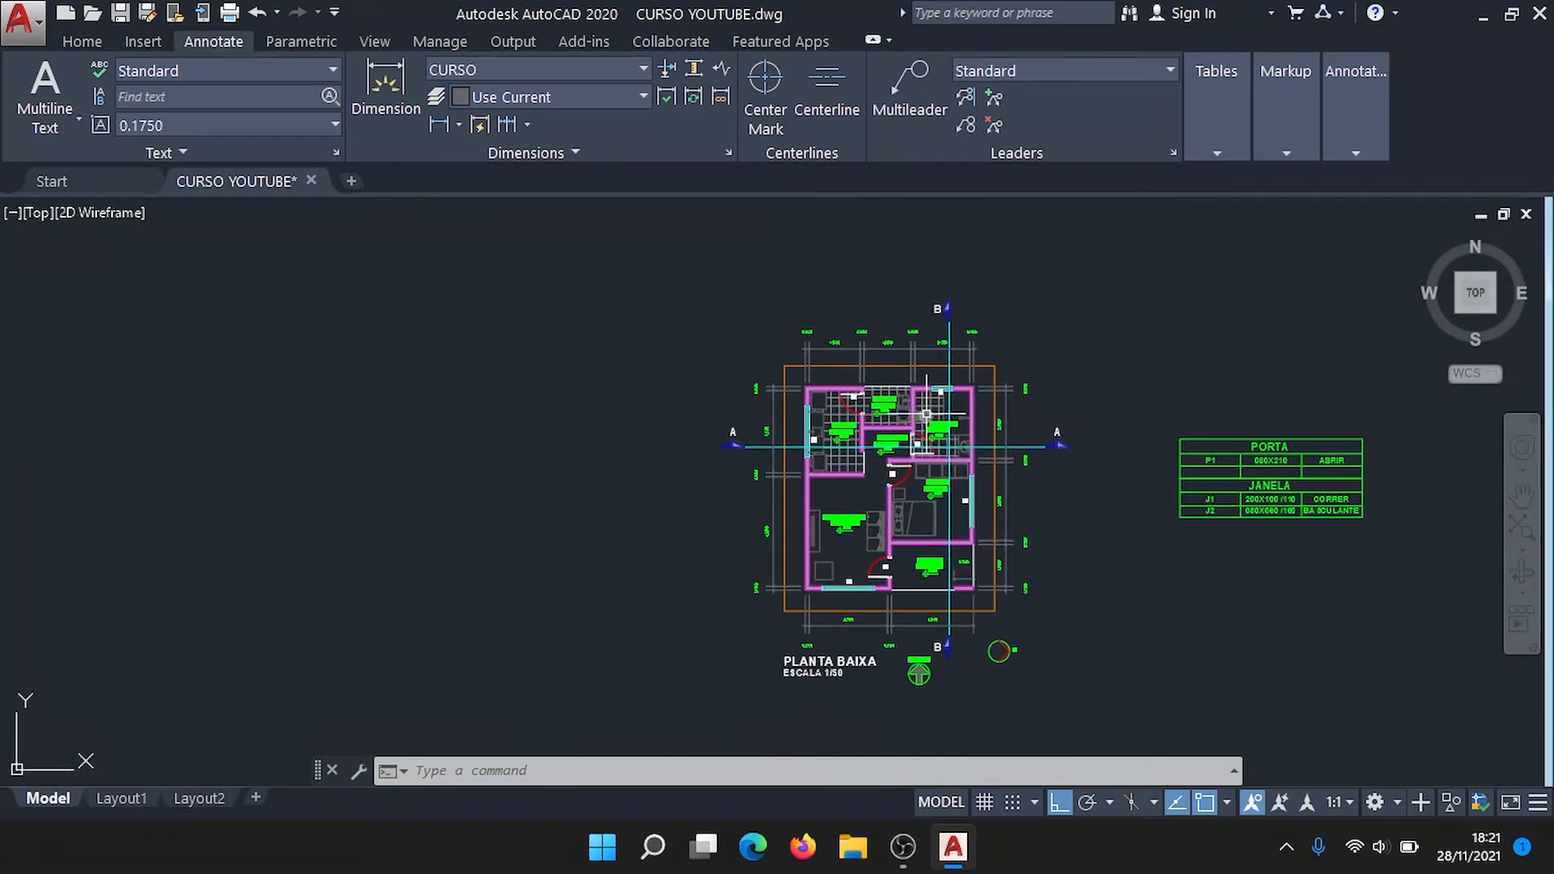
pyautogui.scroll(4, 995, 543)
pyautogui.moveTo(996, 559)
pyautogui.mouseDown(button='middle')
pyautogui.moveTo(967, 478)
pyautogui.moveTo(976, 604)
pyautogui.mouseUp(button='middle')
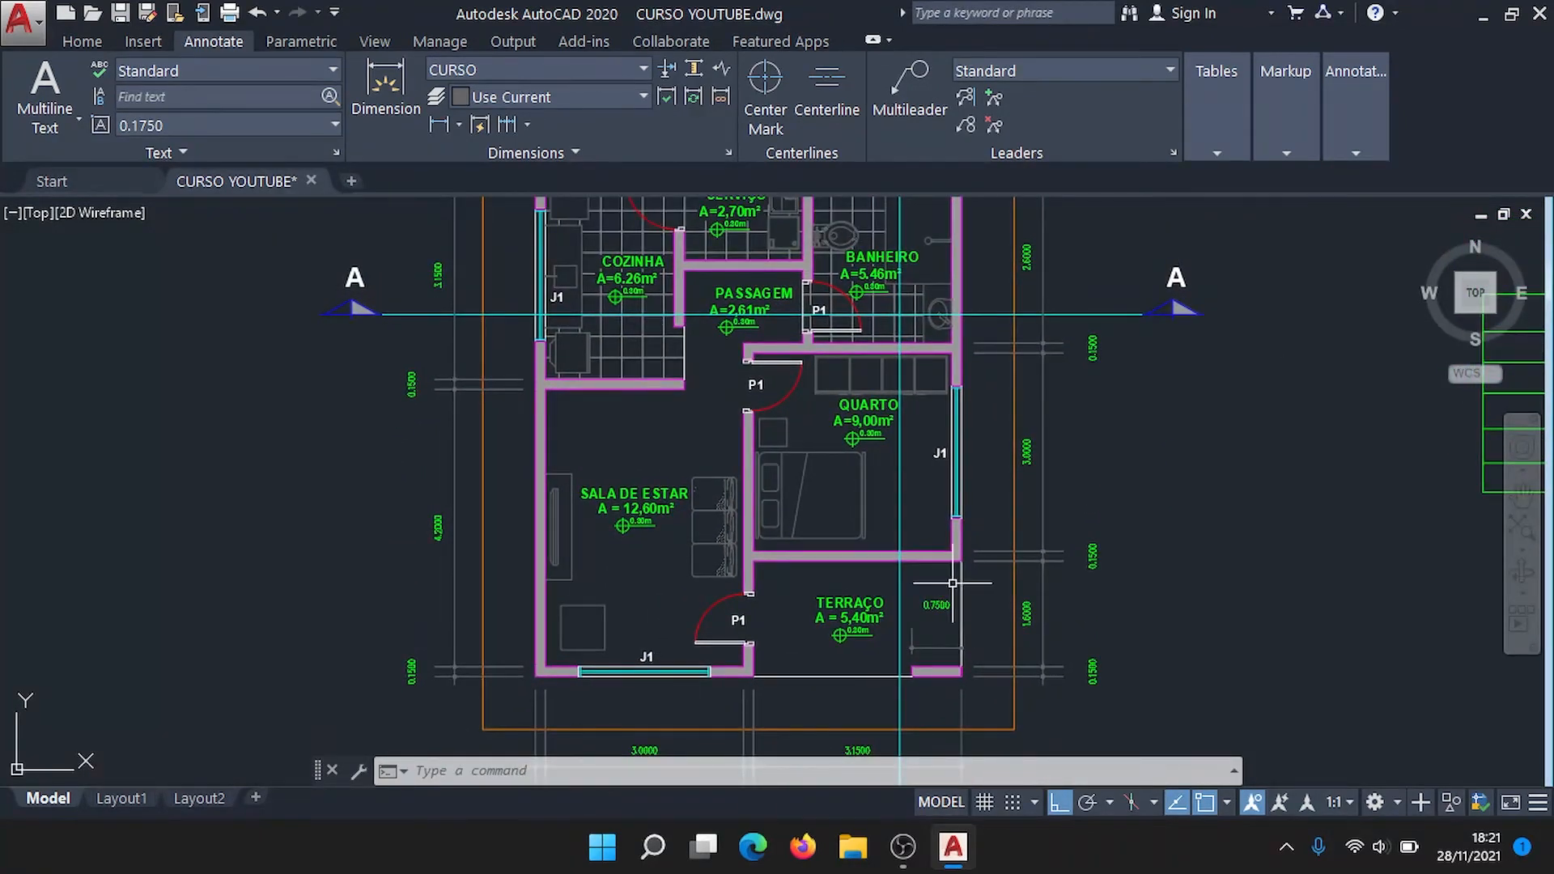
pyautogui.scroll(4, 491, 557)
pyautogui.scroll(-2, 550, 562)
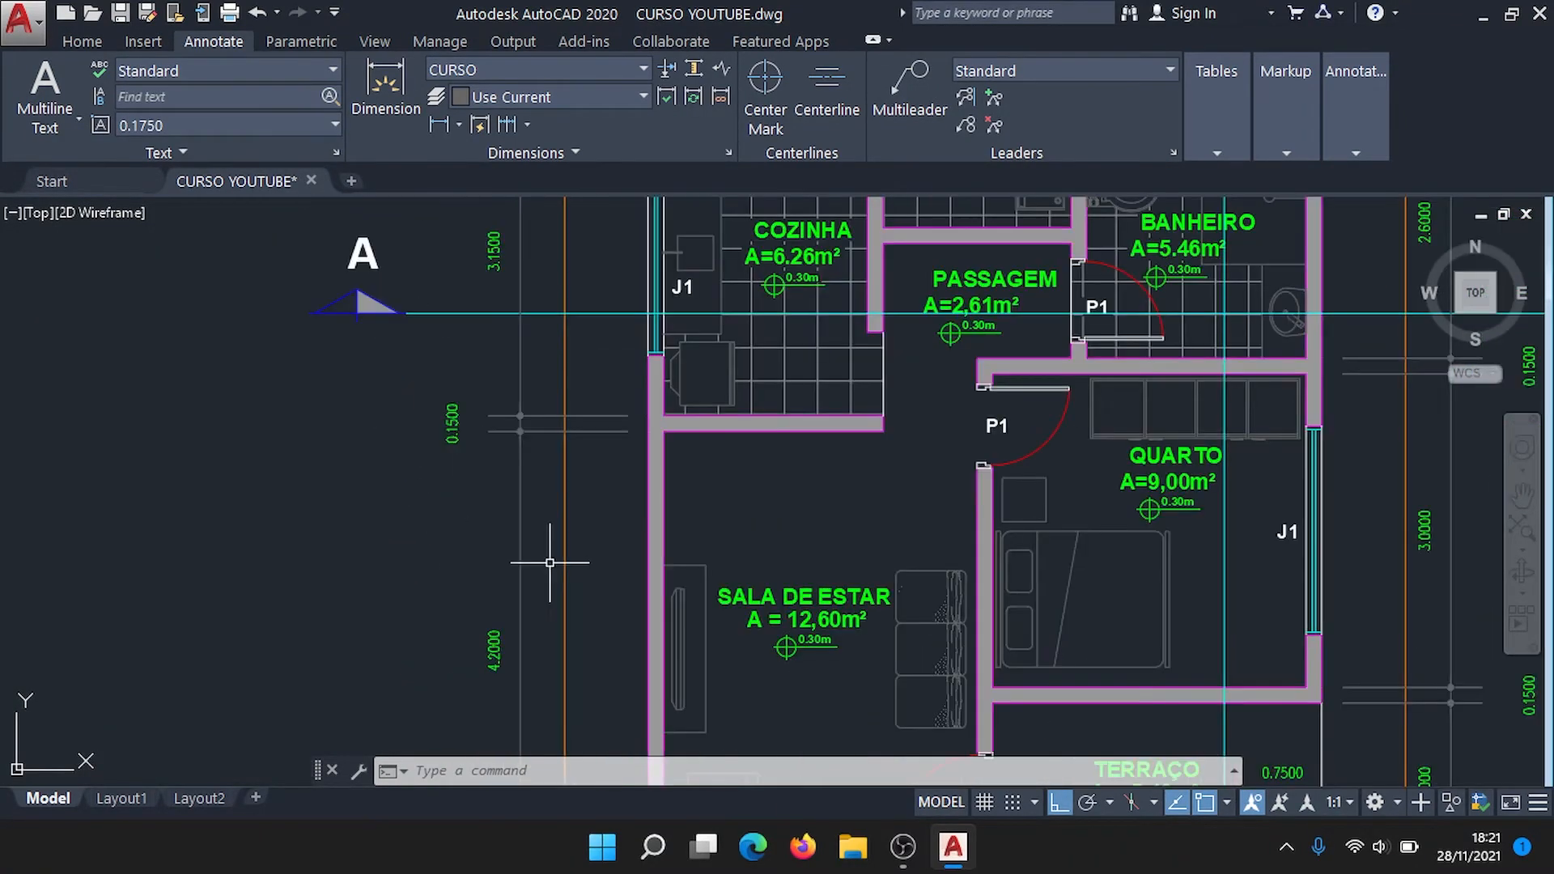
pyautogui.moveTo(585, 599); pyautogui.dragTo(597, 272, button='middle')
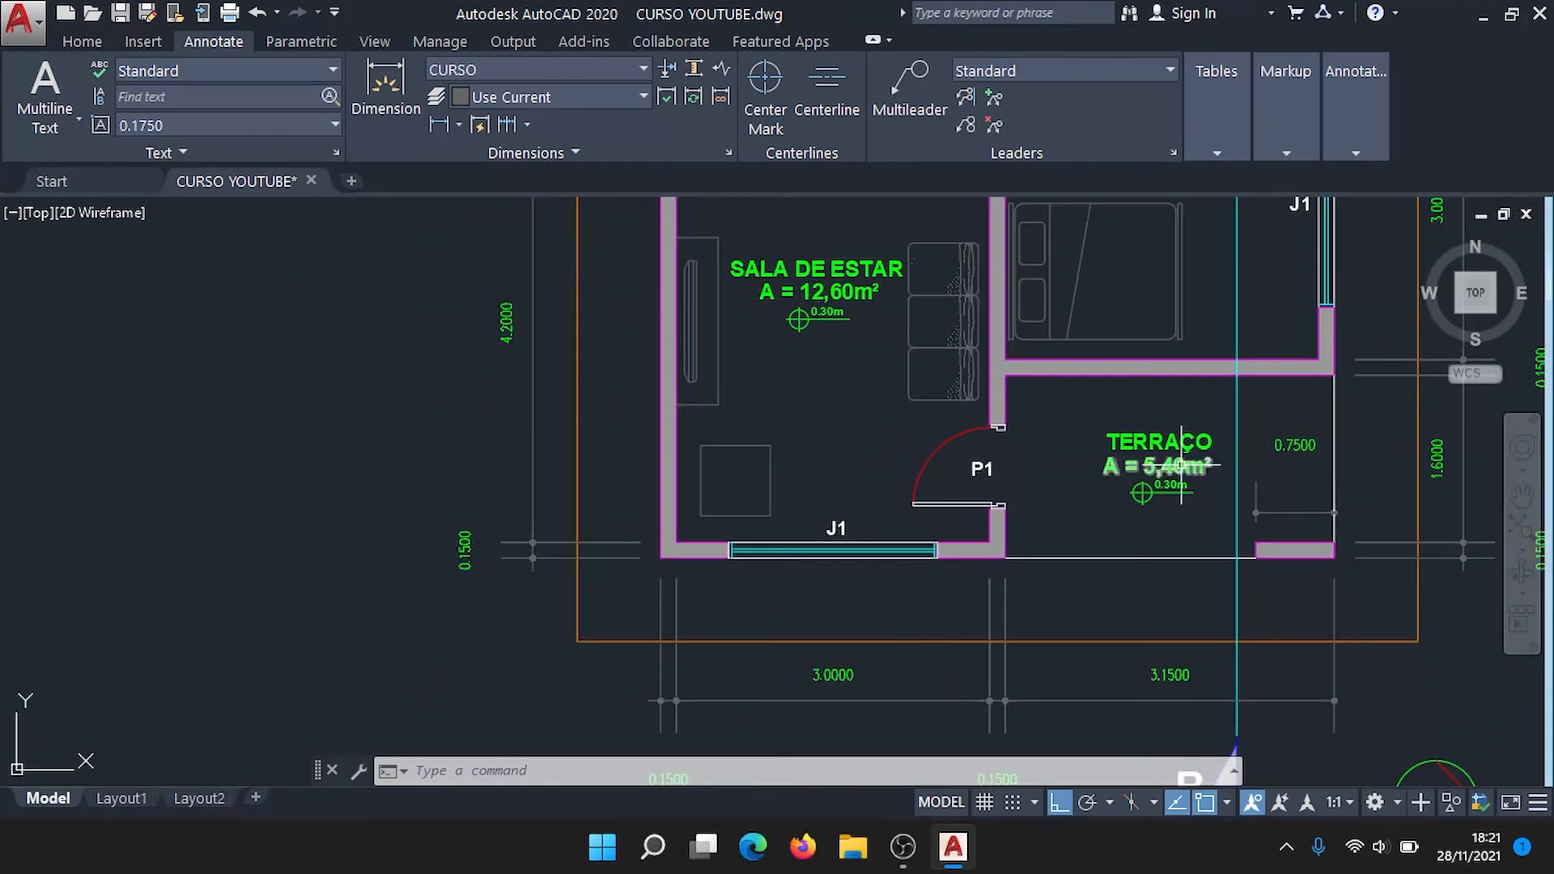
pyautogui.scroll(-2, 1181, 466)
pyautogui.moveTo(1235, 352); pyautogui.dragTo(1096, 683, button='middle')
pyautogui.moveTo(1045, 359); pyautogui.dragTo(955, 584, button='middle')
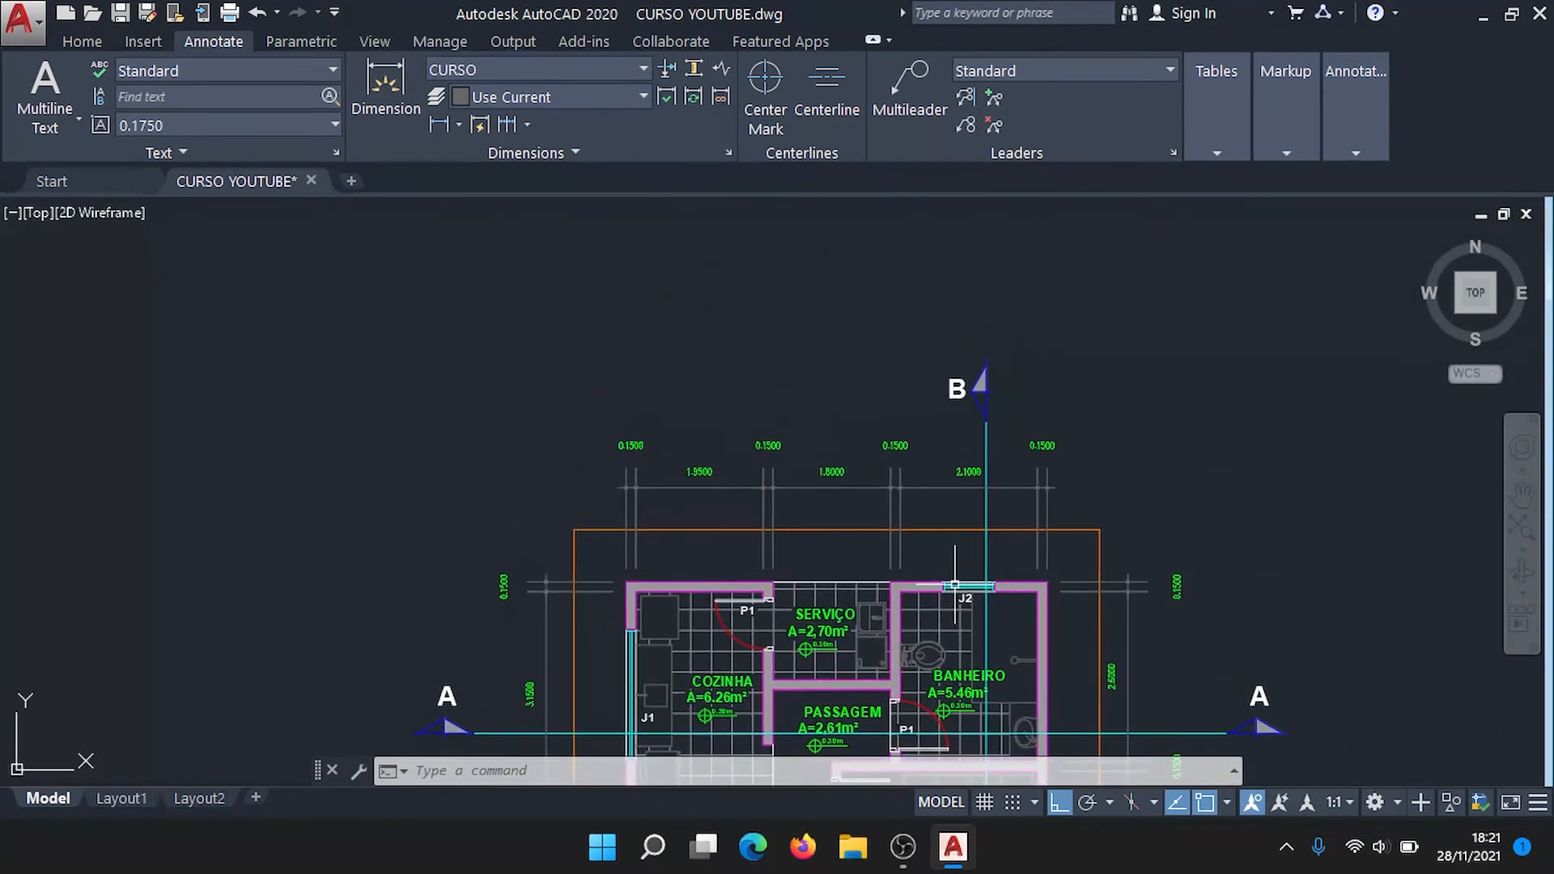
# Step: Add an overall dimension between the rear wall's two outer corners, placed beyond the existing chain of rear dimensions
pyautogui.click(401, 68)
pyautogui.scroll(6, 615, 478)
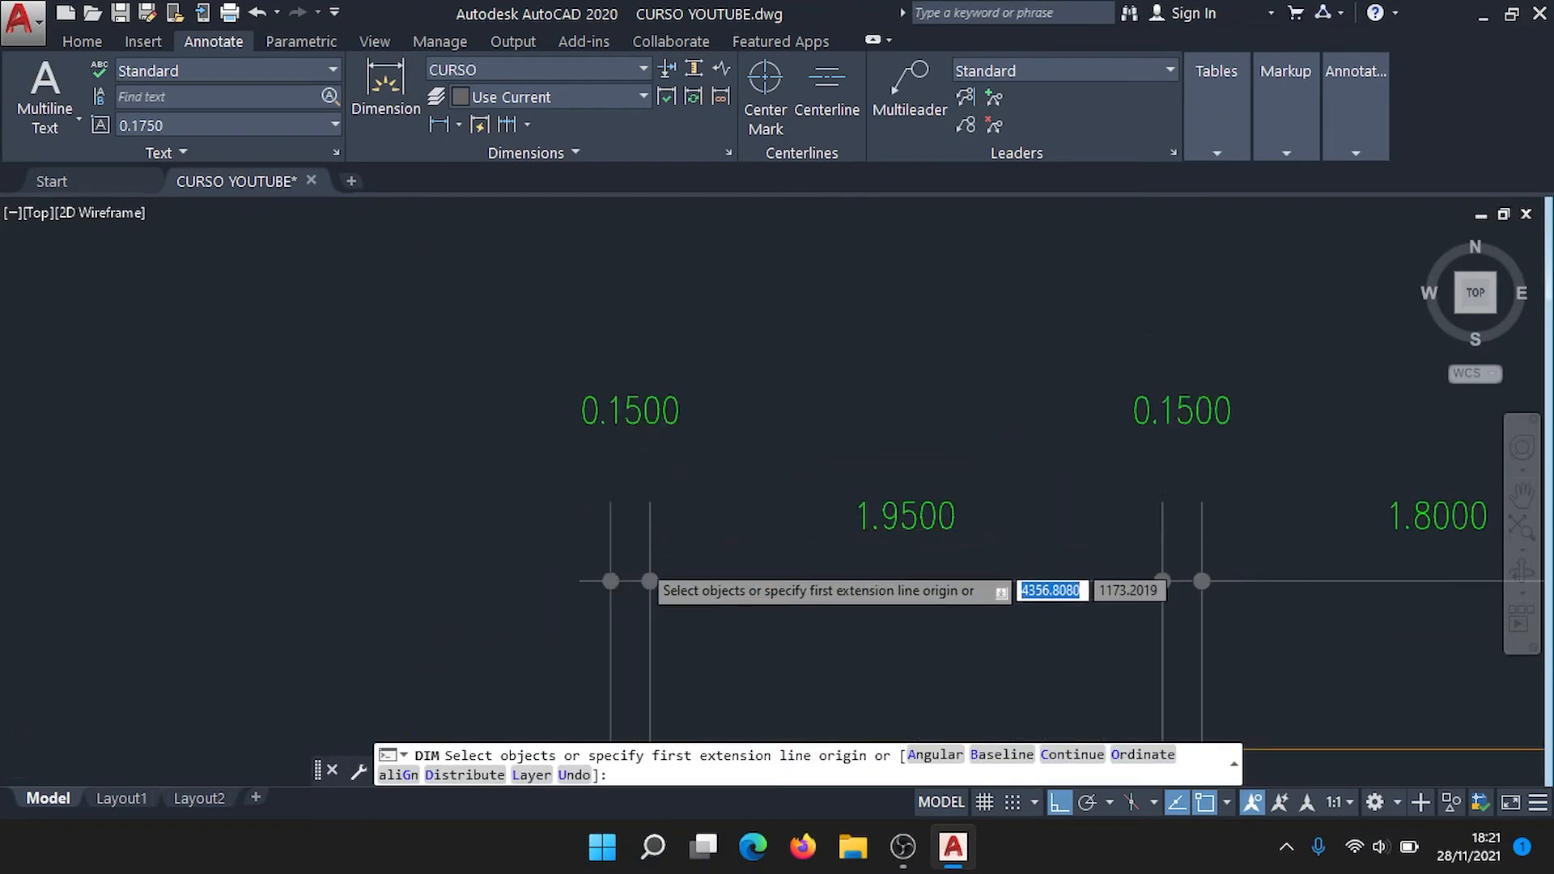
pyautogui.scroll(-4, 639, 559)
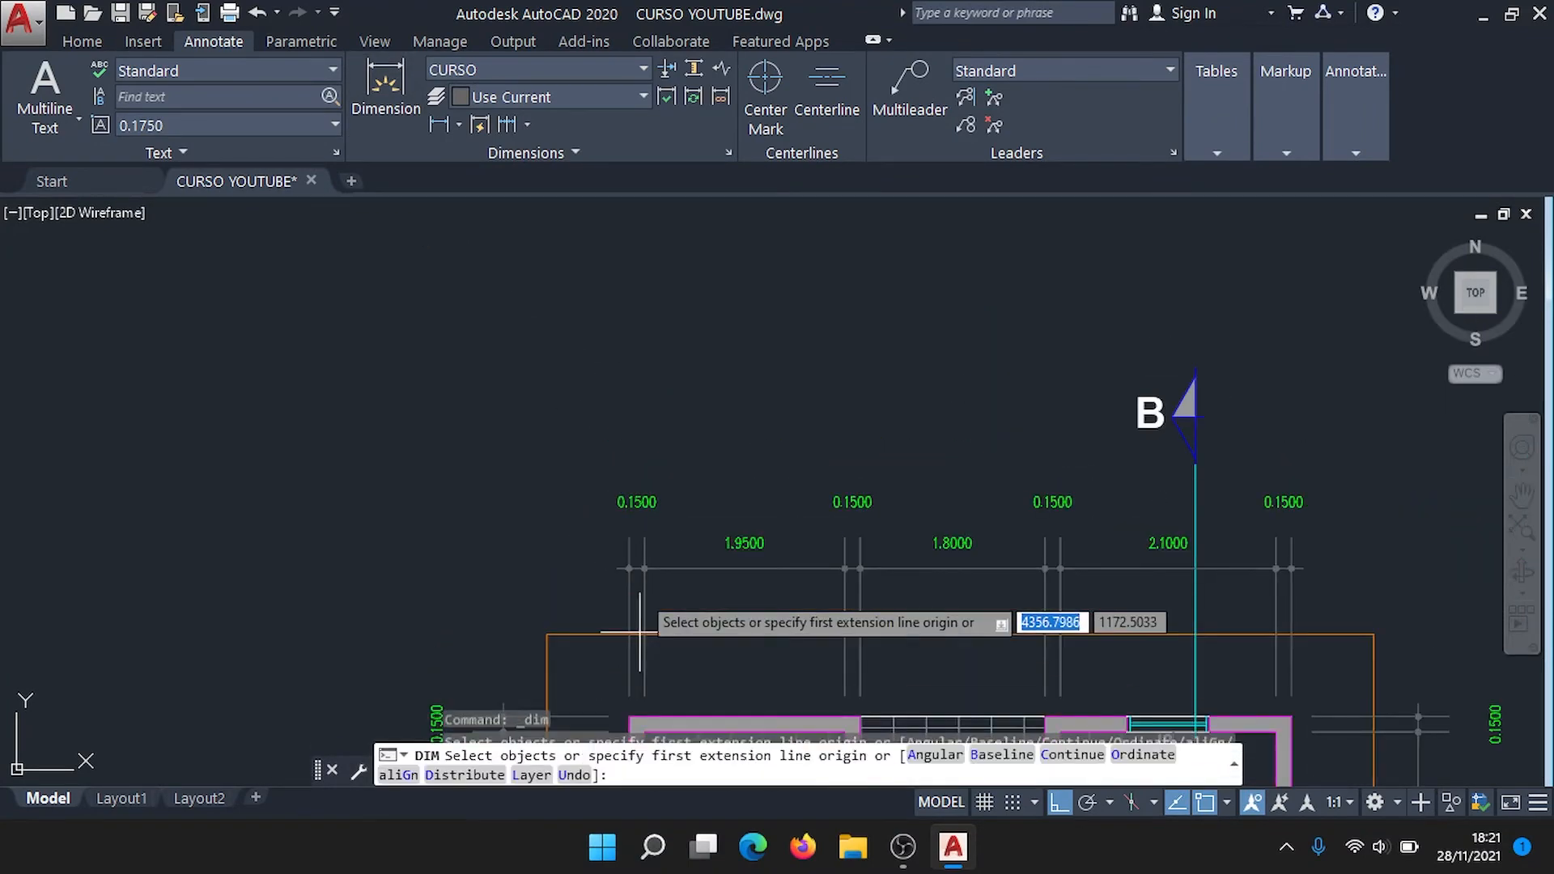
pyautogui.moveTo(634, 580); pyautogui.dragTo(527, 447, button='middle')
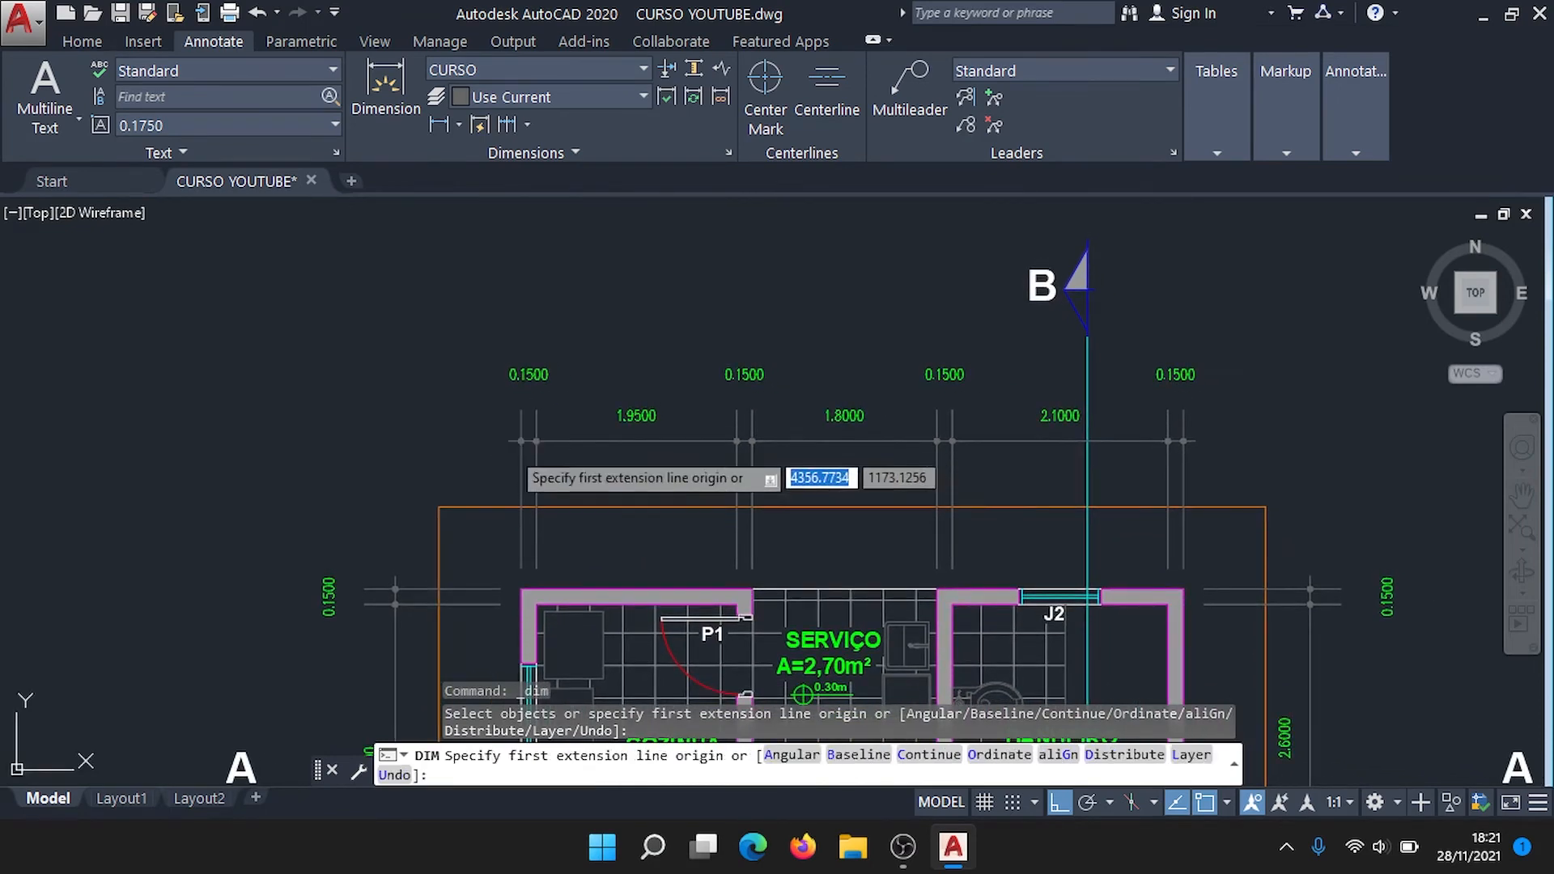
pyautogui.scroll(4, 530, 577)
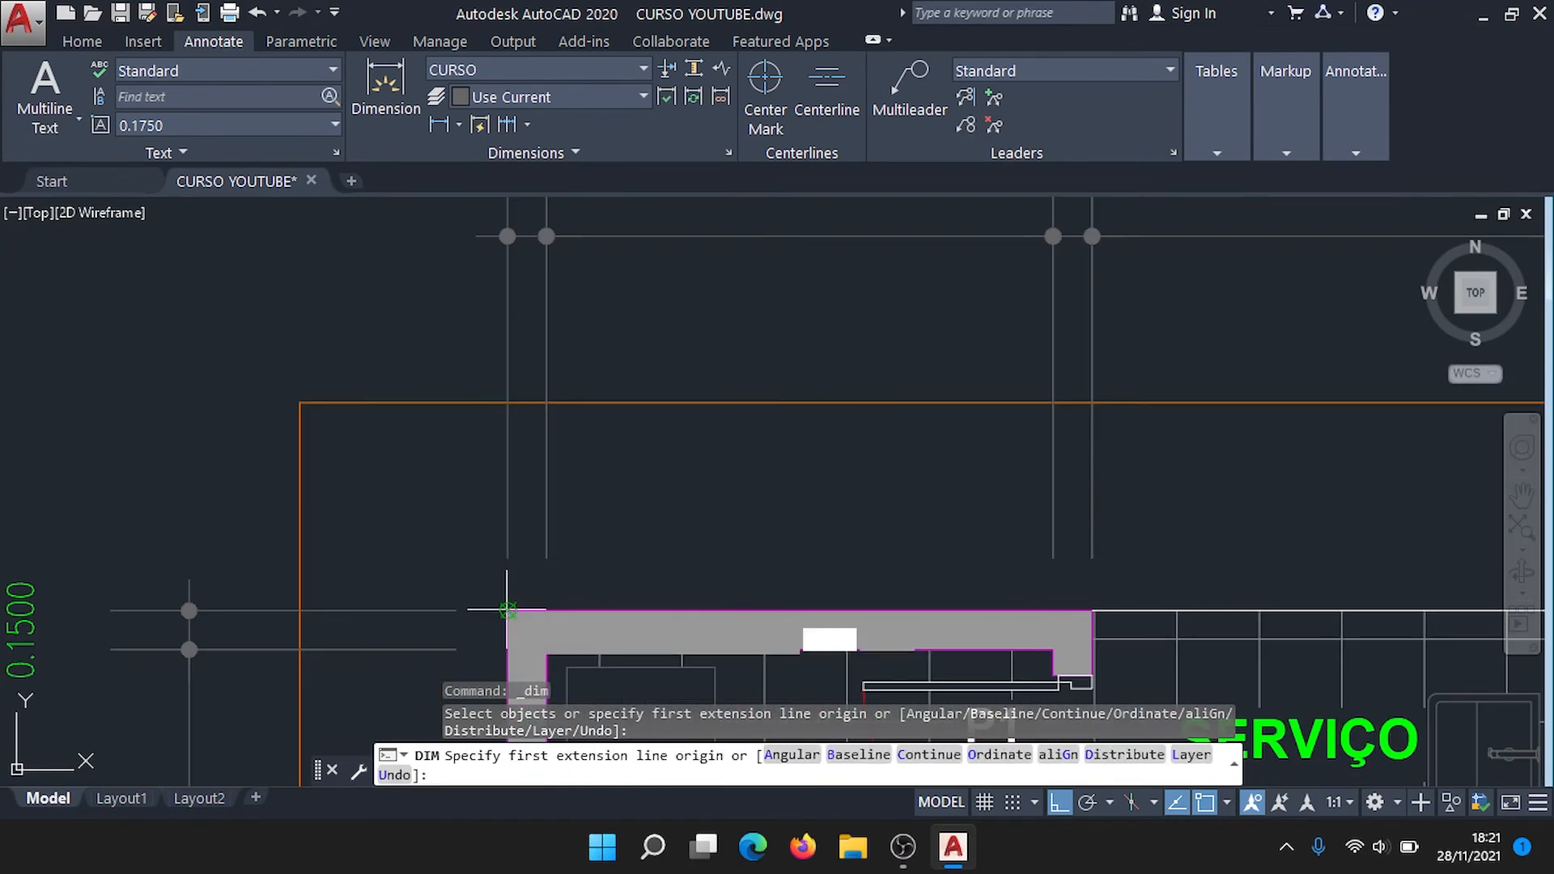
pyautogui.scroll(-4, 648, 576)
pyautogui.click(609, 590)
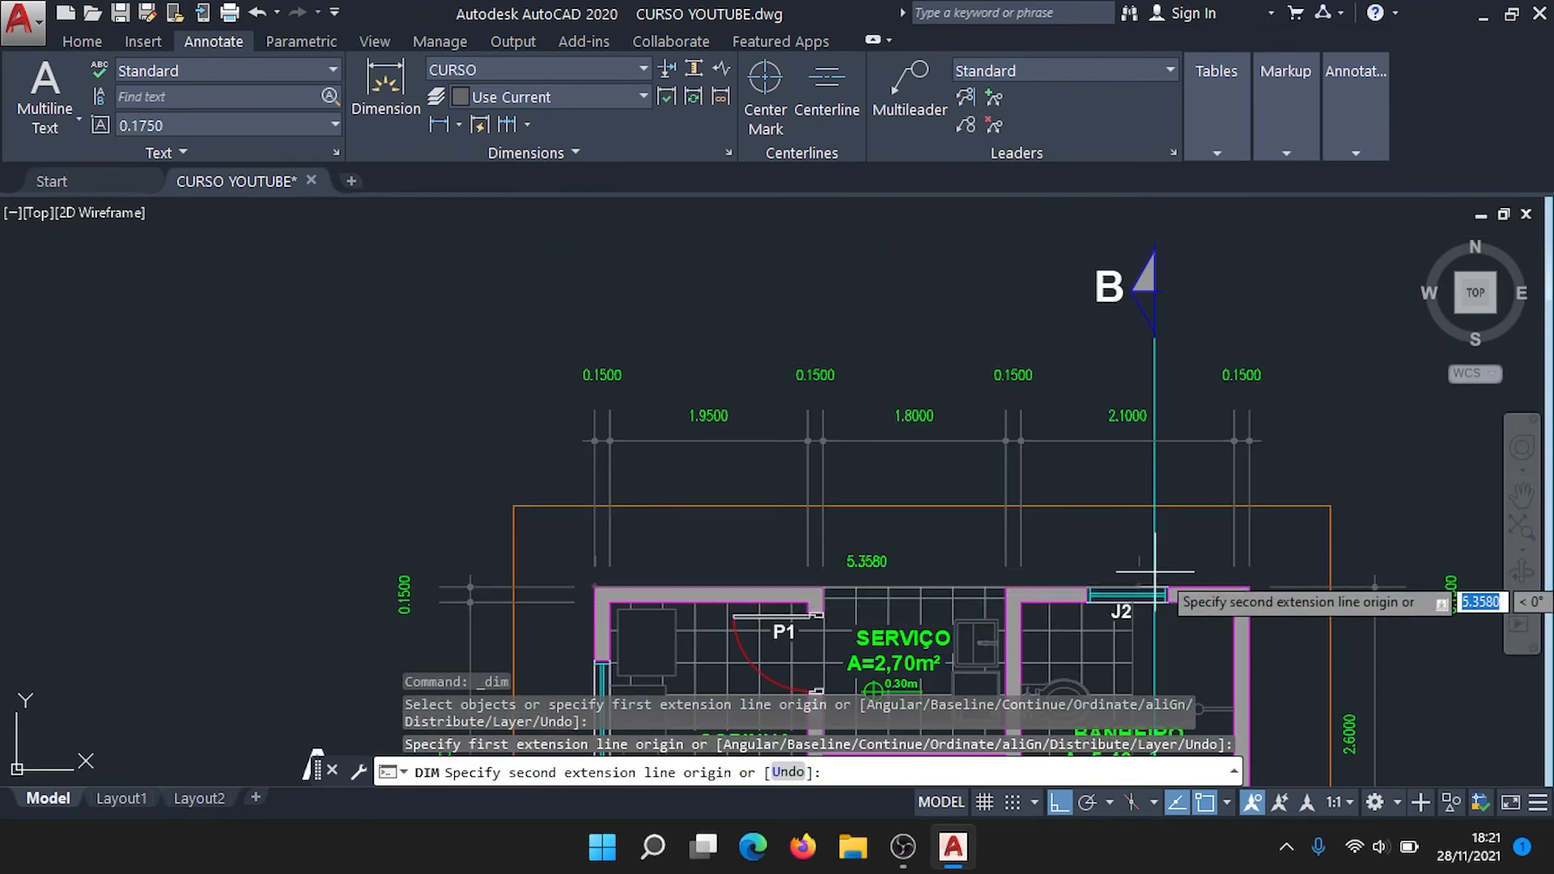
pyautogui.click(1251, 587)
pyautogui.moveTo(1284, 264); pyautogui.dragTo(1284, 382, button='middle')
# Step: Move the 0.1500 text of the COZINHA's outer wall in the rear dimension chain to the inner side of the overall dimension's extension line
pyautogui.scroll(2, 1240, 405)
pyautogui.scroll(2, 1254, 416)
pyautogui.moveTo(1211, 487); pyautogui.dragTo(1334, 457, button='middle')
pyautogui.scroll(-4, 1334, 457)
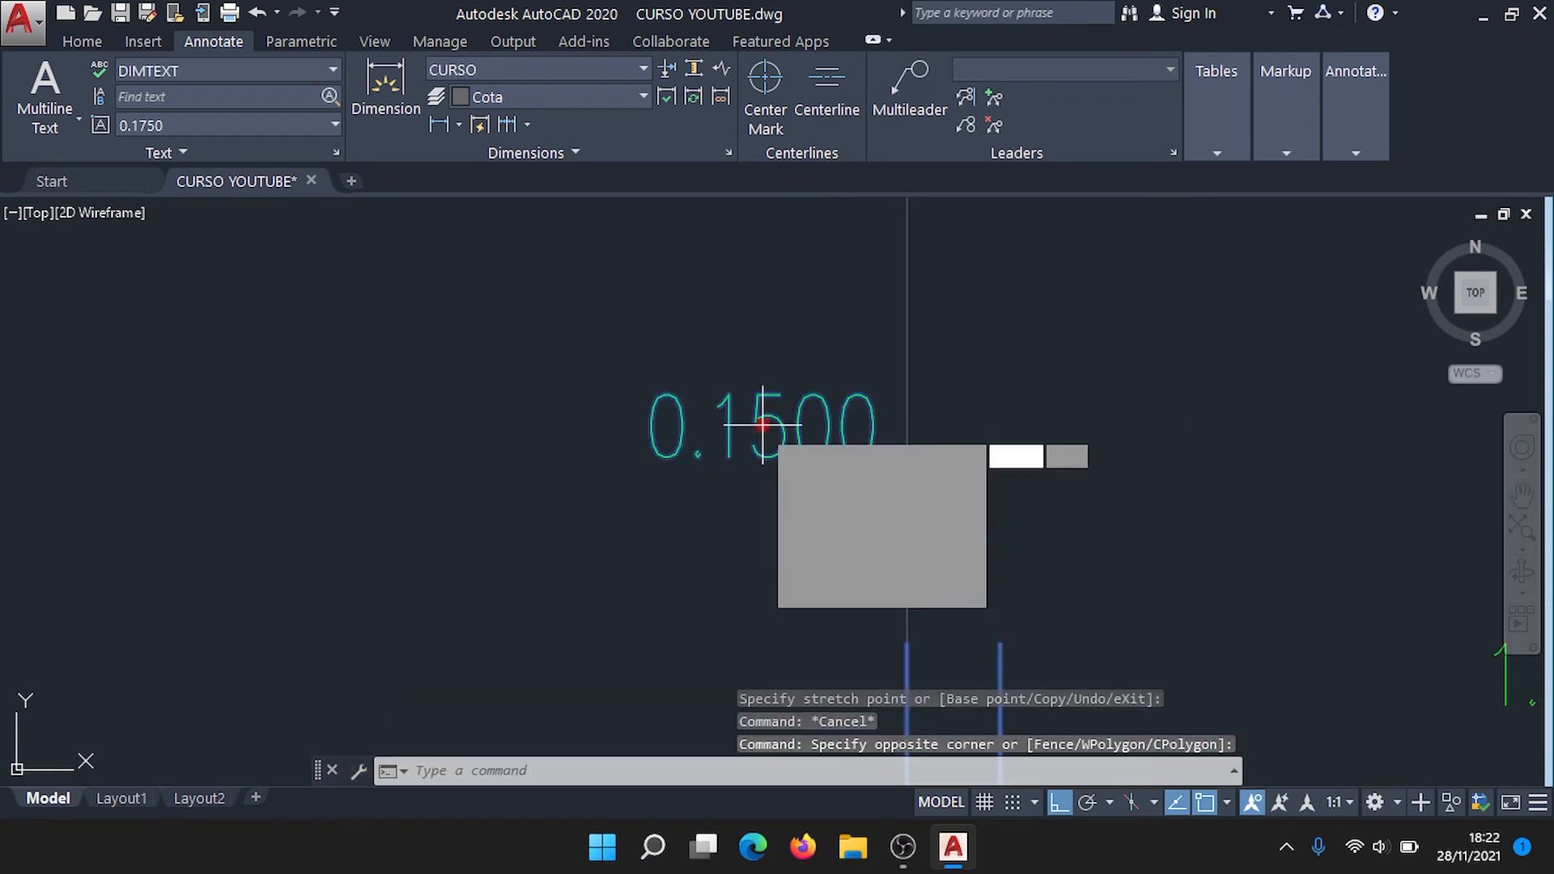
pyautogui.click(767, 425)
pyautogui.click(762, 424)
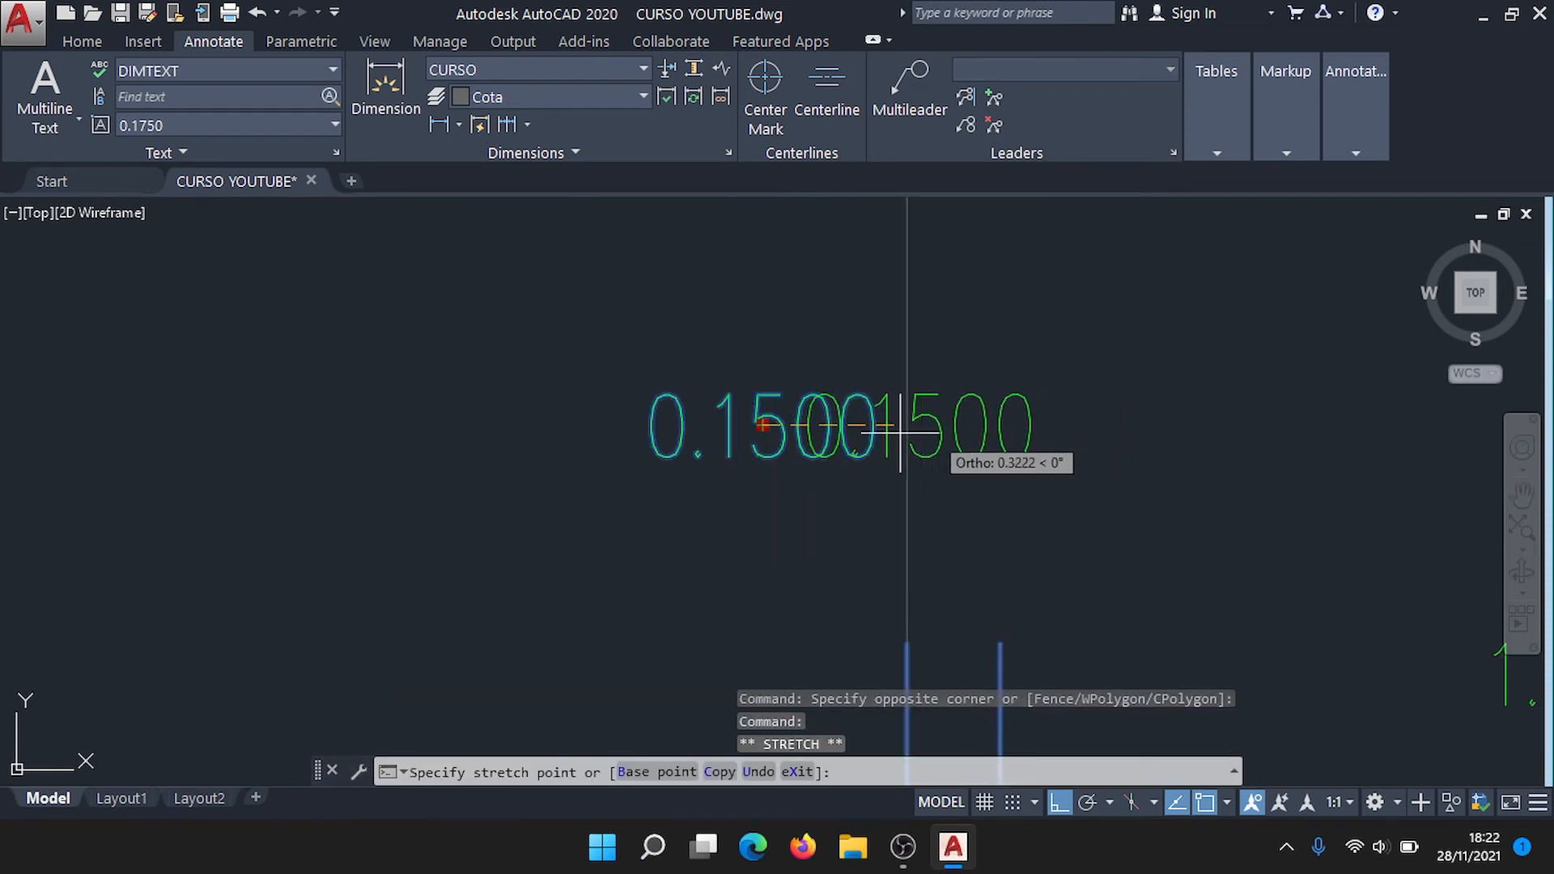
pyautogui.click(1169, 438)
pyautogui.press('Escape')
# Step: Shift the 0.1500 text of the COZINHA's outer wall closer to the overall dimension's extension line
pyautogui.moveTo(1180, 436); pyautogui.dragTo(1168, 436, button='middle')
pyautogui.scroll(2, 1173, 434)
pyautogui.click(1196, 551)
pyautogui.click(1115, 404)
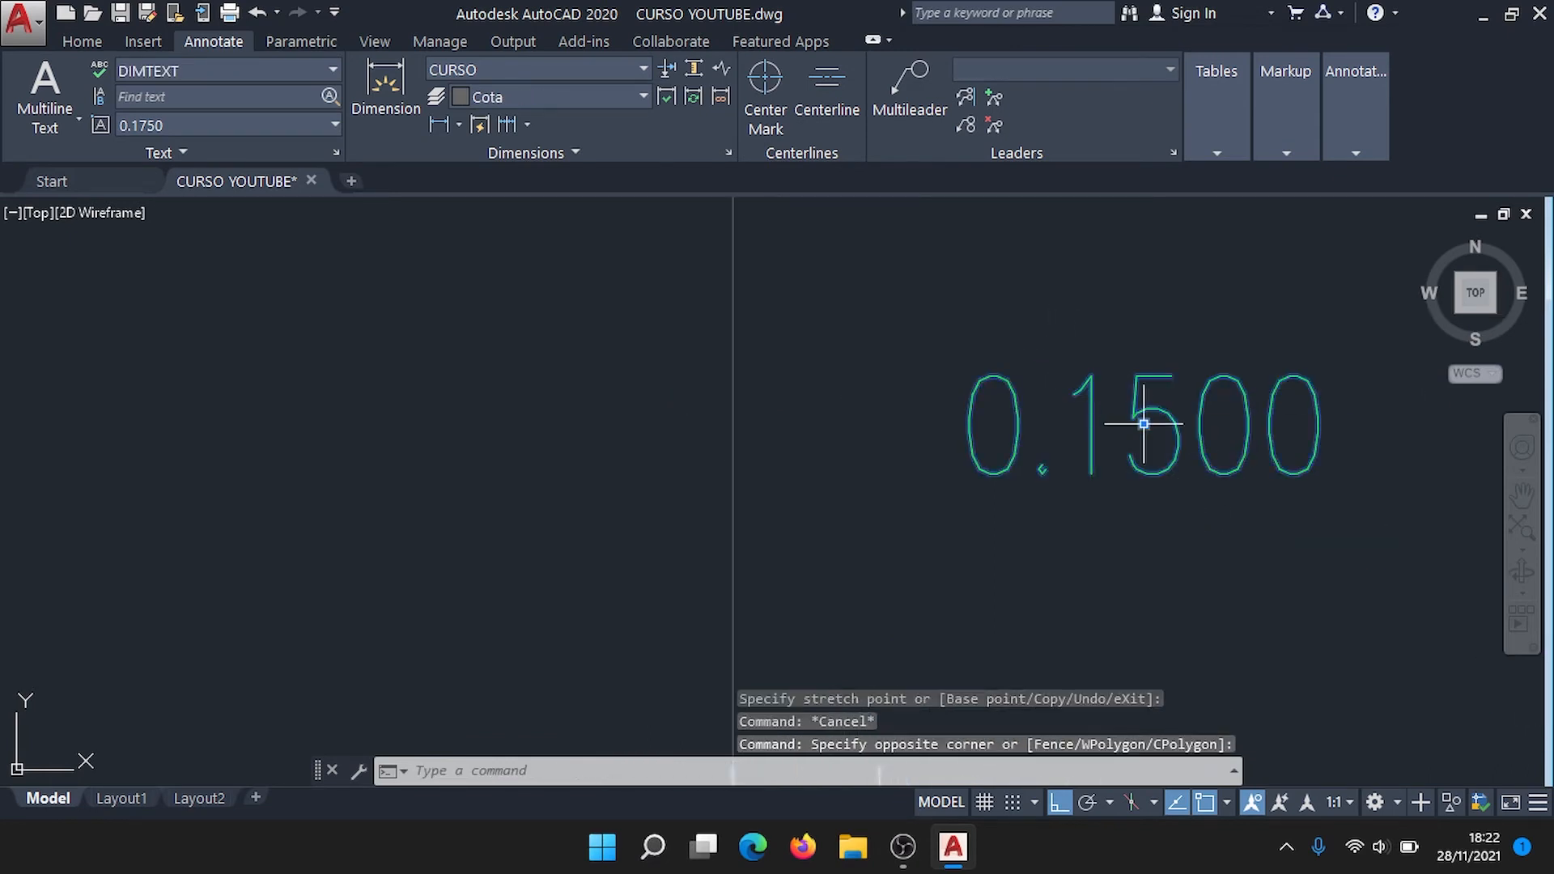
pyautogui.click(1143, 423)
pyautogui.scroll(-6, 1210, 454)
pyautogui.scroll(2, 1408, 460)
pyautogui.scroll(2, 1321, 419)
# Step: Move the 0.1500 text of the BANHEIRO's outer wall in the rear dimension chain to the inner side of the overall dimension's extension line
pyautogui.click(1295, 459)
pyautogui.click(1191, 351)
pyautogui.scroll(2, 1201, 394)
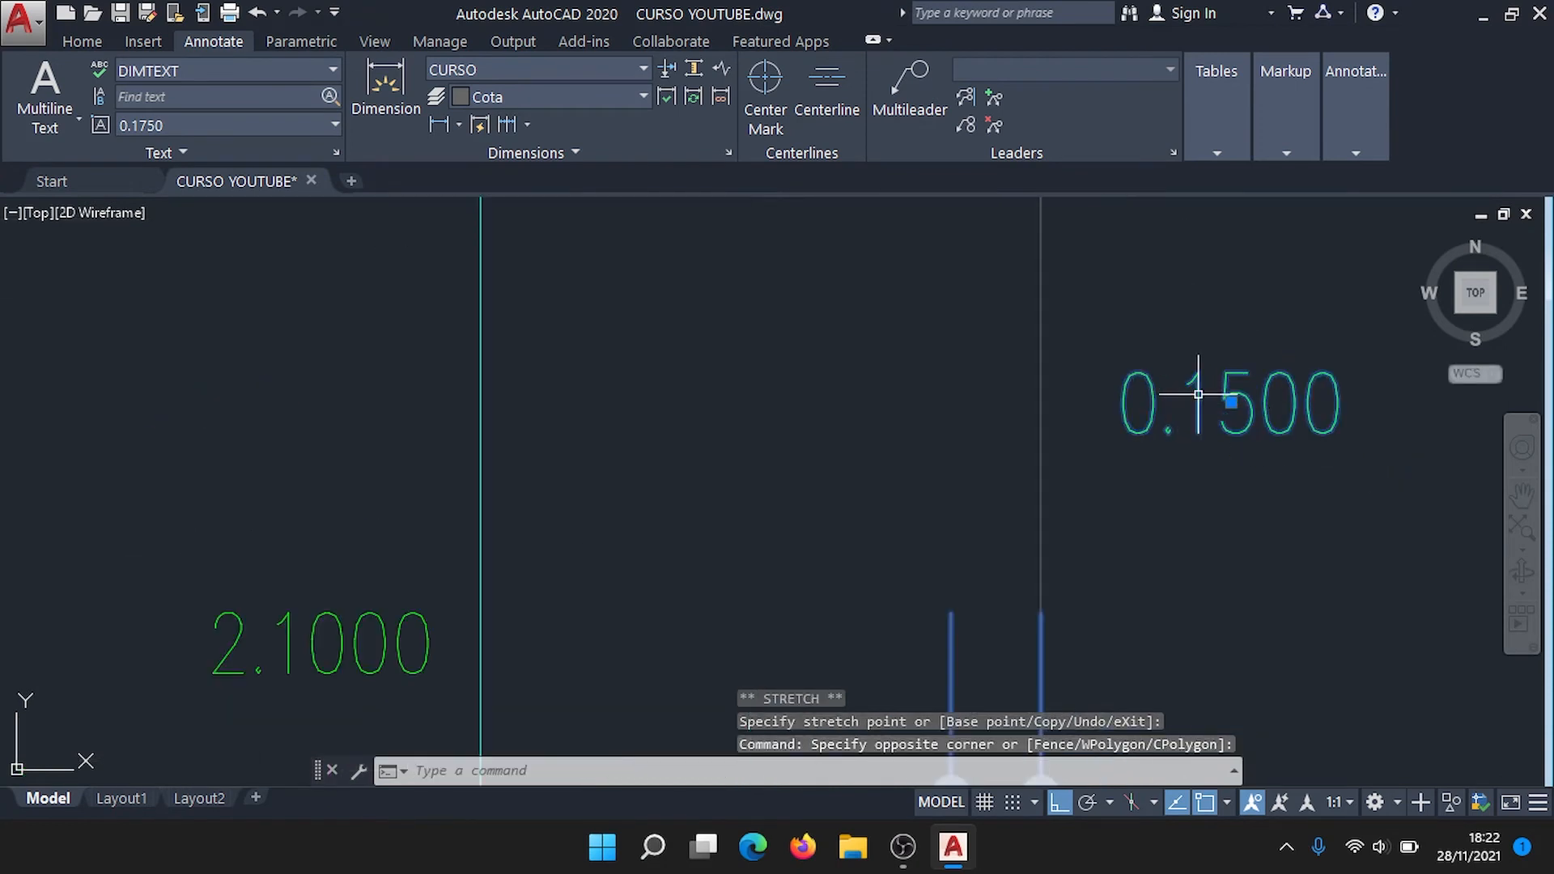
pyautogui.click(1232, 401)
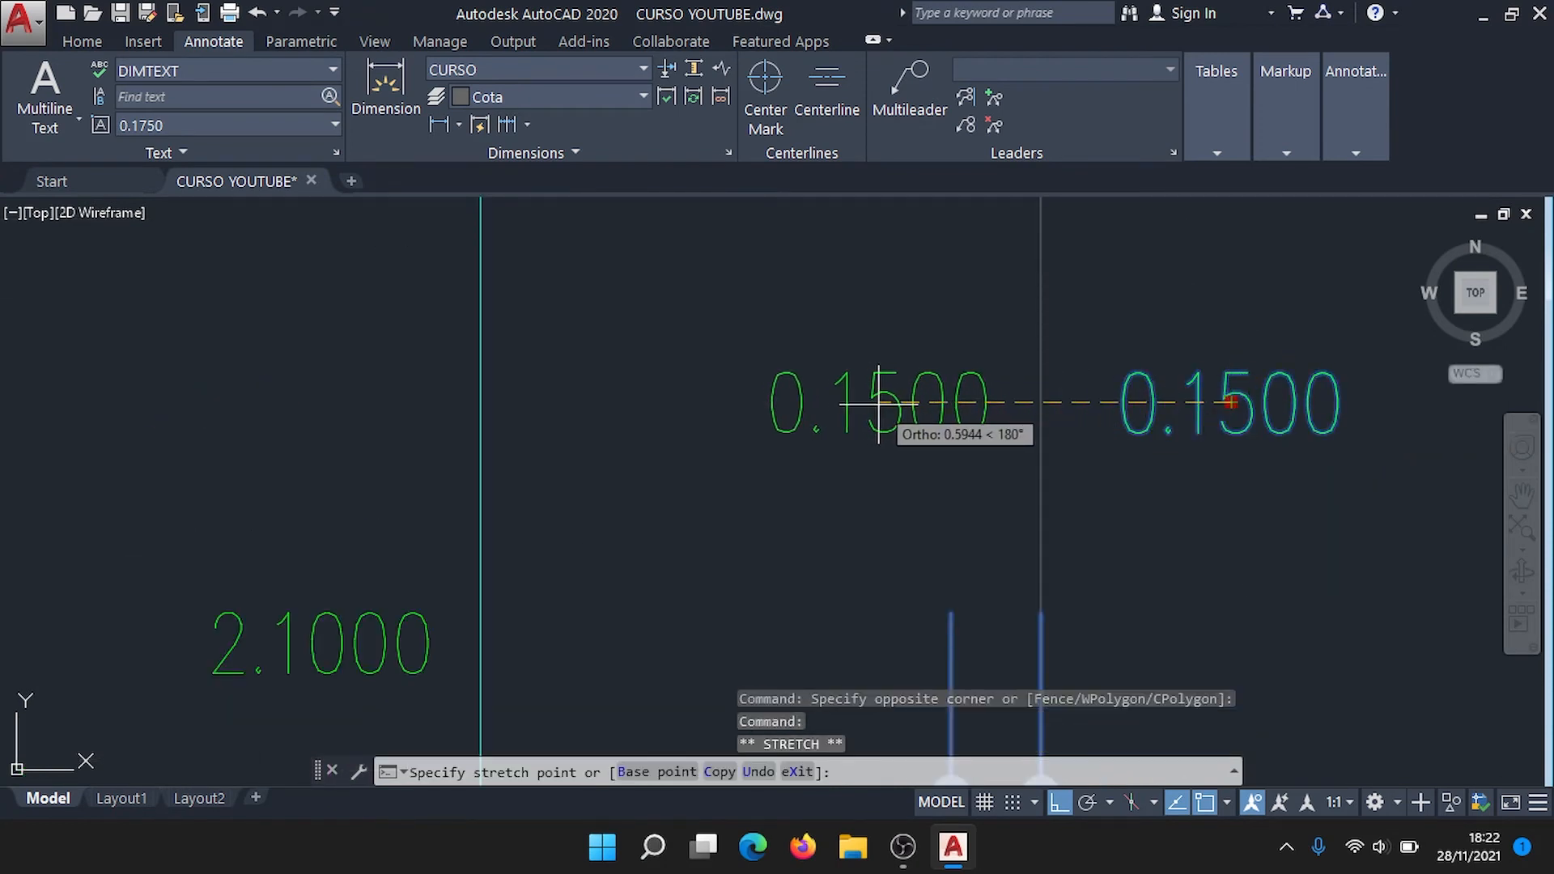
pyautogui.rightClick(884, 402)
pyautogui.scroll(-4, 885, 402)
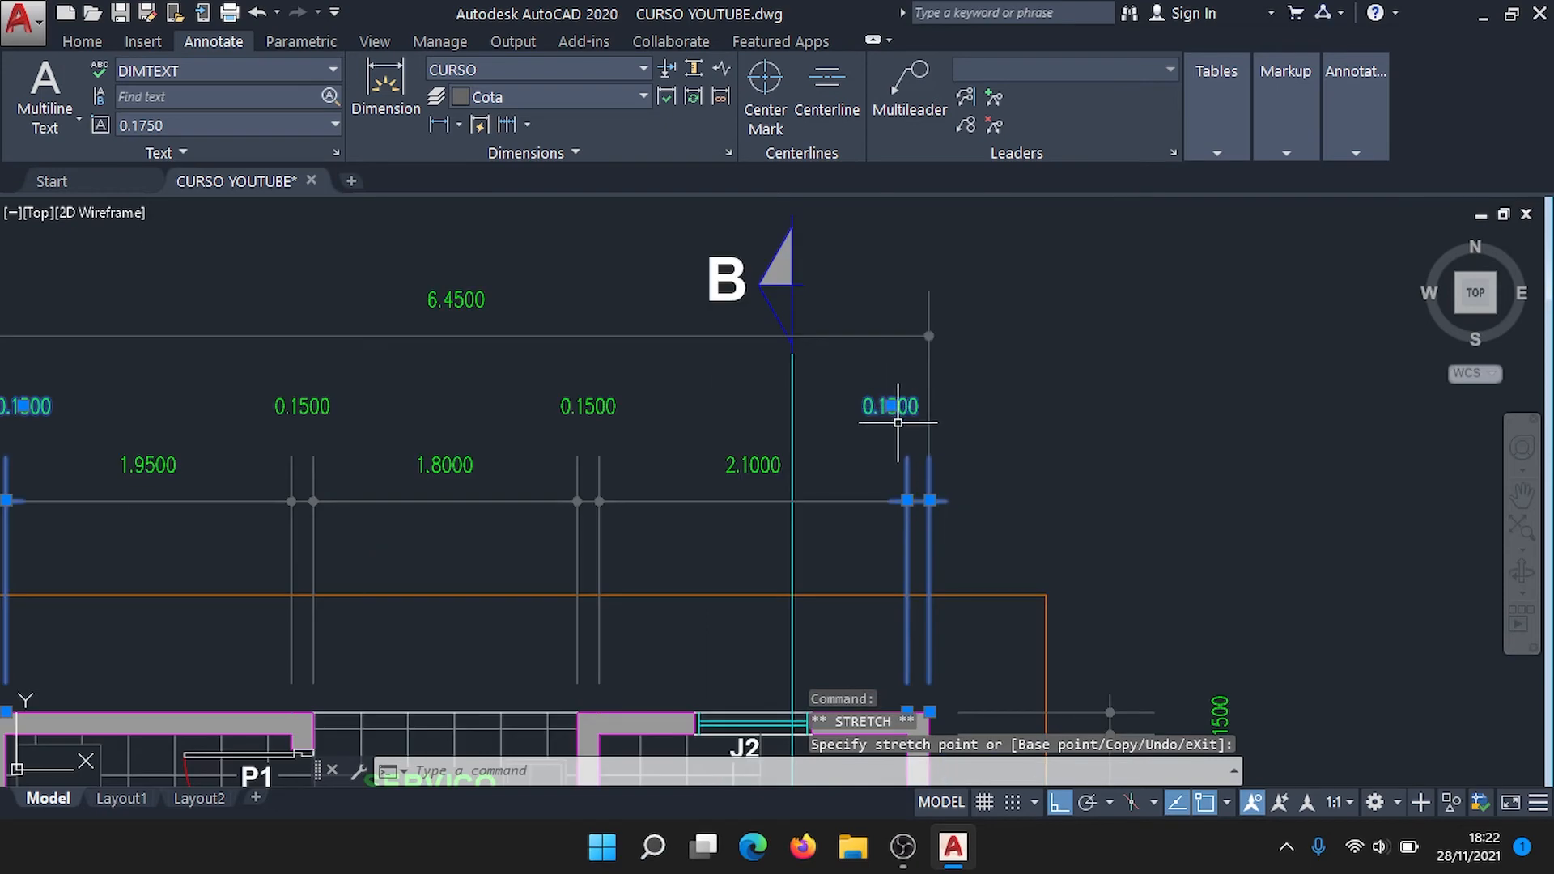
pyautogui.scroll(-3, 897, 422)
pyautogui.scroll(1, 833, 496)
pyautogui.press('Escape')
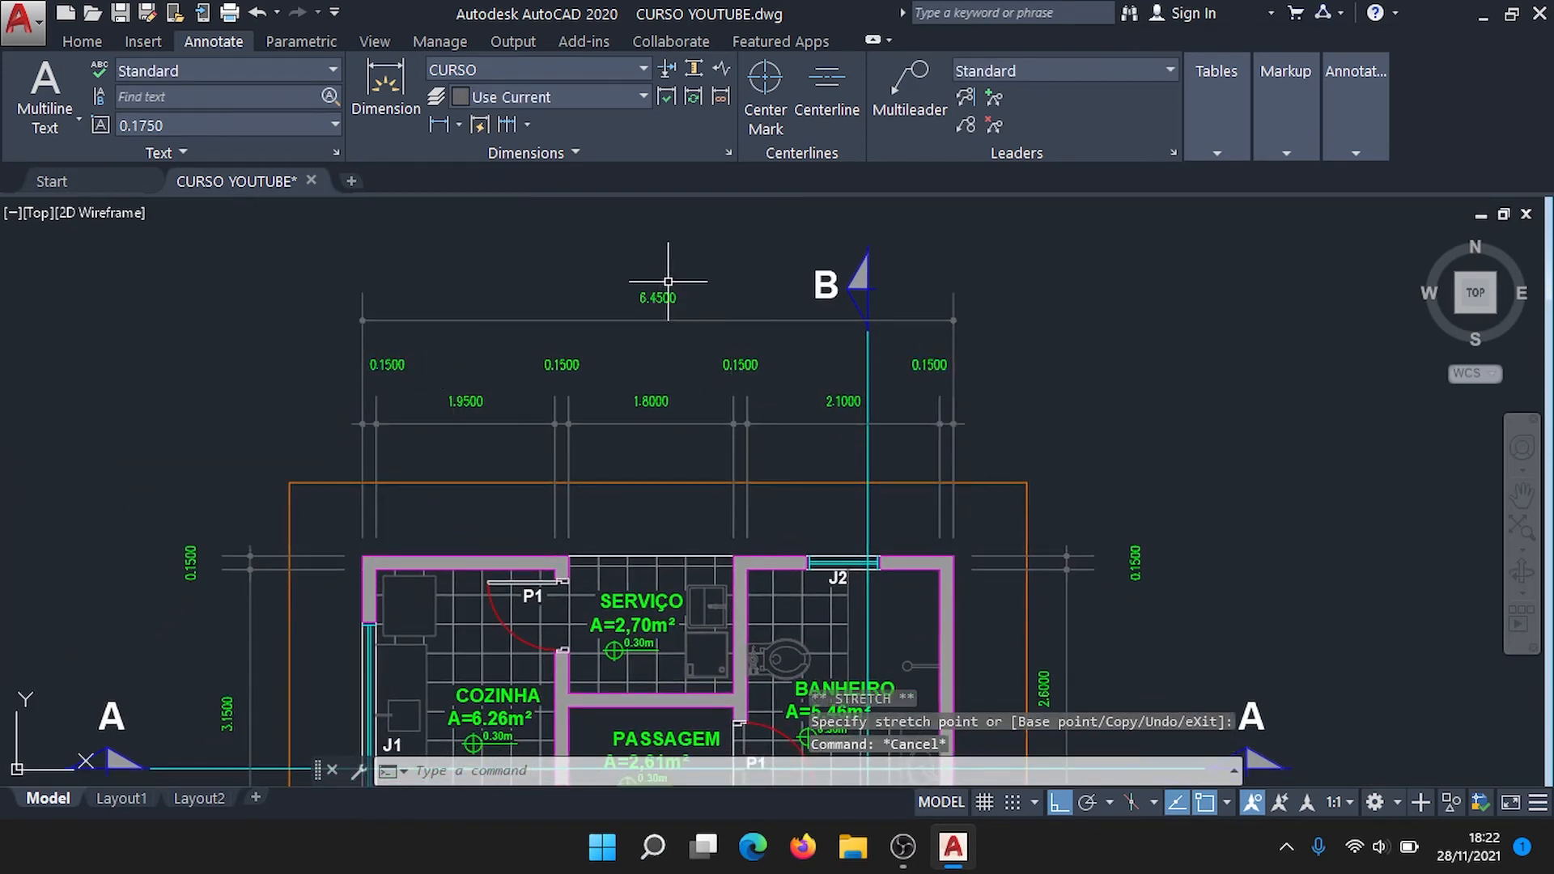
# Step: Add an overall dimension along the BANHEIRO, QUARTO and TERRAÇO side, from the rear outer corner to the TERRAÇO wall's front corner, beyond the existing chain
pyautogui.scroll(-2, 753, 318)
pyautogui.moveTo(1006, 506); pyautogui.dragTo(809, 243, button='middle')
pyautogui.click(389, 89)
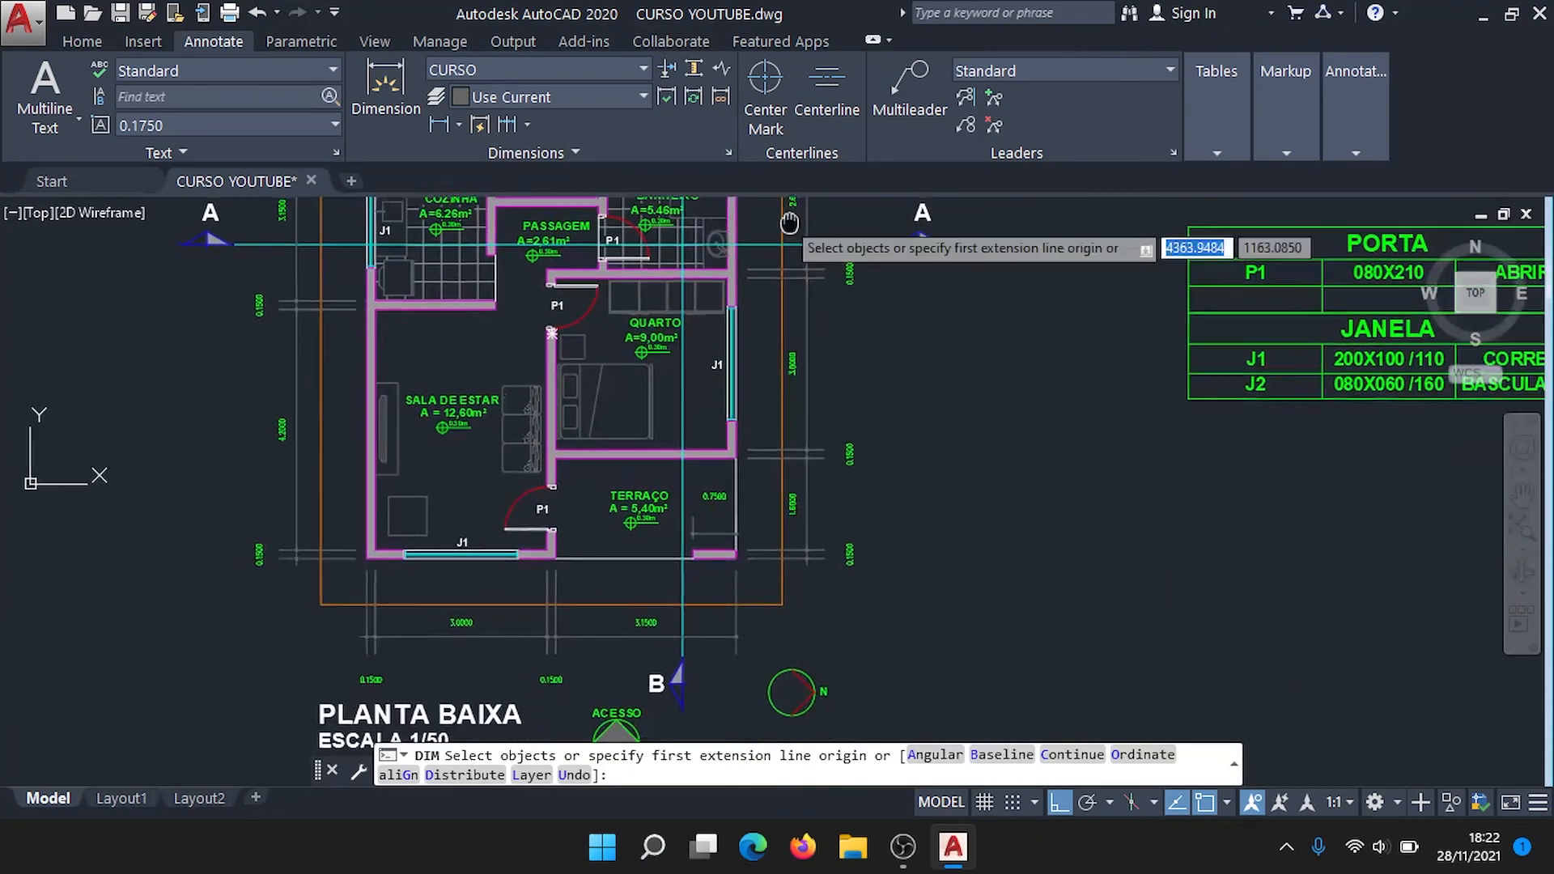
pyautogui.scroll(4, 623, 563)
pyautogui.scroll(2, 624, 563)
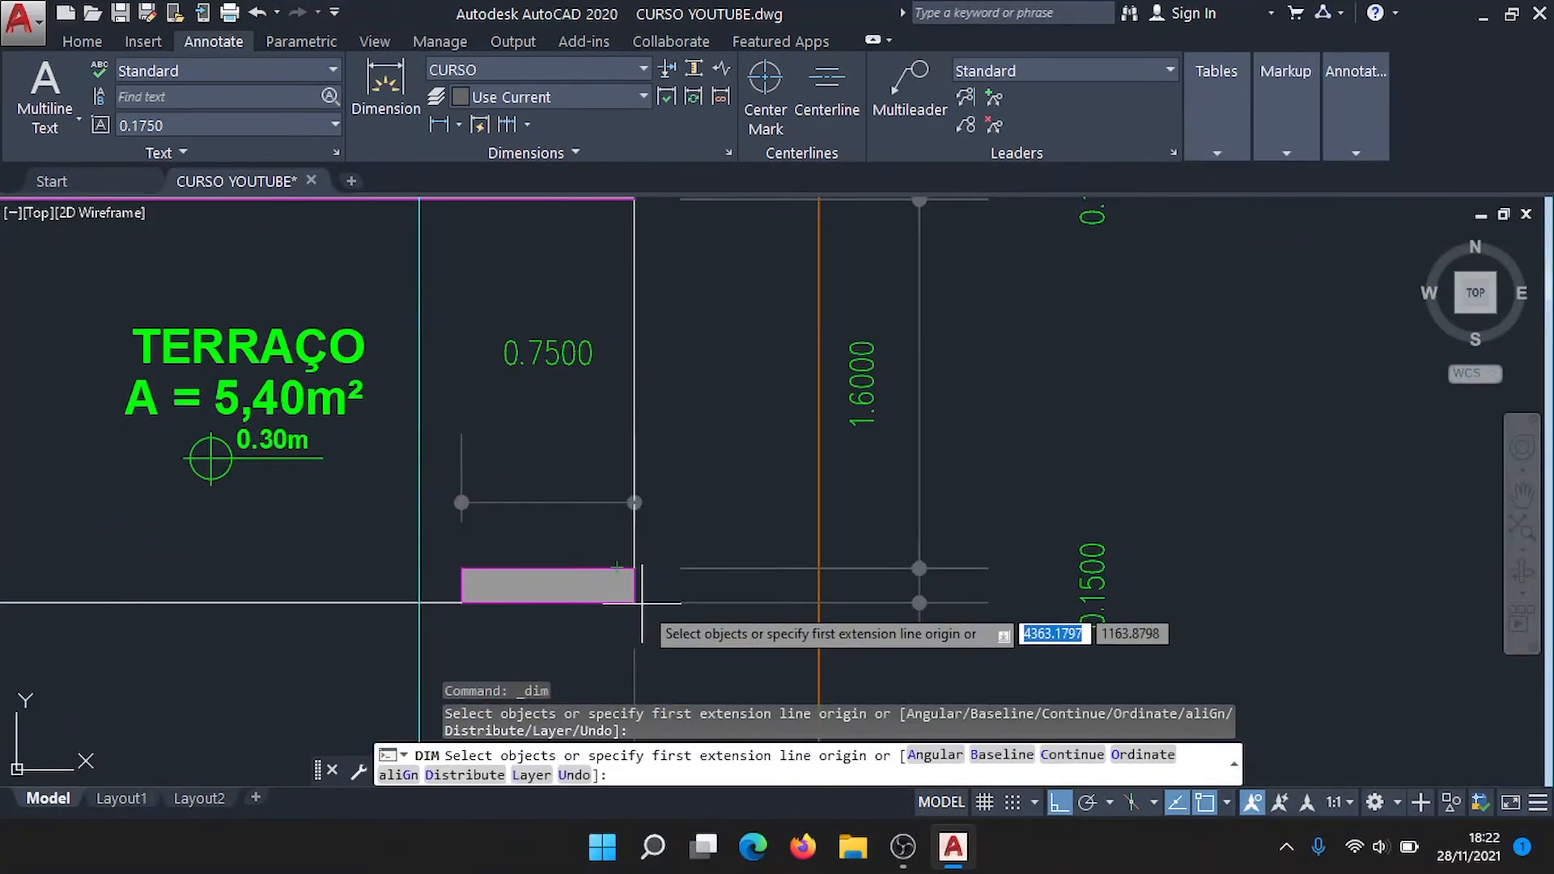
pyautogui.scroll(-6, 798, 607)
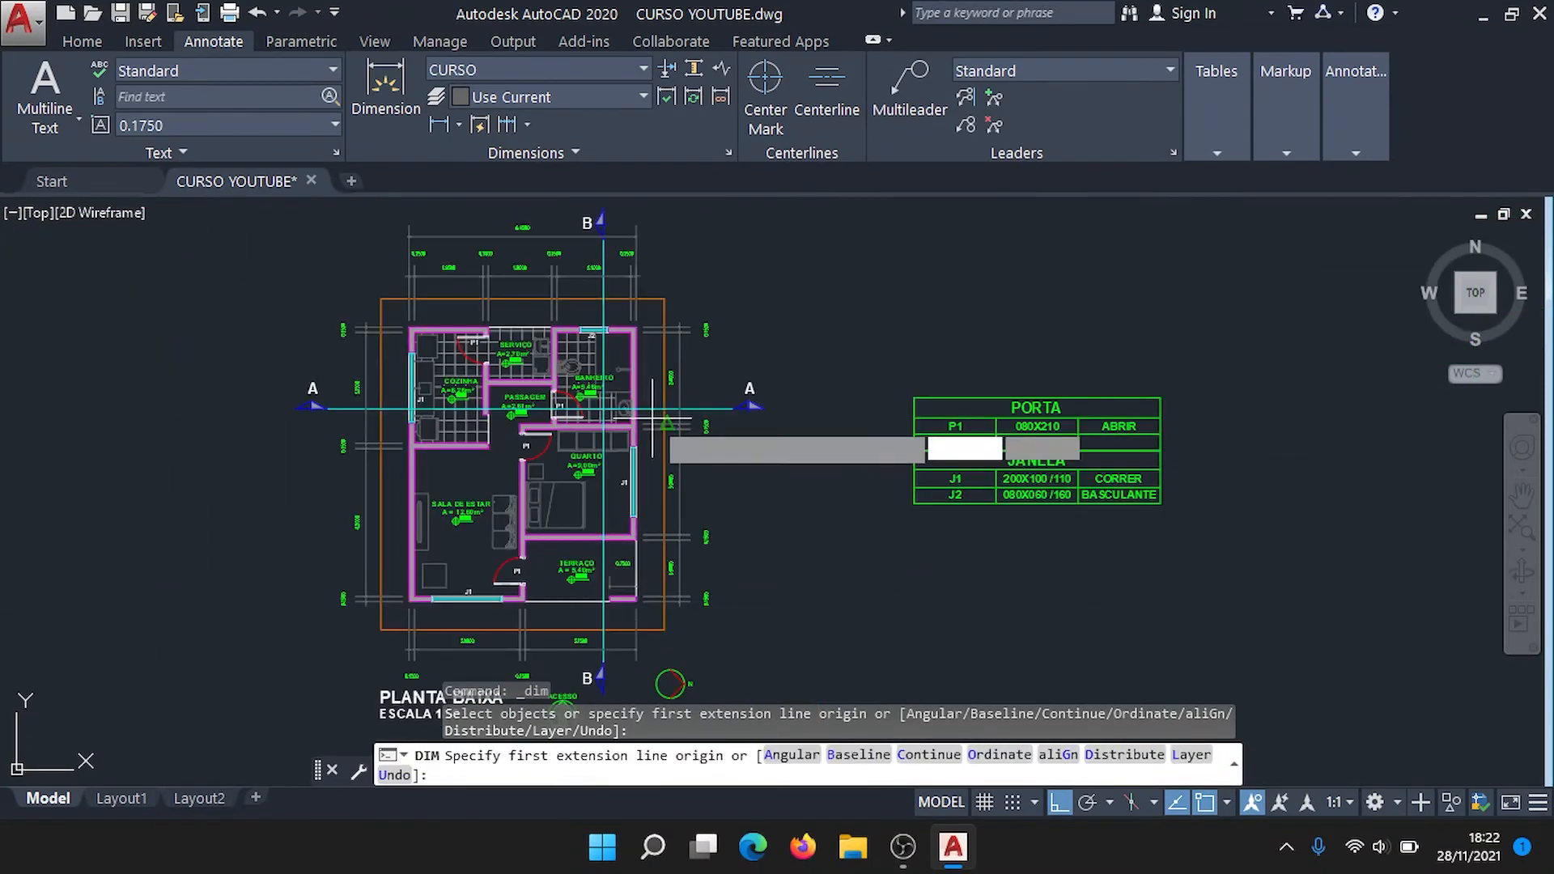
pyautogui.scroll(6, 677, 512)
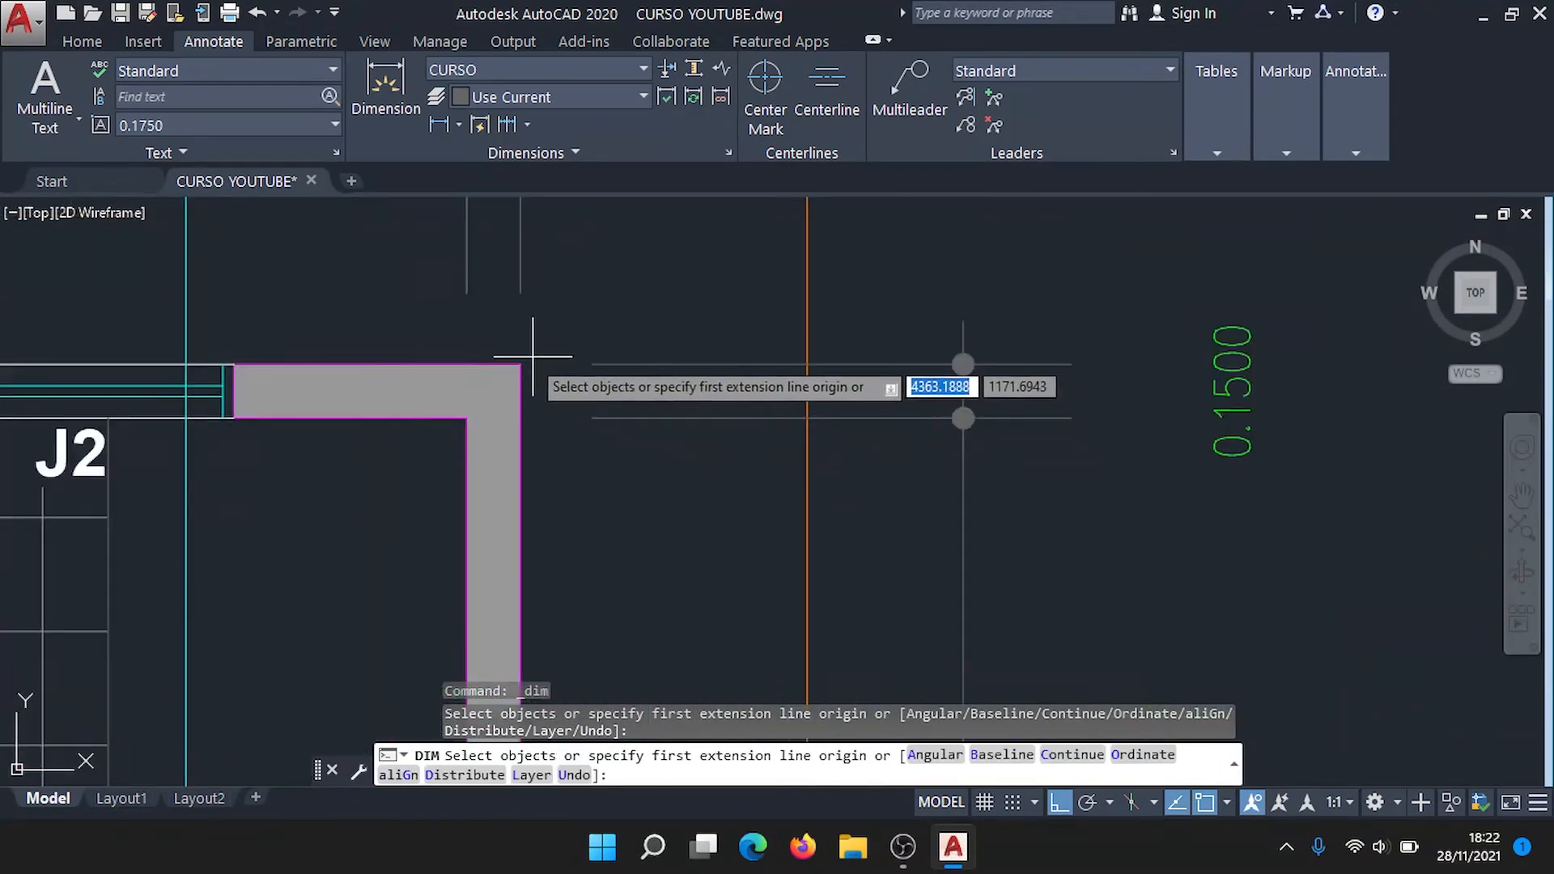
pyautogui.click(509, 370)
pyautogui.scroll(-3, 509, 369)
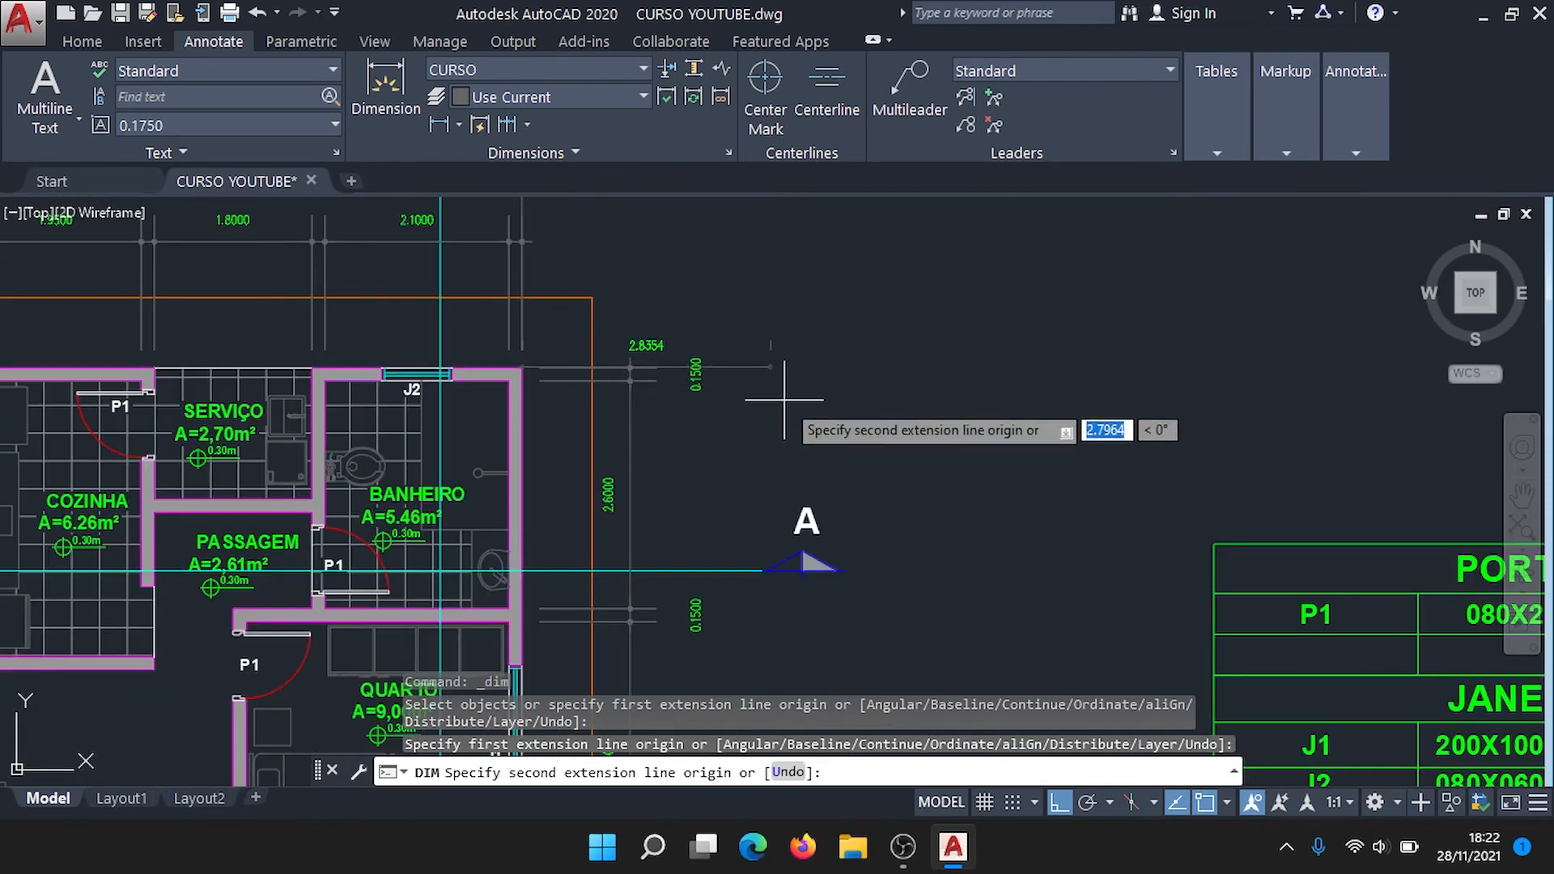
pyautogui.scroll(5, 781, 541)
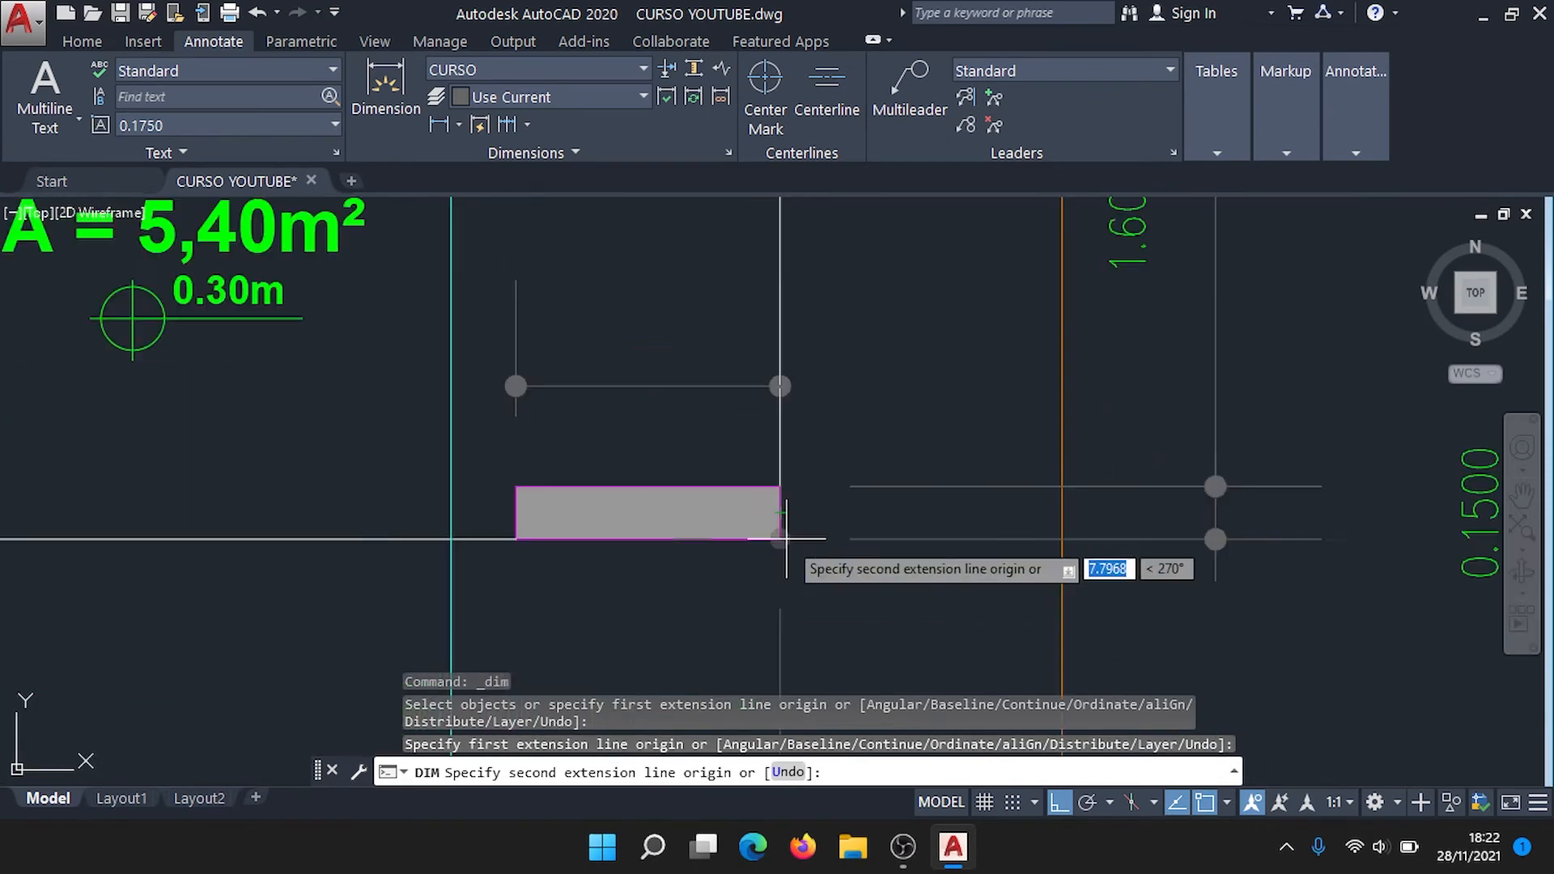
pyautogui.click(780, 539)
pyautogui.scroll(-5, 931, 469)
pyautogui.moveTo(1012, 484); pyautogui.dragTo(1060, 544, button='middle')
pyautogui.scroll(1, 1044, 510)
pyautogui.scroll(3, 1040, 385)
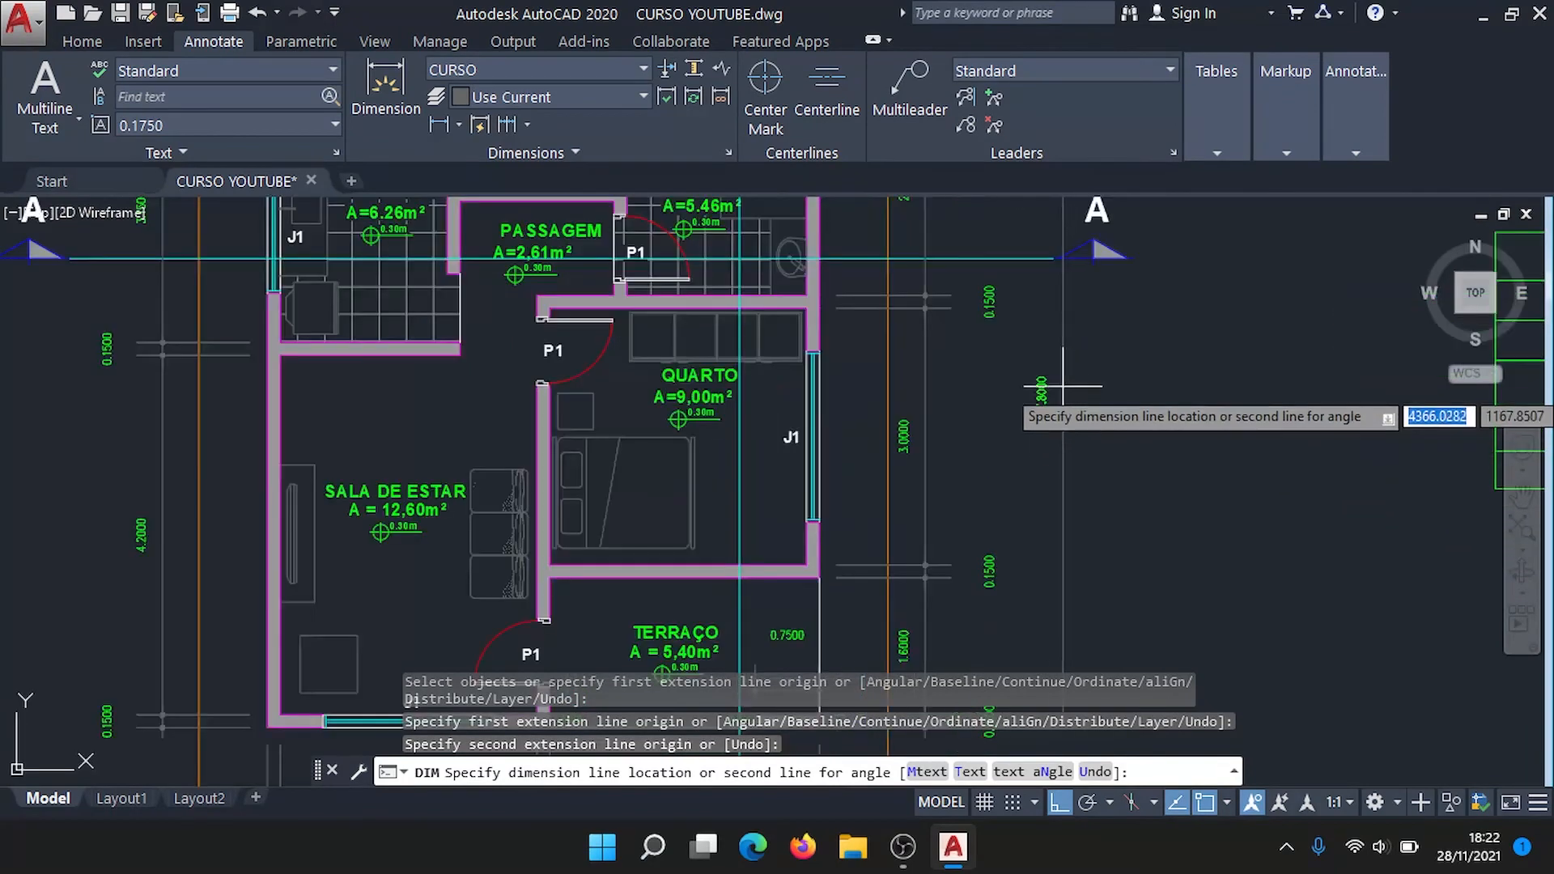
pyautogui.scroll(2, 1040, 375)
pyautogui.scroll(-2, 1039, 375)
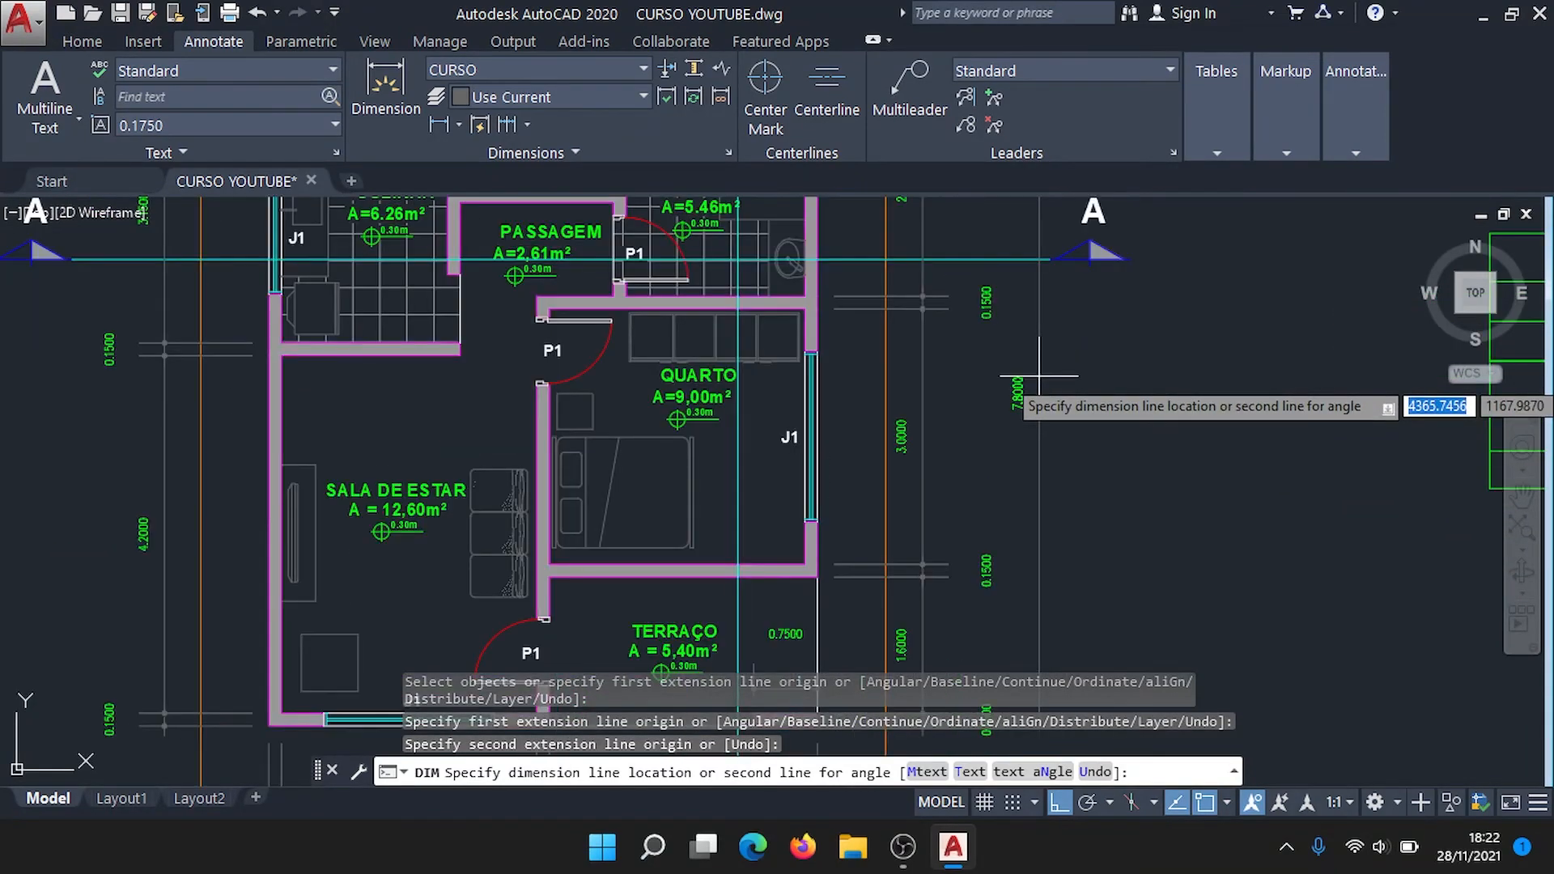
pyautogui.click(1039, 381)
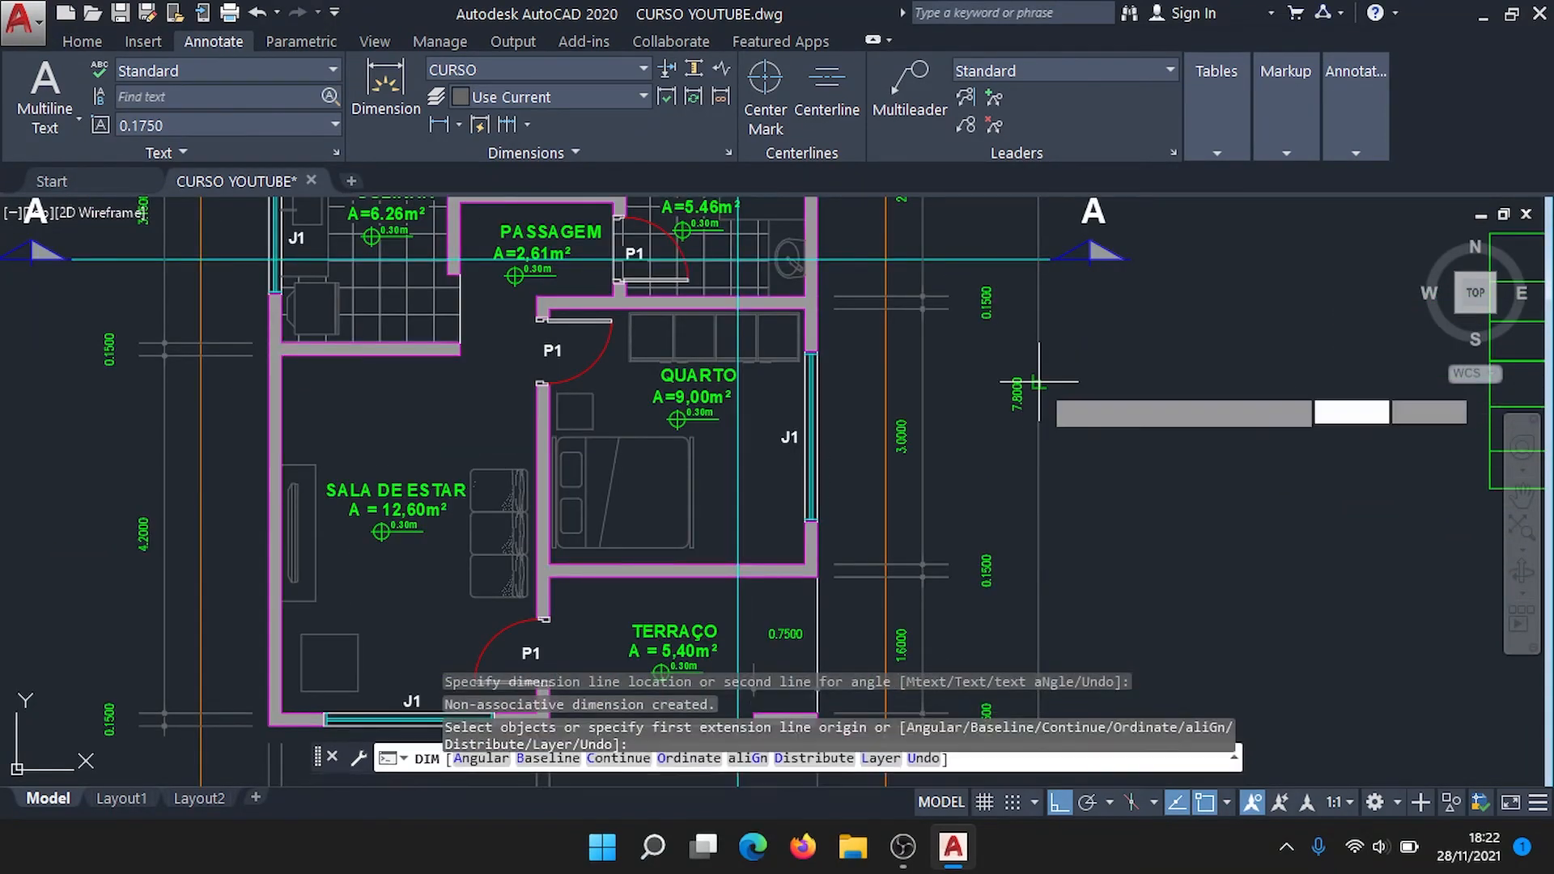
pyautogui.press('Escape')
# Step: Move the rear wall's 0.1500 text in the BANHEIRO-side dimension chain to the inner side of the overall dimension's extension line
pyautogui.scroll(-4, 1064, 363)
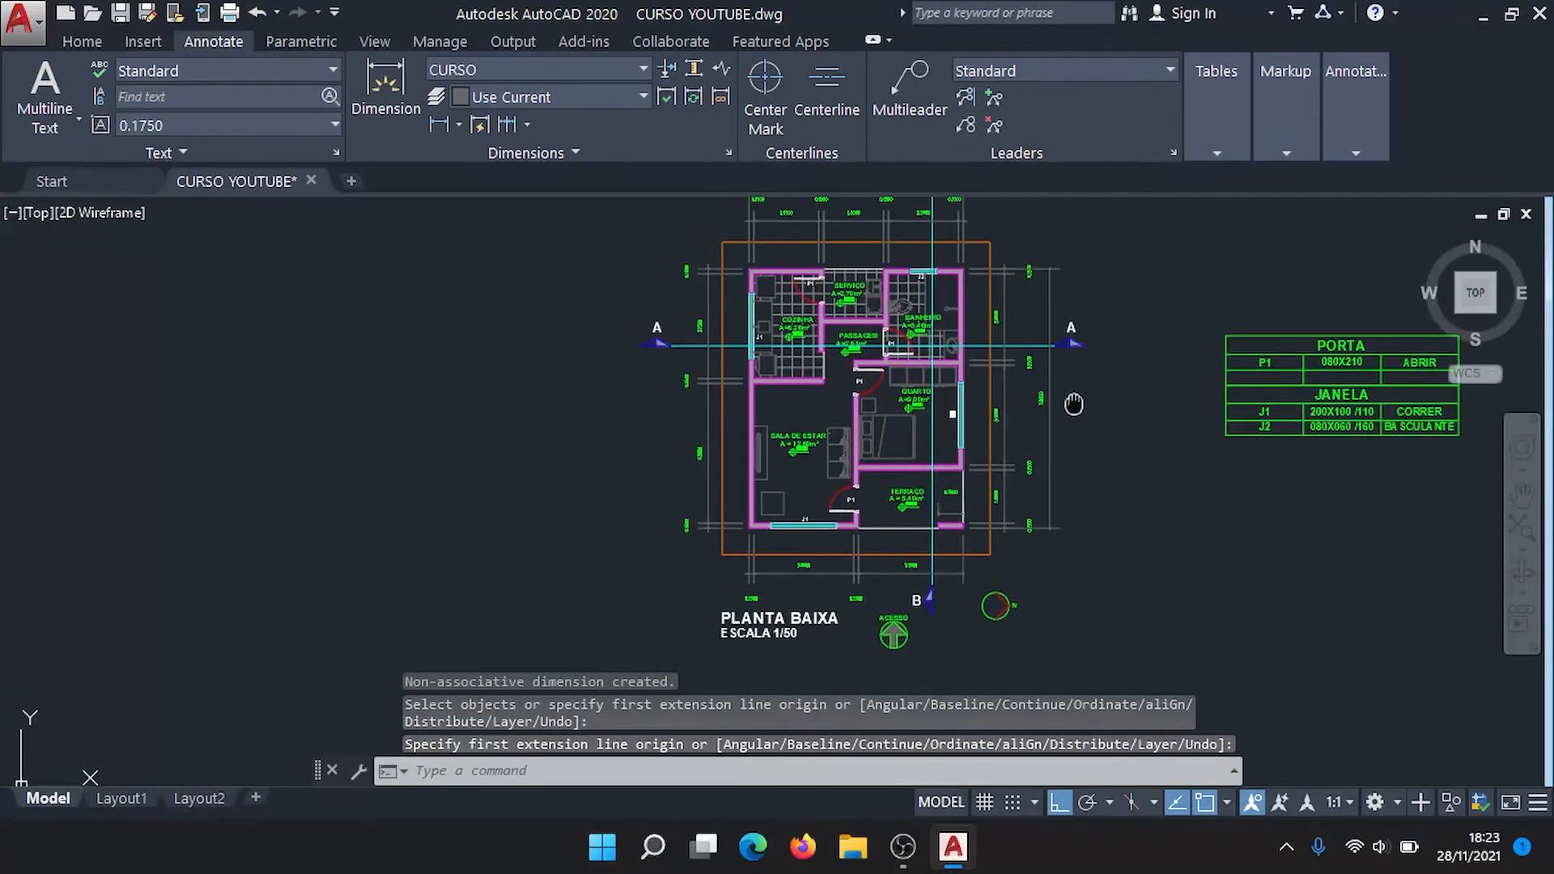
pyautogui.scroll(4, 1025, 242)
pyautogui.scroll(3, 1025, 239)
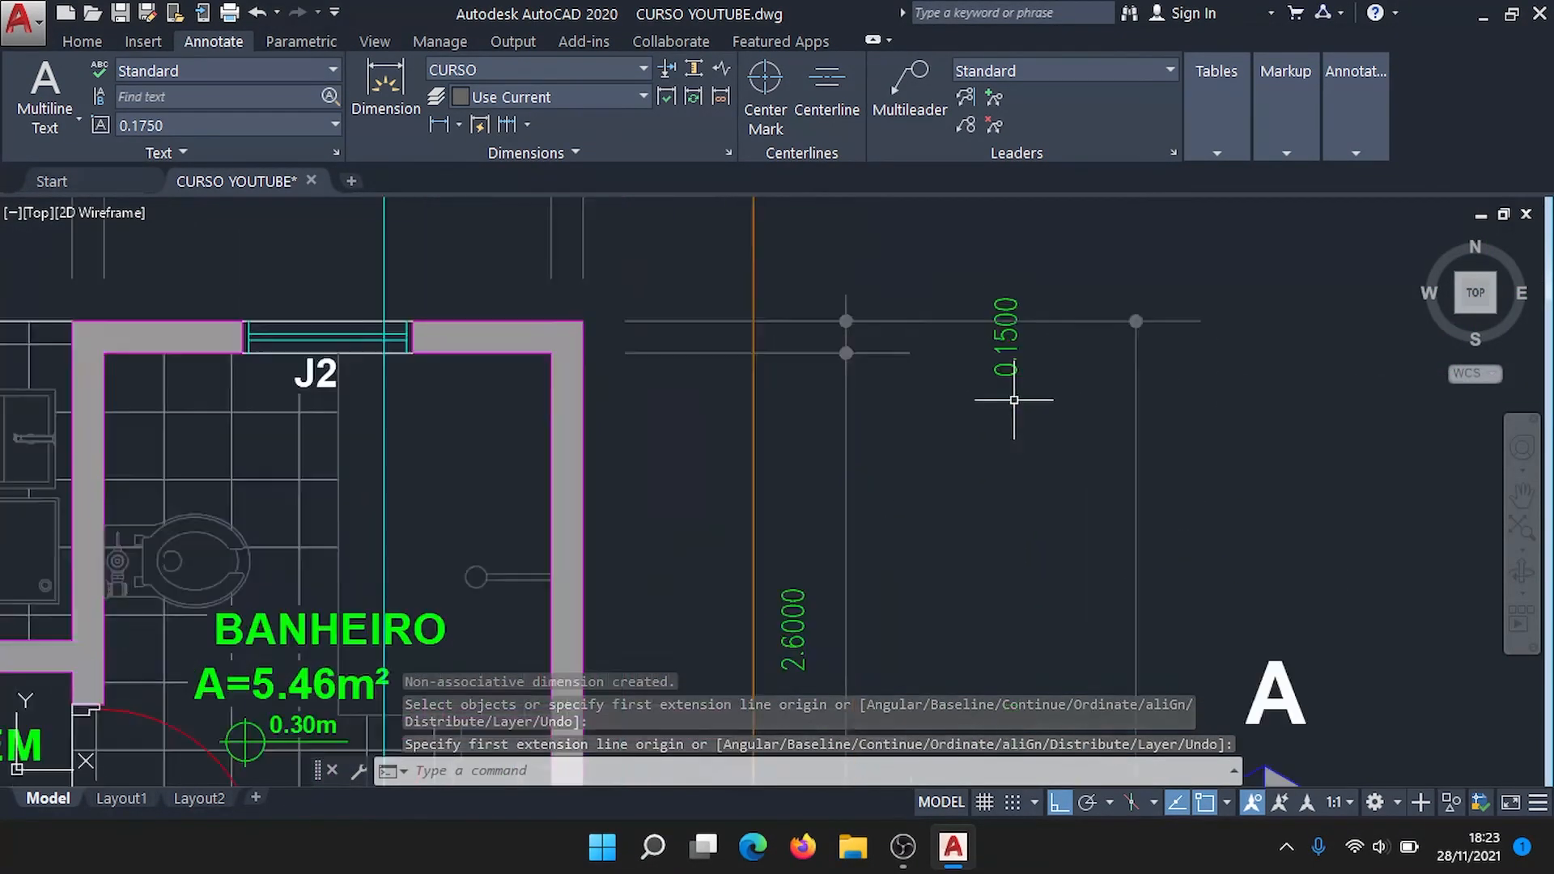
pyautogui.click(1037, 513)
pyautogui.click(993, 422)
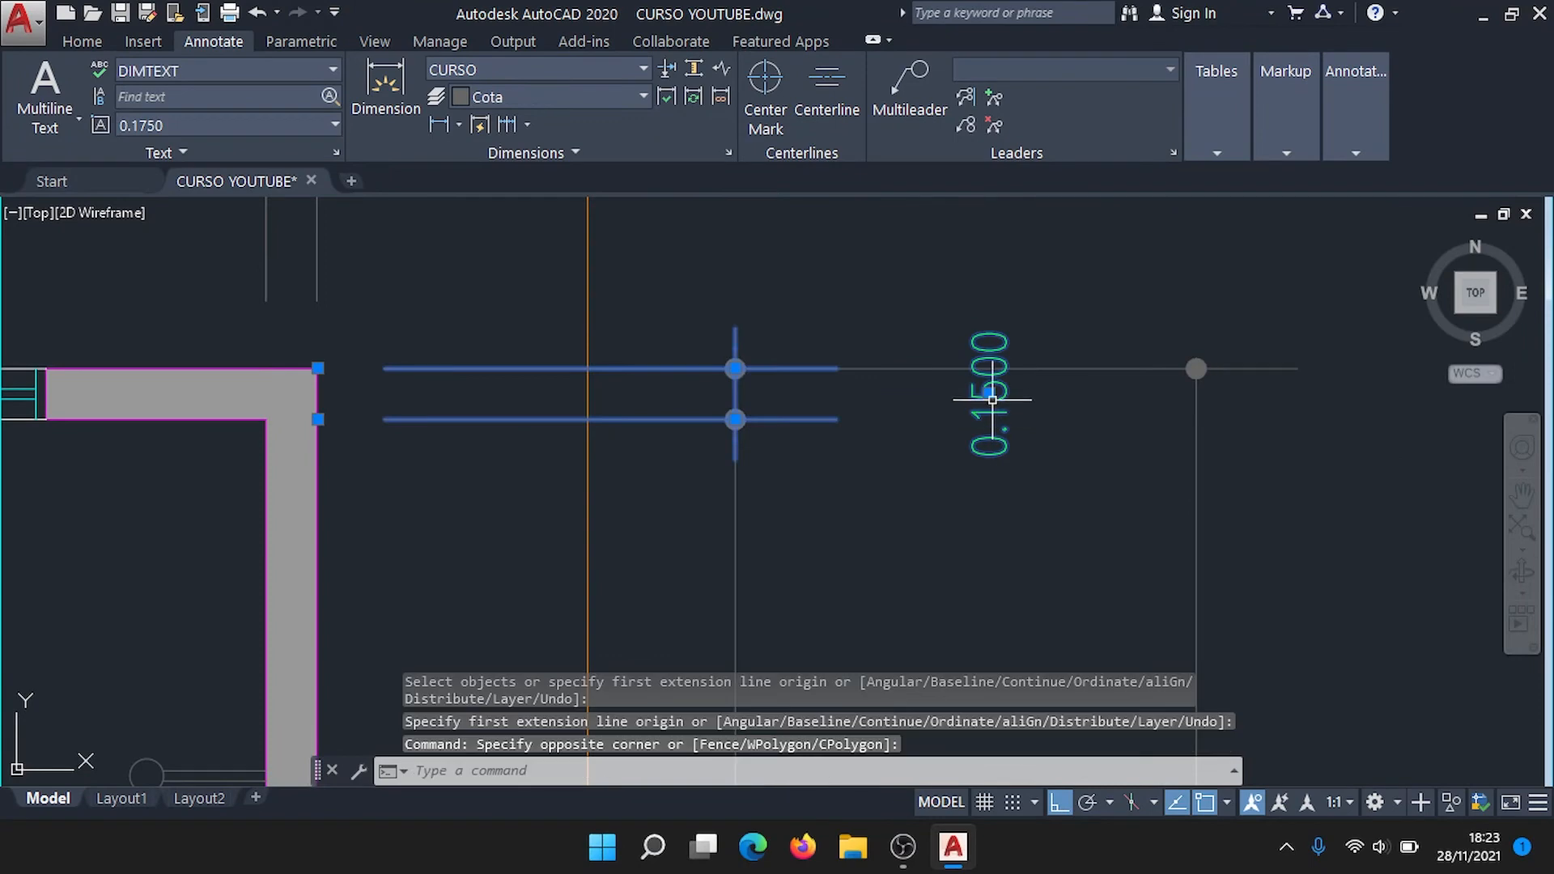
pyautogui.click(991, 396)
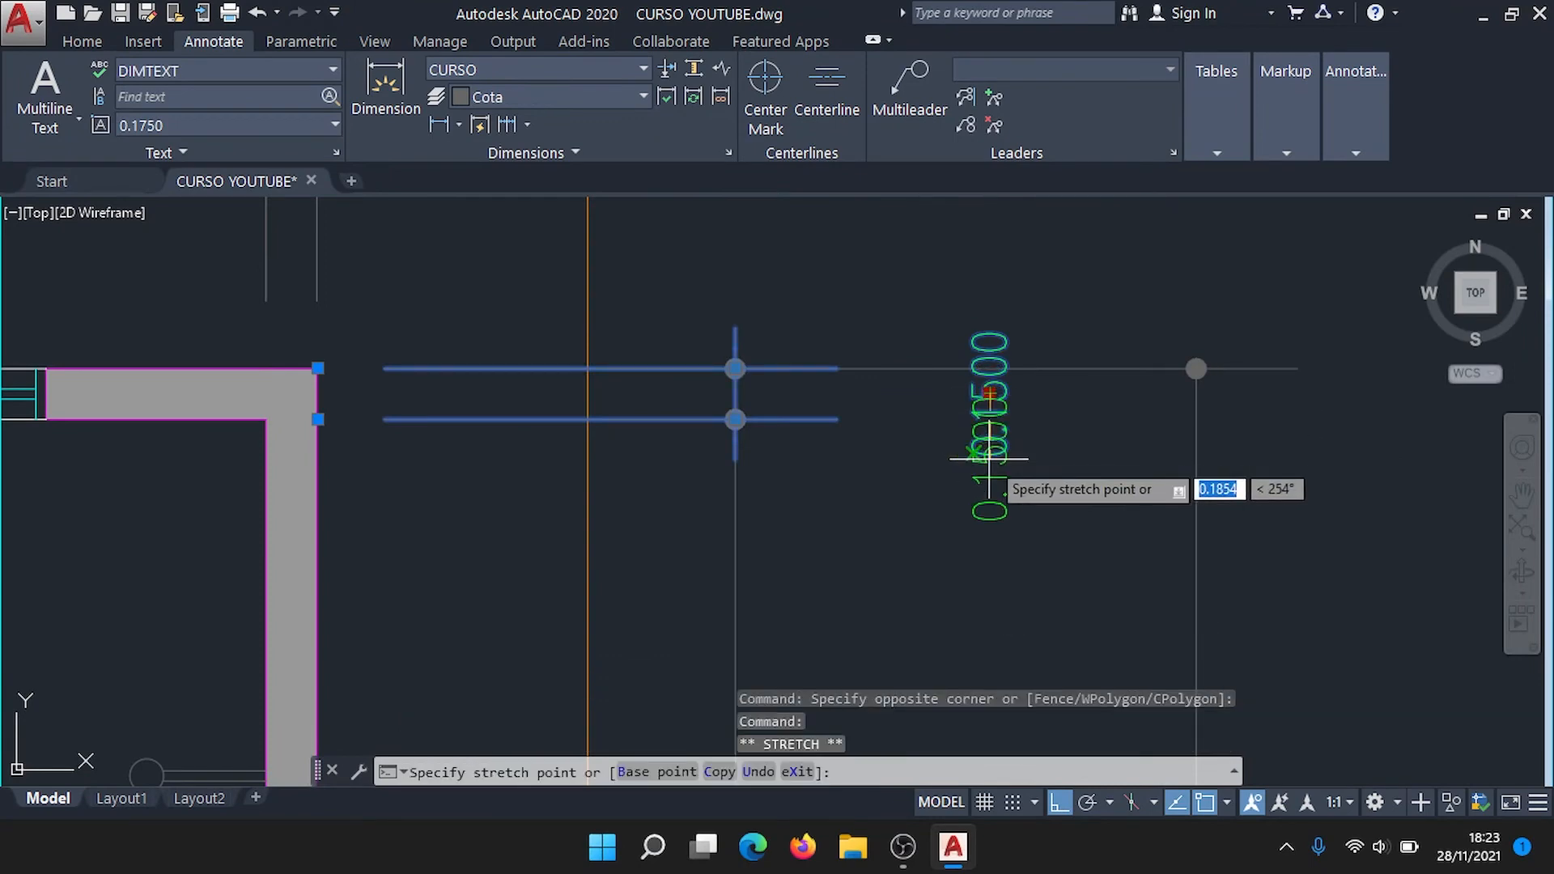
pyautogui.click(982, 444)
pyautogui.scroll(-2, 997, 467)
# Step: Move the TERRAÇO front wall's 0.1500 text in the same side chain to the inner side of the overall dimension's extension line
pyautogui.moveTo(998, 581); pyautogui.dragTo(1023, 390, button='middle')
pyautogui.scroll(3, 810, 518)
pyautogui.scroll(-6, 1044, 518)
pyautogui.moveTo(1053, 581)
pyautogui.mouseDown(button='middle')
pyautogui.moveTo(1040, 453)
pyautogui.moveTo(988, 397)
pyautogui.mouseUp(button='middle')
pyautogui.moveTo(976, 549); pyautogui.dragTo(929, 392, button='middle')
pyautogui.scroll(8, 1044, 478)
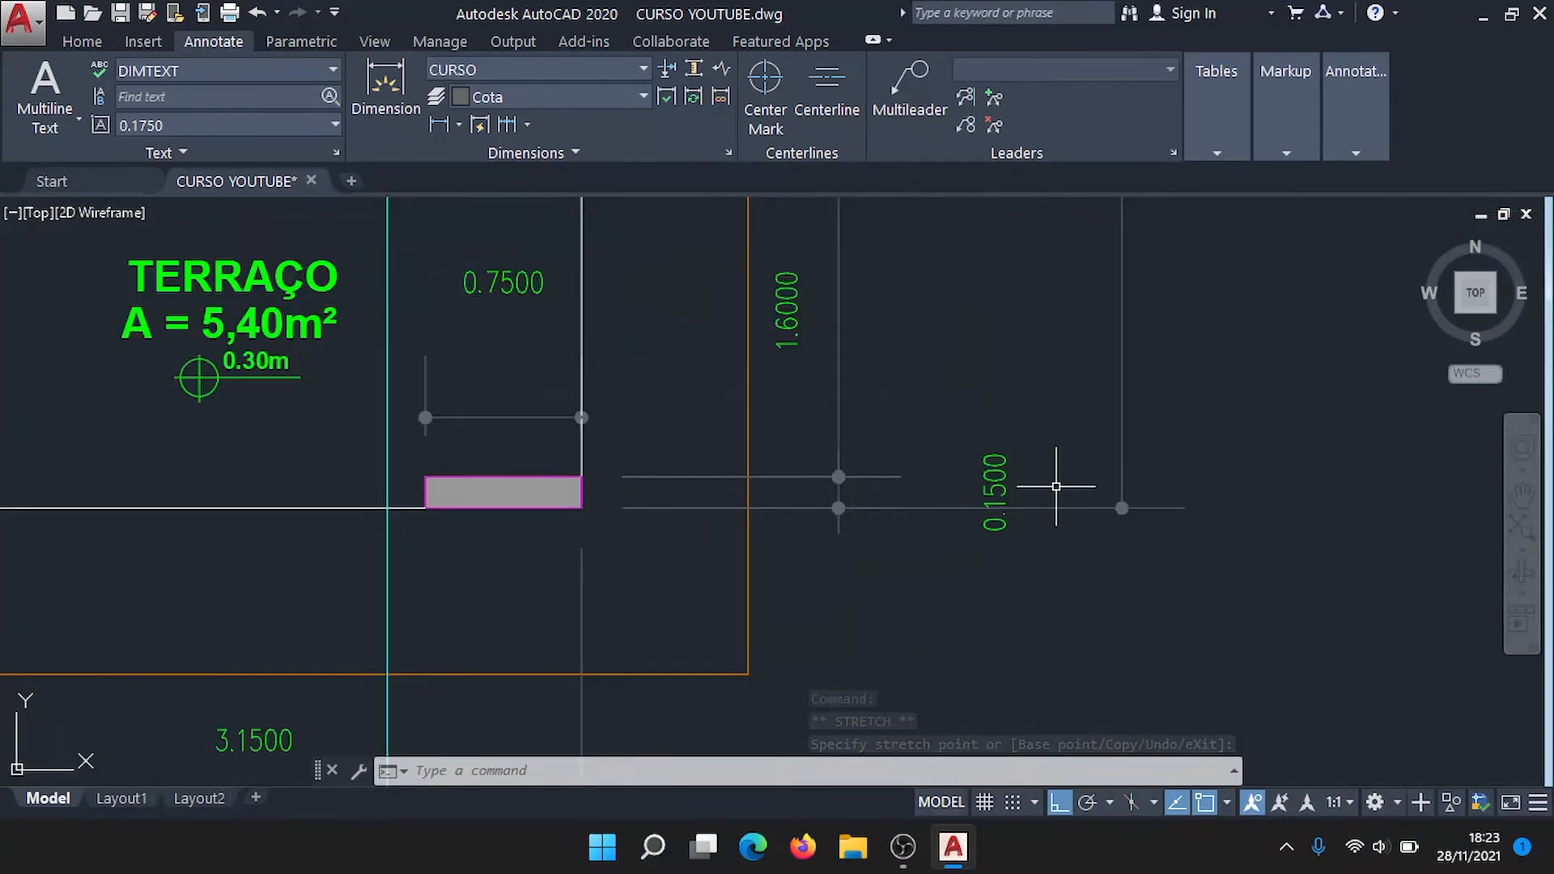
pyautogui.click(902, 491)
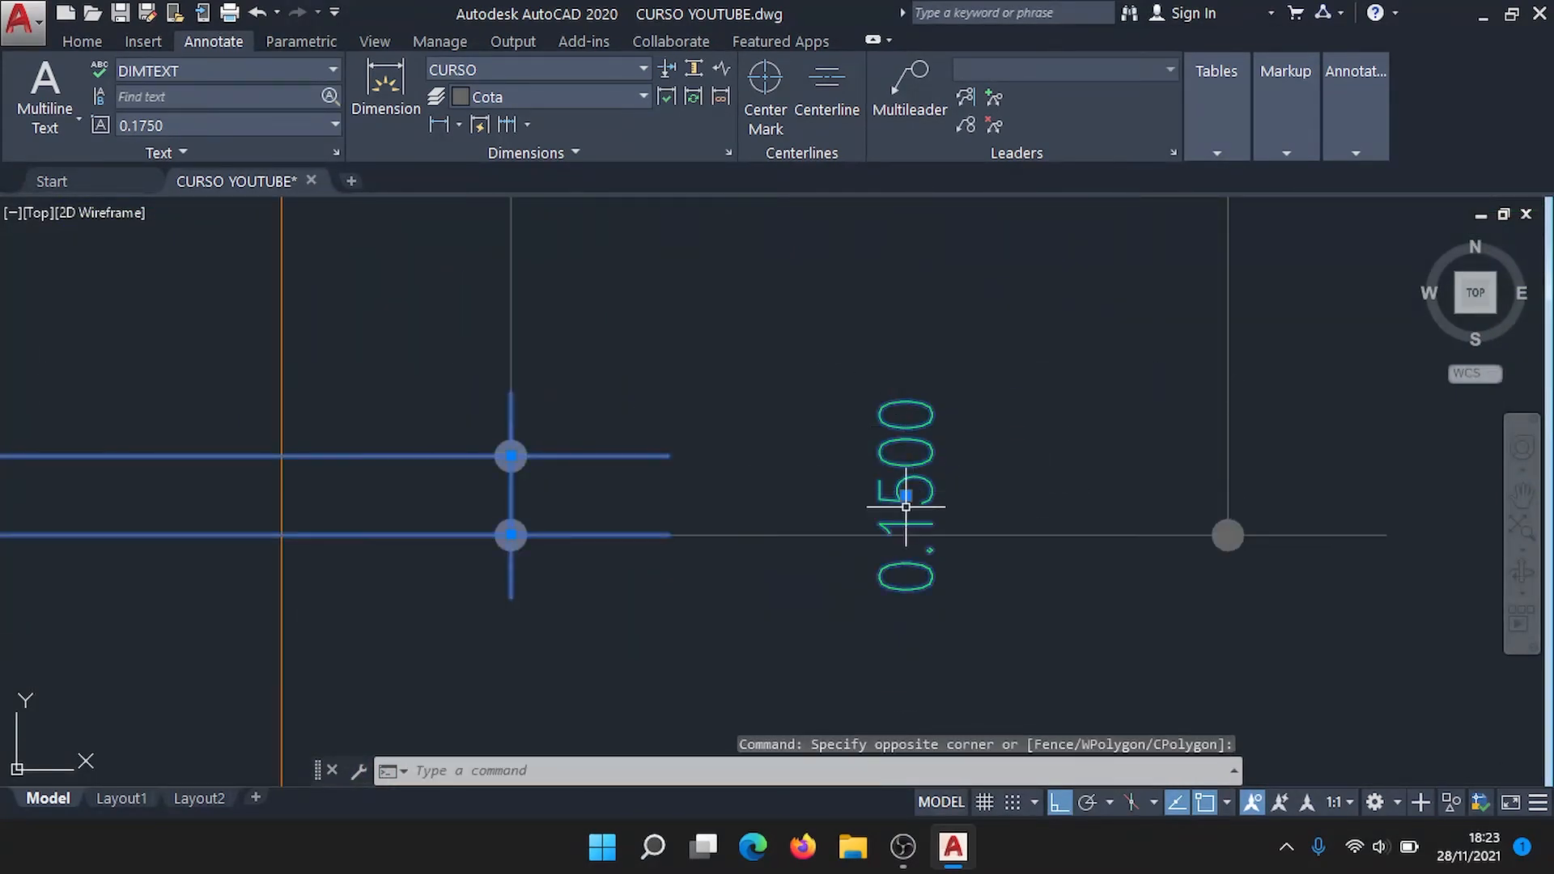
pyautogui.click(906, 495)
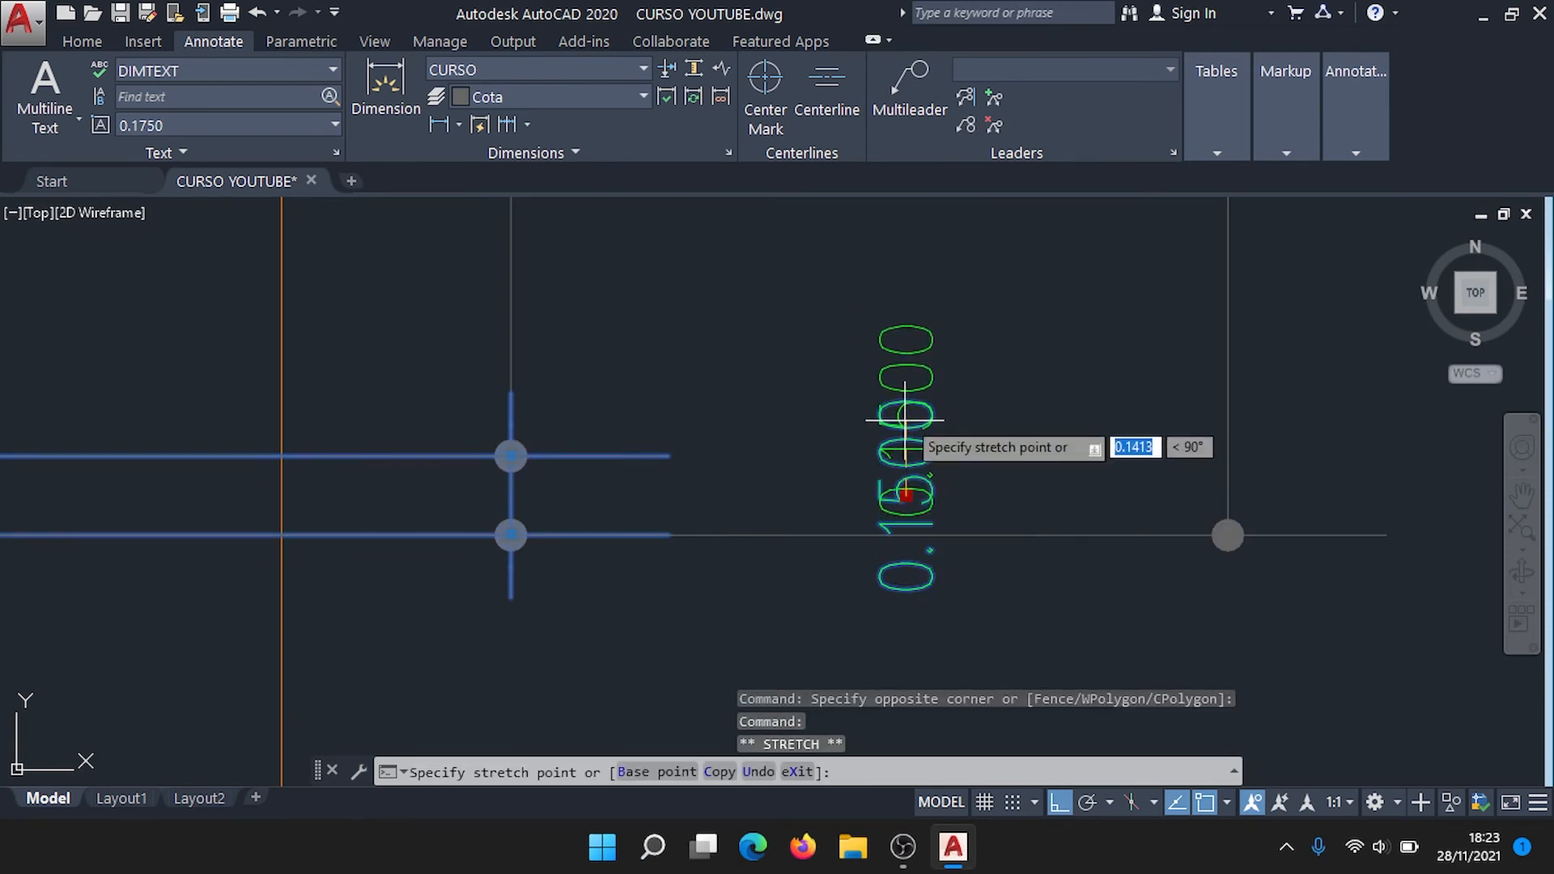
pyautogui.press('Escape')
pyautogui.press('Escape')
# Step: Move the rear section marker B with its letter straight outward, clear of the rear overall dimension line
pyautogui.scroll(-5, 971, 373)
pyautogui.moveTo(1024, 350); pyautogui.dragTo(1142, 571, button='middle')
pyautogui.scroll(-4, 1144, 537)
pyautogui.scroll(2, 1147, 532)
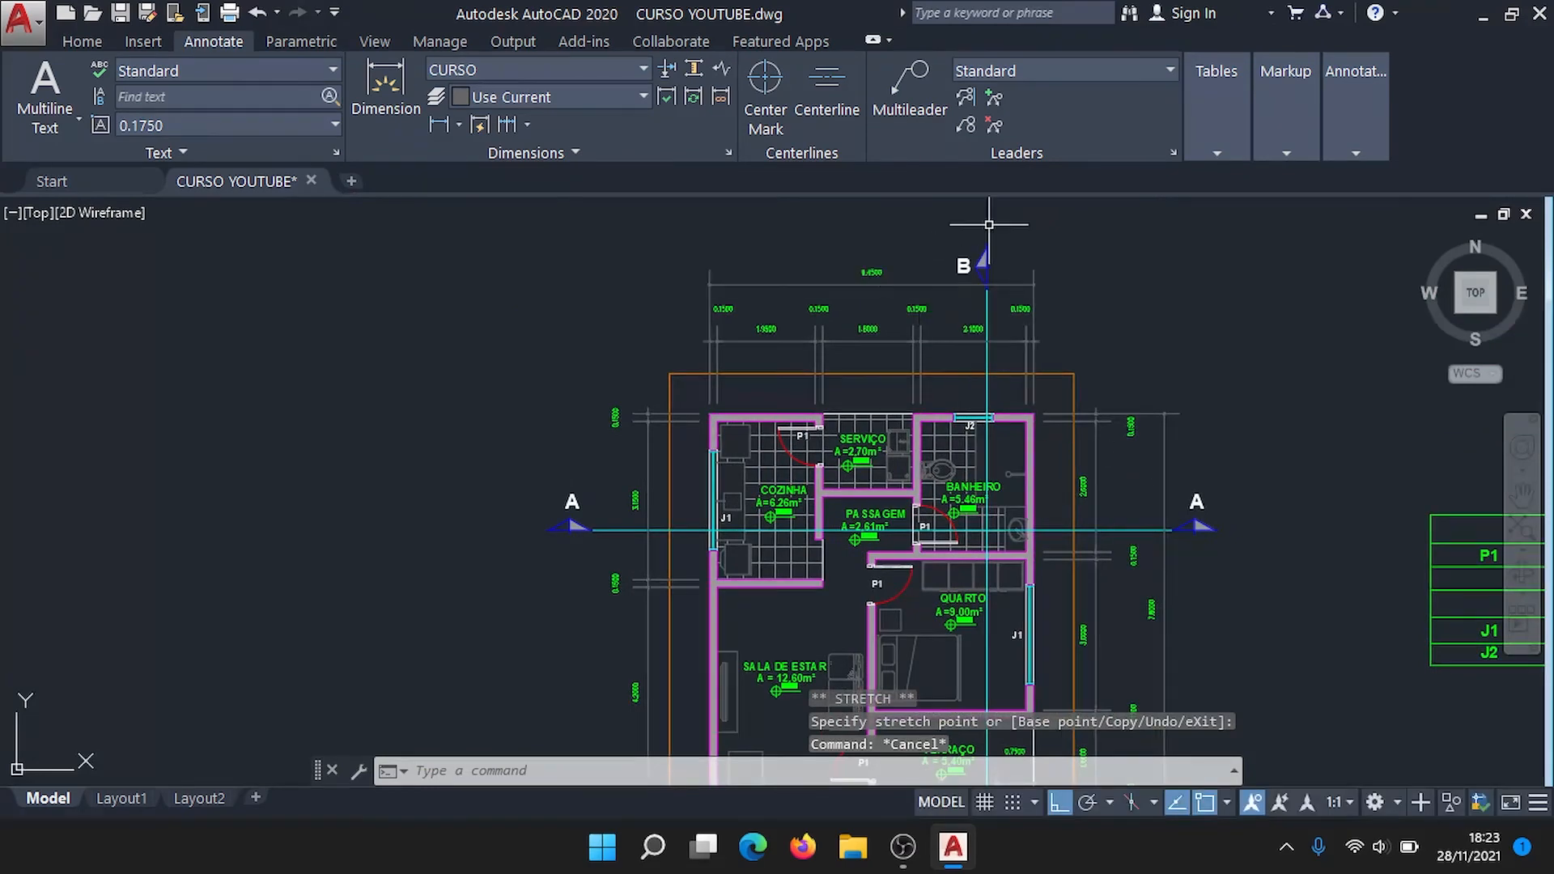
pyautogui.scroll(6, 960, 259)
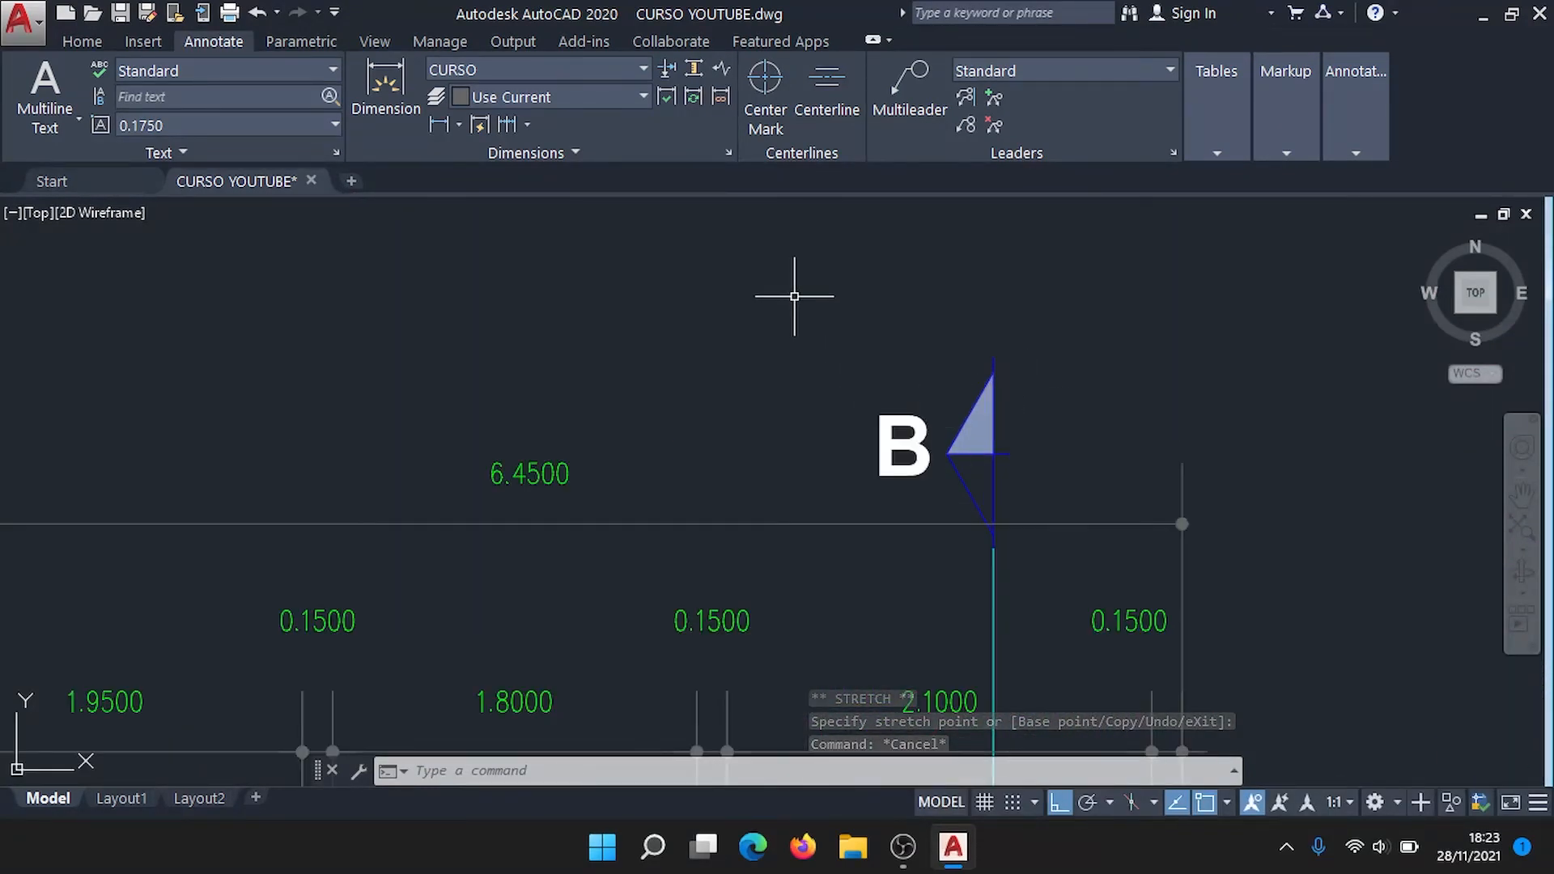
pyautogui.click(1050, 497)
pyautogui.click(789, 334)
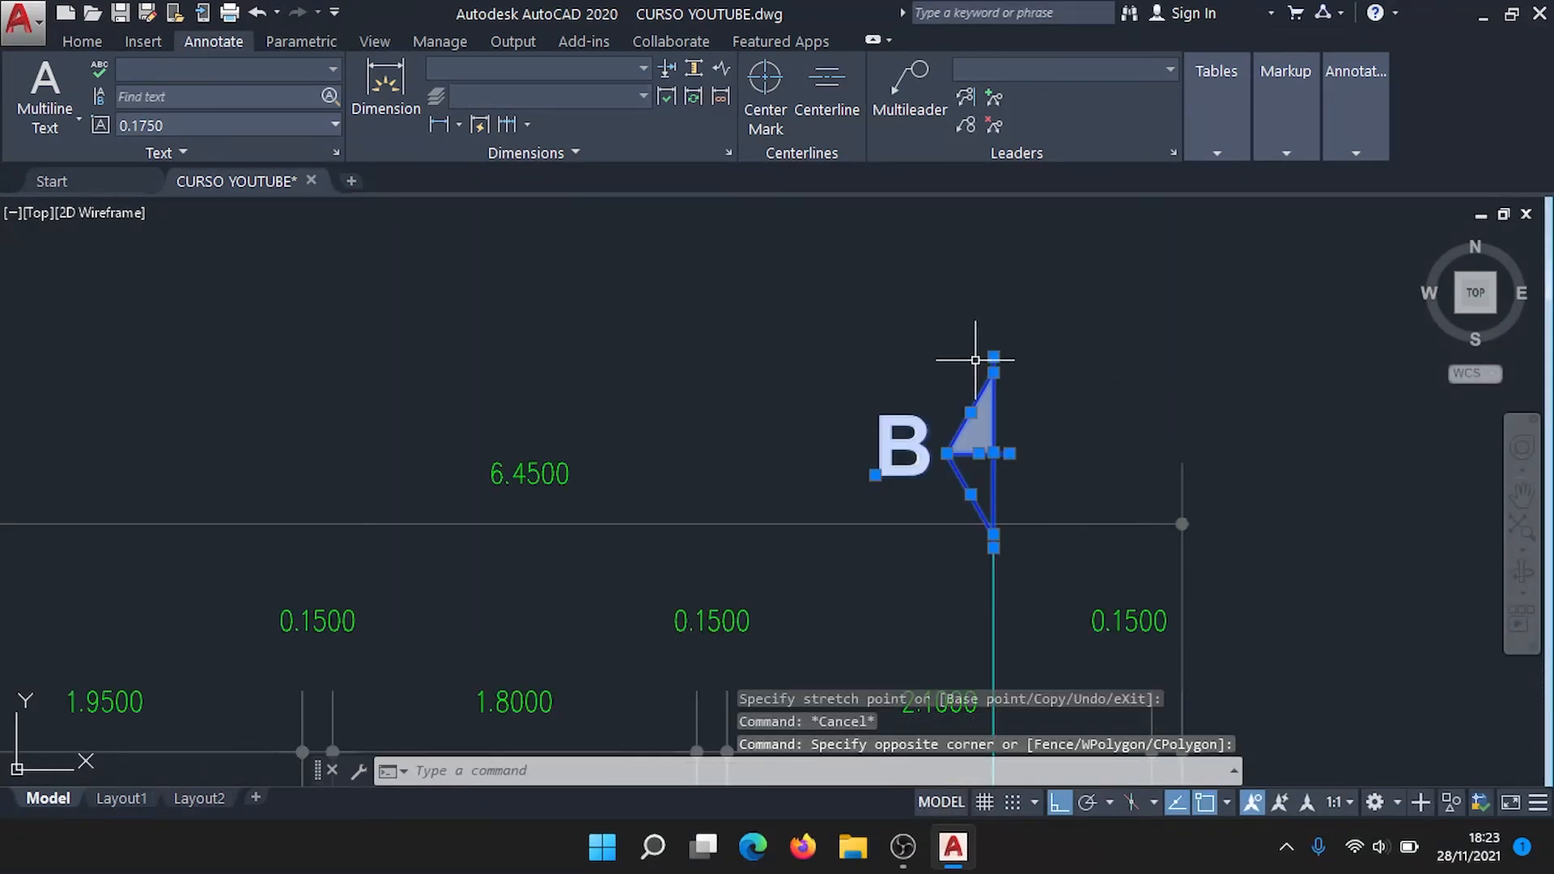
pyautogui.write('m')
pyautogui.press('Return')
pyautogui.scroll(2, 994, 543)
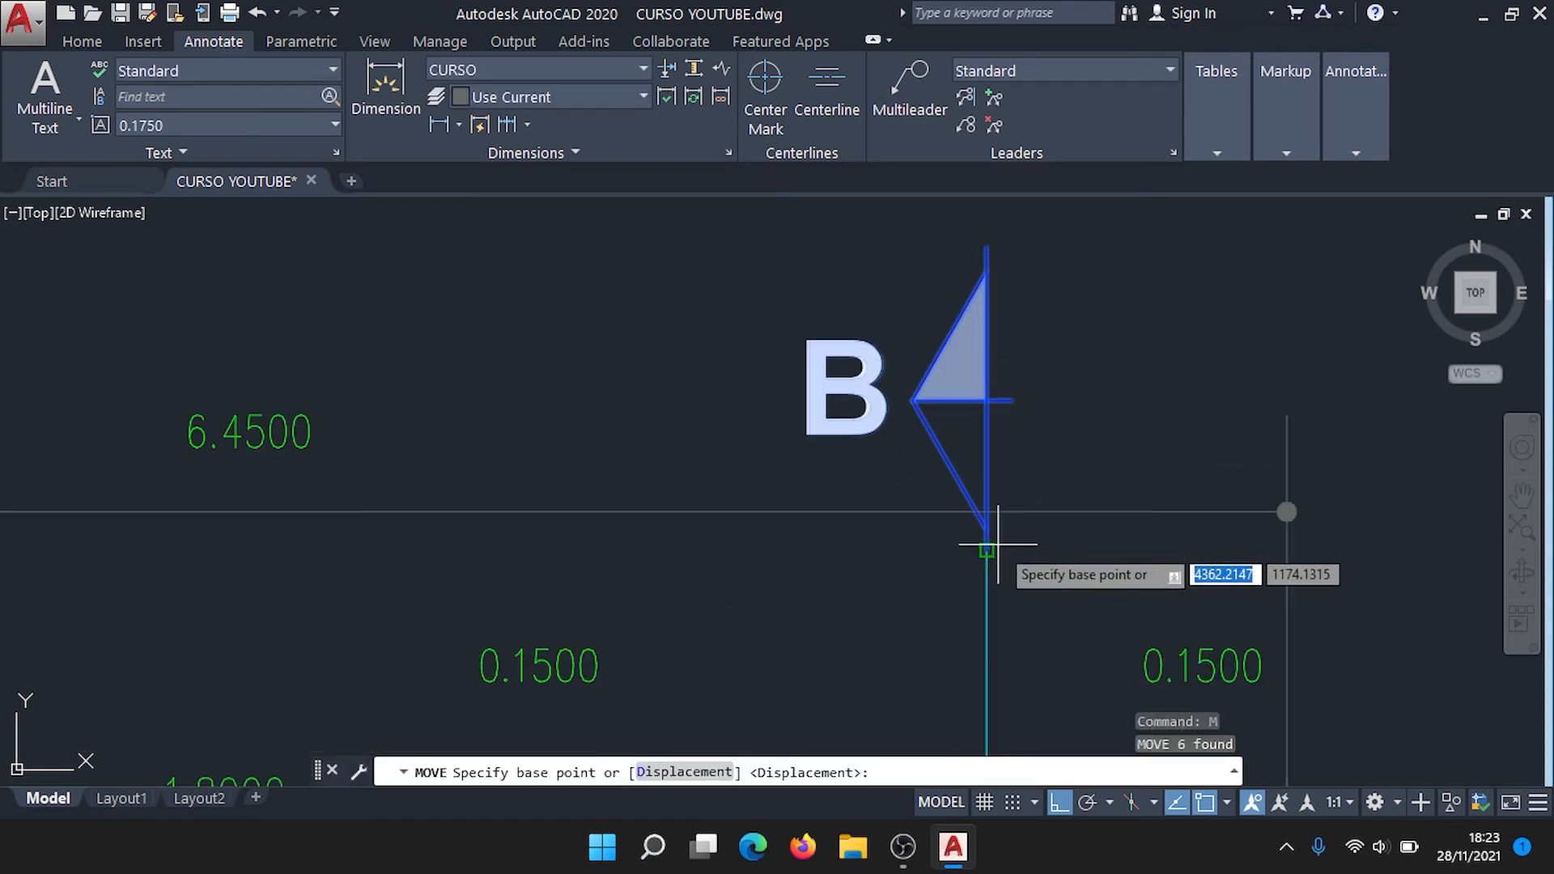
pyautogui.click(987, 551)
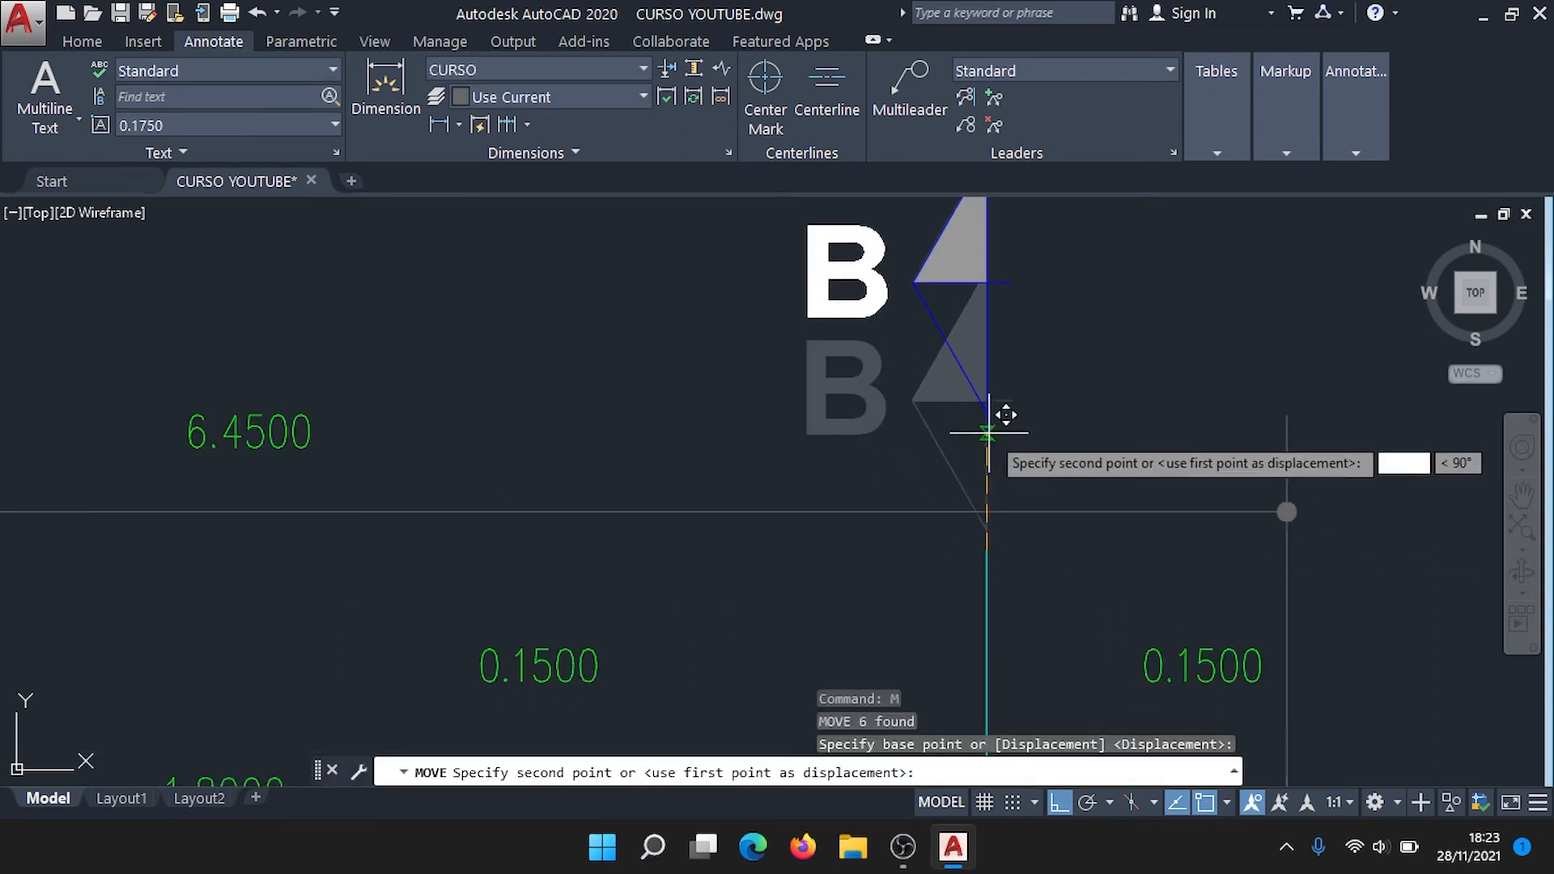
pyautogui.click(988, 433)
# Step: Stretch the rear end of section line B outward to meet the relocated marker's tip
pyautogui.click(982, 586)
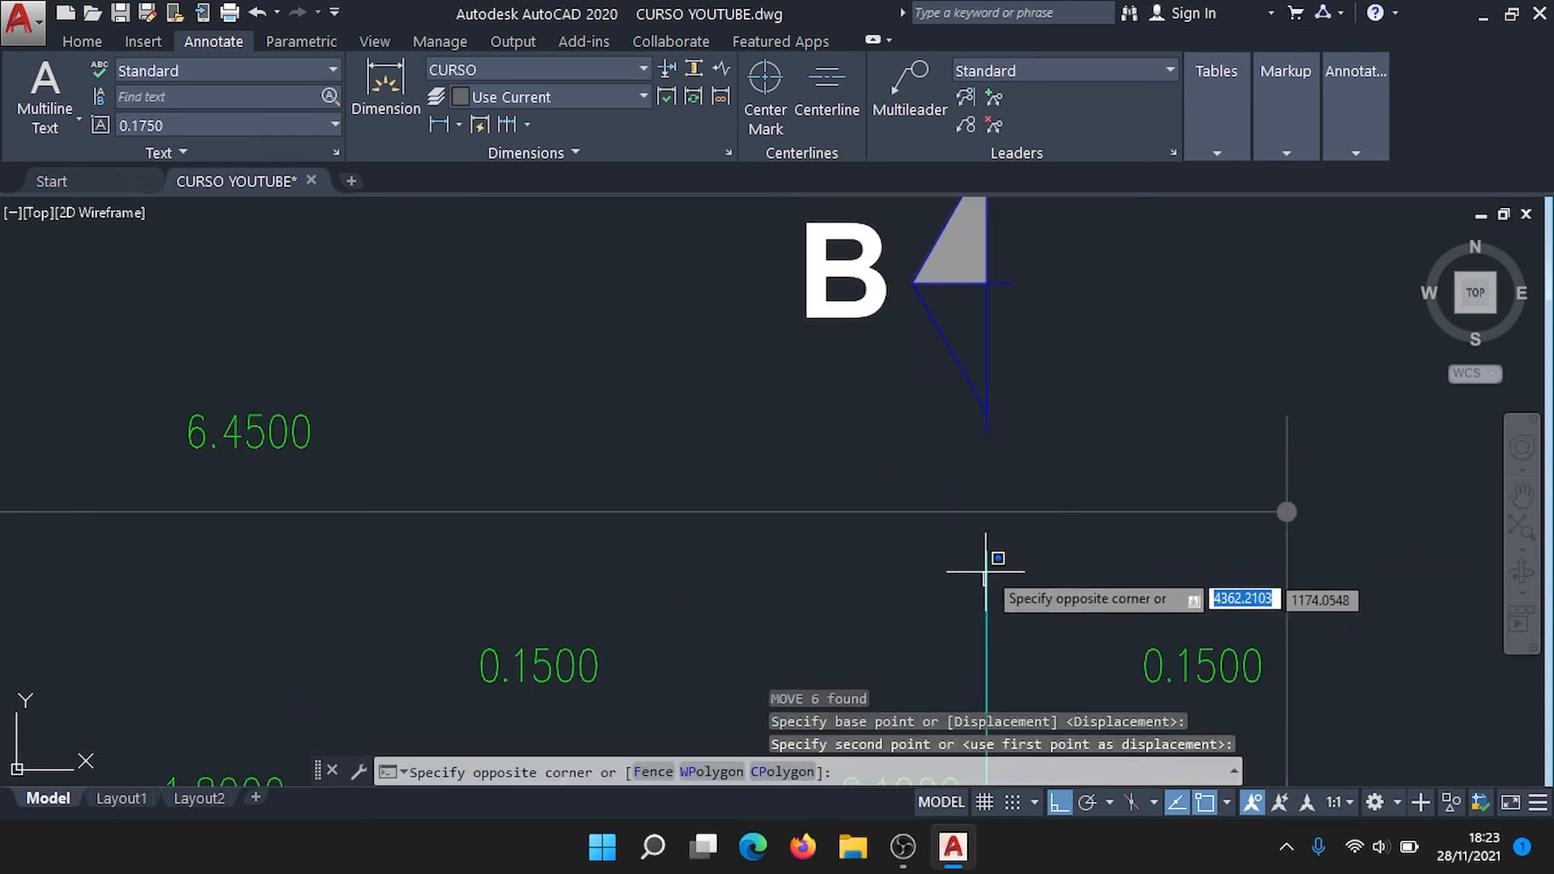
pyautogui.click(990, 551)
pyautogui.click(994, 561)
pyautogui.click(980, 548)
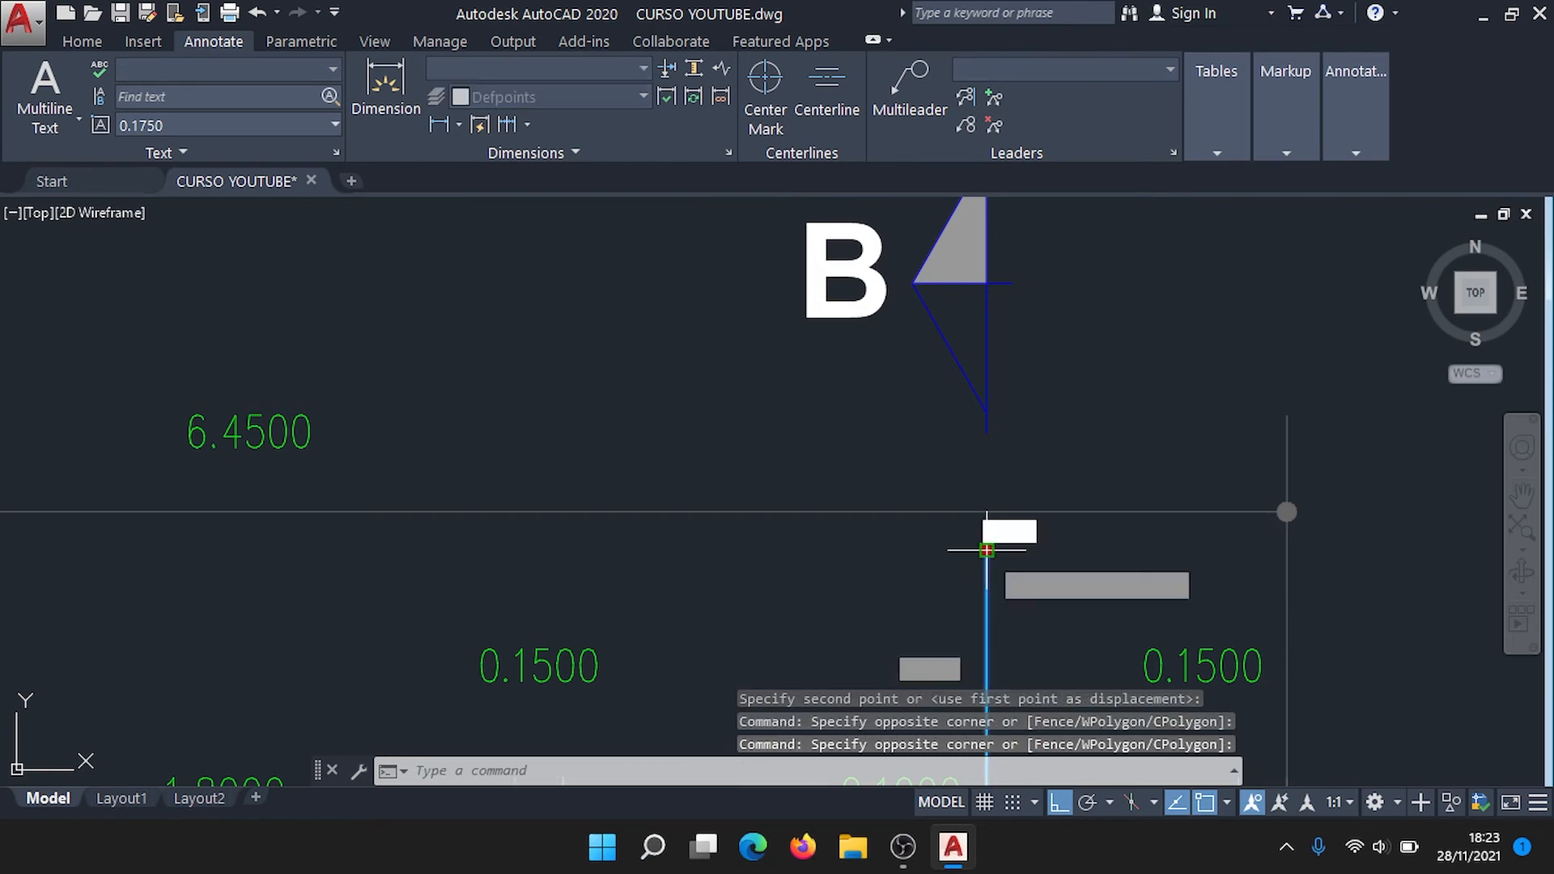
pyautogui.click(986, 550)
pyautogui.press('Escape')
# Step: Examine the outer dimension chains and the interior rooms for walls that still need a dimension
pyautogui.scroll(-5, 993, 430)
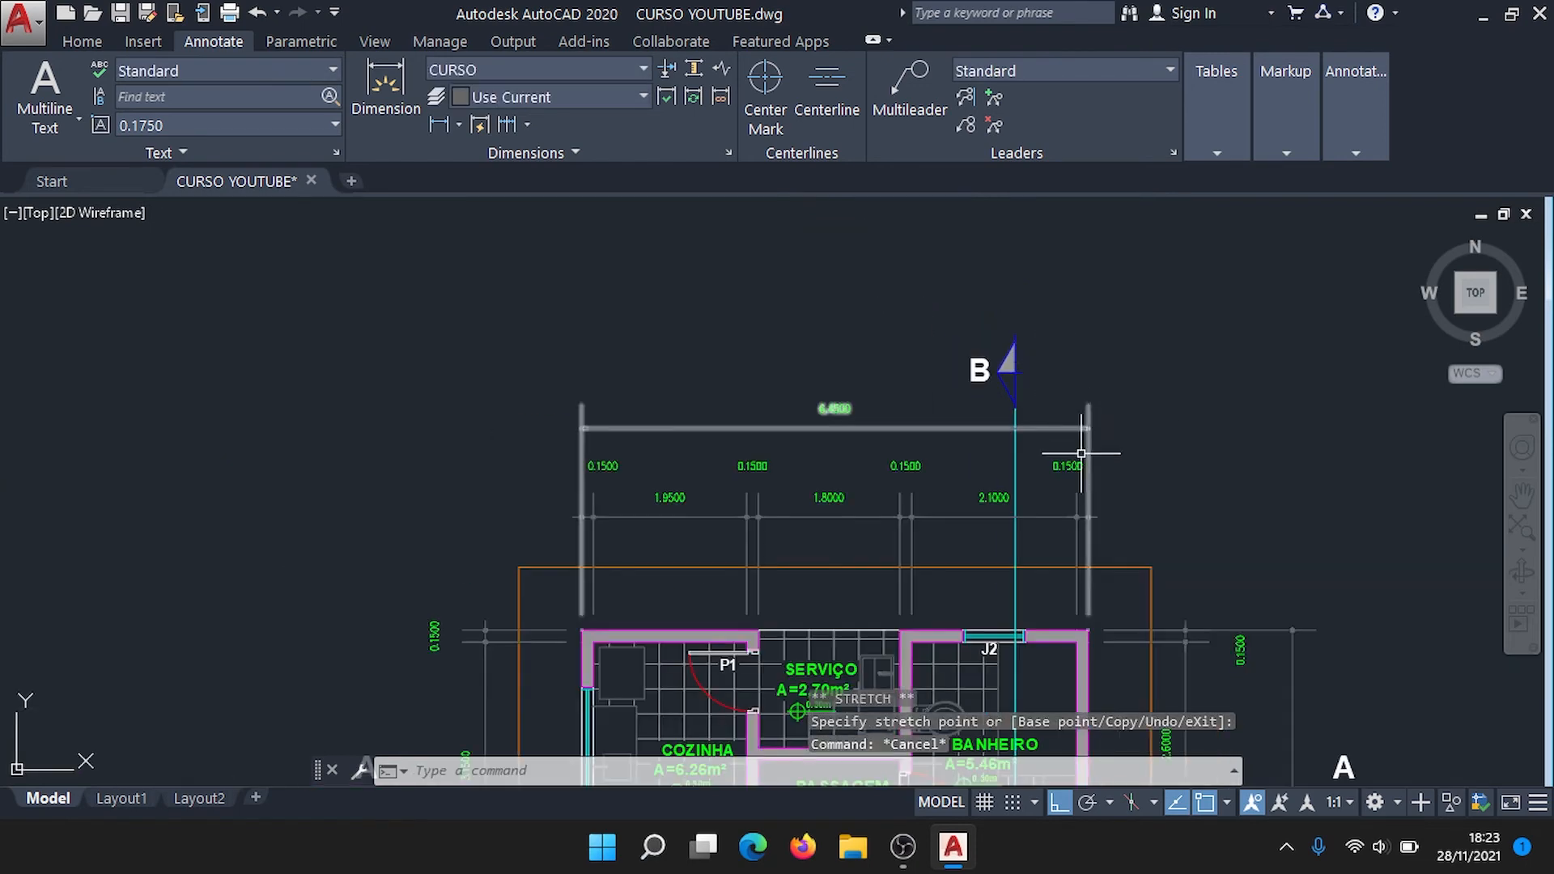
pyautogui.scroll(-3, 1079, 445)
pyautogui.moveTo(1079, 445)
pyautogui.mouseDown(button='middle')
pyautogui.moveTo(930, 256)
pyautogui.moveTo(948, 267)
pyautogui.mouseUp(button='middle')
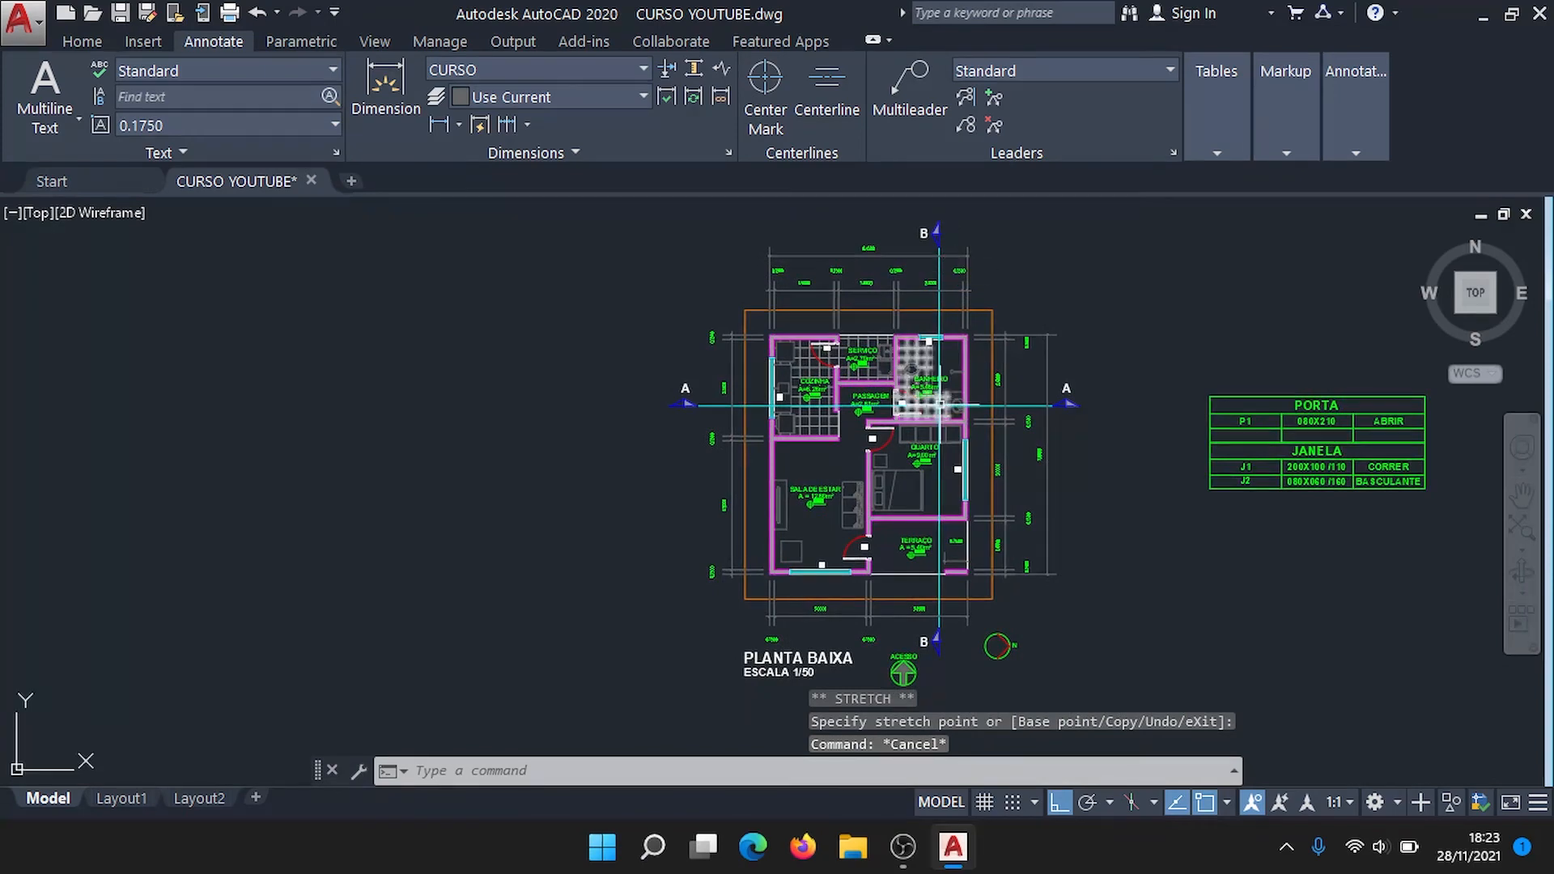
pyautogui.scroll(4, 923, 429)
pyautogui.moveTo(864, 536)
pyautogui.mouseDown(button='middle')
pyautogui.moveTo(926, 526)
pyautogui.moveTo(934, 356)
pyautogui.mouseUp(button='middle')
pyautogui.scroll(-2, 939, 365)
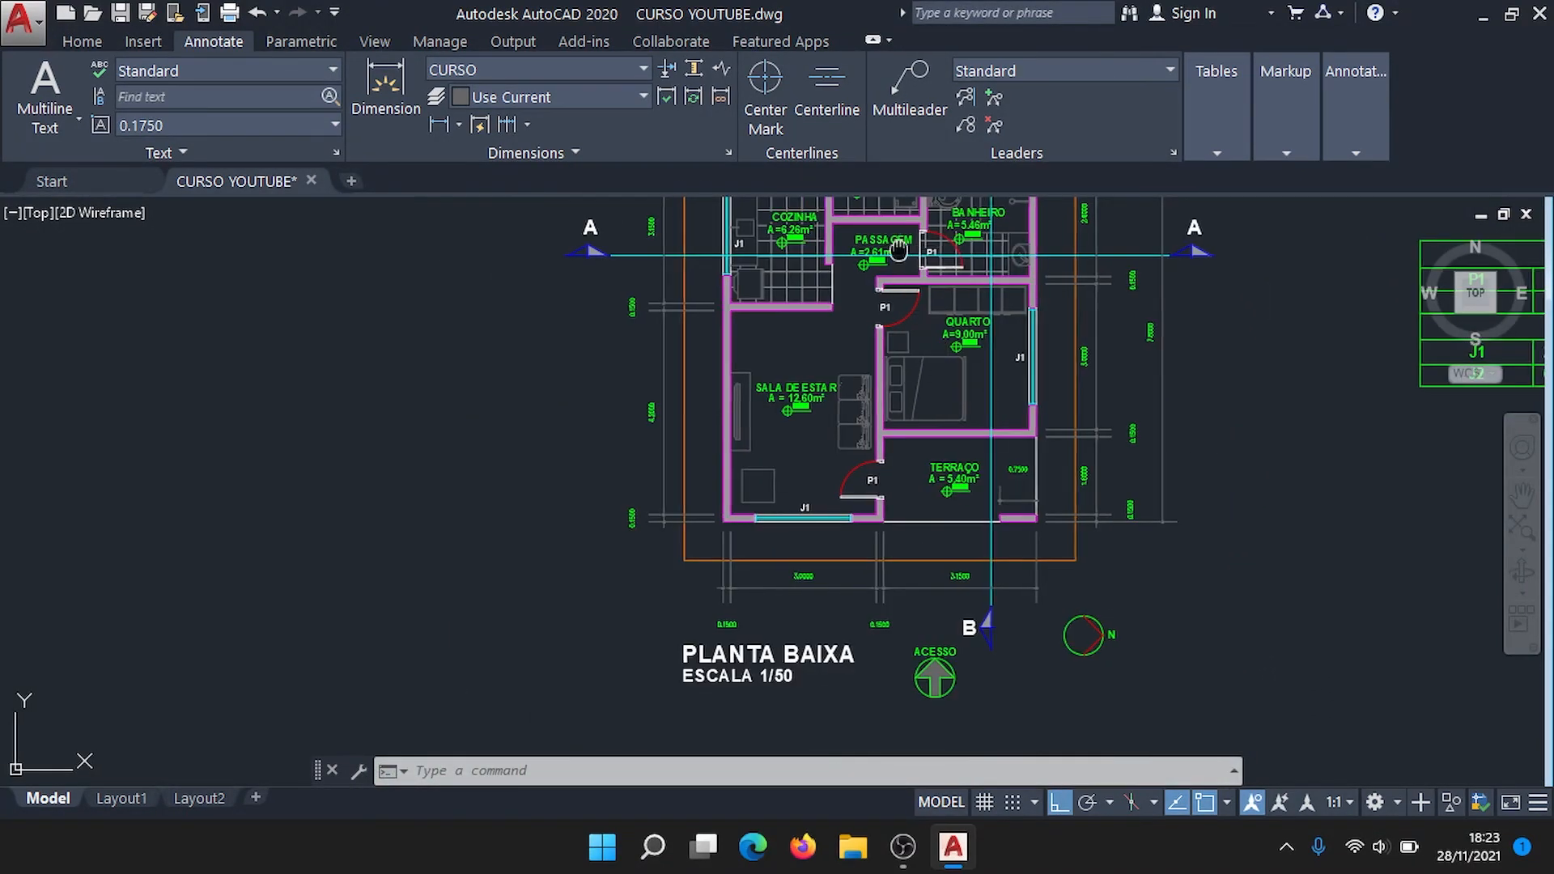
pyautogui.moveTo(900, 249); pyautogui.dragTo(897, 400, button='middle')
pyautogui.scroll(4, 897, 405)
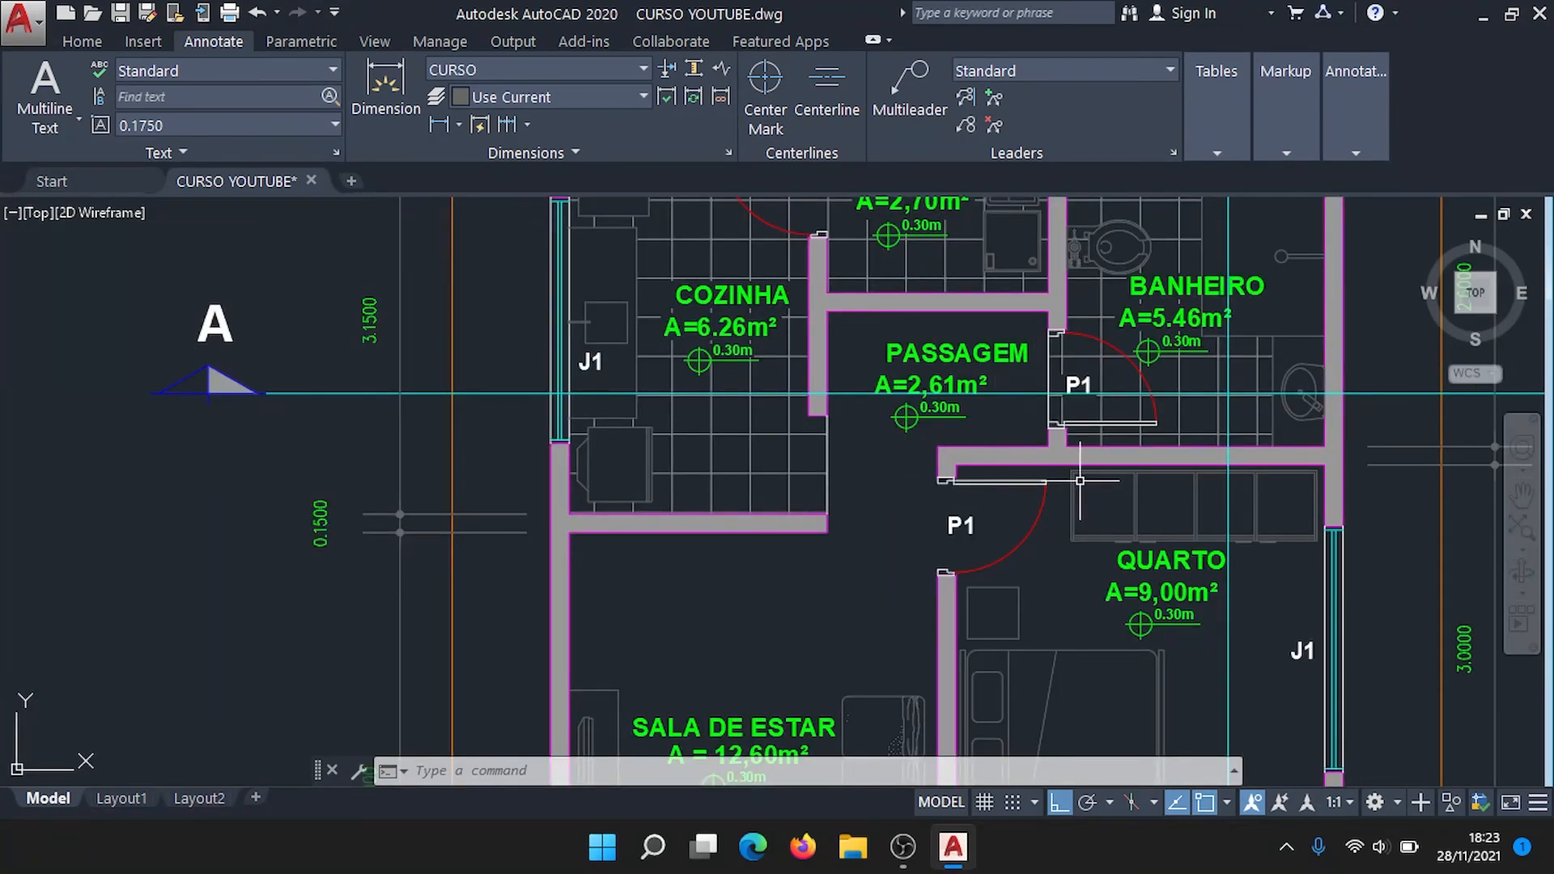
pyautogui.scroll(-2, 1029, 509)
pyautogui.moveTo(1055, 387); pyautogui.dragTo(1062, 469, button='middle')
pyautogui.scroll(2, 962, 518)
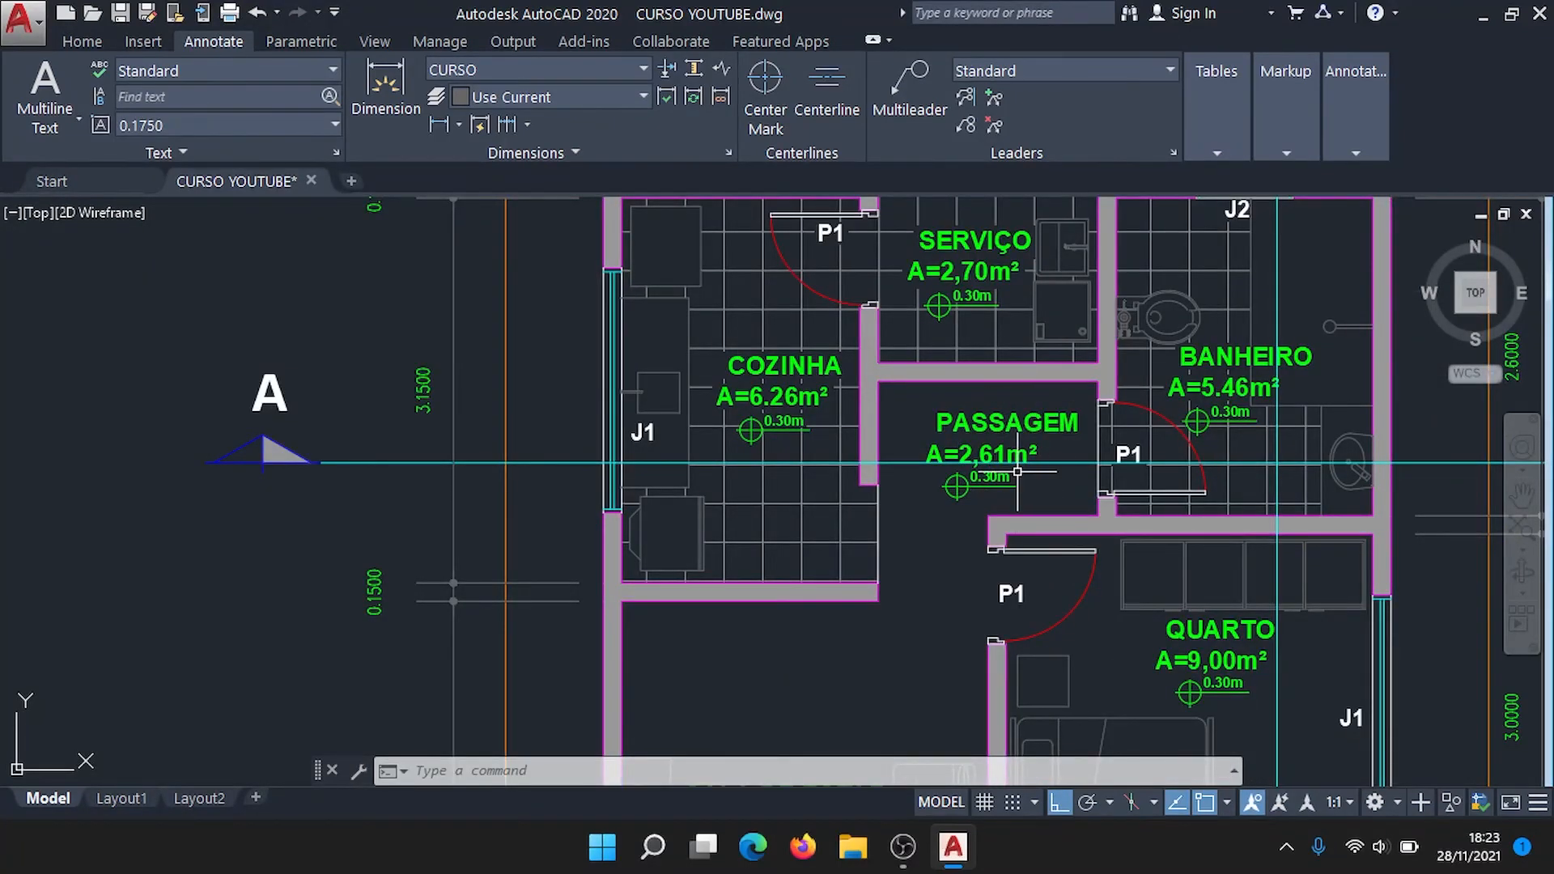
pyautogui.moveTo(946, 391); pyautogui.dragTo(998, 605, button='middle')
pyautogui.moveTo(1195, 604); pyautogui.dragTo(1048, 365, button='middle')
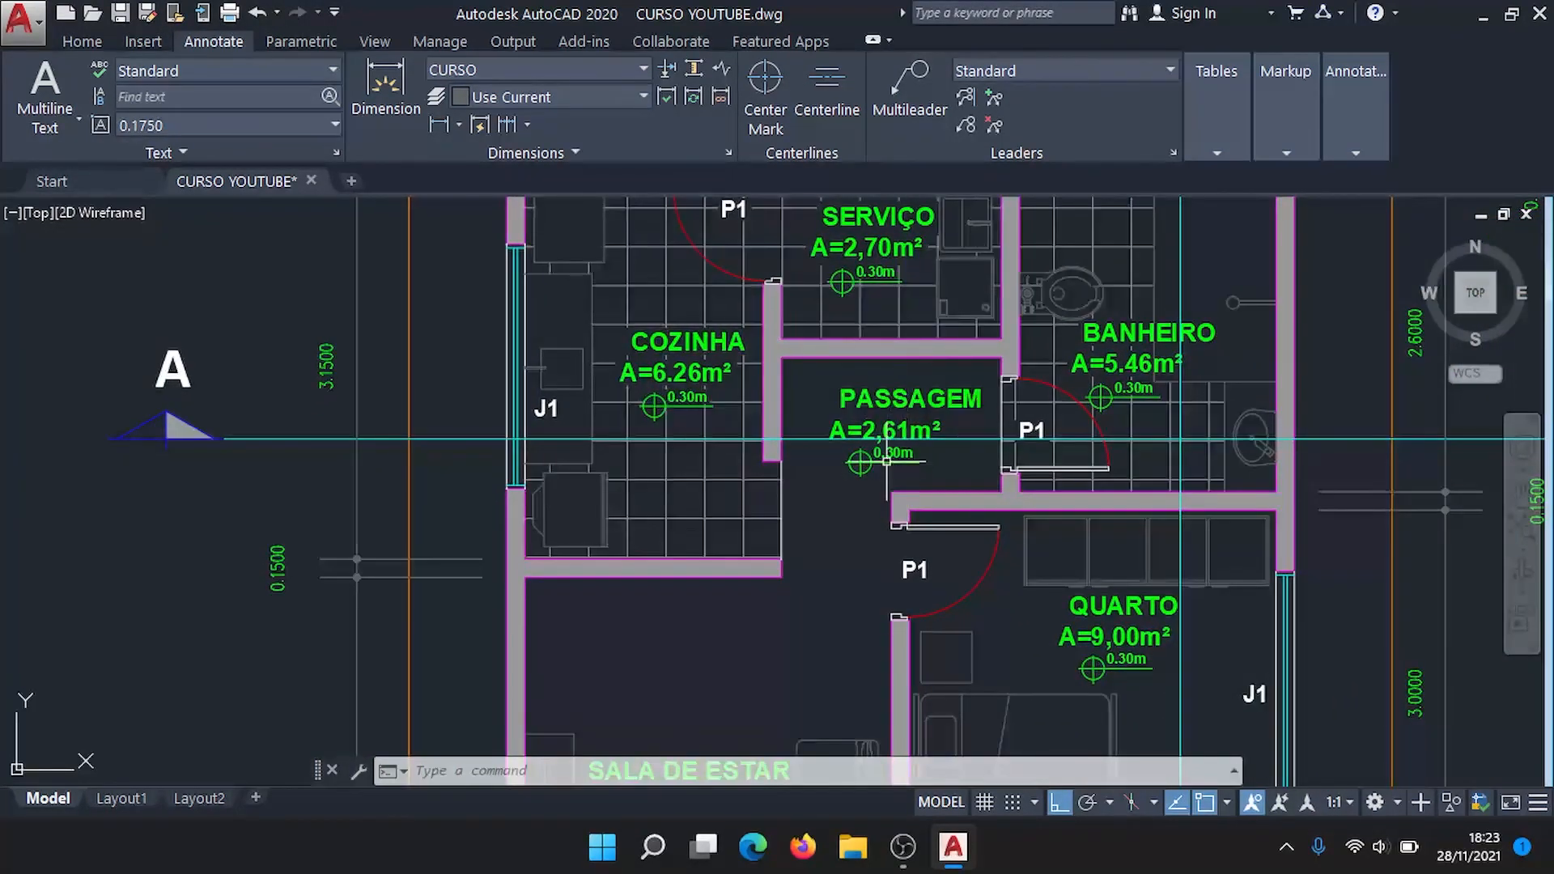
# Step: Dimension the PASSAGEM's depth from the QUARTO wall's corner to the SERVIÇO wall, placing the dimension line between the COZINHA wall and the room label
pyautogui.moveTo(839, 430); pyautogui.dragTo(868, 496, button='middle')
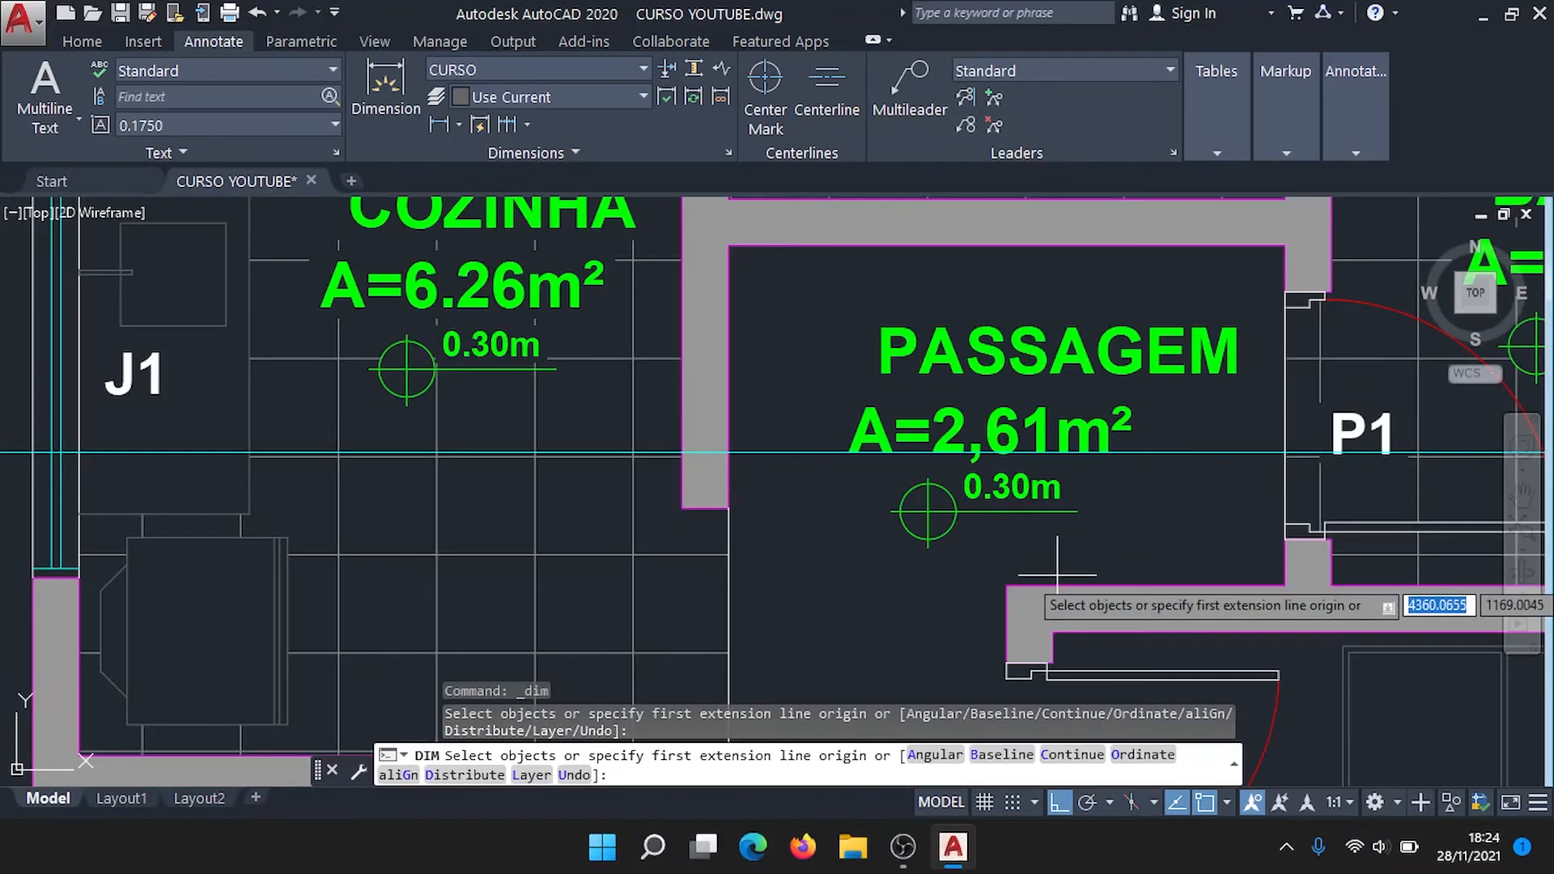
pyautogui.press('Return')
pyautogui.click(1007, 584)
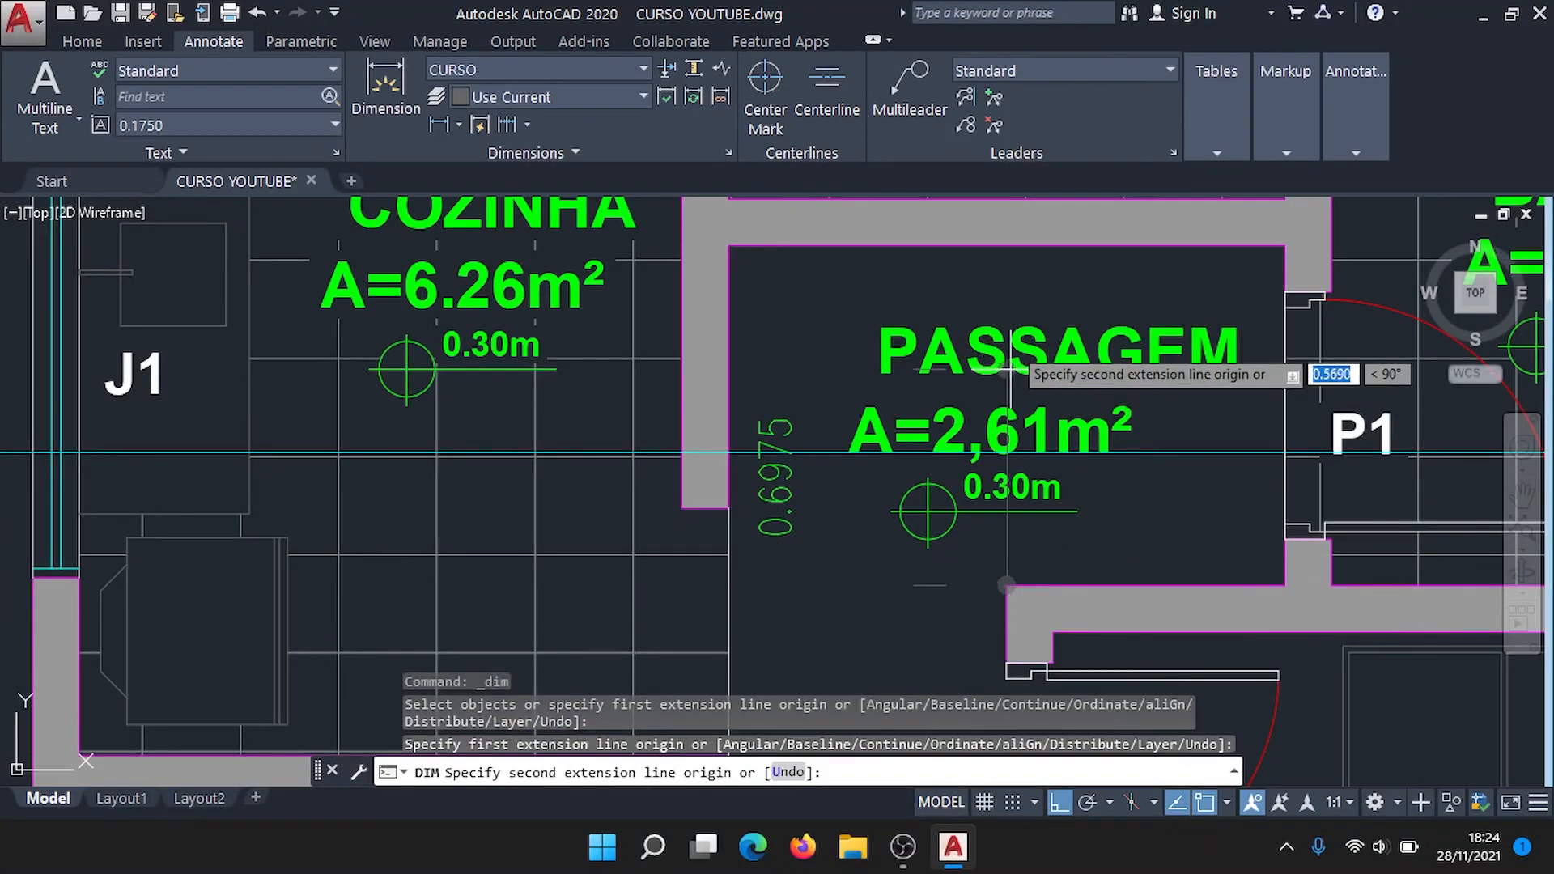
pyautogui.click(1007, 245)
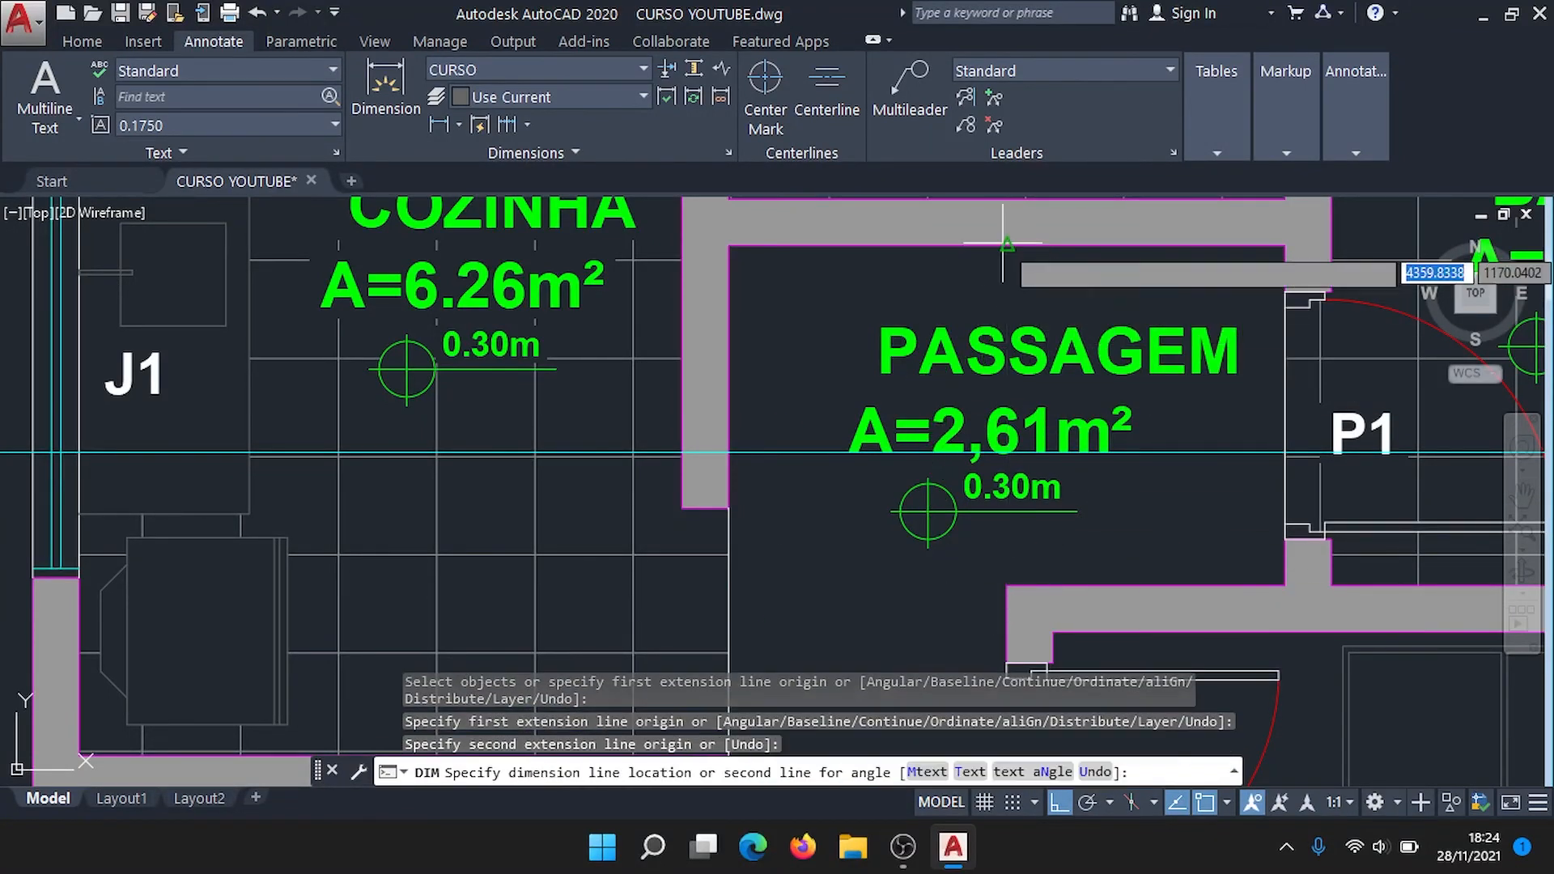
pyautogui.click(841, 267)
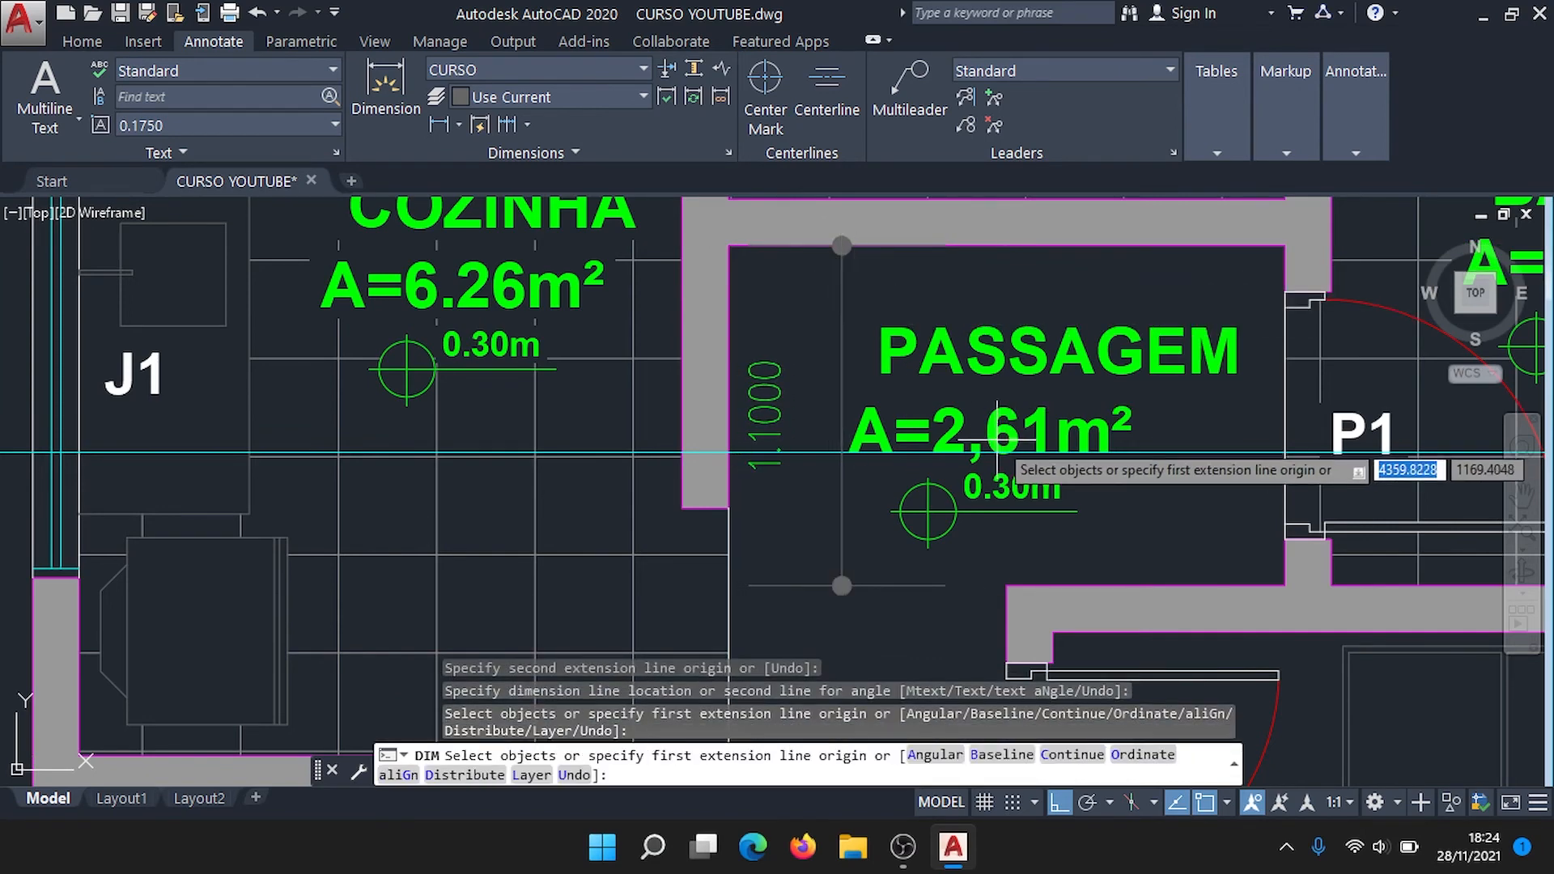
pyautogui.press('Return')
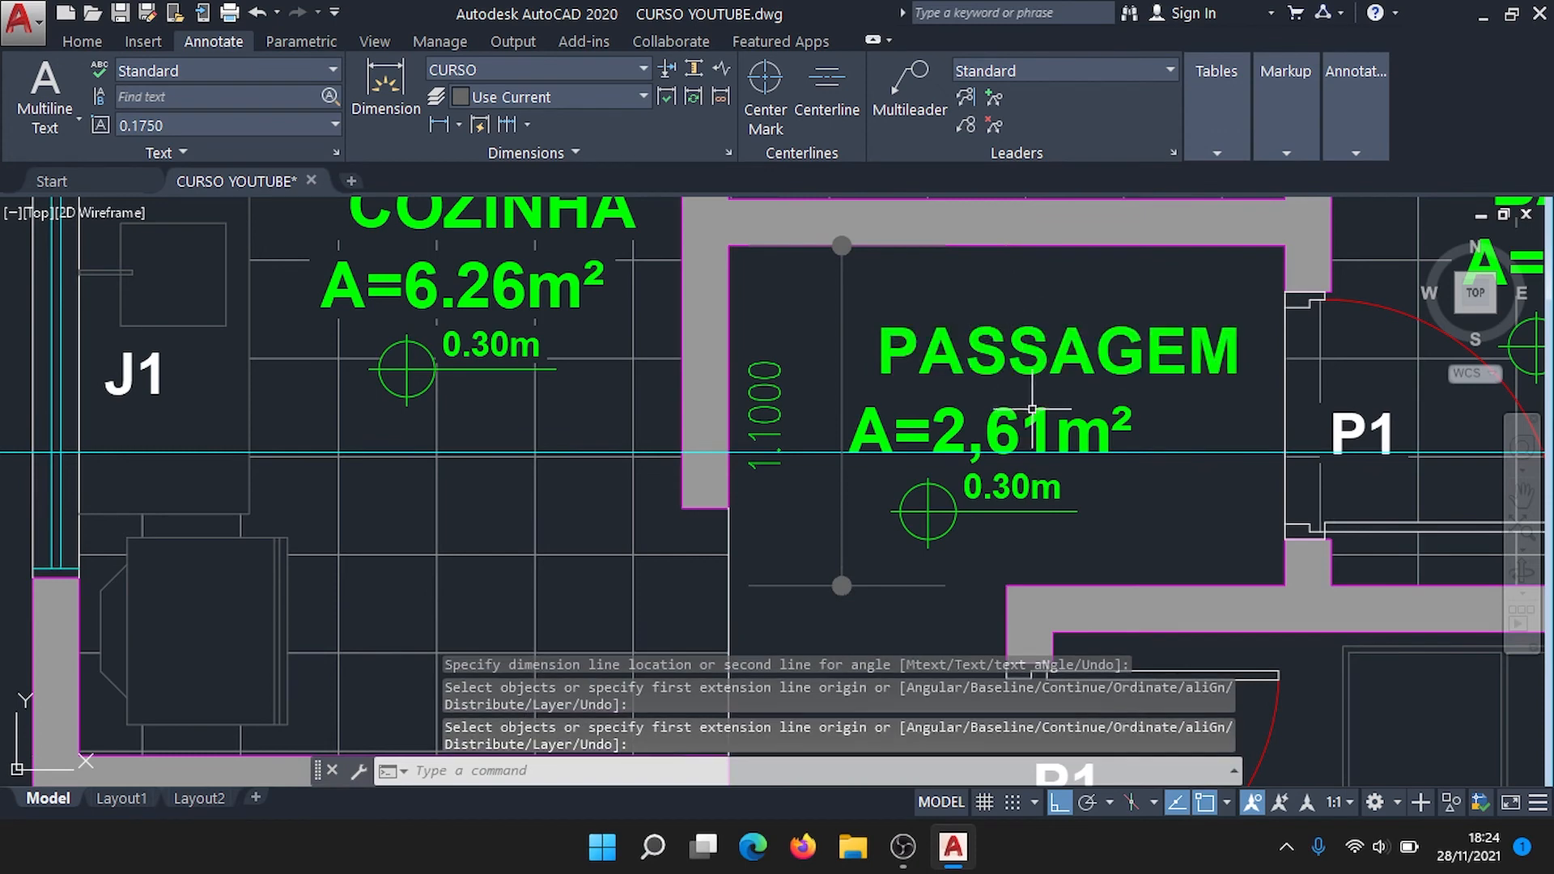
# Step: Send the PASSAGEM depth dimension to the back of the draw order, behind the wall fills
pyautogui.click(870, 316)
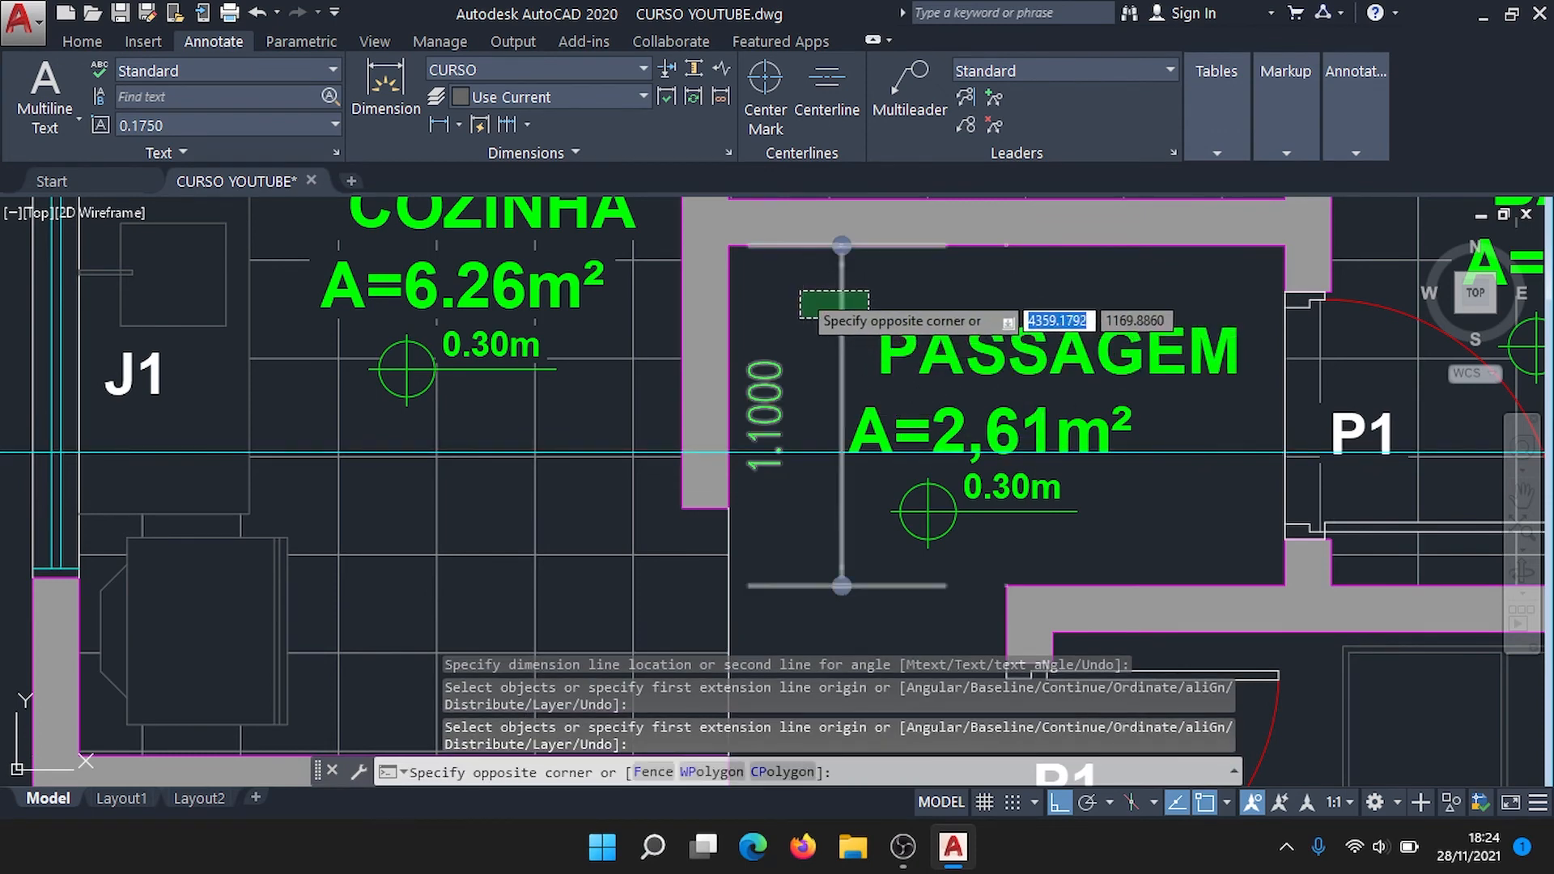
pyautogui.click(803, 291)
pyautogui.rightClick(824, 283)
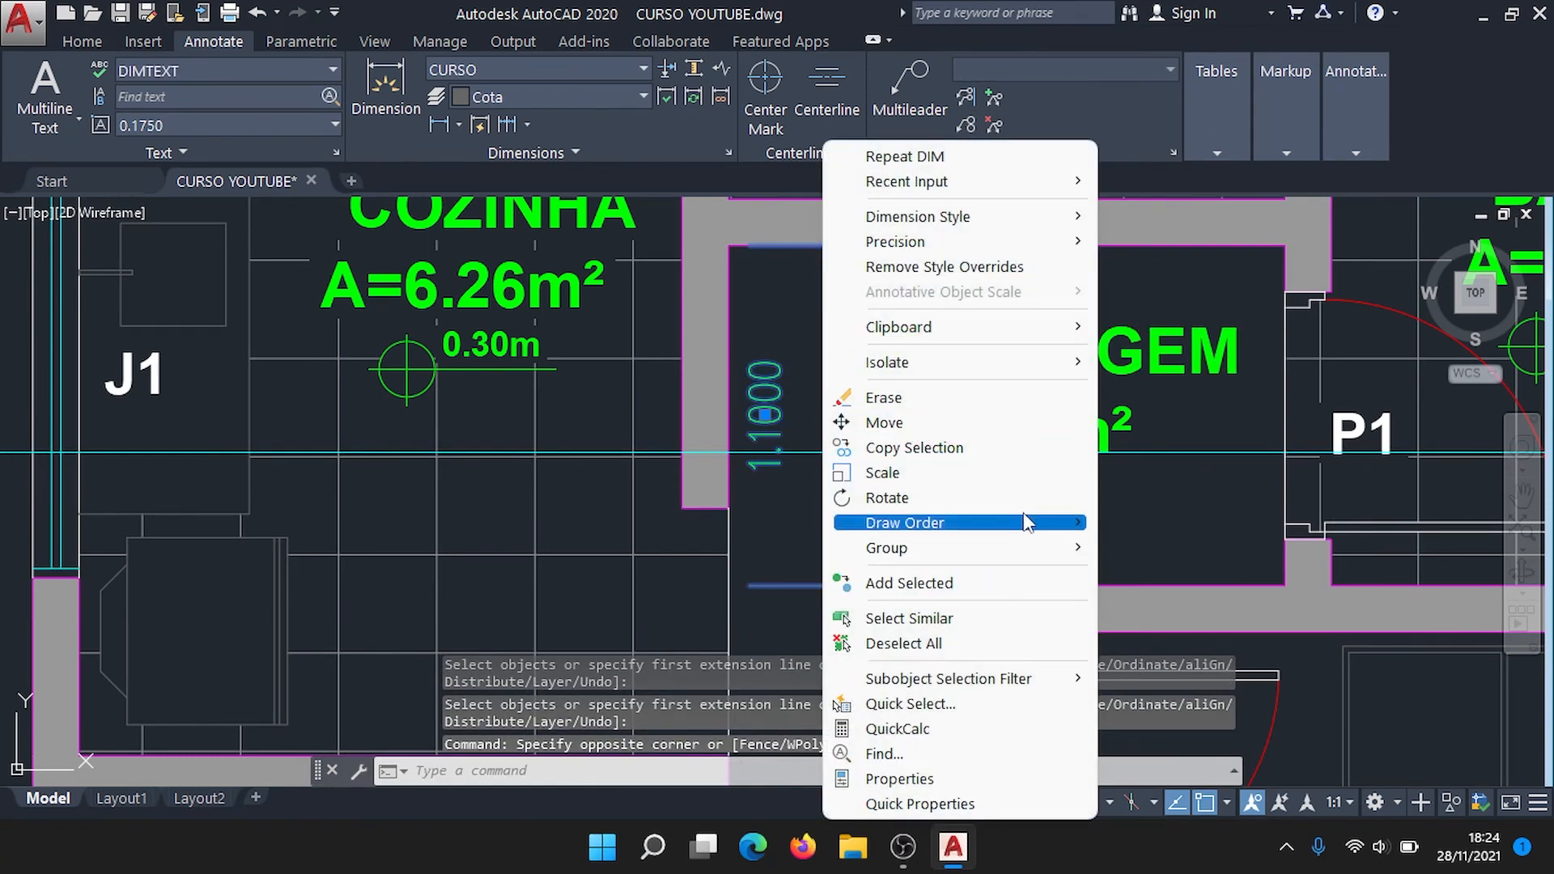
pyautogui.moveTo(1023, 523)
pyautogui.click(1184, 549)
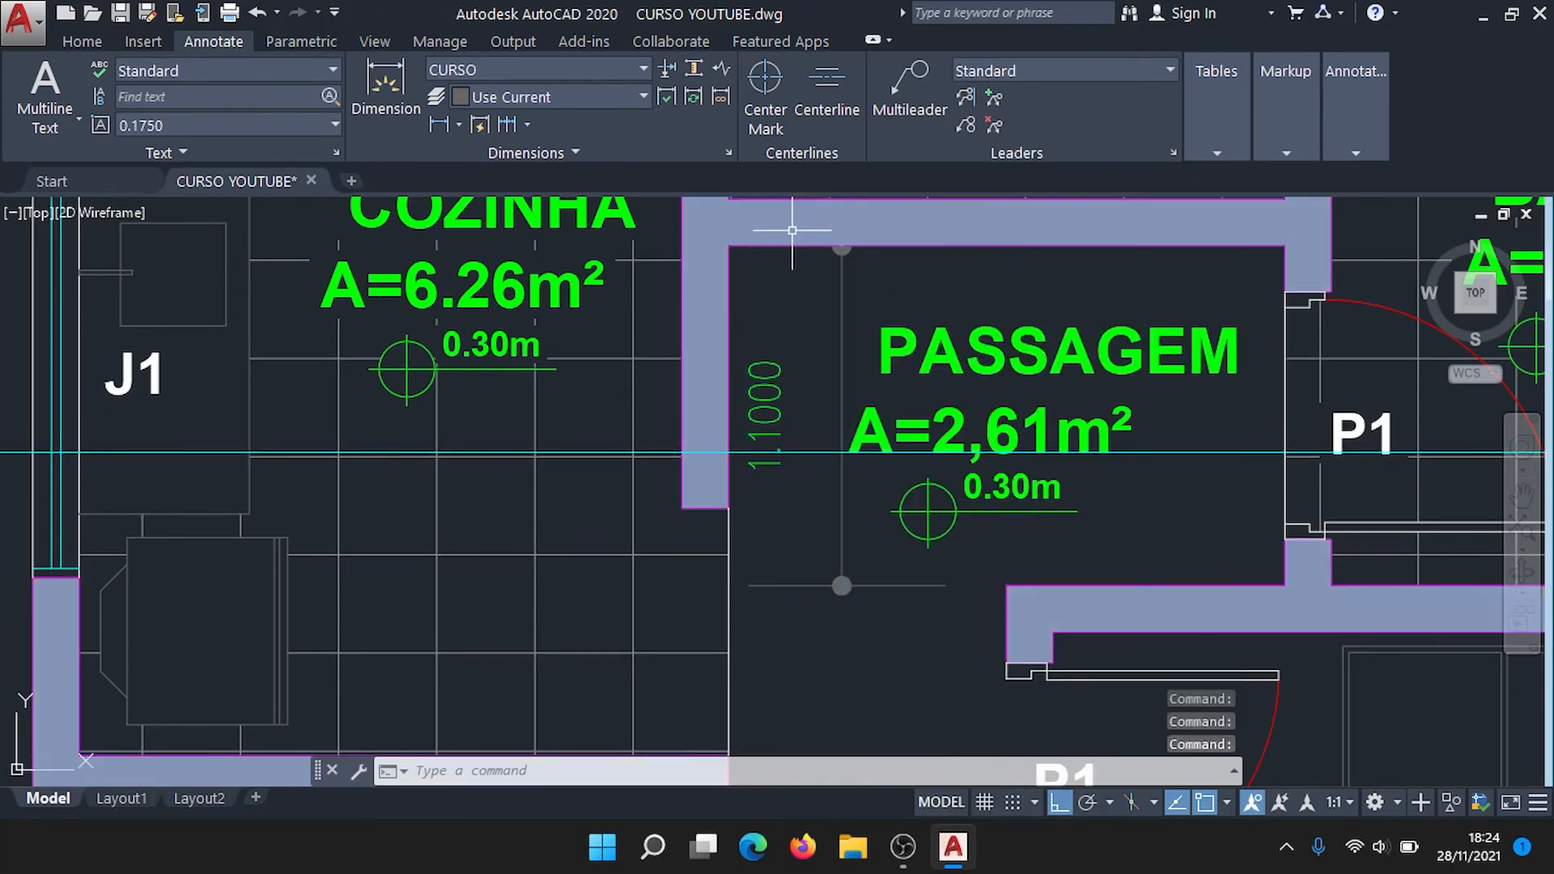
pyautogui.scroll(-2, 923, 640)
pyautogui.moveTo(929, 662)
pyautogui.mouseDown(button='middle')
pyautogui.moveTo(918, 497)
pyautogui.moveTo(933, 555)
pyautogui.mouseUp(button='middle')
pyautogui.press('Escape')
# Step: Examine the interior dimensions and the rear dimension chain, checking the number of decimals in the texts
pyautogui.scroll(-4, 934, 555)
pyautogui.moveTo(1037, 613)
pyautogui.mouseDown(button='middle')
pyautogui.moveTo(949, 567)
pyautogui.moveTo(1001, 614)
pyautogui.mouseUp(button='middle')
pyautogui.scroll(4, 884, 447)
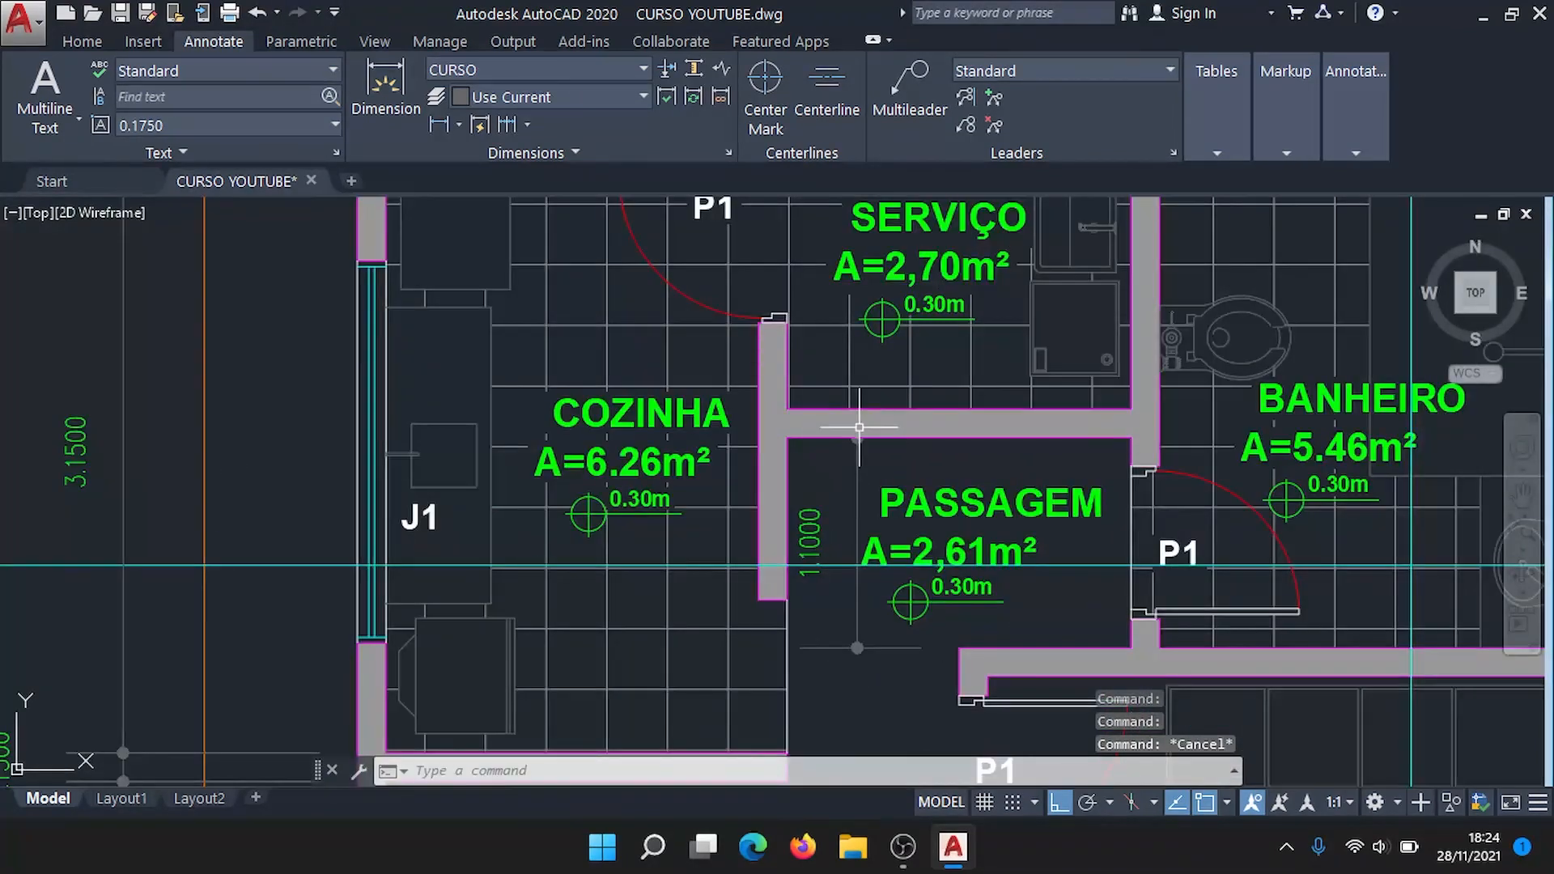
pyautogui.scroll(-2, 848, 417)
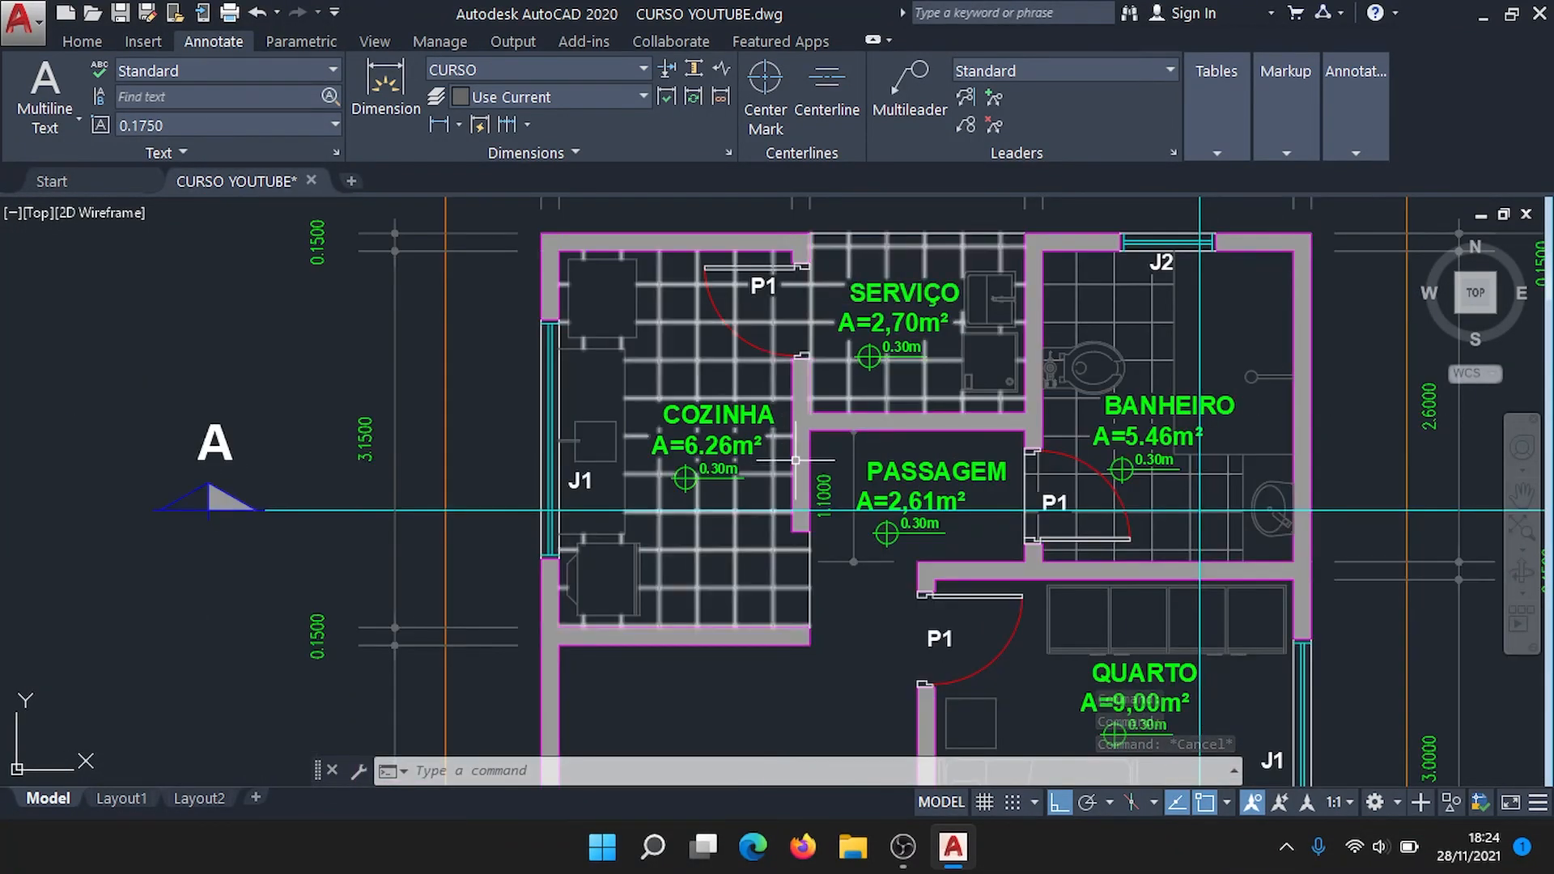
pyautogui.scroll(-2, 989, 419)
pyautogui.moveTo(1089, 579); pyautogui.dragTo(1039, 446, button='middle')
pyautogui.scroll(-2, 1039, 447)
pyautogui.moveTo(1081, 572)
pyautogui.mouseDown(button='middle')
pyautogui.moveTo(979, 366)
pyautogui.moveTo(961, 623)
pyautogui.mouseUp(button='middle')
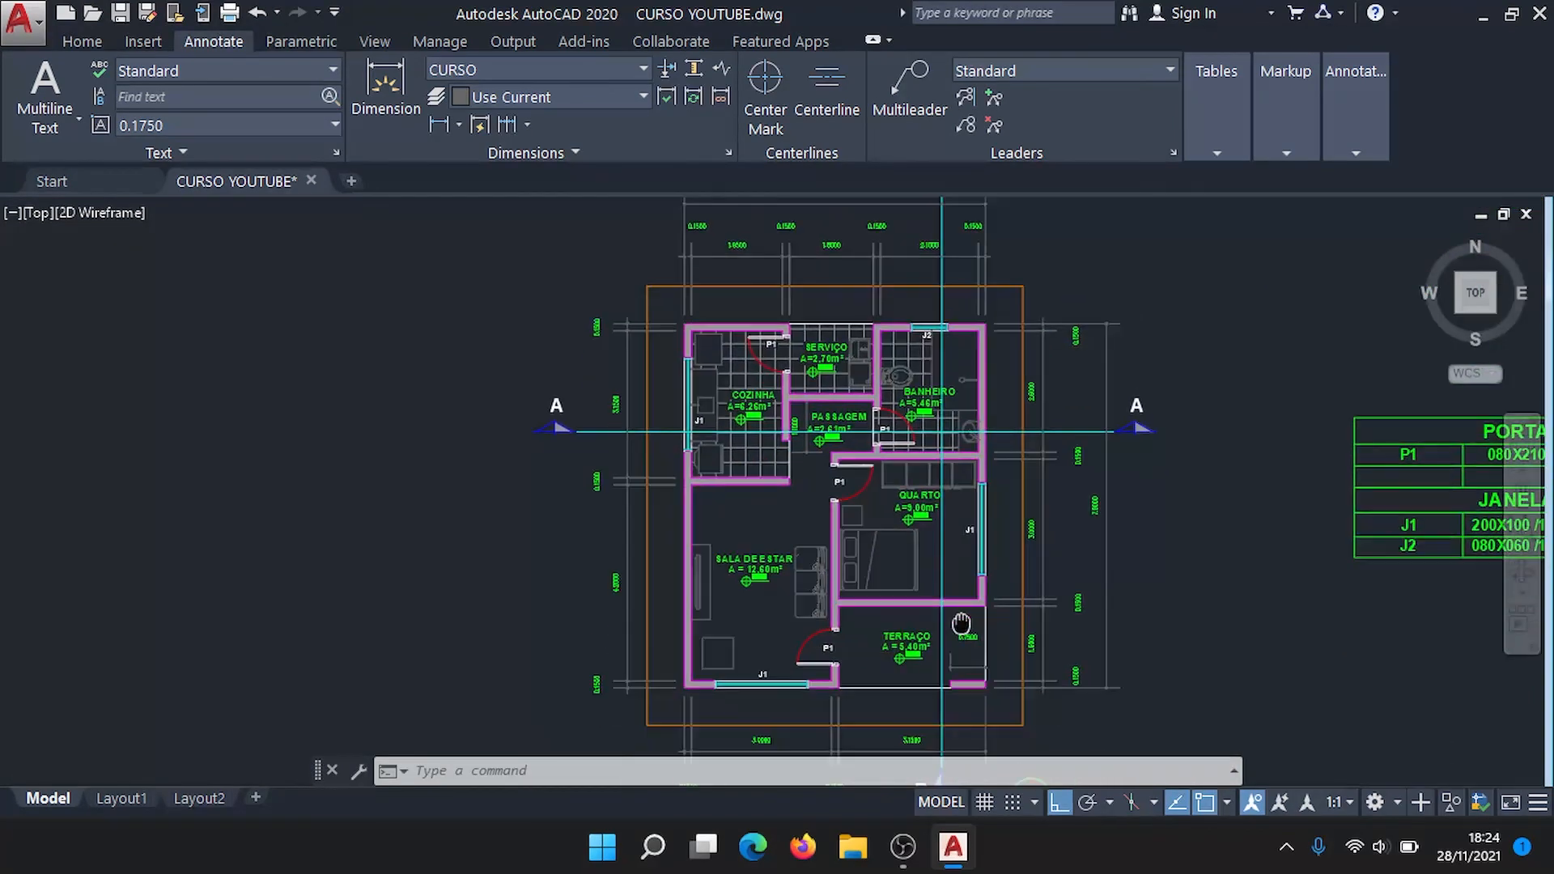
pyautogui.scroll(5, 988, 312)
pyautogui.scroll(-3, 1099, 268)
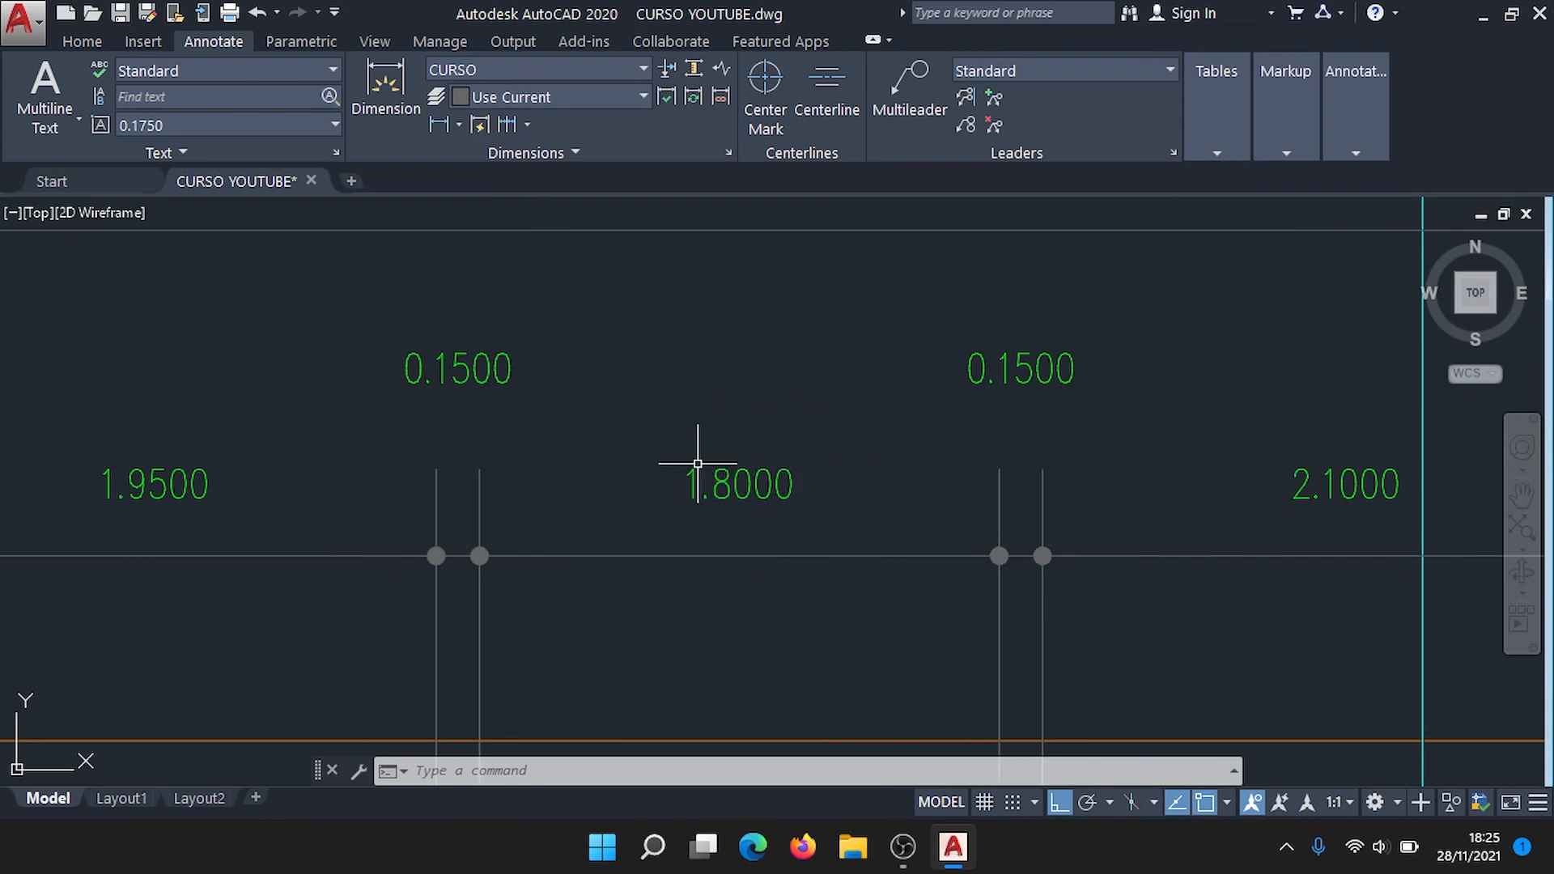
pyautogui.scroll(3, 698, 464)
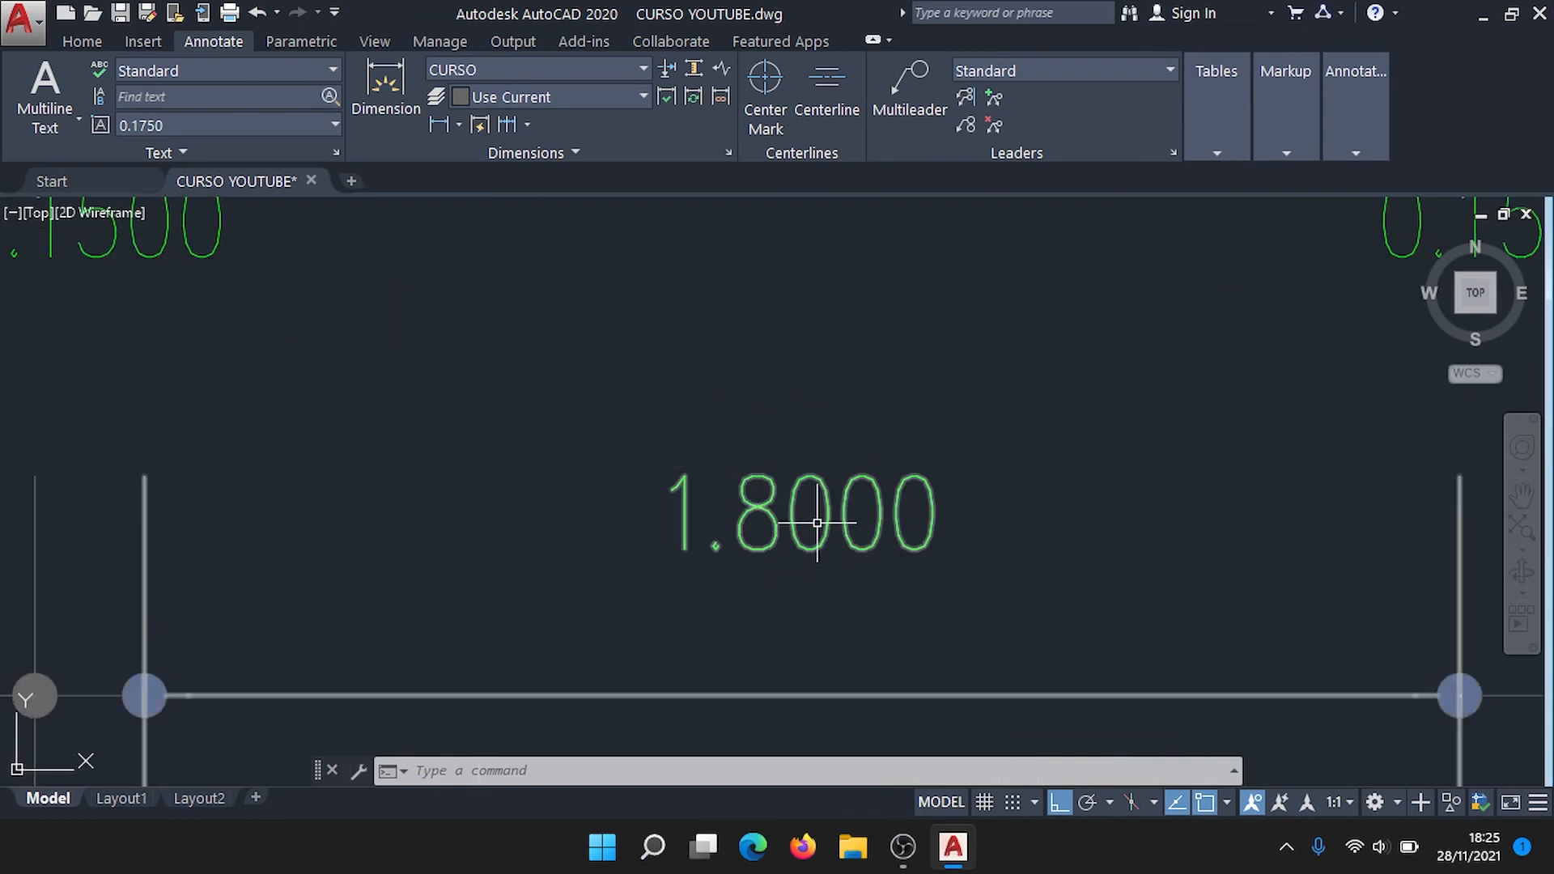
pyautogui.scroll(-3, 824, 510)
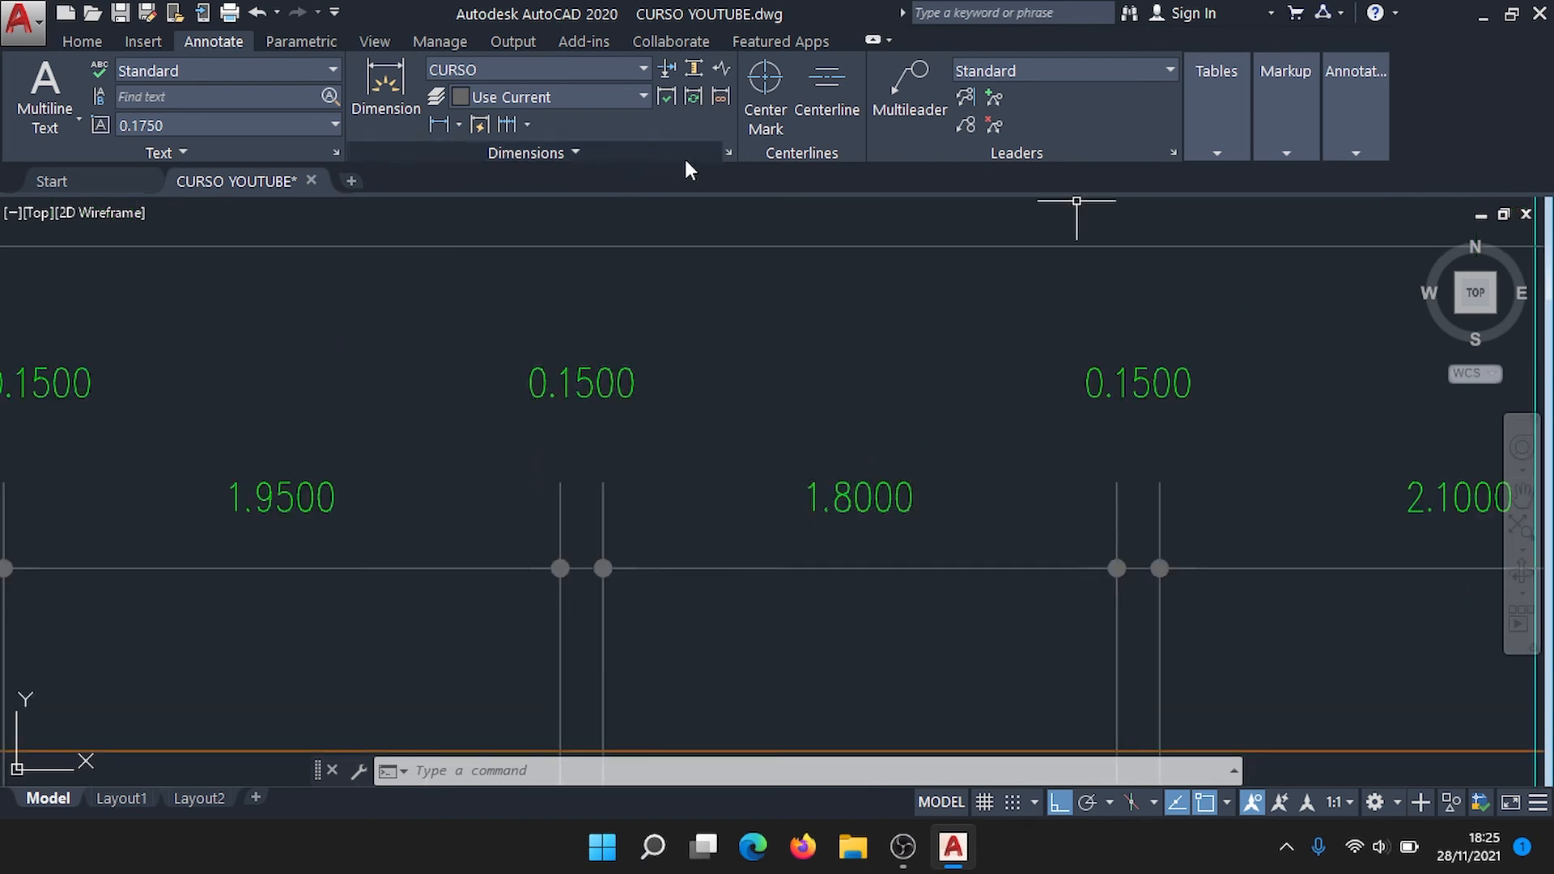
# Step: Modify the CURSO dimension style so its linear primary units use a precision of 0.00
pyautogui.click(729, 153)
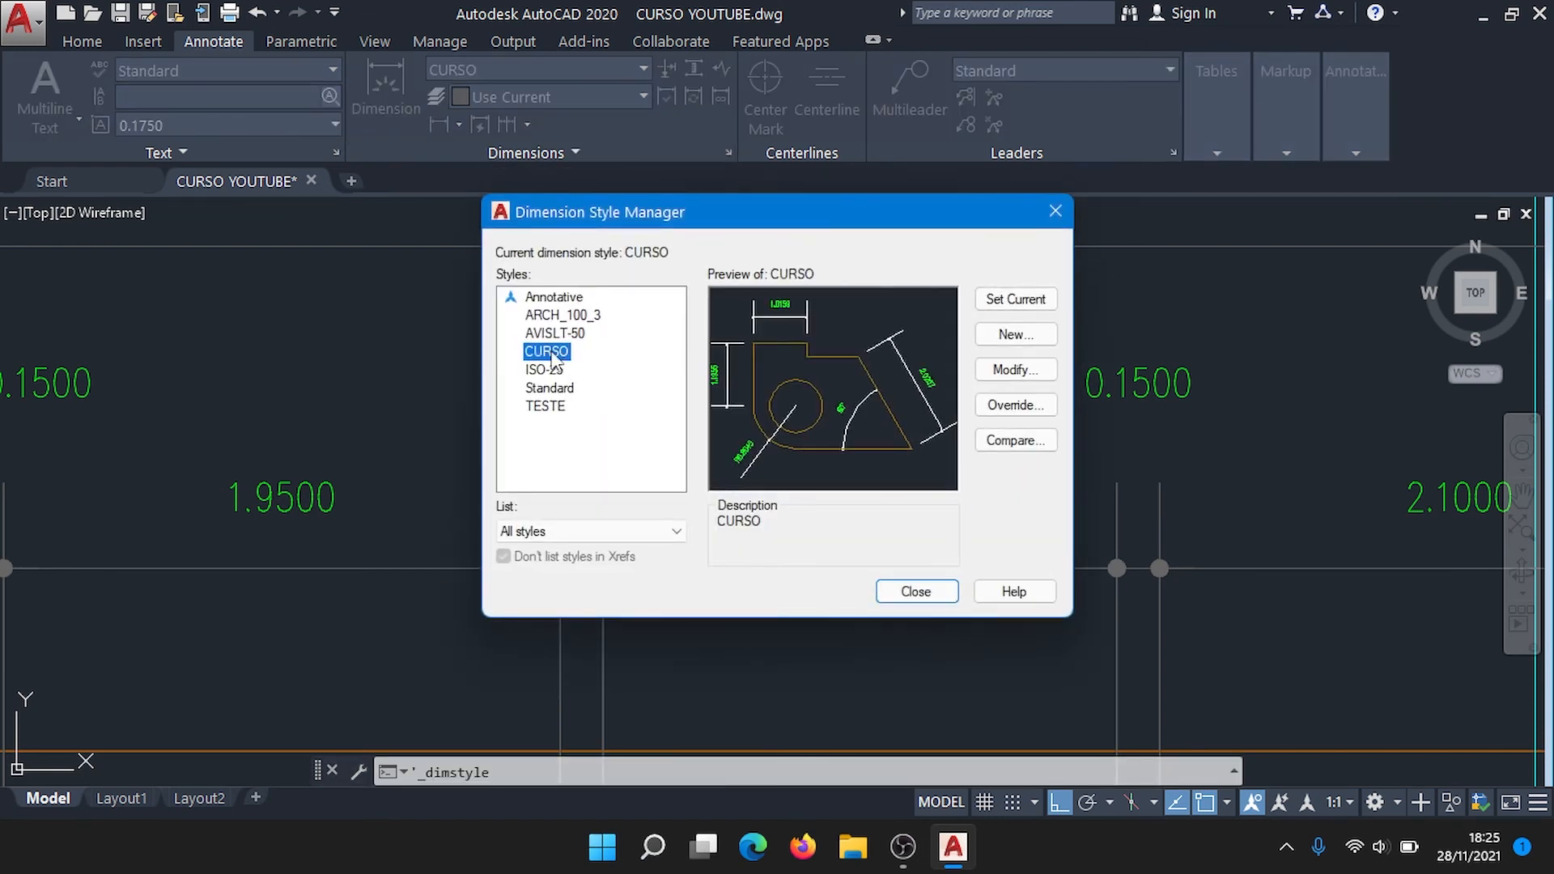
pyautogui.click(1033, 368)
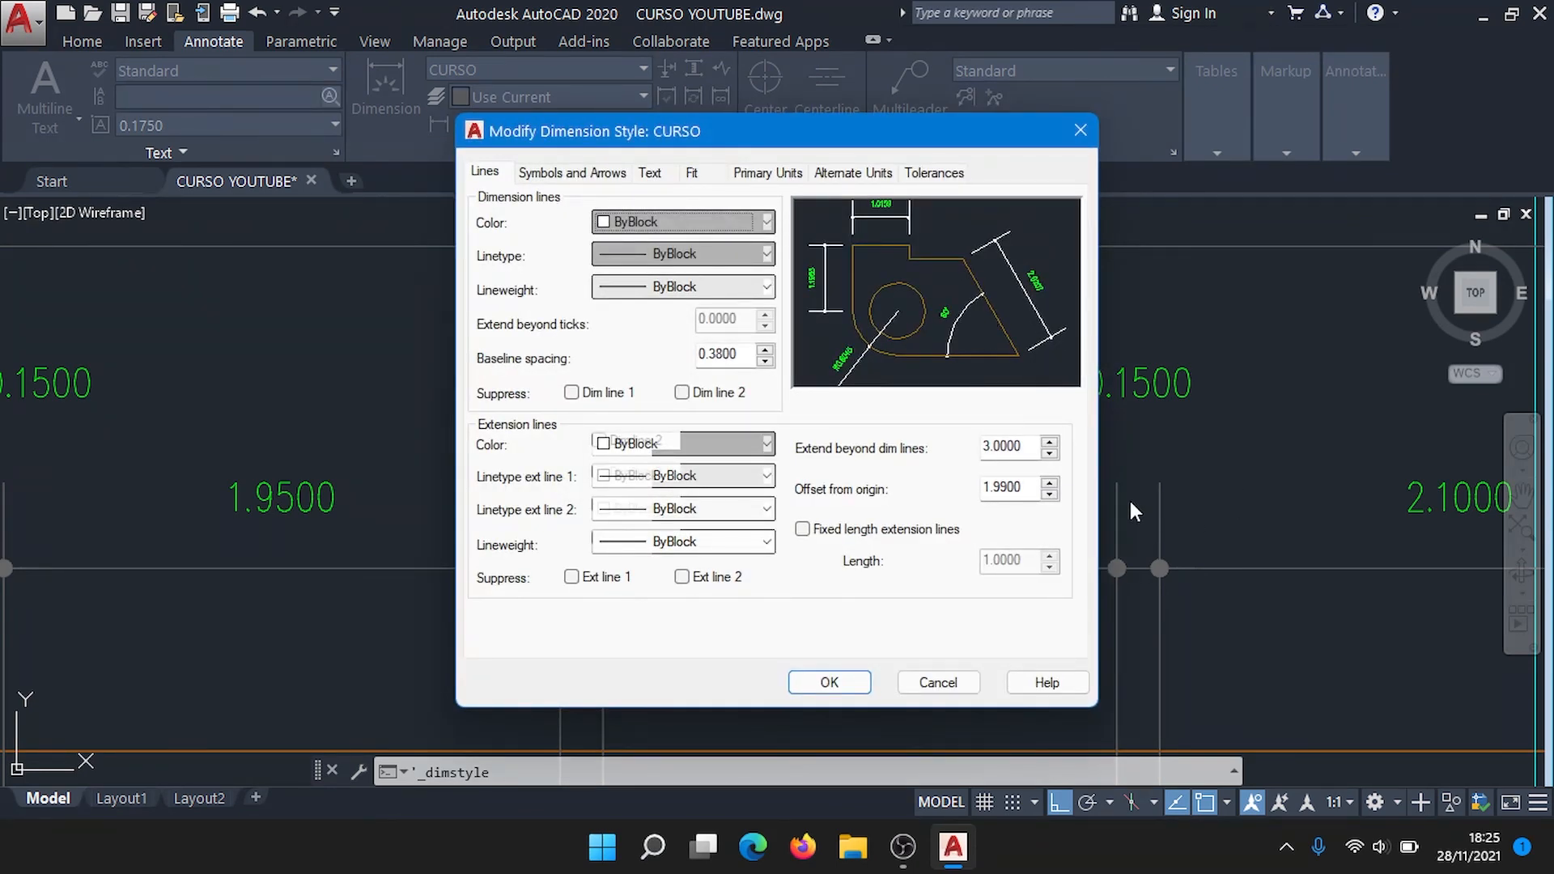
pyautogui.click(779, 173)
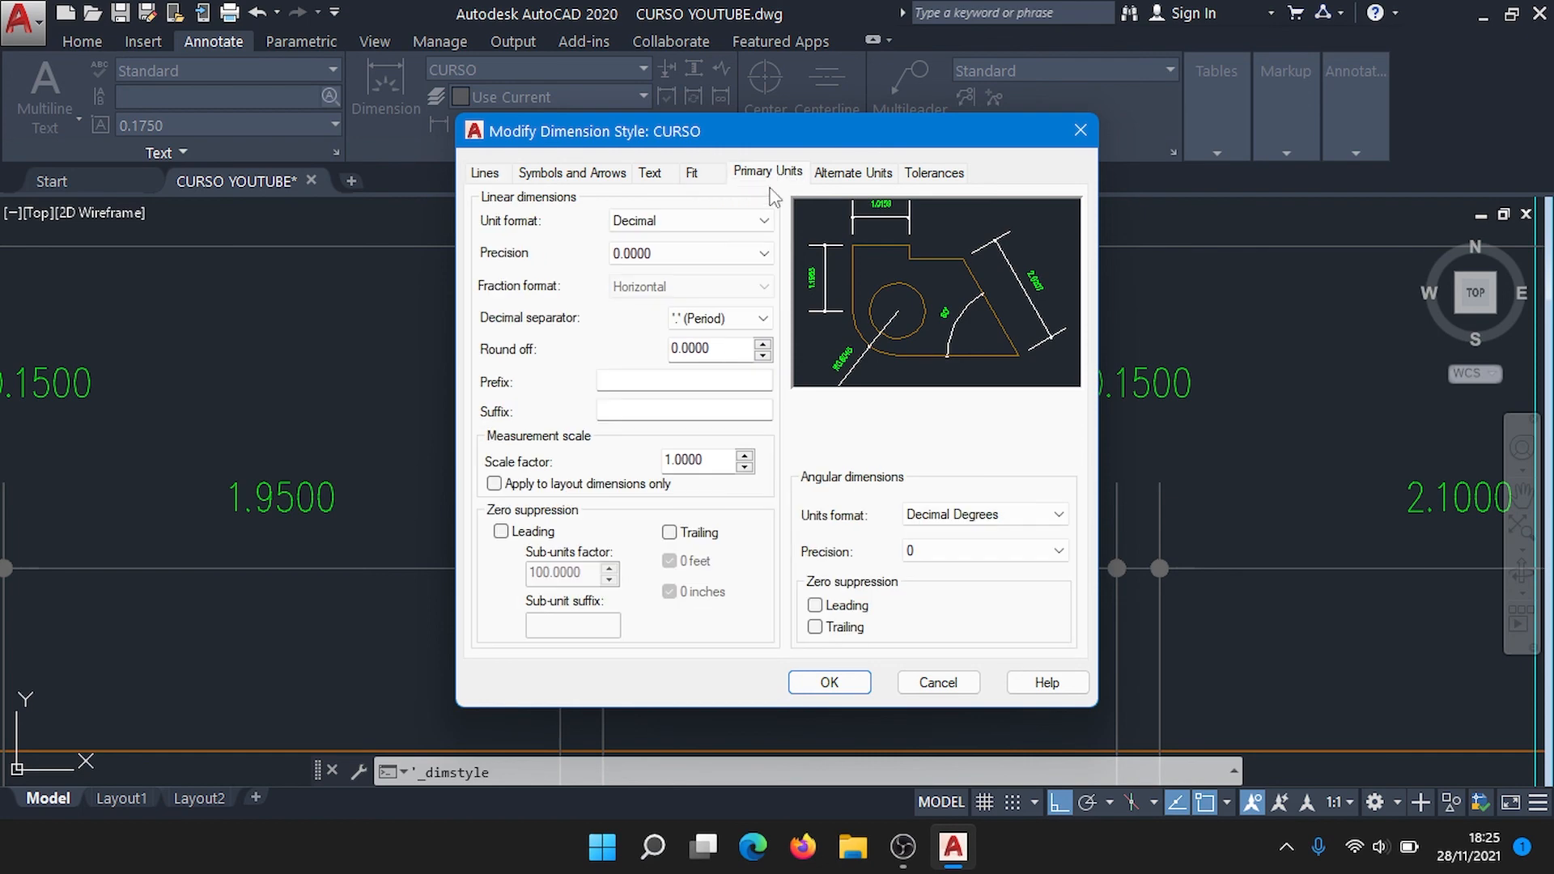
pyautogui.click(671, 258)
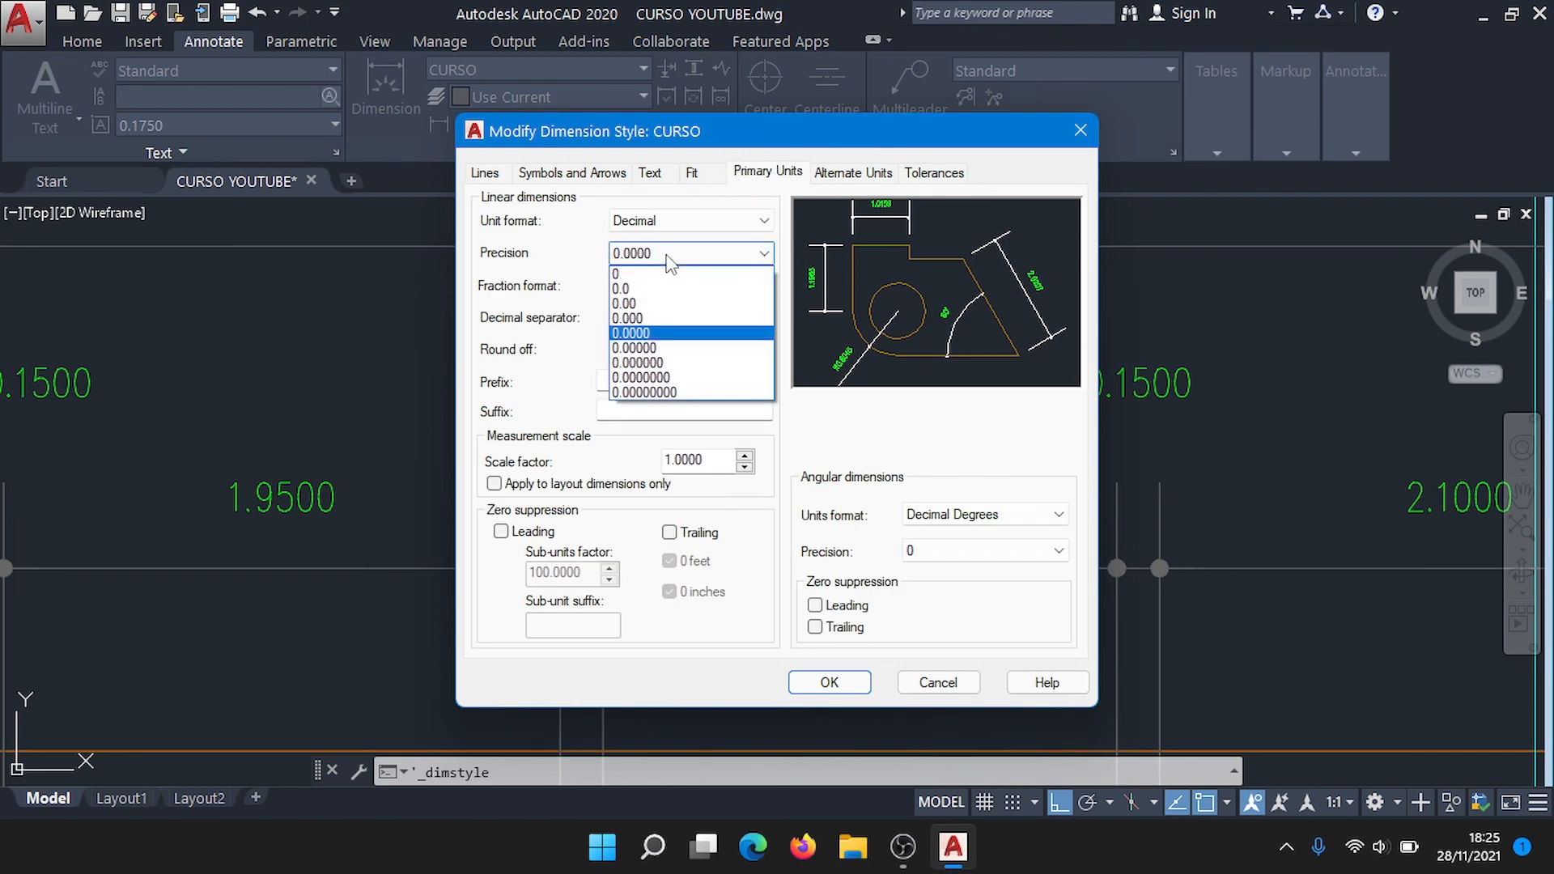
pyautogui.click(629, 304)
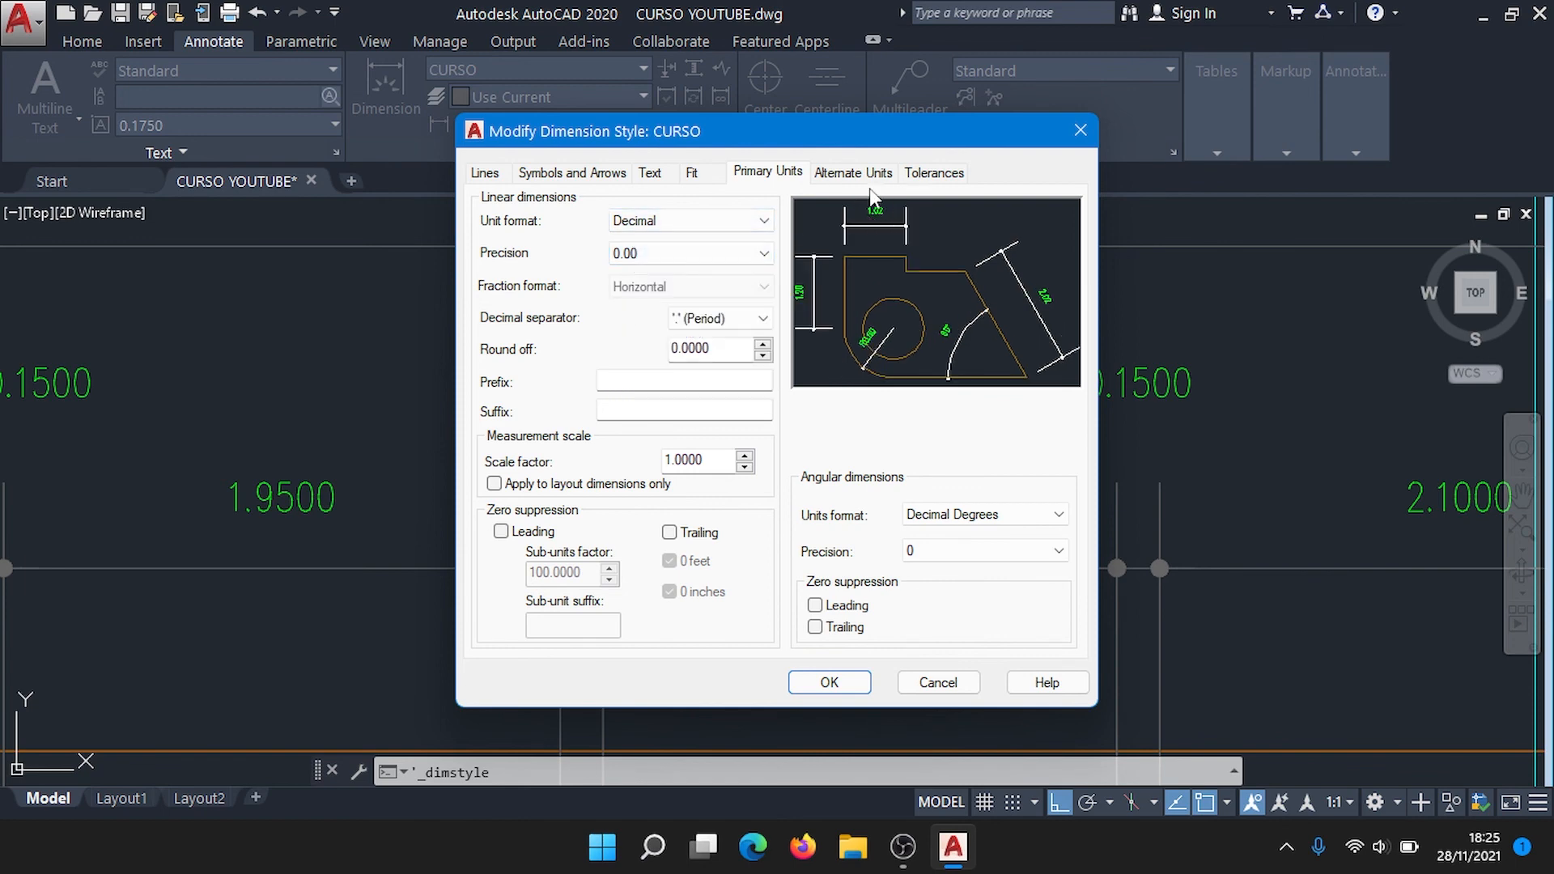
pyautogui.click(830, 683)
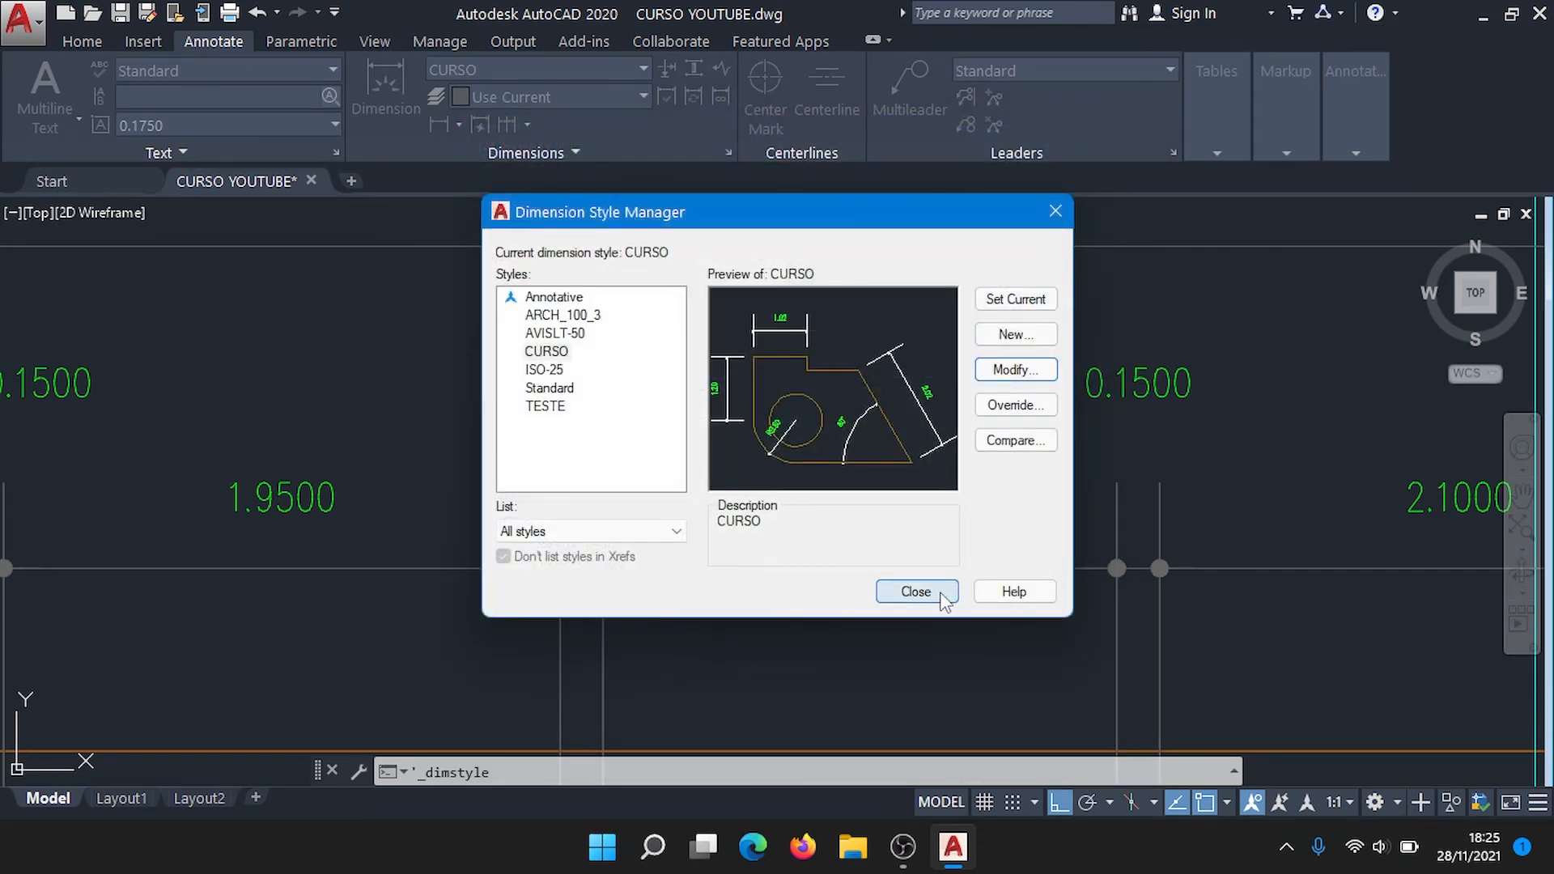
pyautogui.click(915, 592)
# Step: Examine the dimension texts on all sides of the floor plan and inside the rooms for the two-decimal format
pyautogui.scroll(-3, 937, 590)
pyautogui.scroll(3, 885, 410)
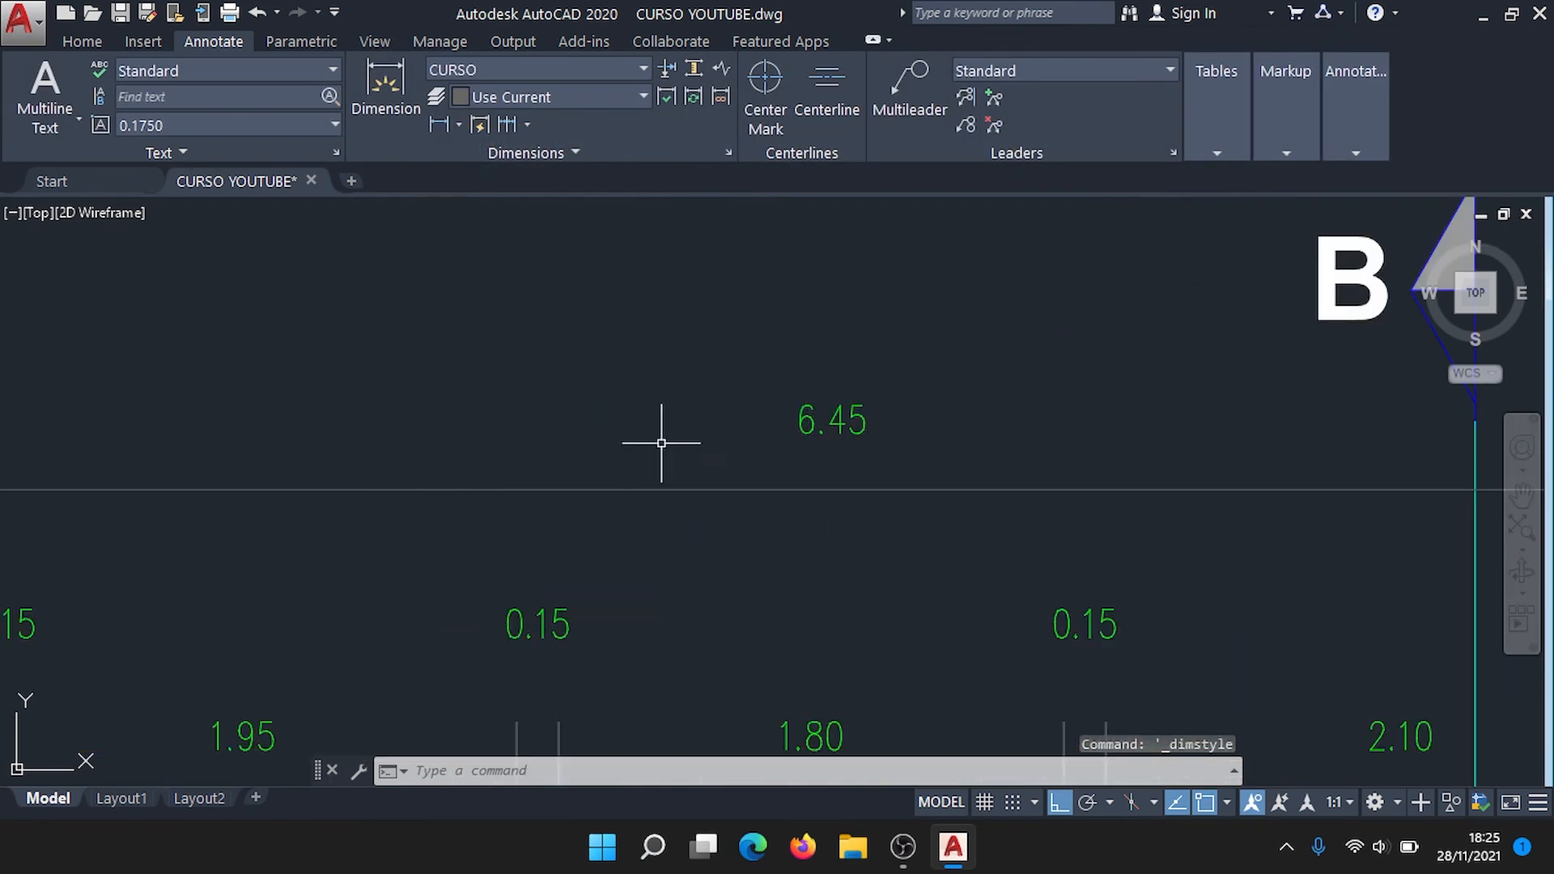
pyautogui.scroll(-6, 815, 427)
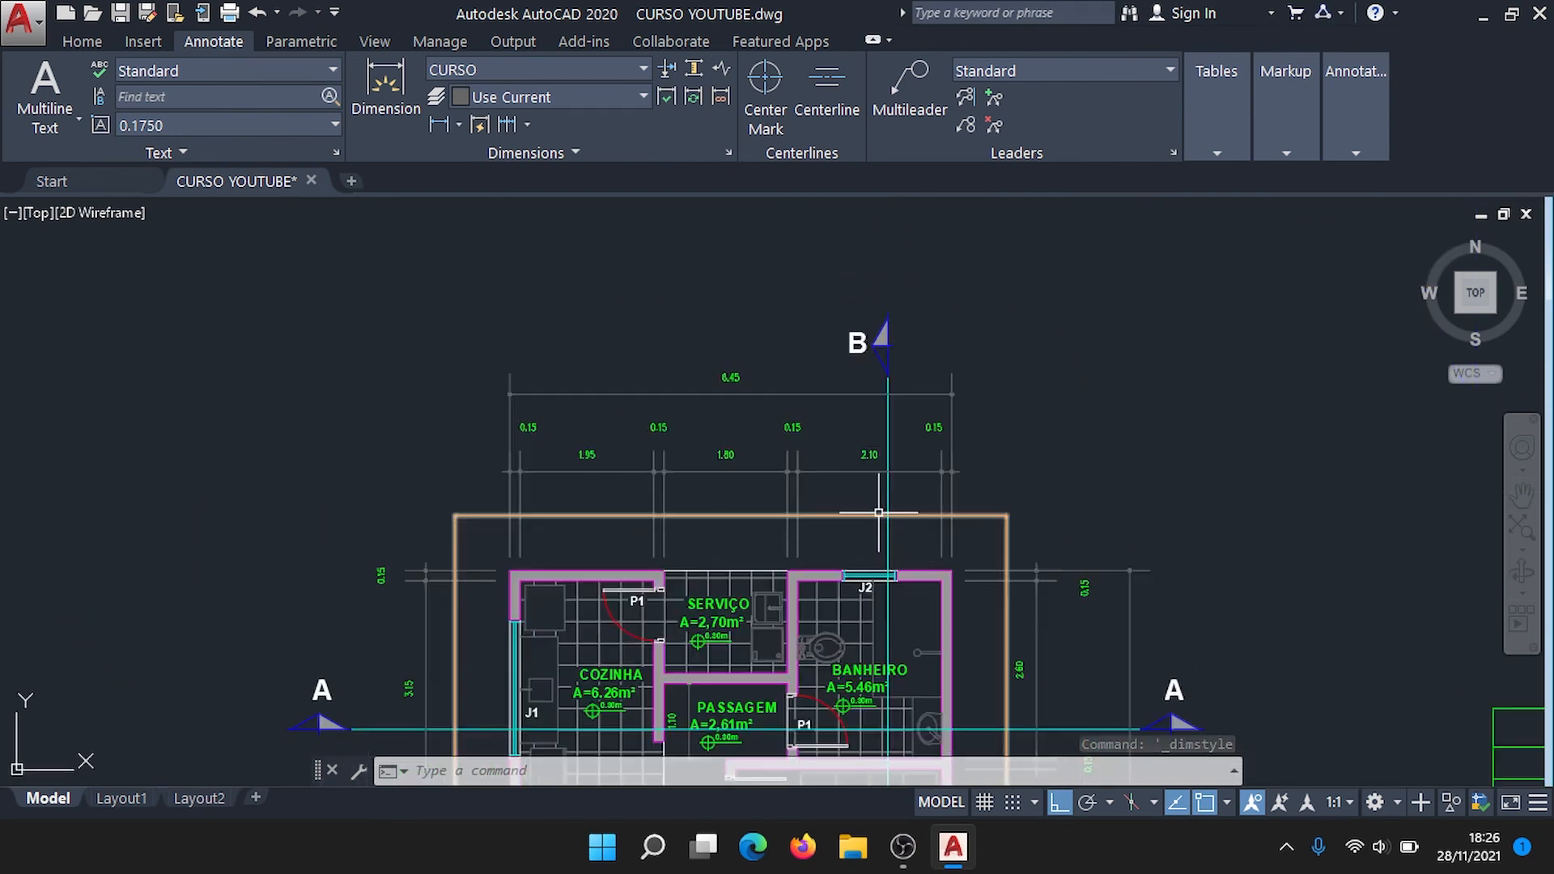
pyautogui.moveTo(879, 696); pyautogui.dragTo(879, 320, button='middle')
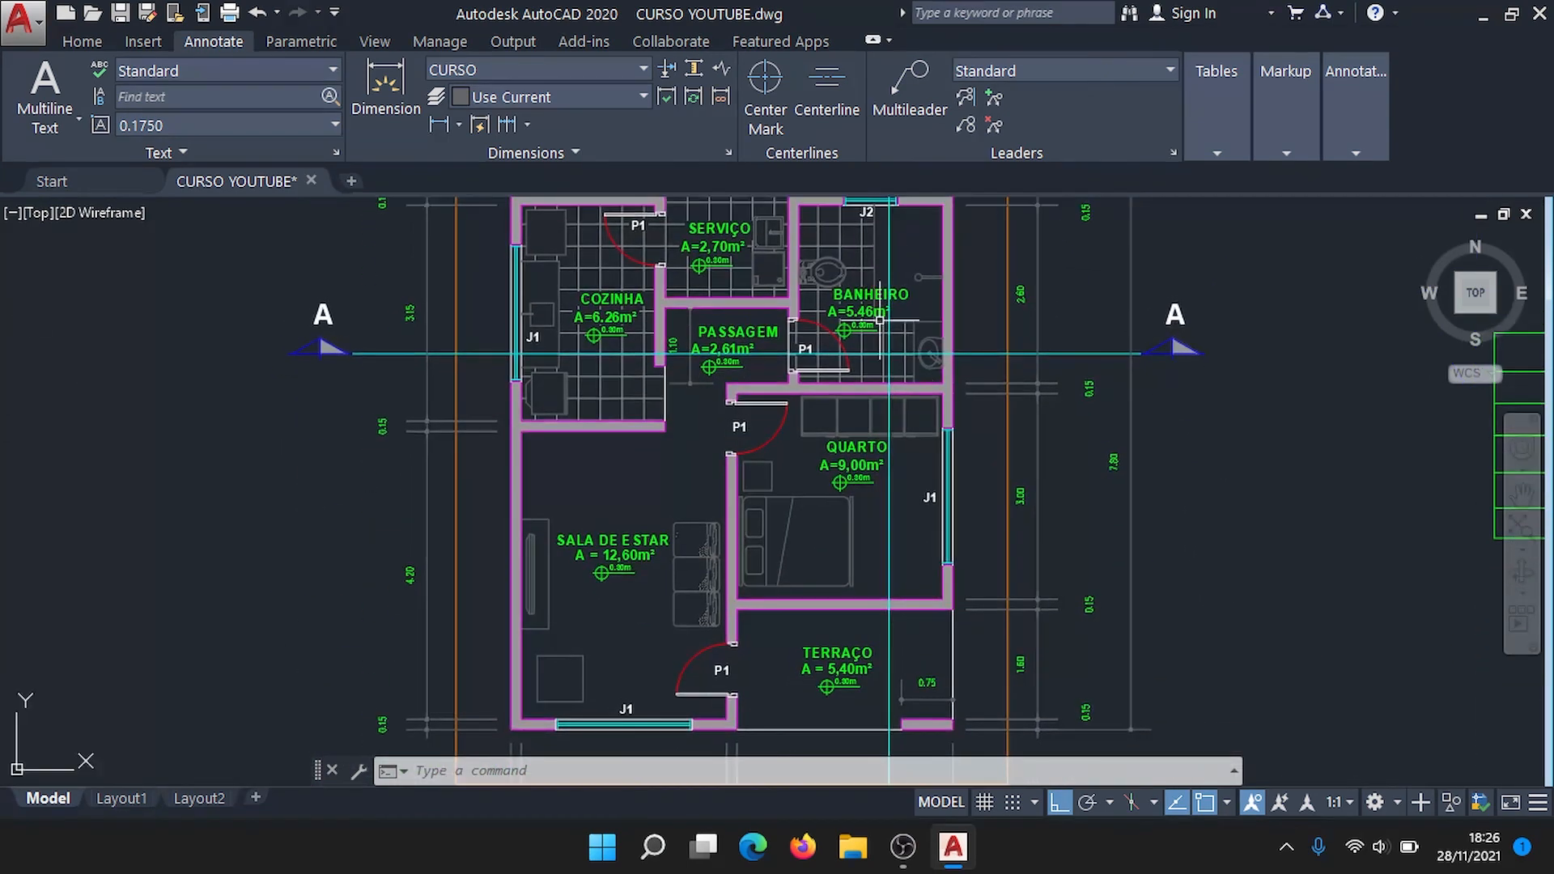
pyautogui.moveTo(1009, 646)
pyautogui.mouseDown(button='middle')
pyautogui.moveTo(1008, 349)
pyautogui.moveTo(1043, 335)
pyautogui.mouseUp(button='middle')
pyautogui.scroll(4, 913, 478)
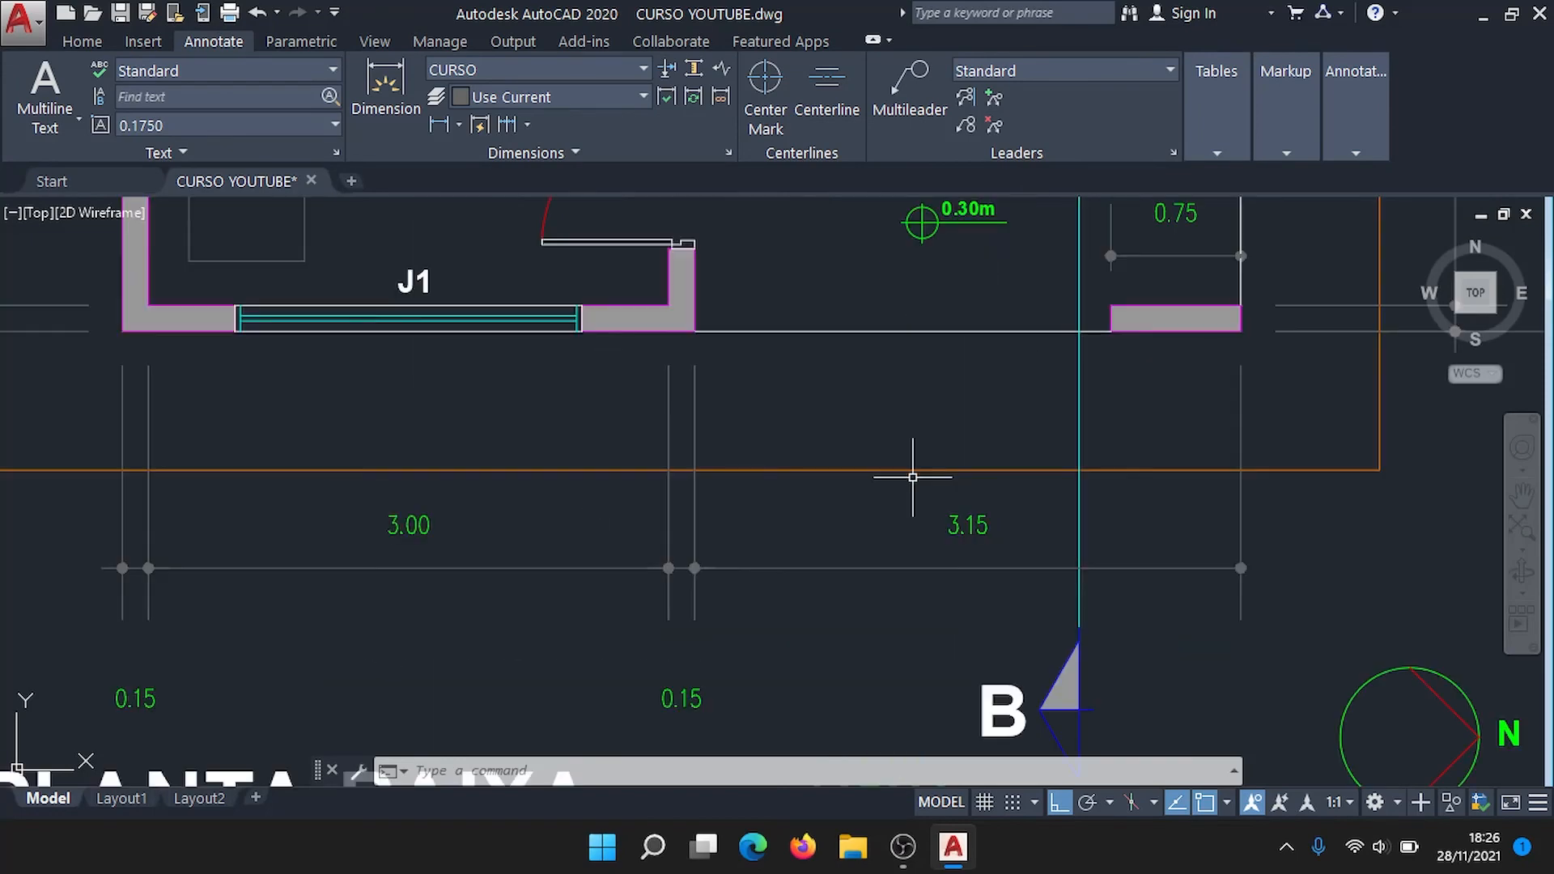
pyautogui.scroll(-2, 913, 478)
pyautogui.moveTo(700, 645); pyautogui.dragTo(757, 624, button='middle')
pyautogui.scroll(-2, 797, 423)
pyautogui.moveTo(871, 357); pyautogui.dragTo(825, 633, button='middle')
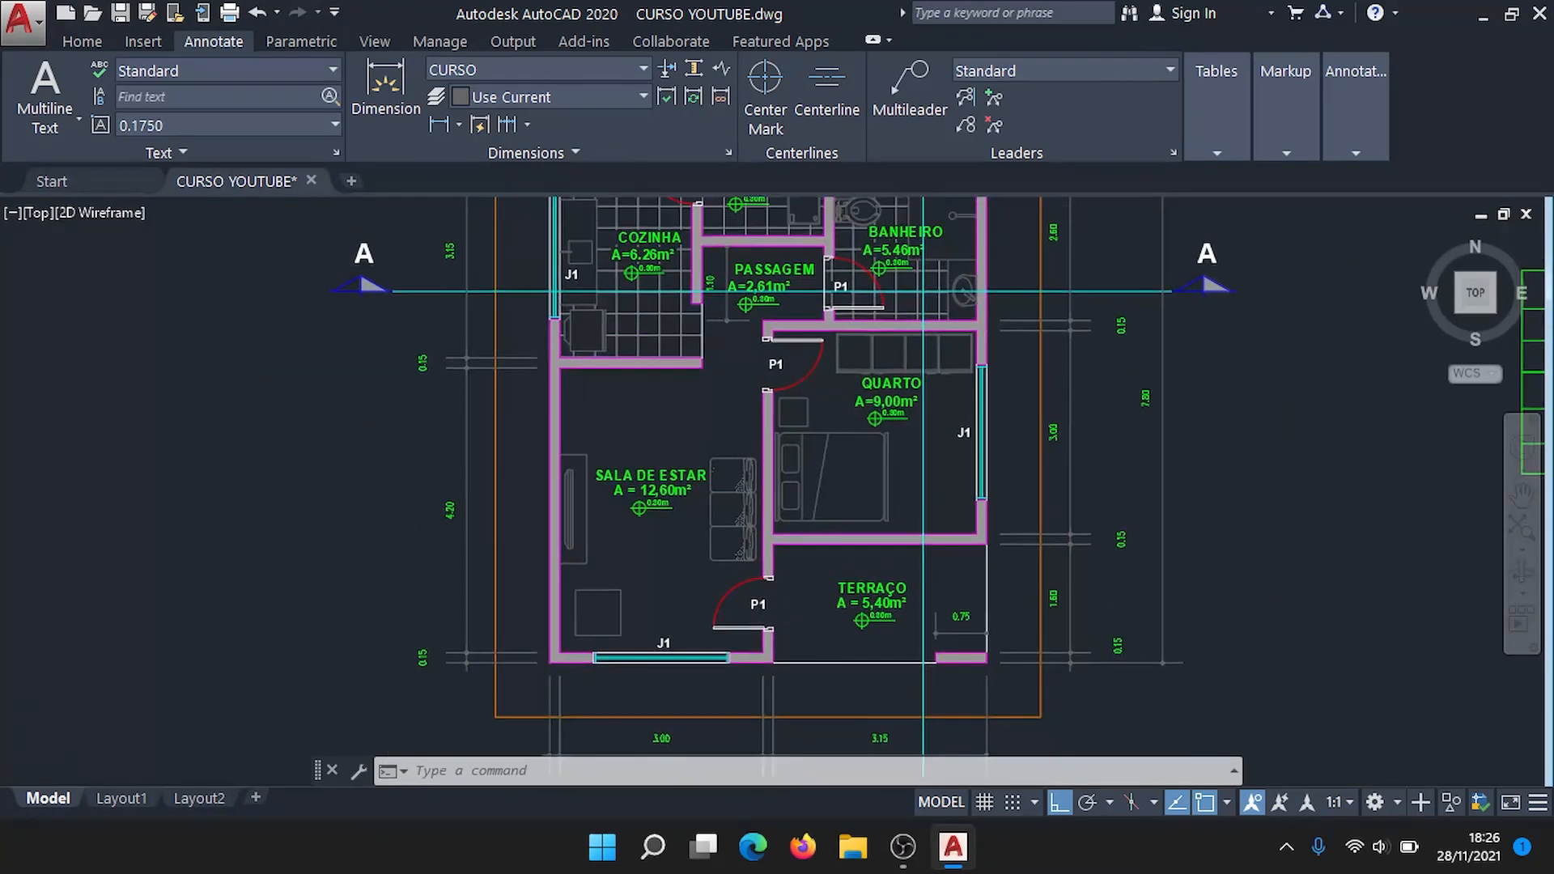
pyautogui.moveTo(877, 337)
pyautogui.mouseDown(button='middle')
pyautogui.moveTo(812, 620)
pyautogui.moveTo(752, 675)
pyautogui.moveTo(729, 503)
pyautogui.moveTo(765, 451)
pyautogui.mouseUp(button='middle')
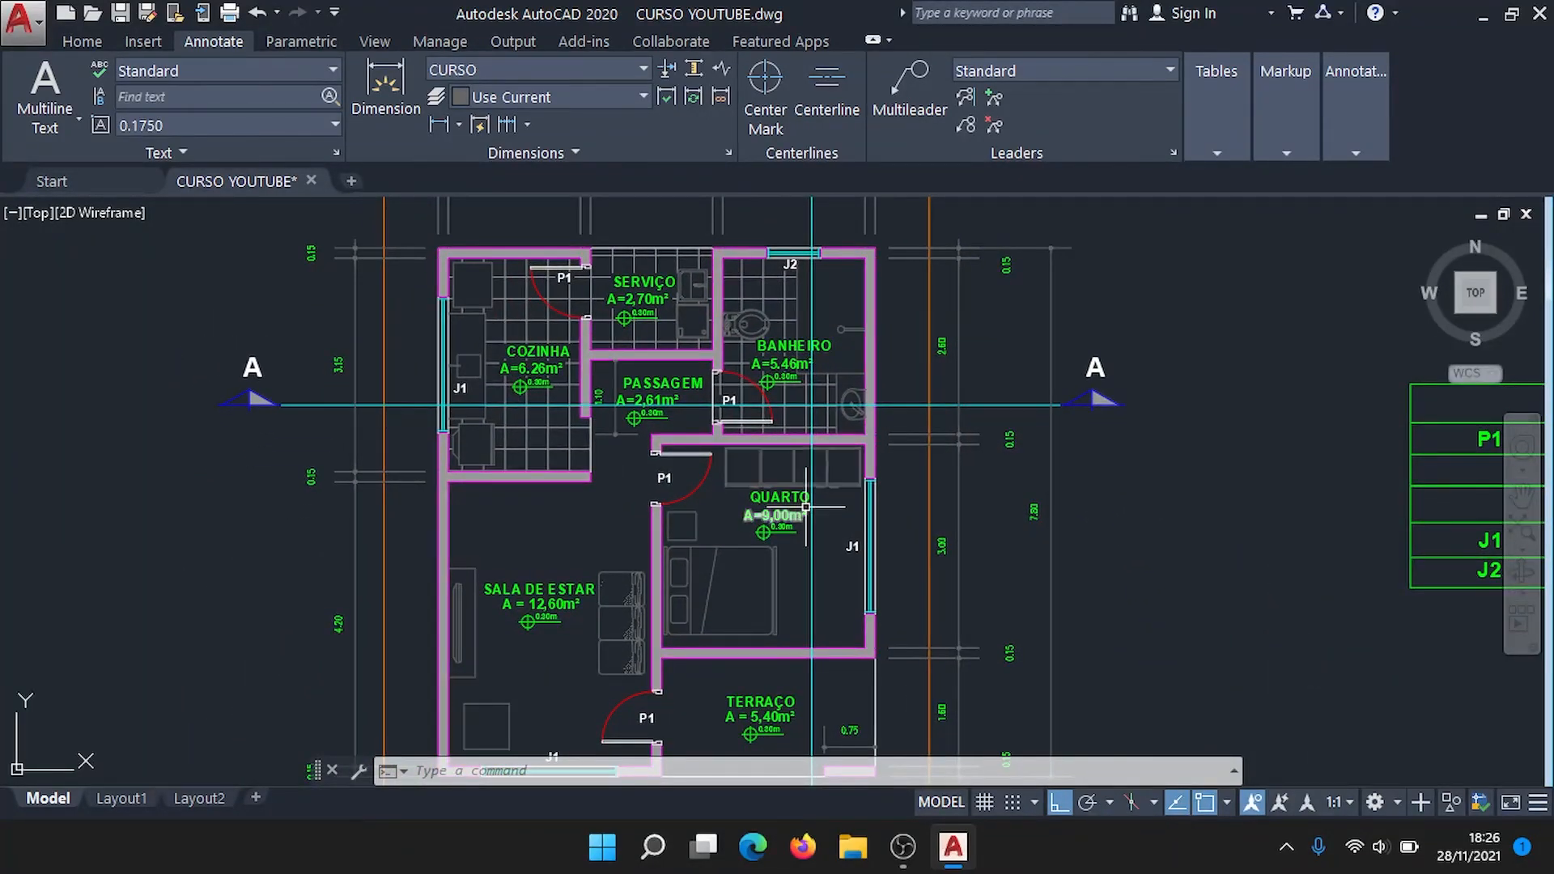
# Step: Move the PORTA and JANELA schedule tables together to the empty area left of the floor plan, with Ortho off
pyautogui.scroll(-2, 806, 507)
pyautogui.moveTo(806, 507); pyautogui.dragTo(635, 452, button='middle')
pyautogui.moveTo(955, 385); pyautogui.dragTo(894, 460, button='middle')
pyautogui.click(1266, 600)
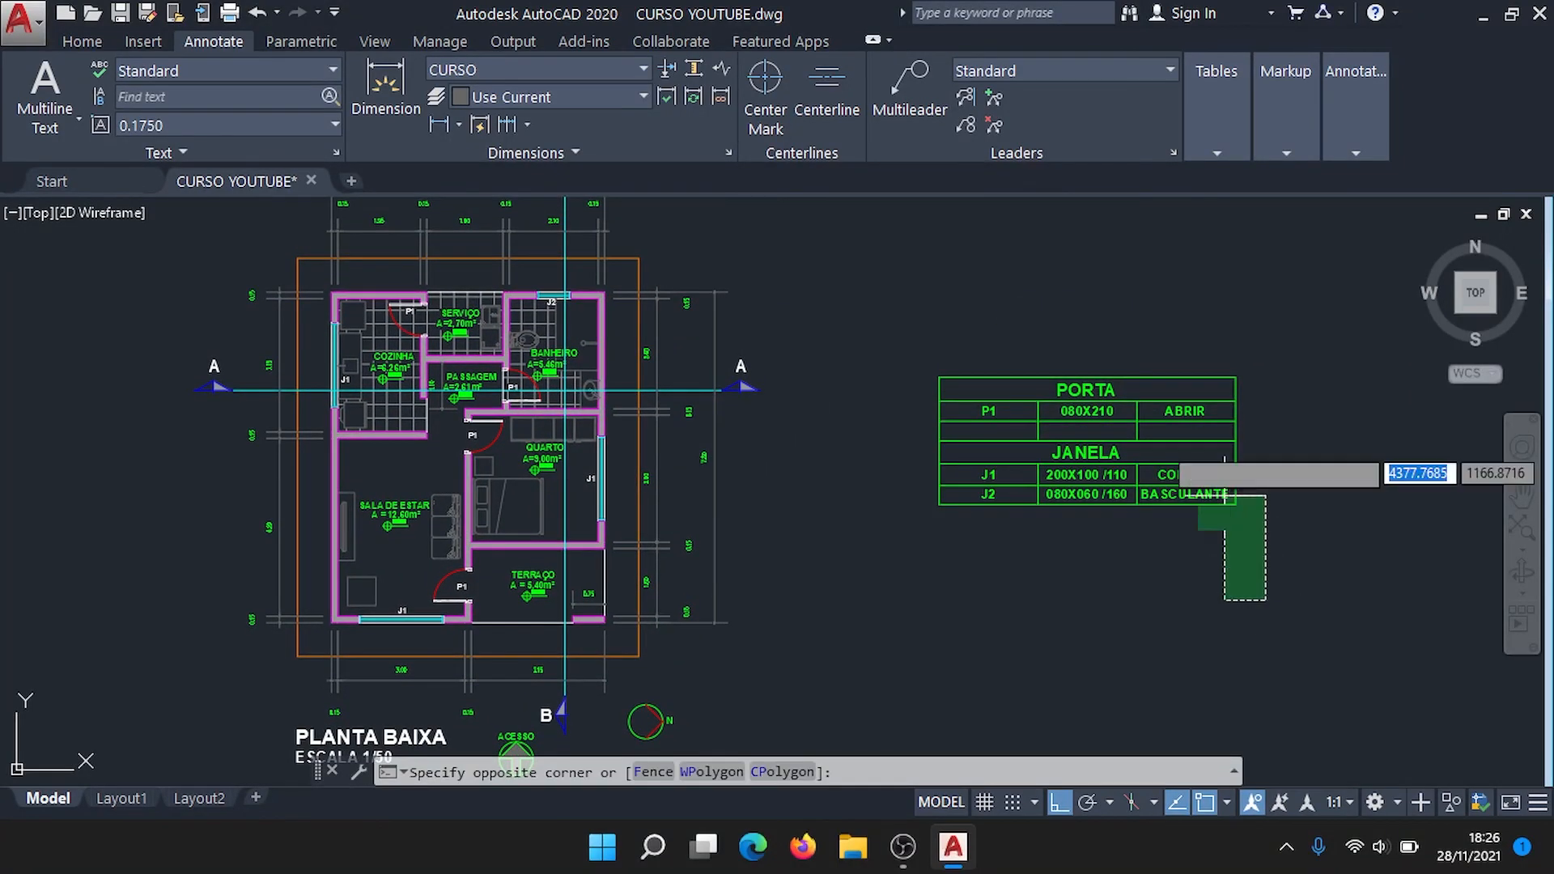
pyautogui.click(779, 275)
pyautogui.write('m')
pyautogui.press('Return')
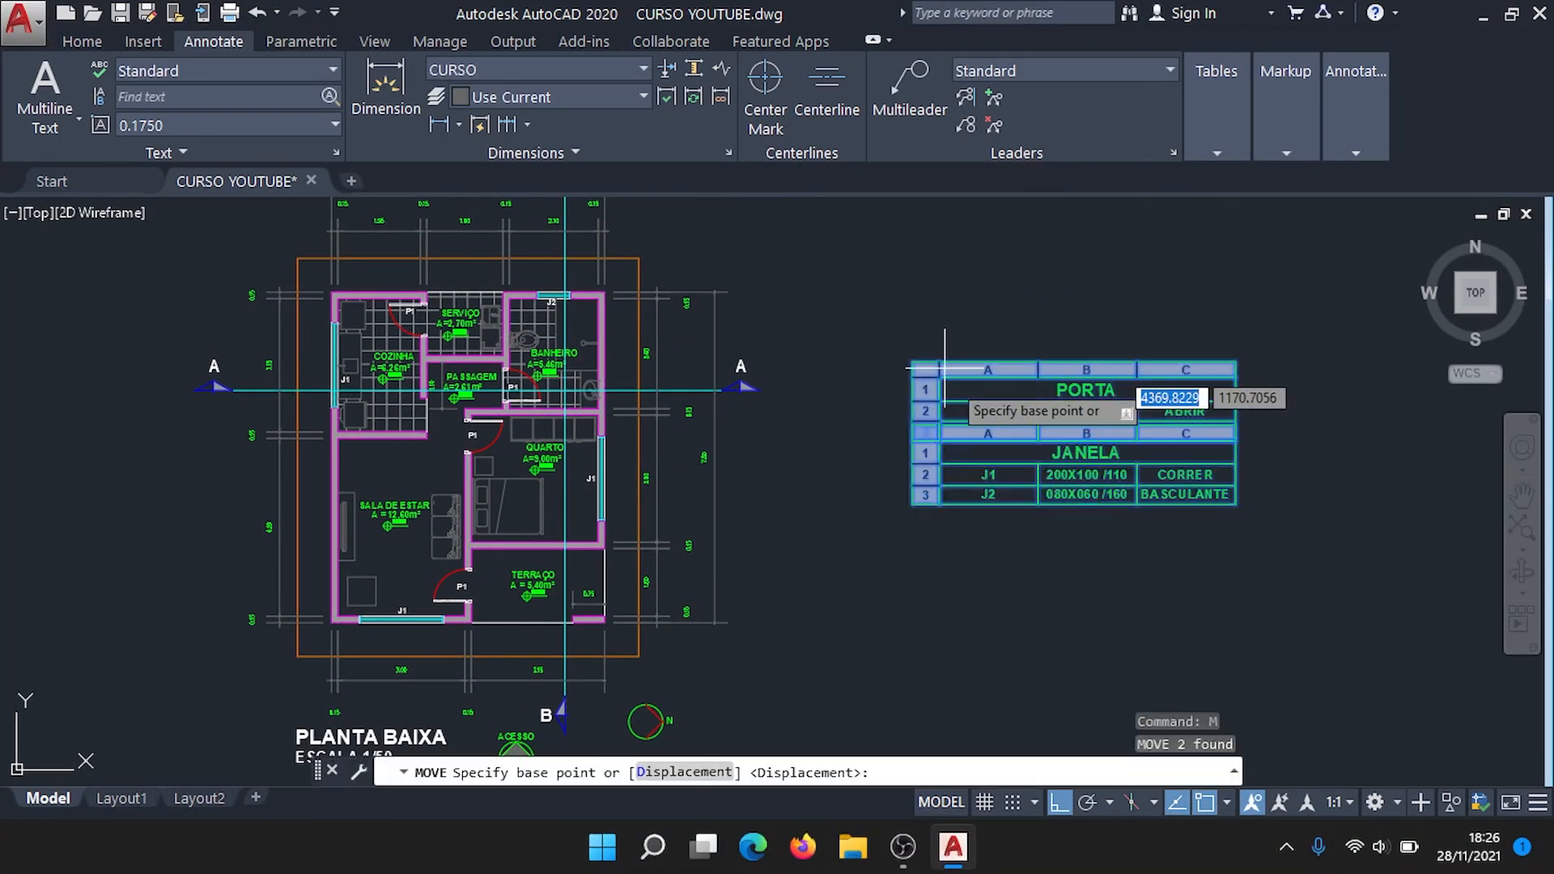
pyautogui.click(942, 503)
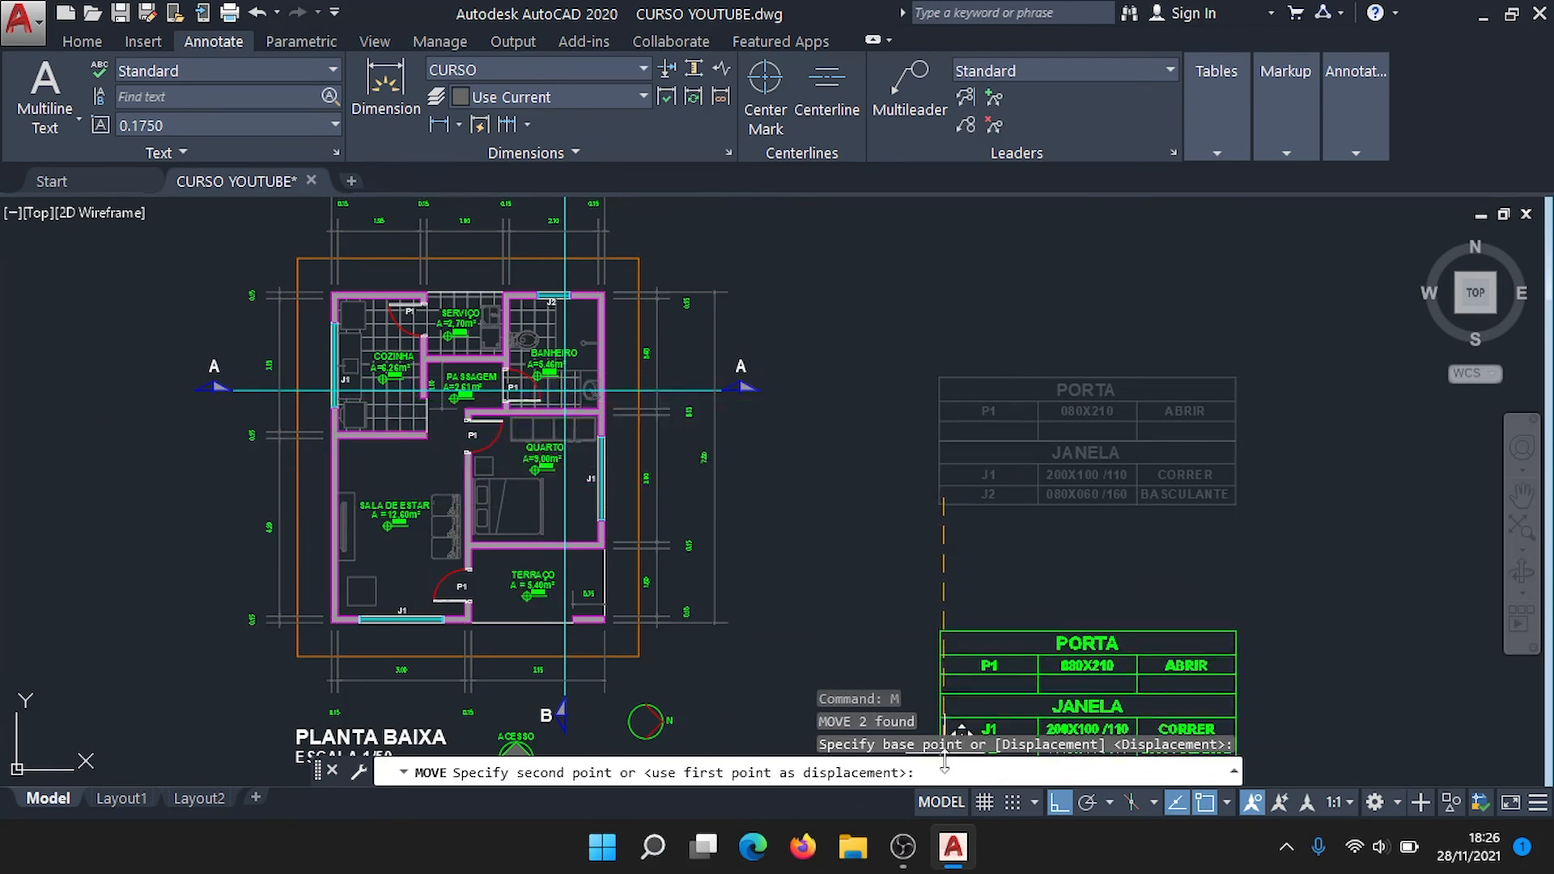
pyautogui.click(1060, 799)
pyautogui.moveTo(468, 588); pyautogui.dragTo(853, 536, button='middle')
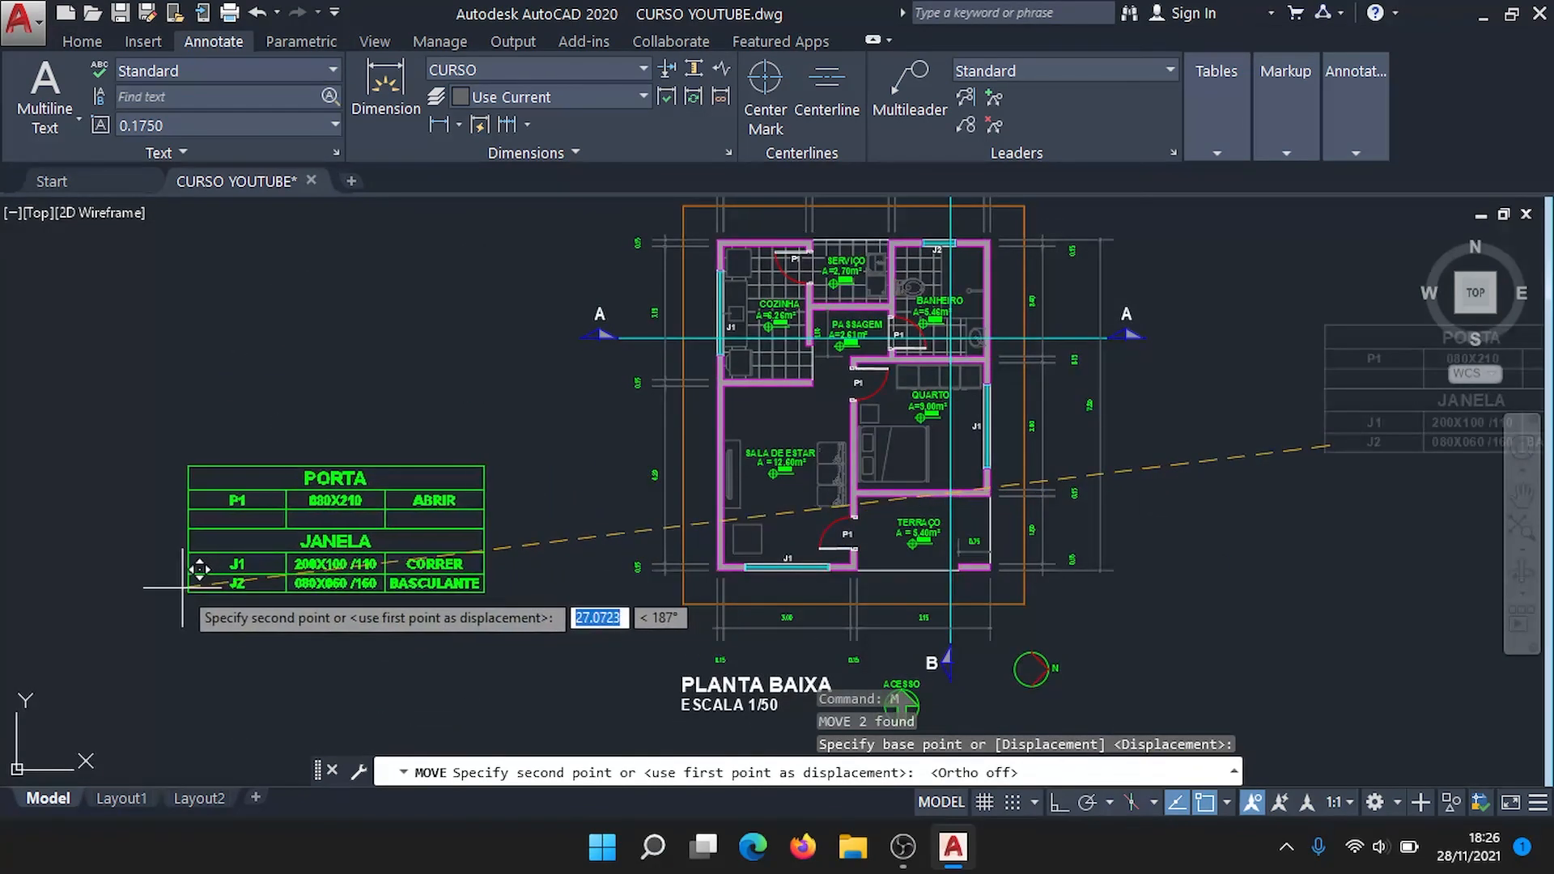
pyautogui.click(181, 588)
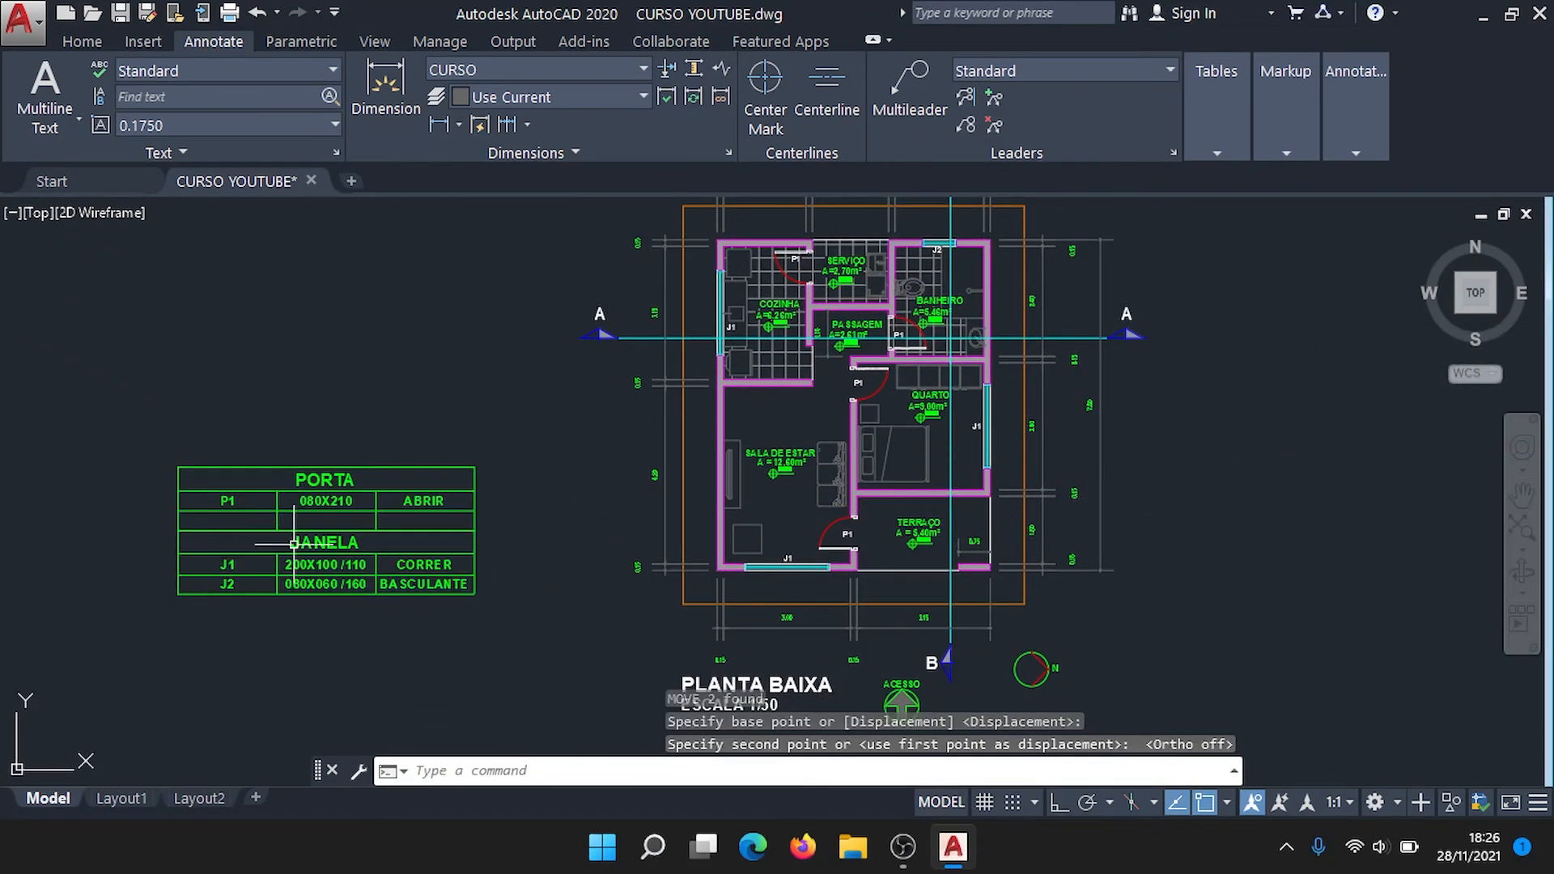
pyautogui.scroll(-3, 655, 500)
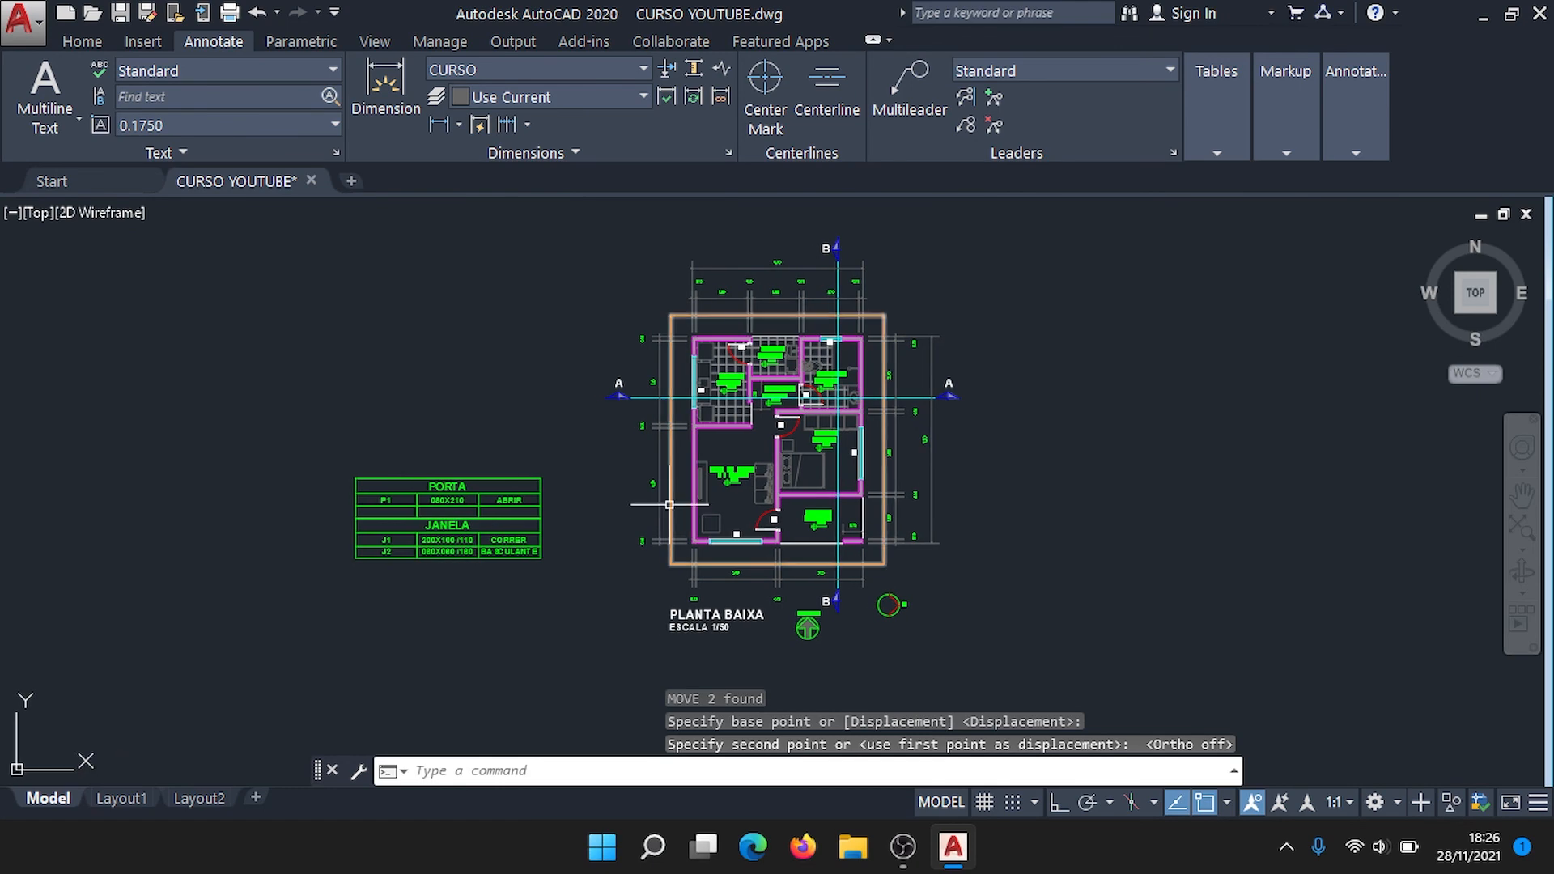